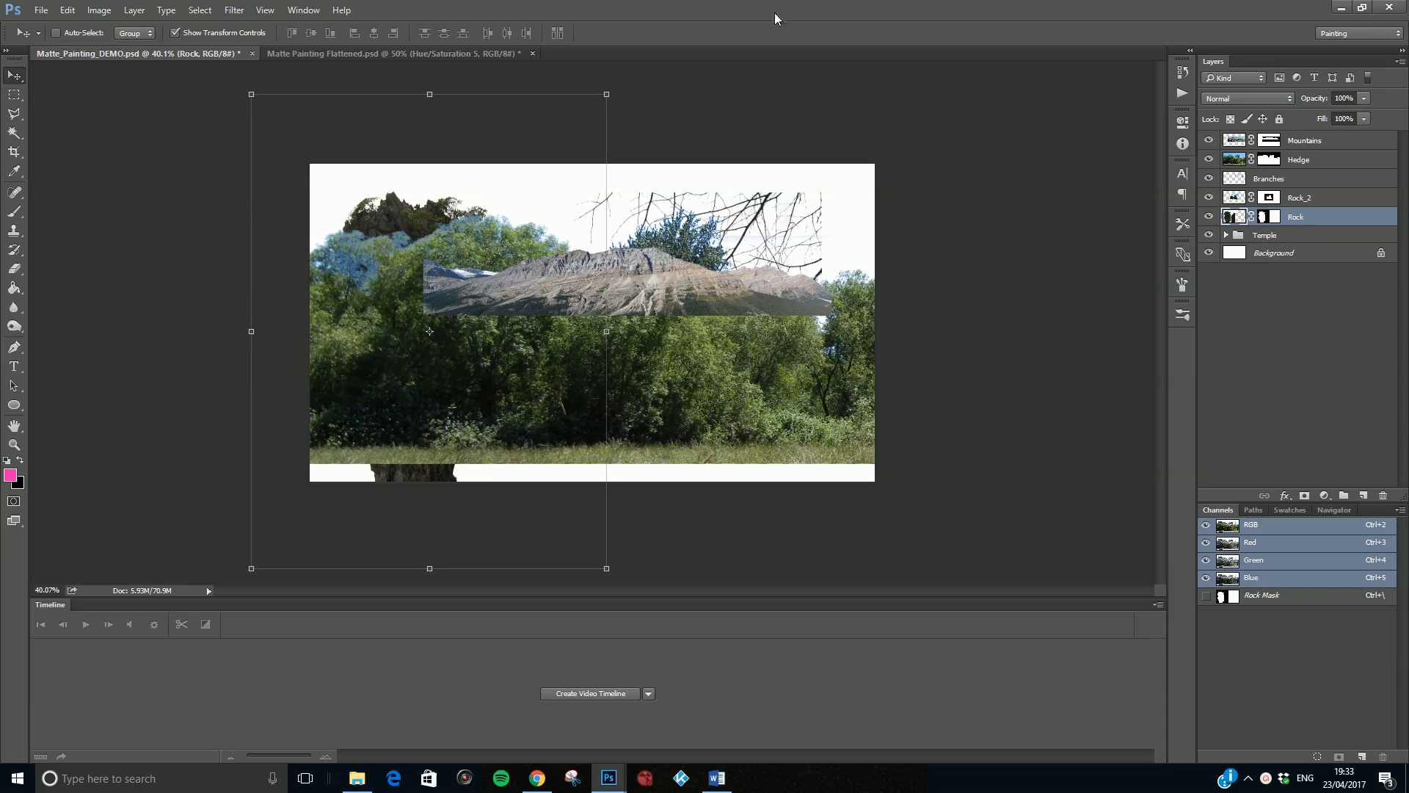
- Hide the Mountains, Hedge, Branches and Rock_2 layers, keeping only the Rock layer and Temple group visible above the background
drag(1209, 140, 1207, 218)
click(1209, 252)
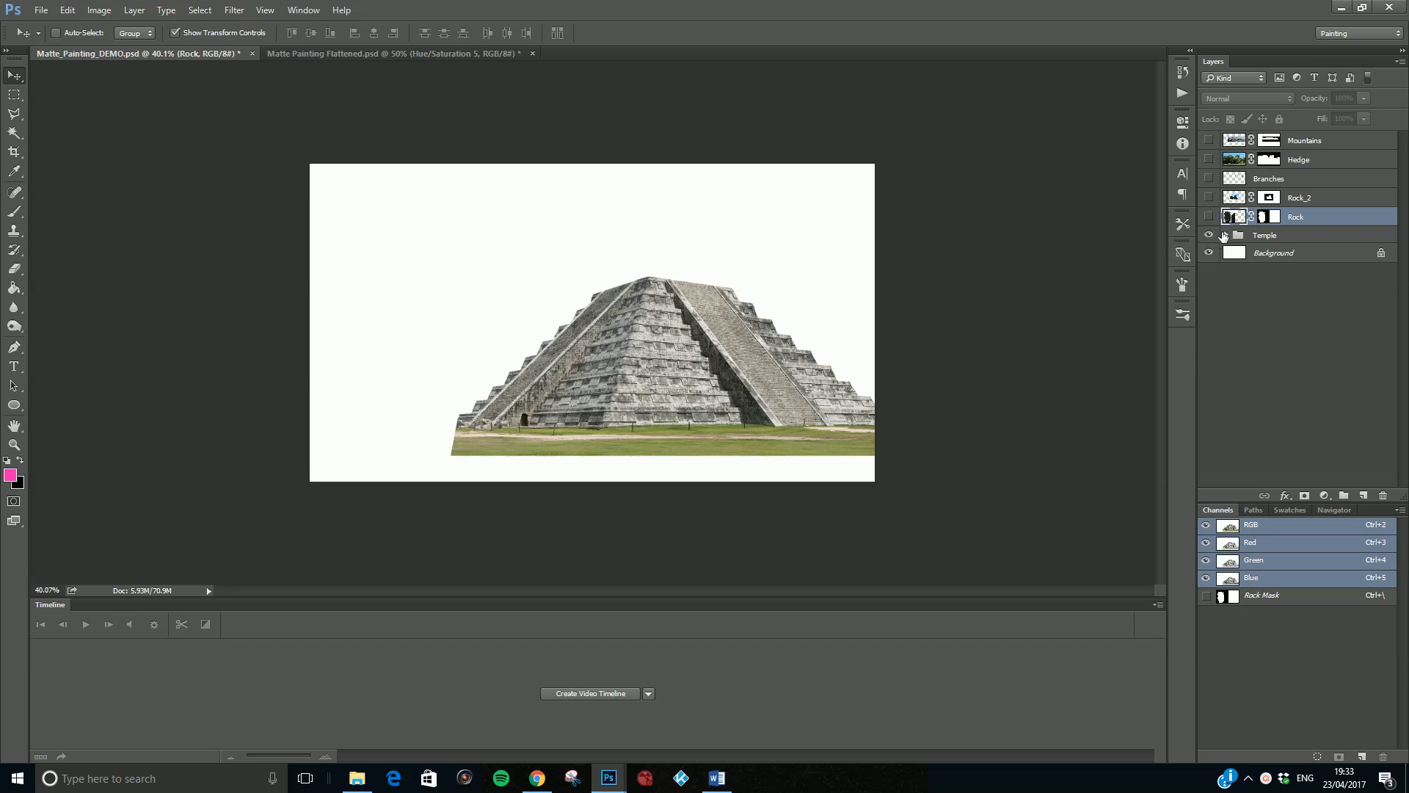
click(1209, 217)
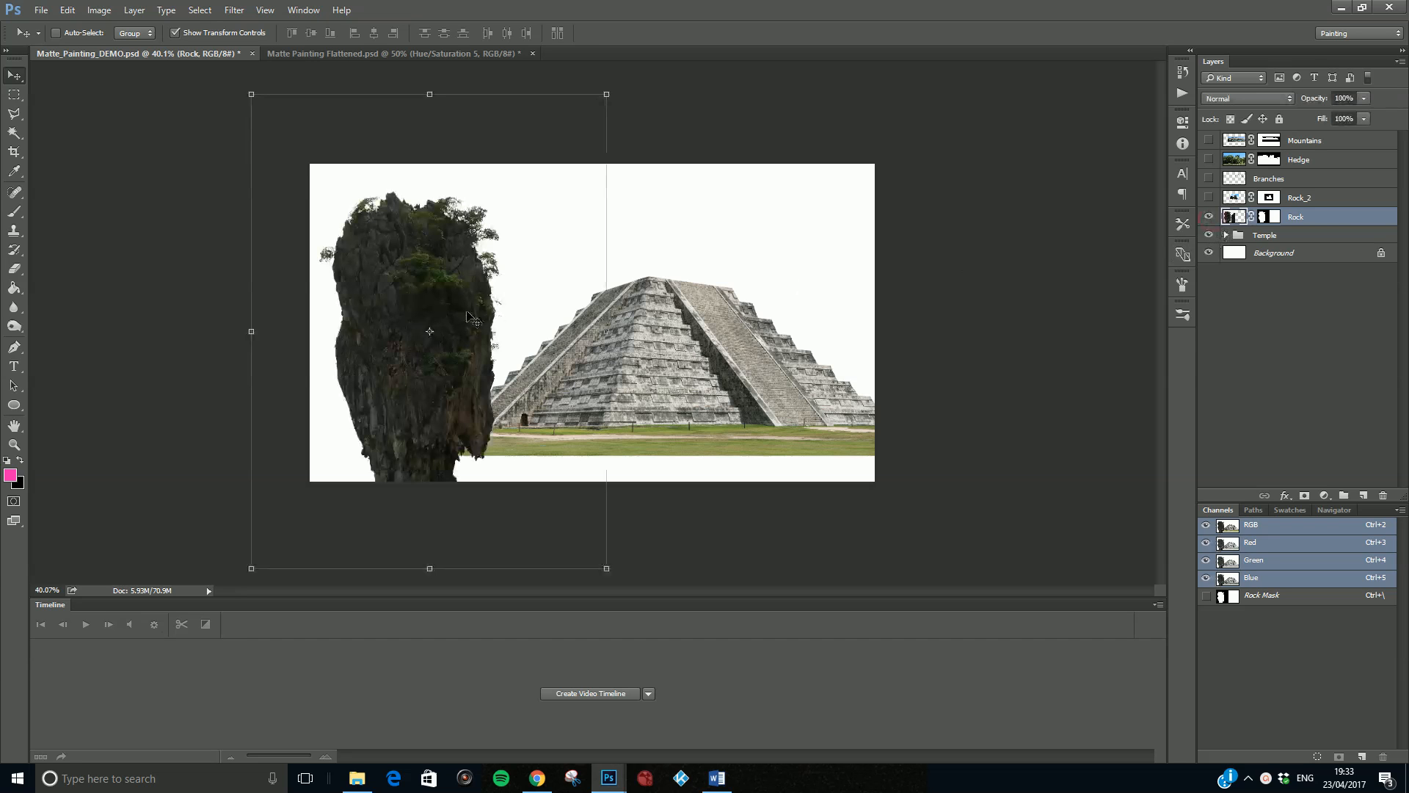
click(1268, 236)
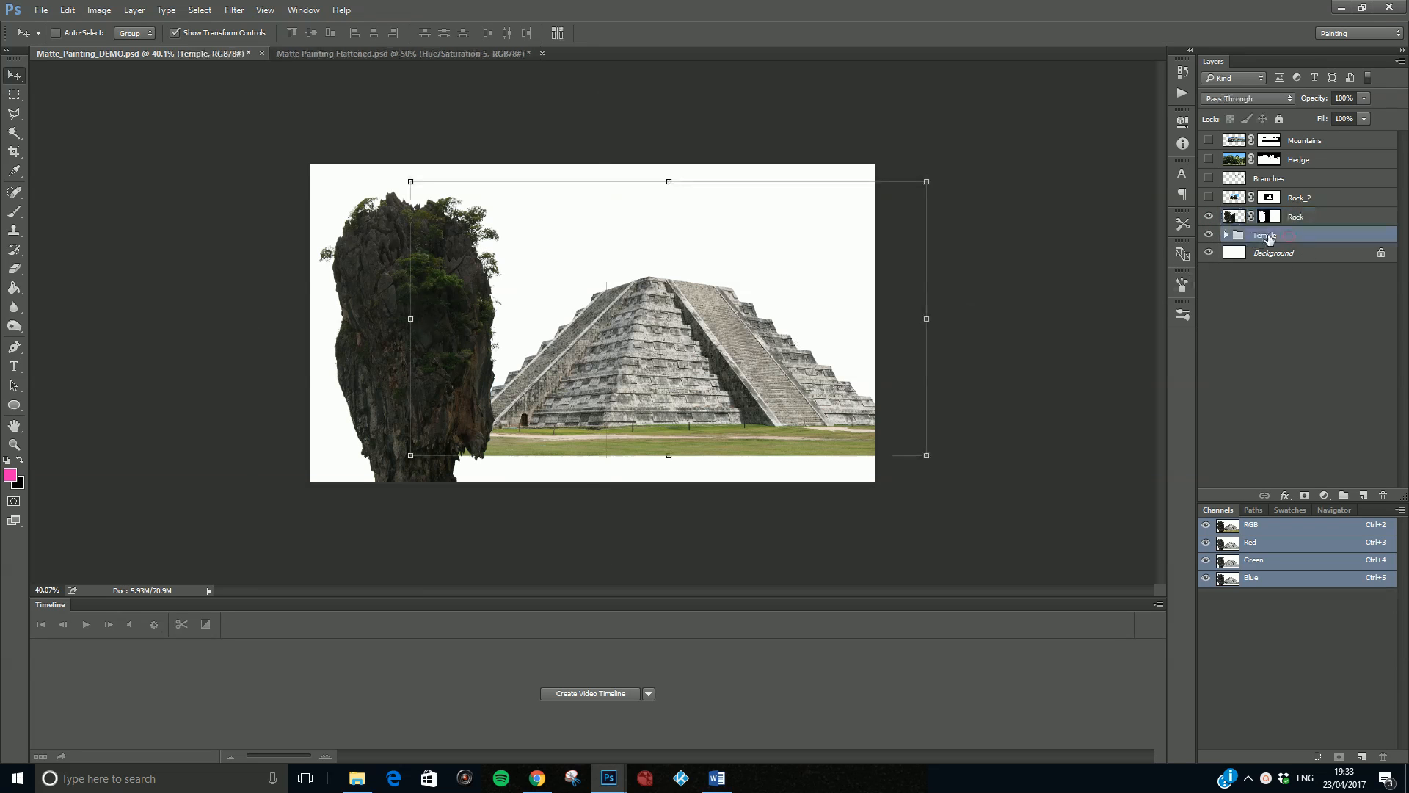
click(1309, 218)
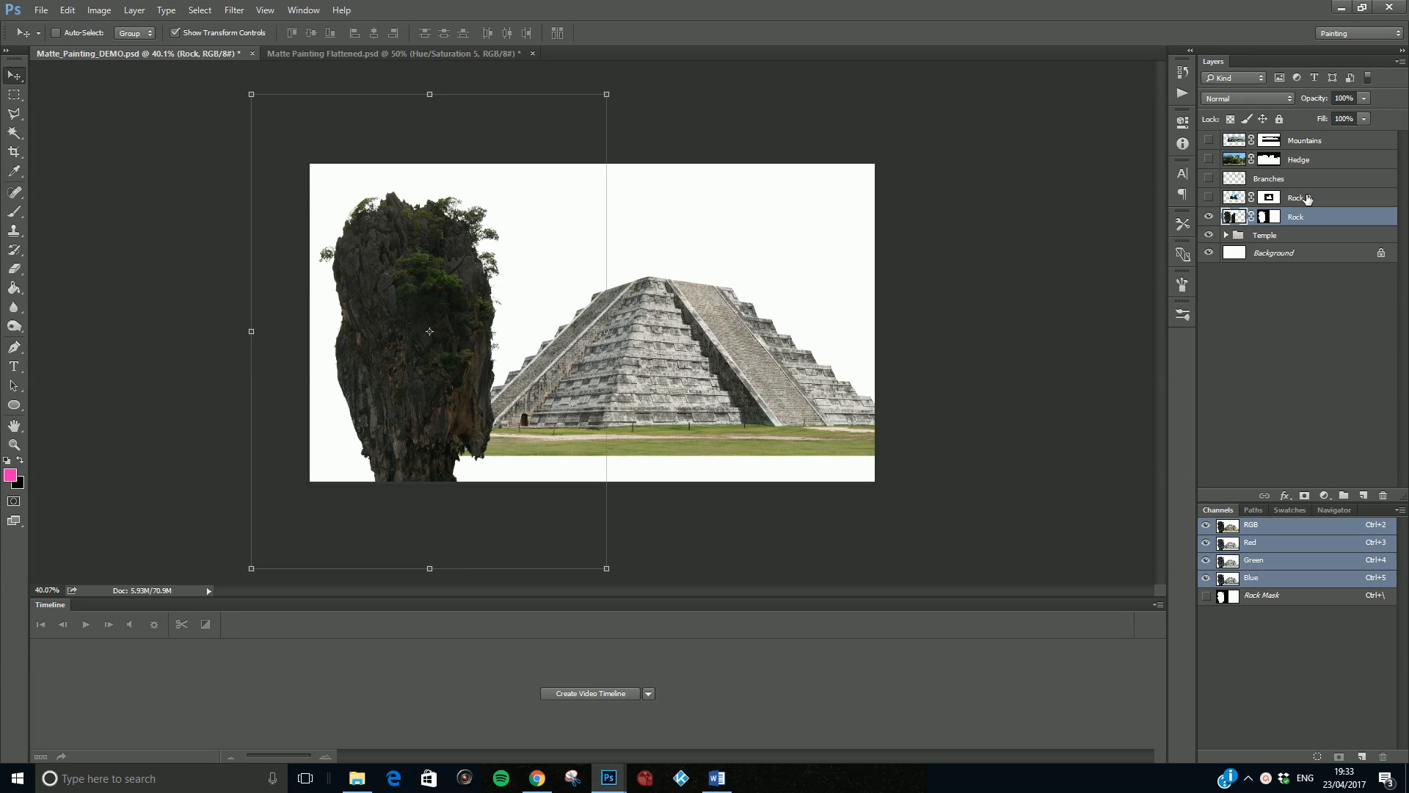
click(1308, 199)
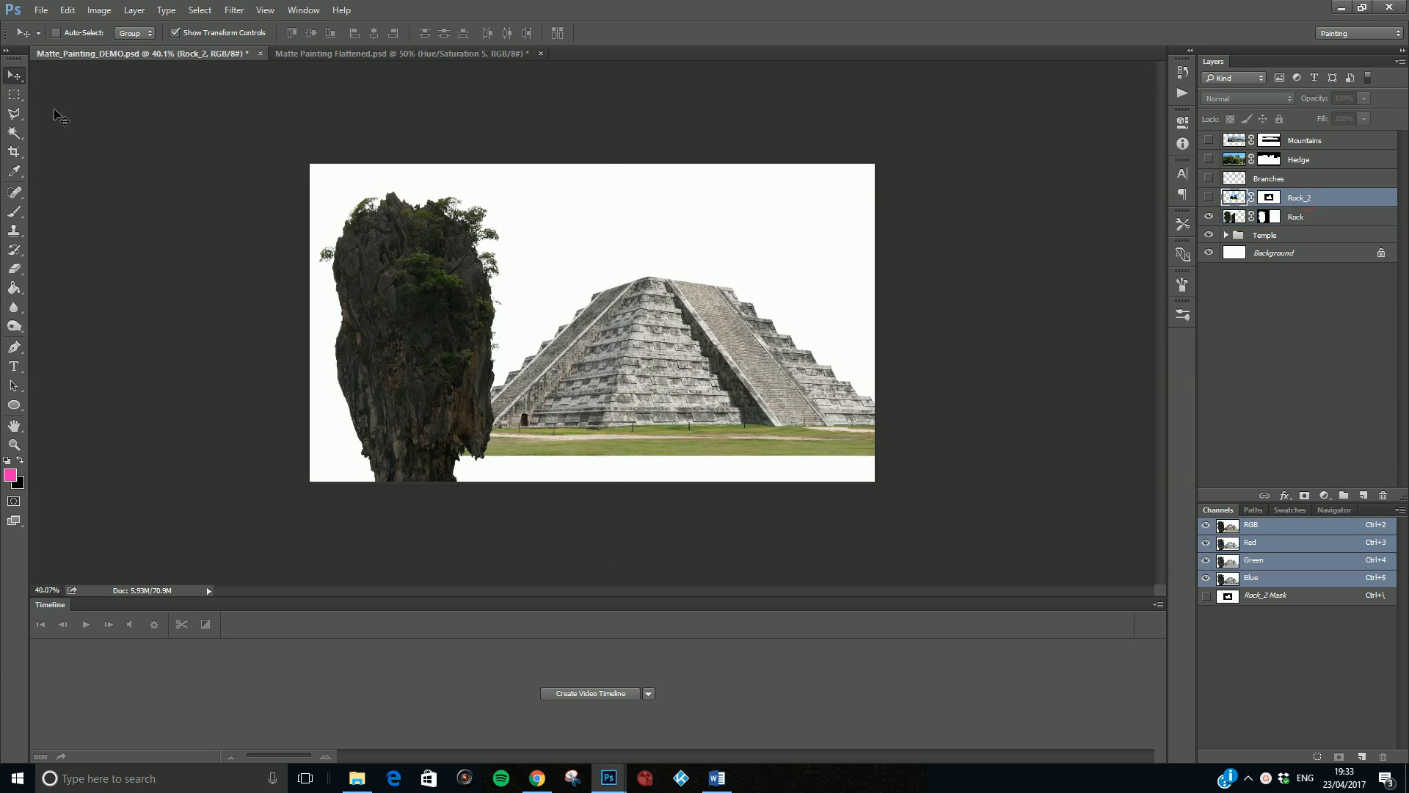
- Check the composition in the Matte Painting Flattened document, and hide the Rock layer in Matte_Painting_DEMO.psd
click(323, 53)
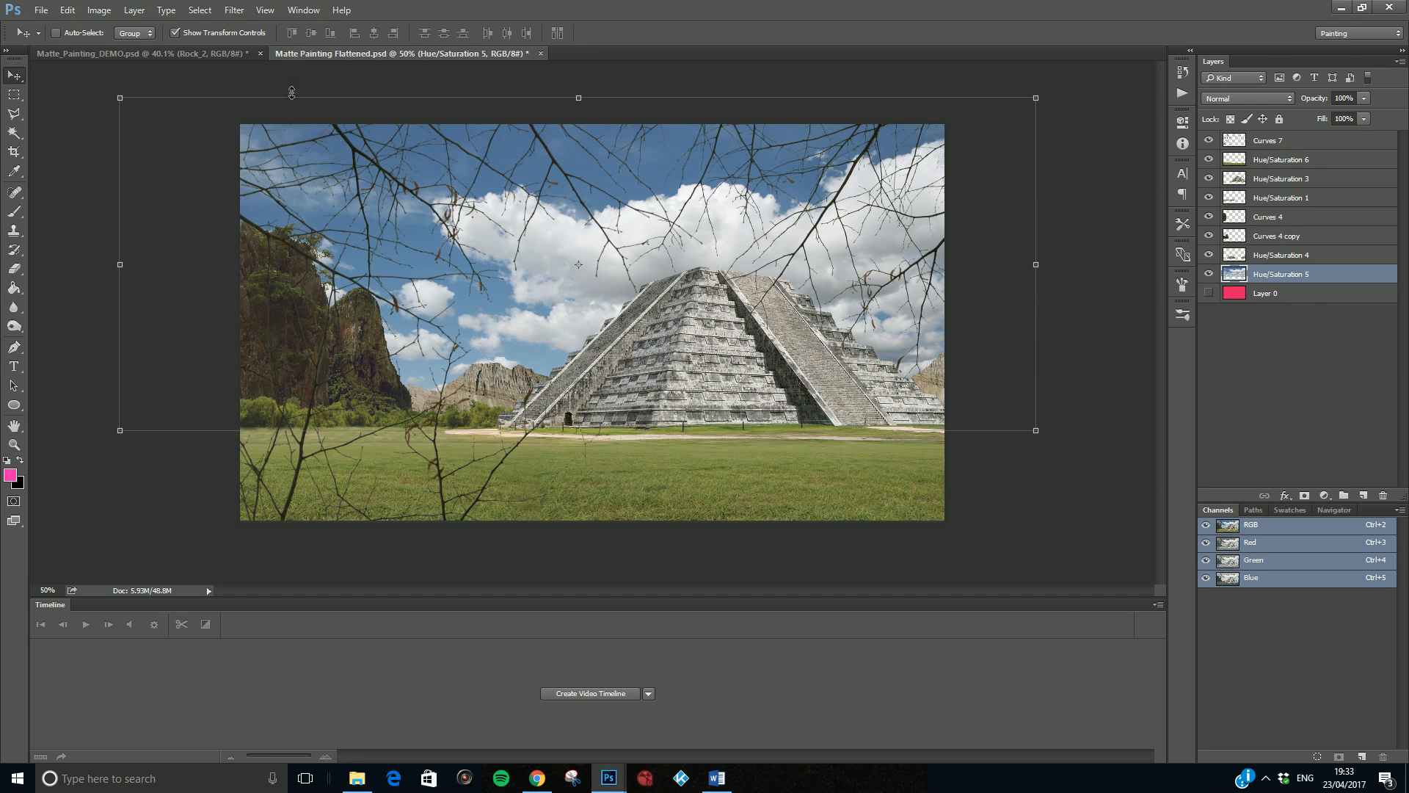
click(176, 54)
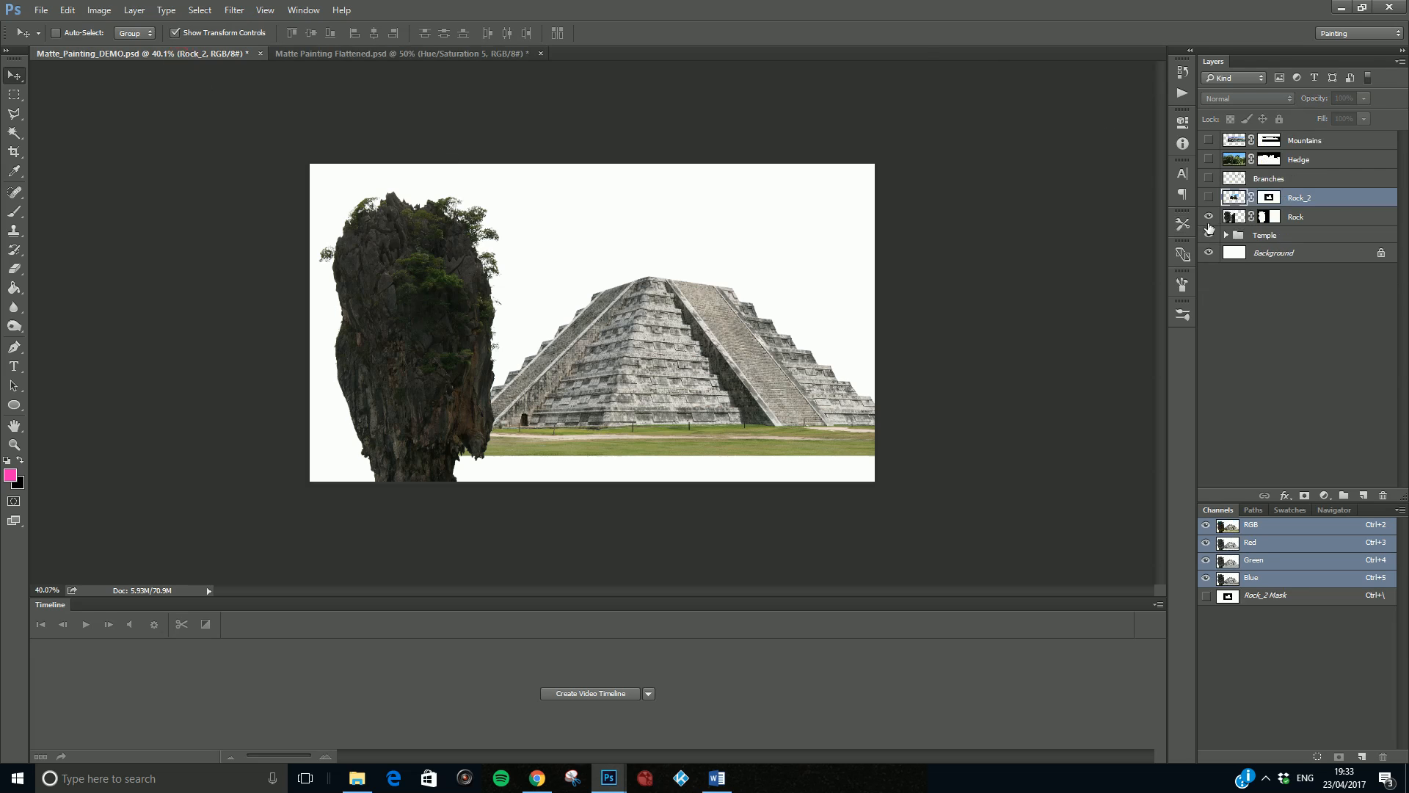
click(1208, 218)
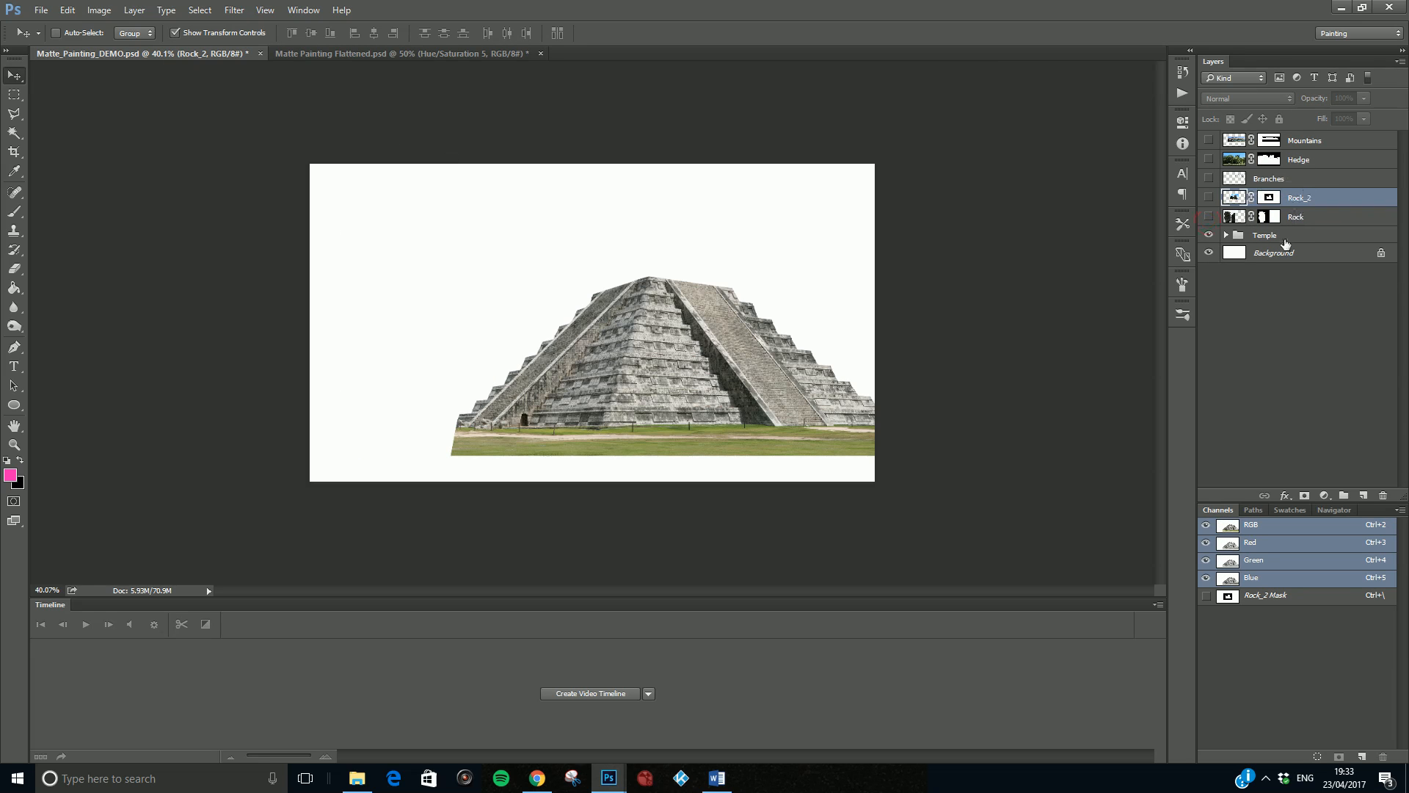
- Move the Temple group to the top of the layer stack and place the Hedge layer directly beneath it
drag(1286, 240, 1294, 140)
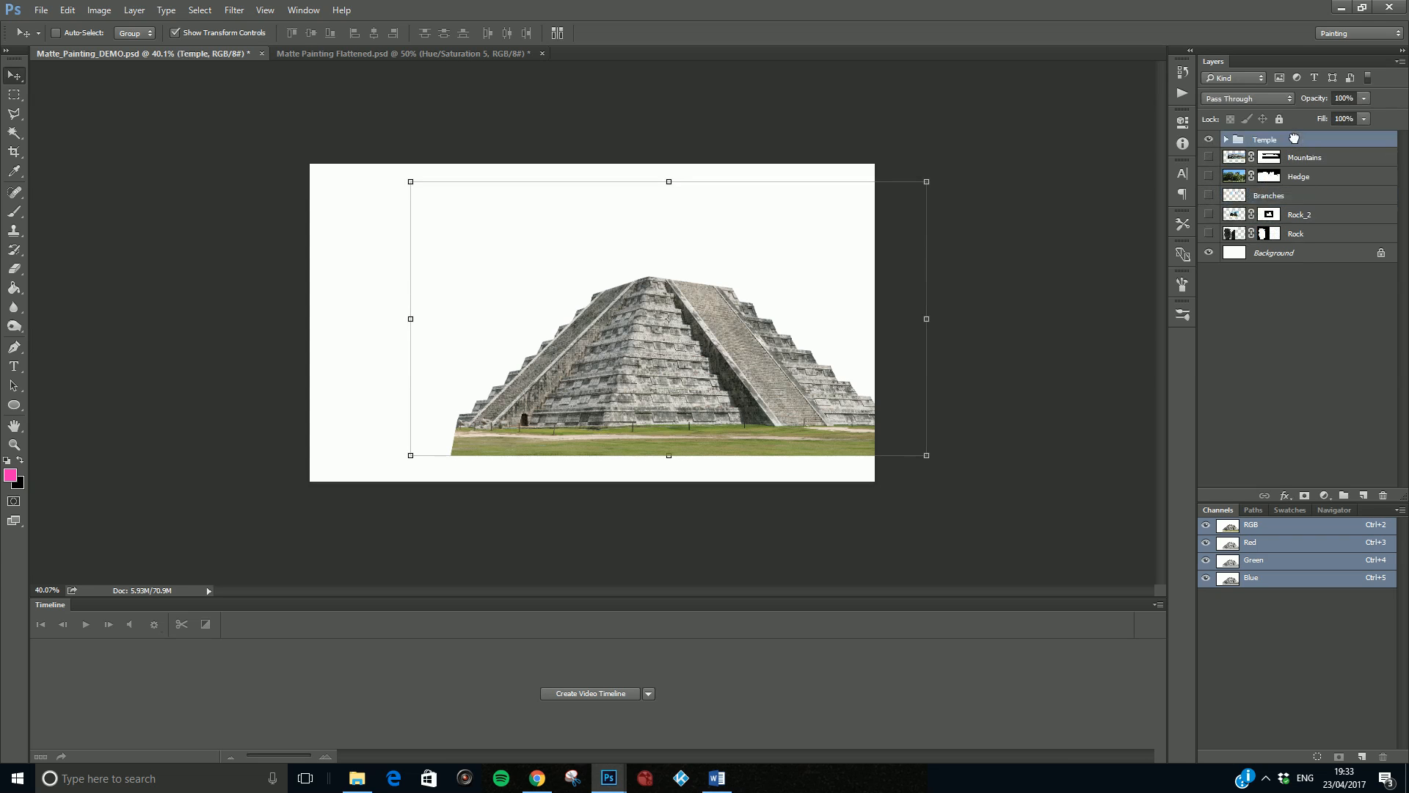
drag(1306, 181, 1300, 159)
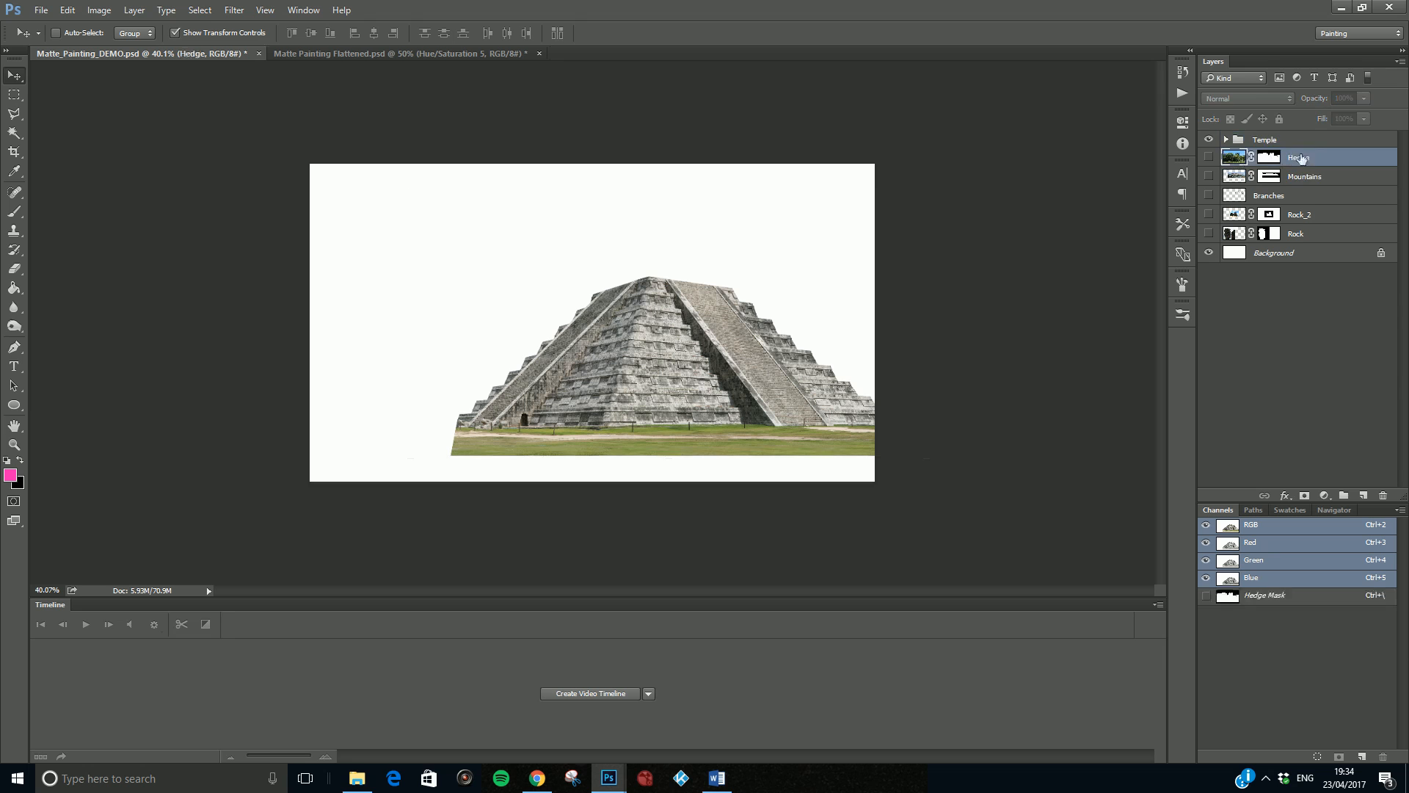
- Show the Hedge layer, scale it down to about 14.3% and place it in the canvas's lower-left area beside the temple
click(1209, 157)
drag(390, 216, 372, 403)
drag(279, 117, 409, 234)
drag(324, 159, 540, 317)
drag(639, 418, 315, 383)
drag(210, 280, 368, 393)
drag(406, 473, 335, 434)
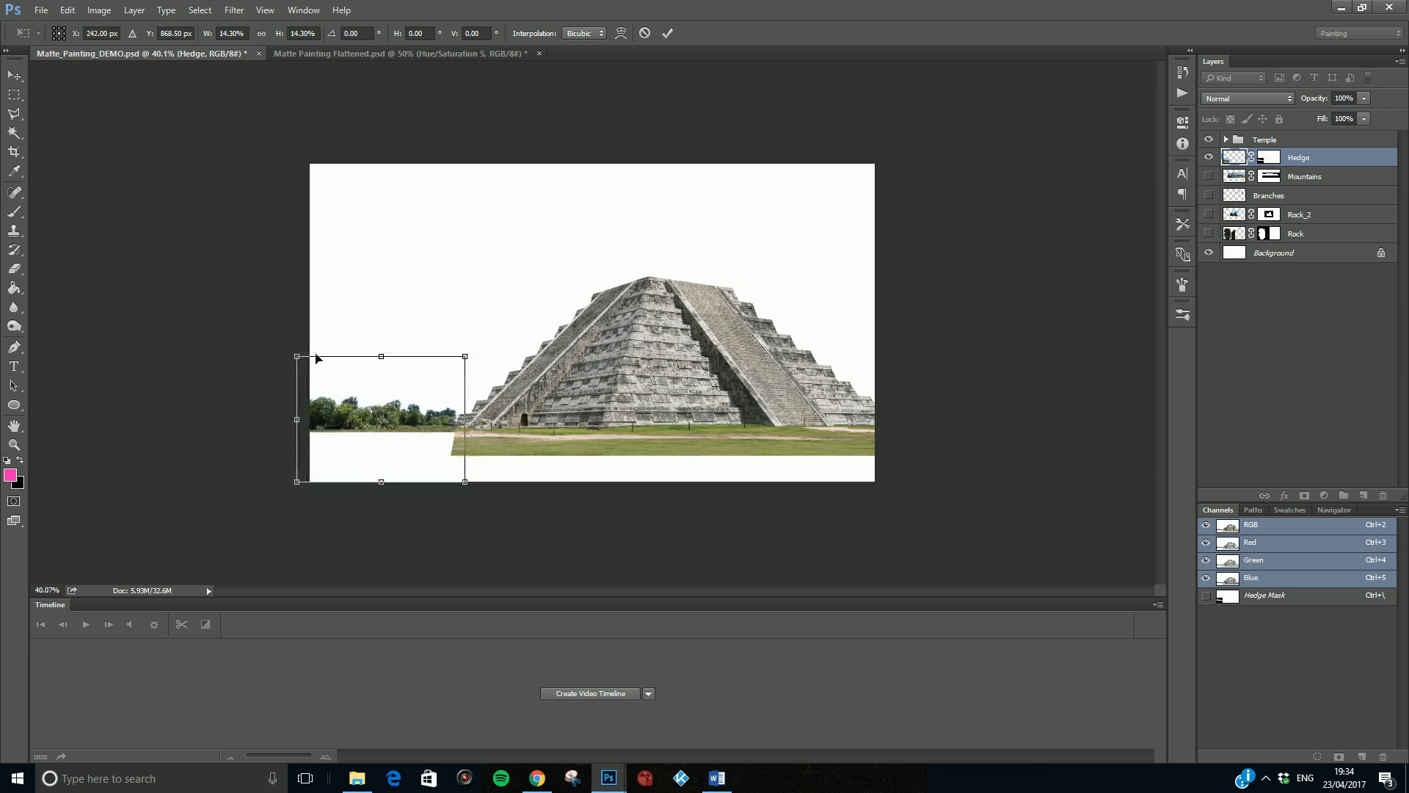
- Shrink the hedge further to about 11.15% and place it at the canvas's left edge, level with the temple's base
drag(297, 358, 338, 385)
drag(378, 428, 351, 422)
scroll(323, 431, up, 3)
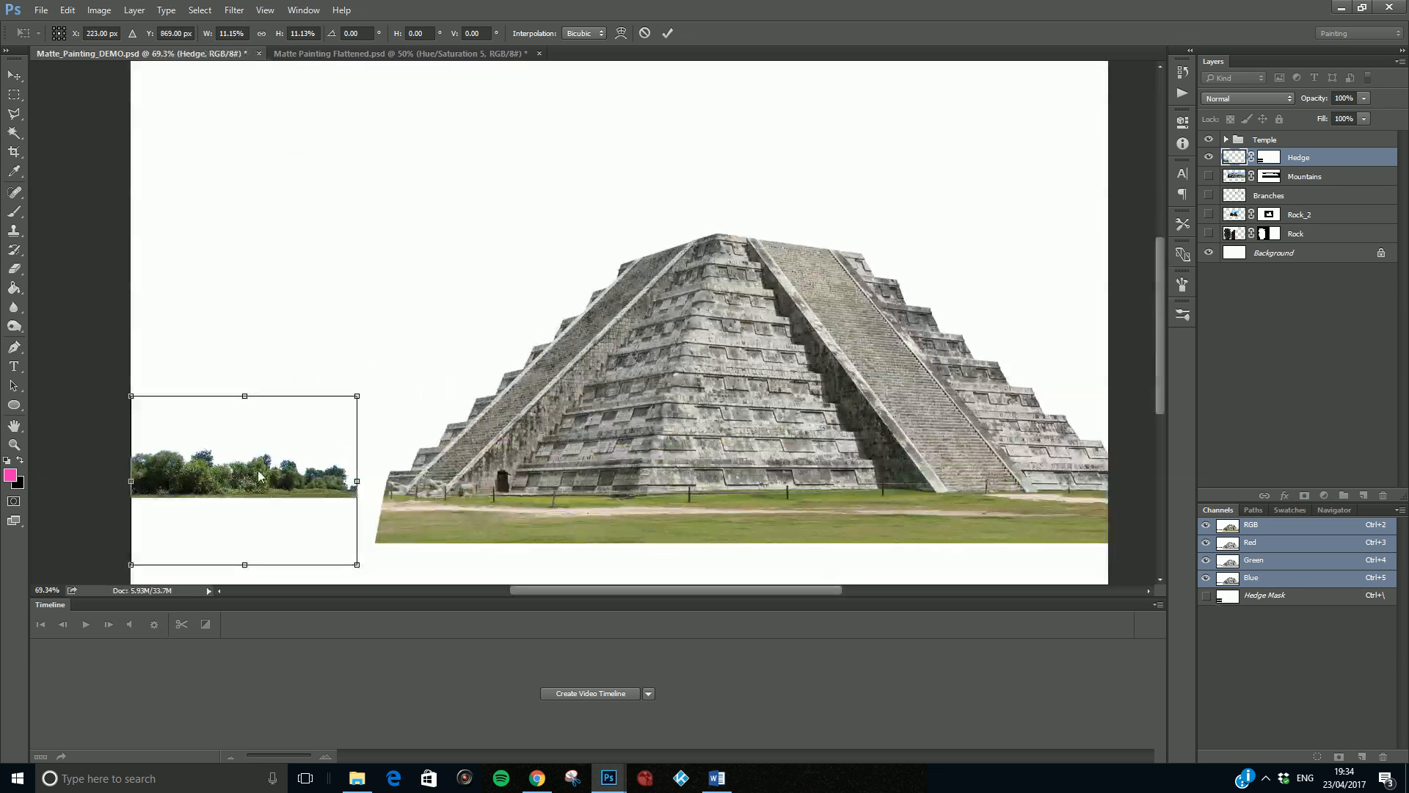
drag(228, 483, 205, 474)
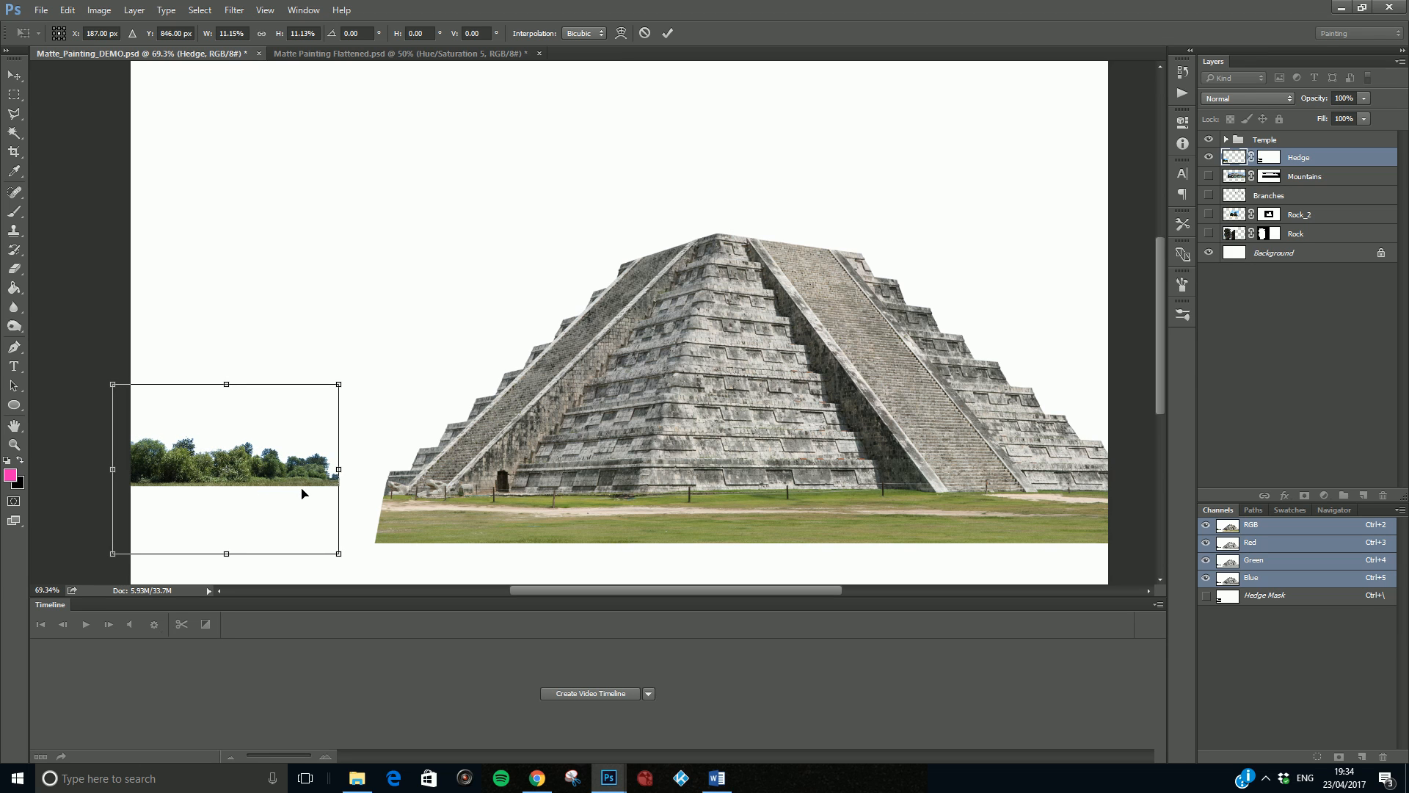
key(Return)
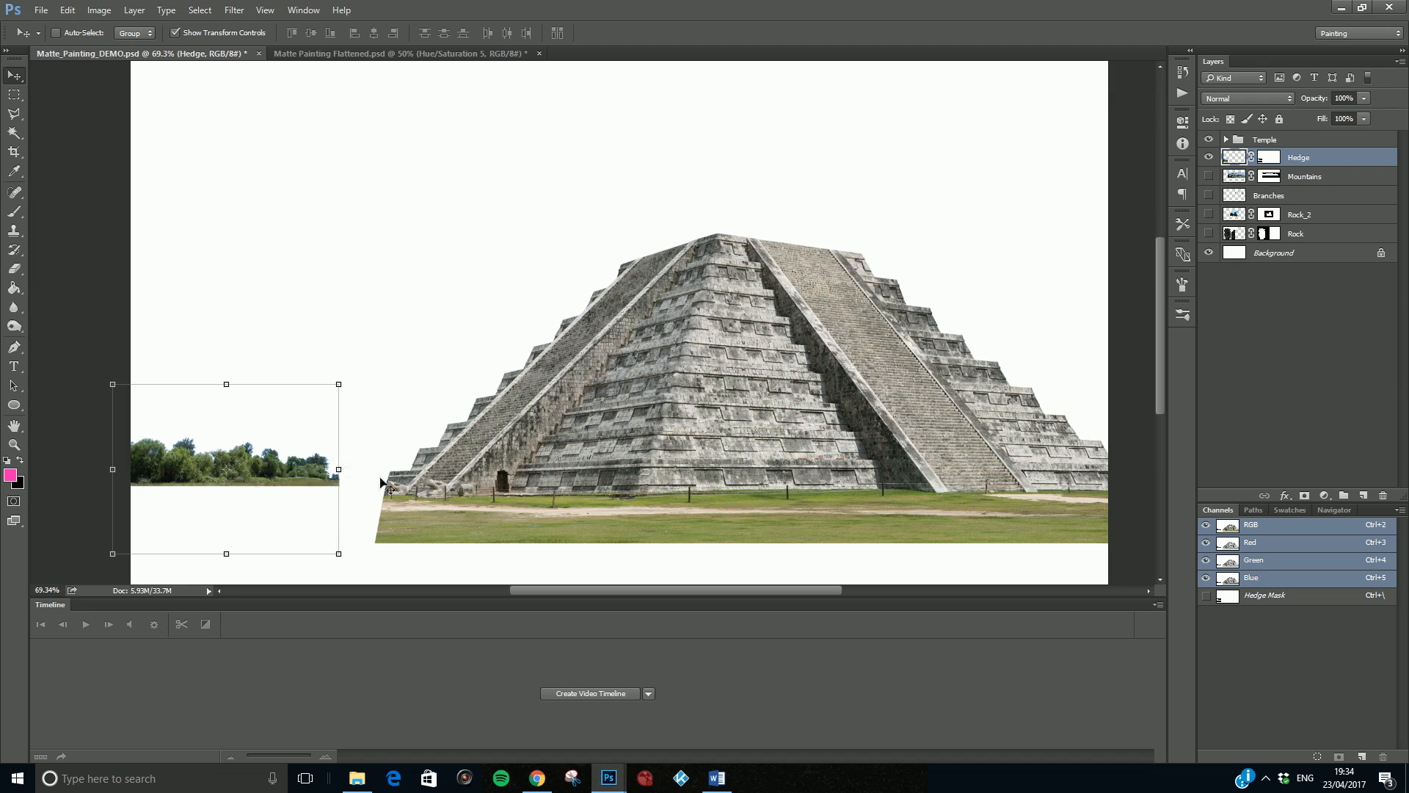
- Duplicate the Hedge layer and rename the copy "Hedge right"
drag(1306, 159, 1363, 494)
double_click(1324, 159)
click(1328, 159)
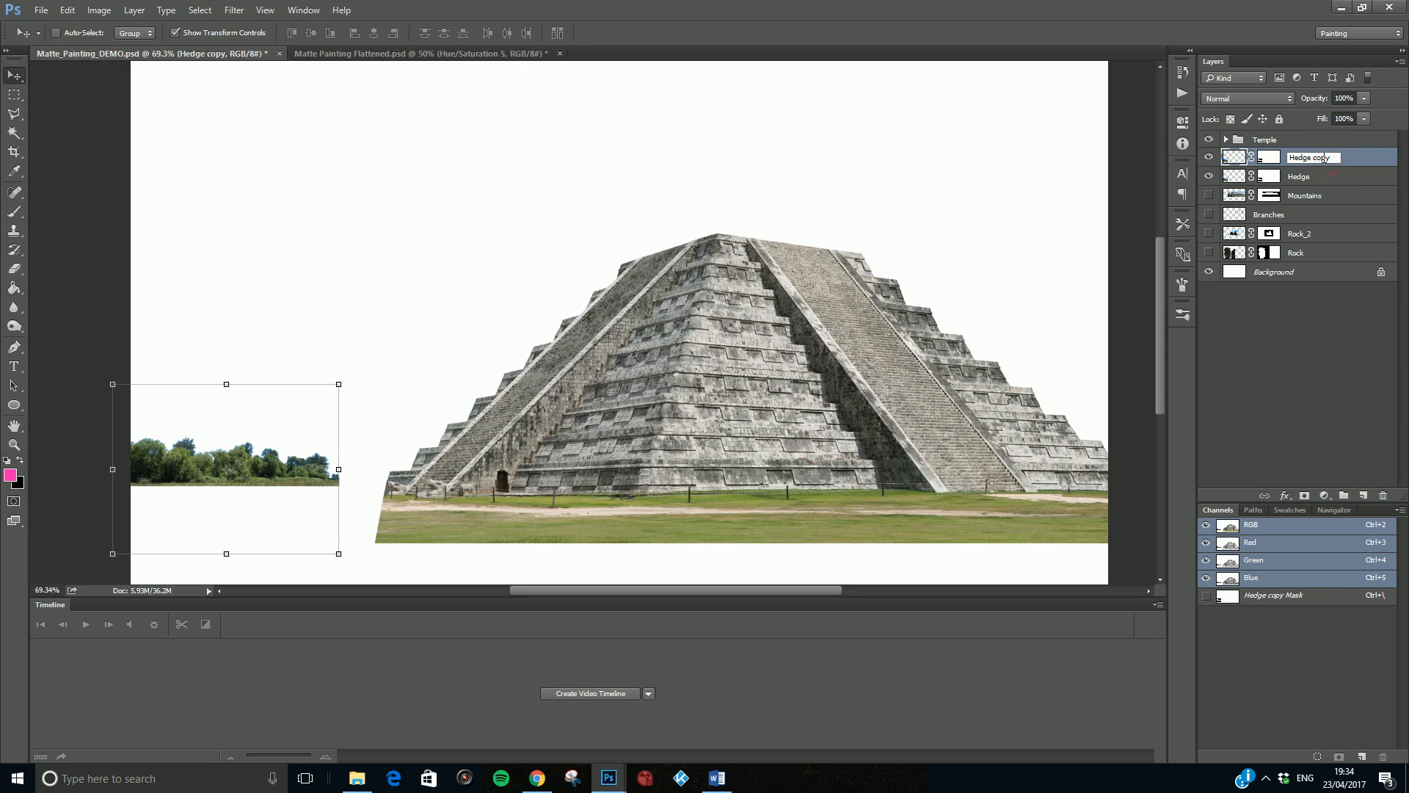
key(BackSpace)
text(right)
- Rename the original Hedge layer "Hedge left"
click(1313, 178)
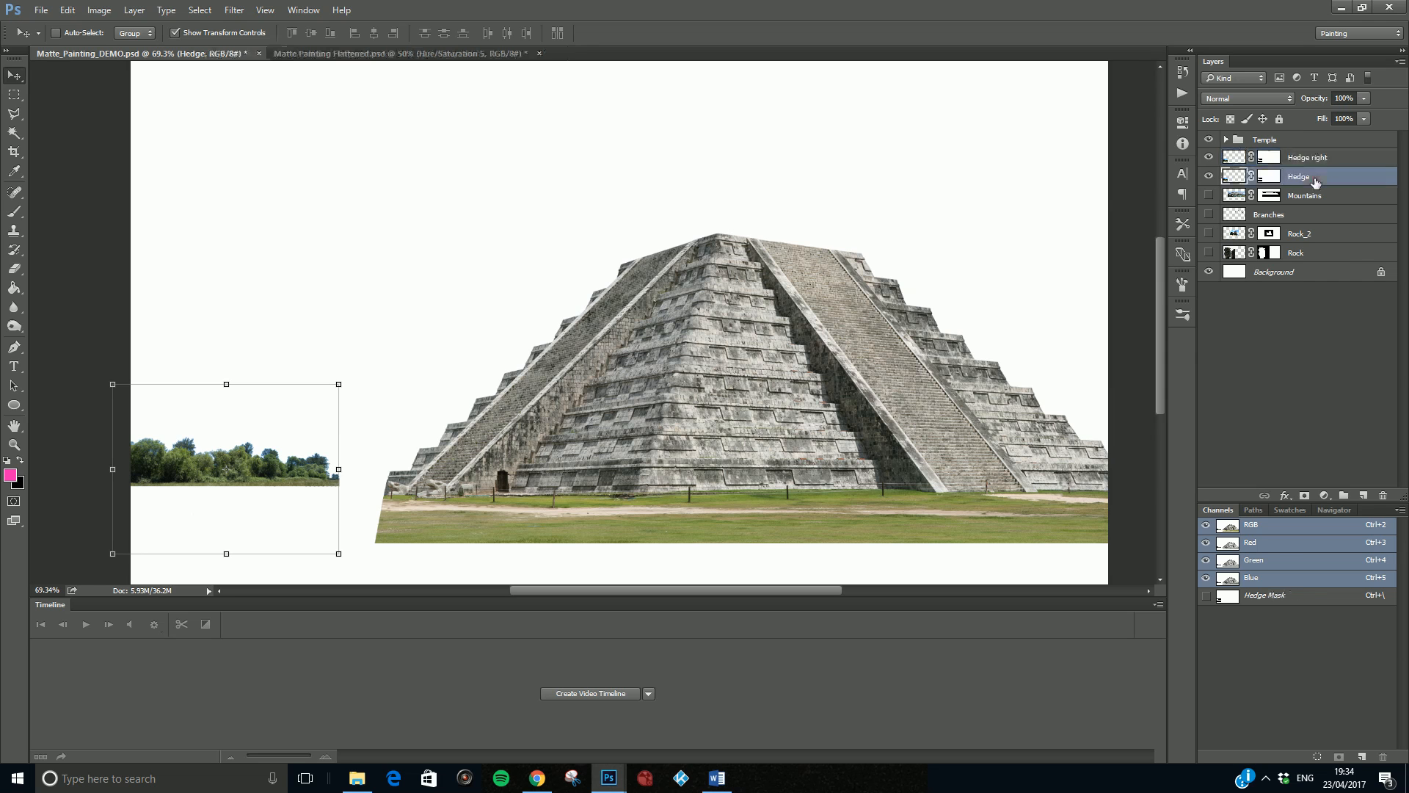
double_click(1313, 178)
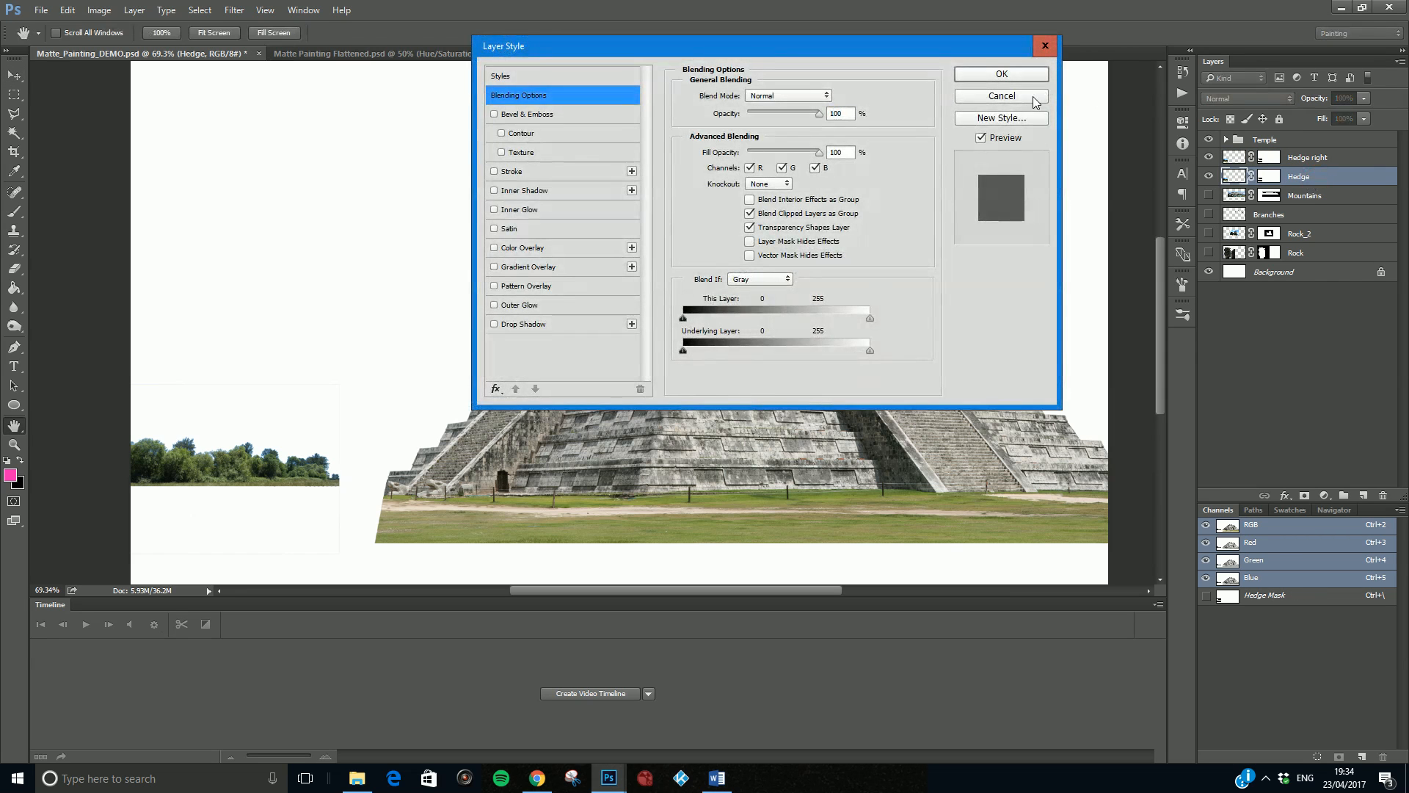
click(1035, 101)
double_click(1313, 176)
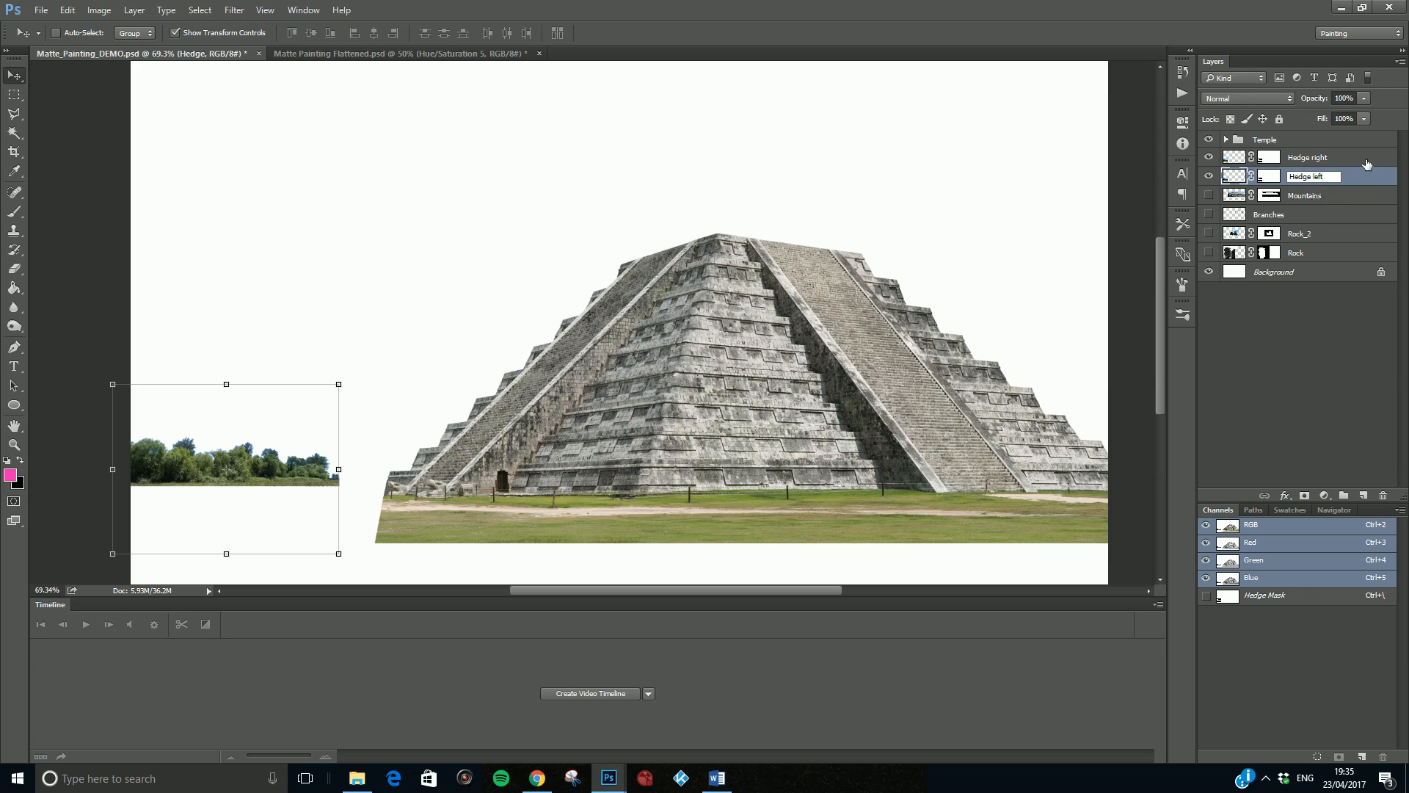
- Move the Hedge right layer away from the original hedge and flip it horizontally
click(1331, 160)
drag(275, 462, 327, 445)
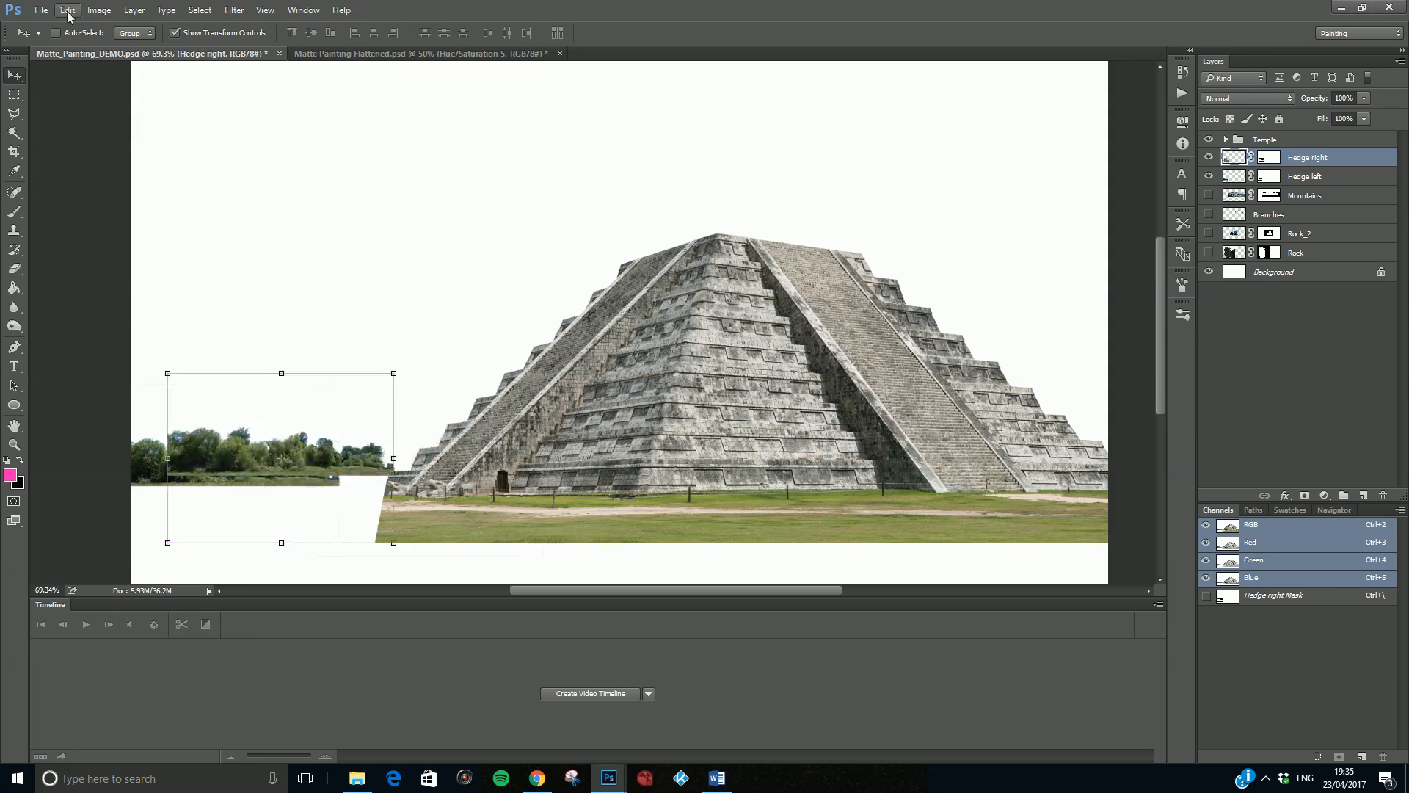
click(67, 10)
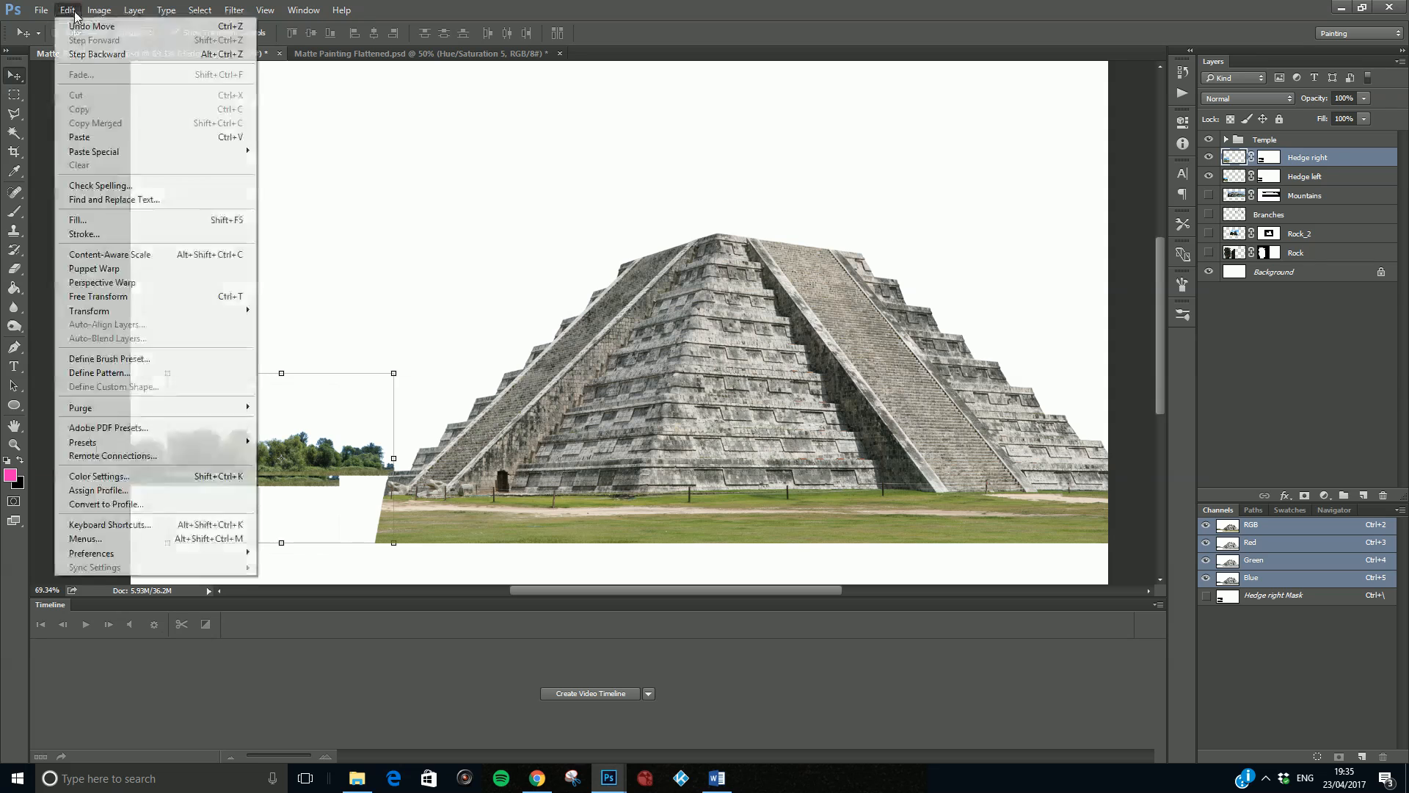
mouse_move(132, 314)
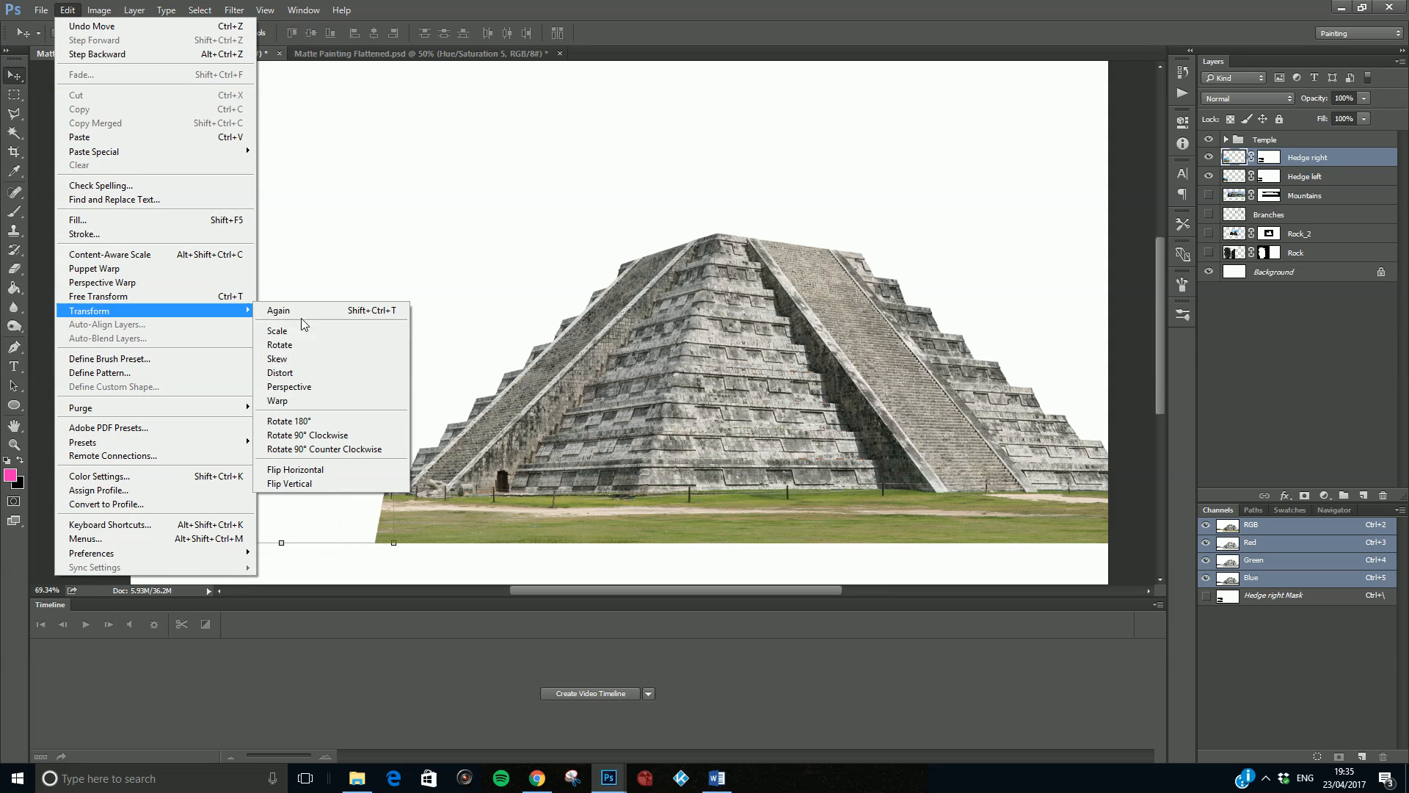
click(323, 472)
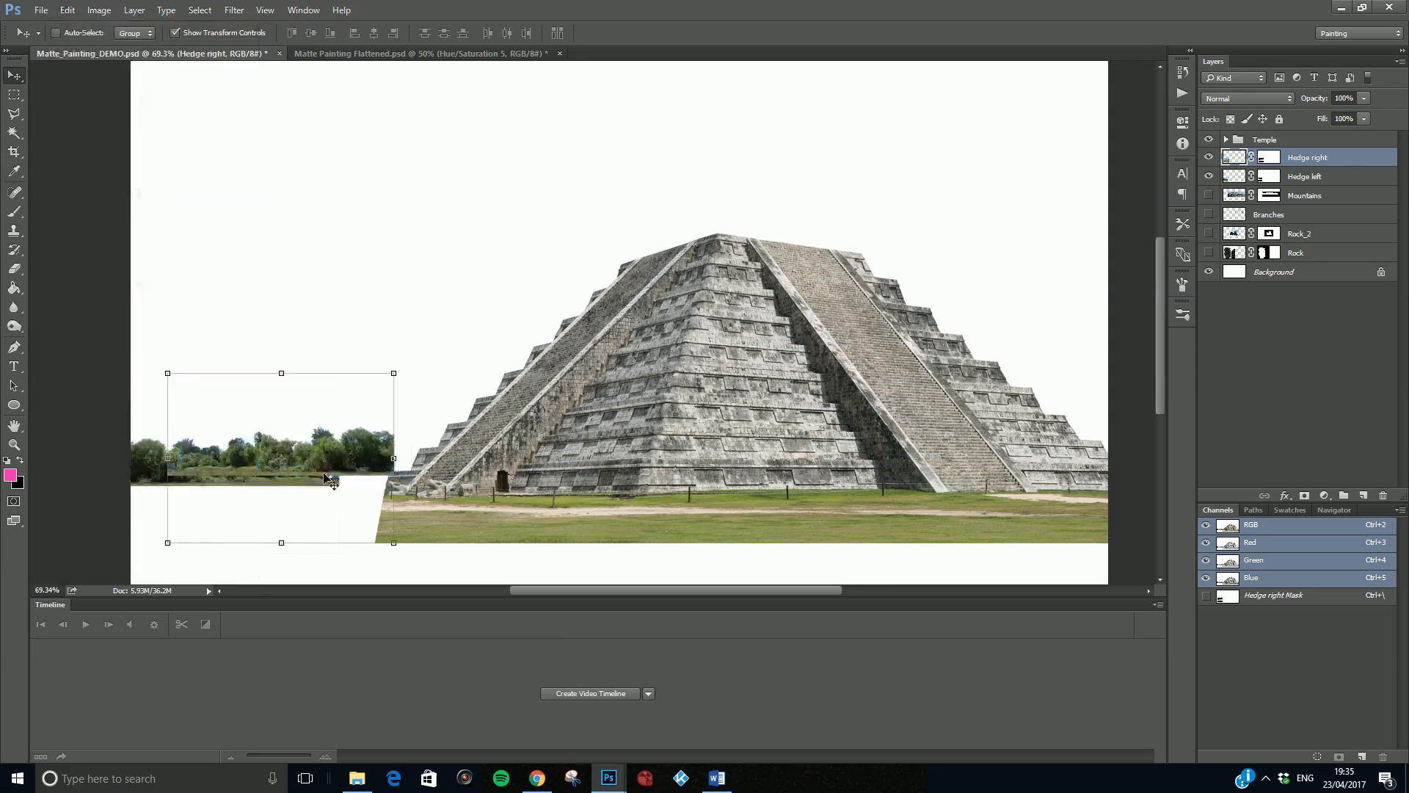
- Free-transform the flipped hedge toward the temple and align its ground line with the left hedge, at about X 511, Y 847 px
key(ctrl+t)
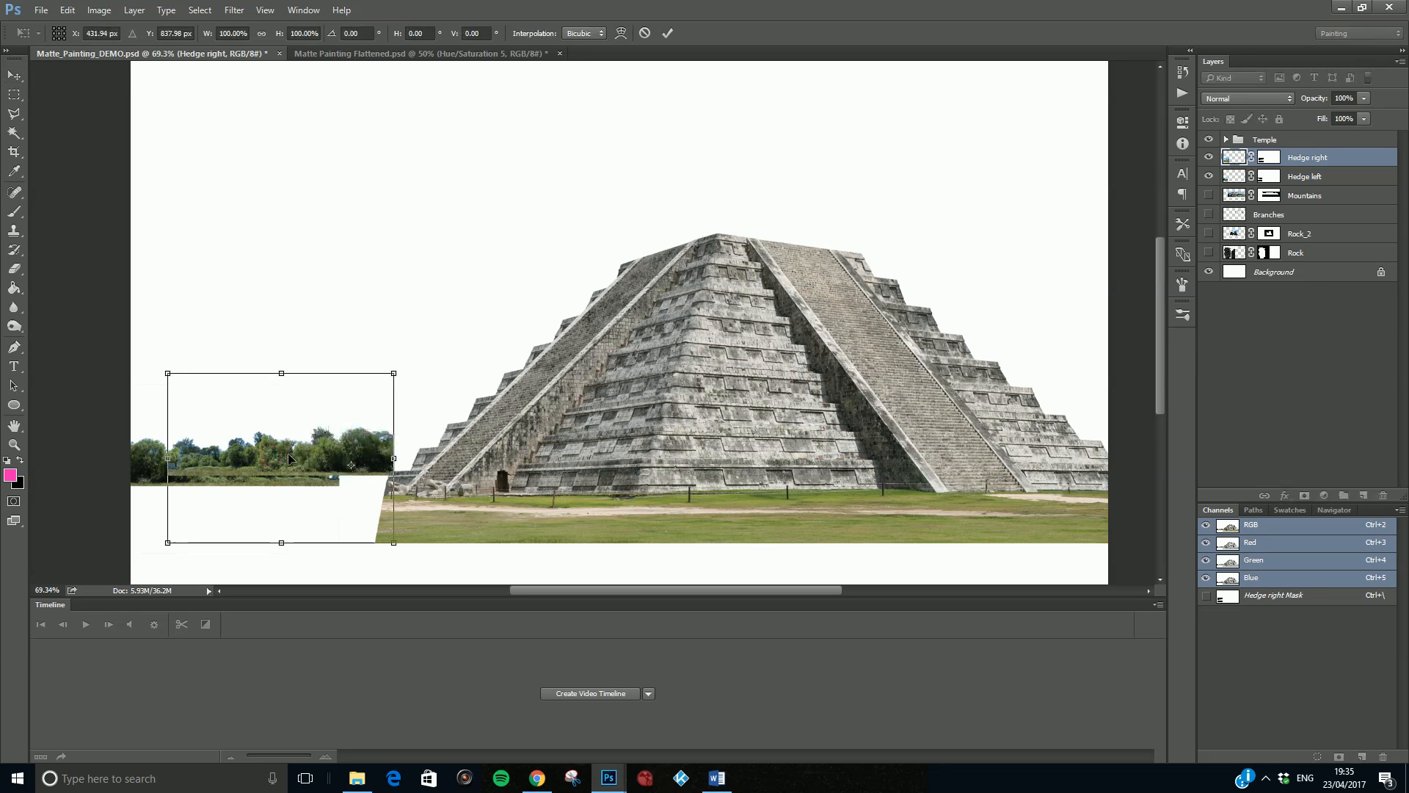
drag(315, 462, 423, 475)
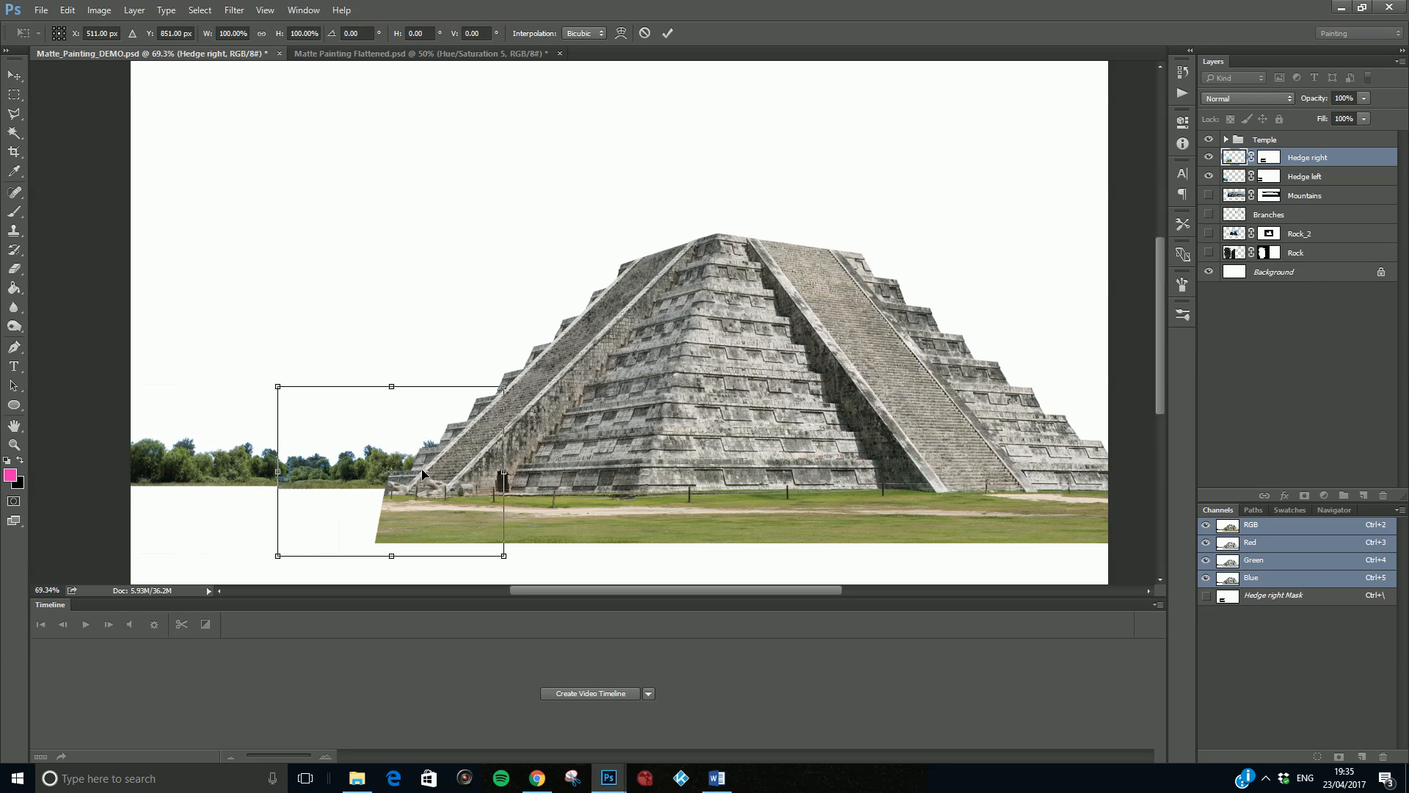
scroll(245, 500, up, 5)
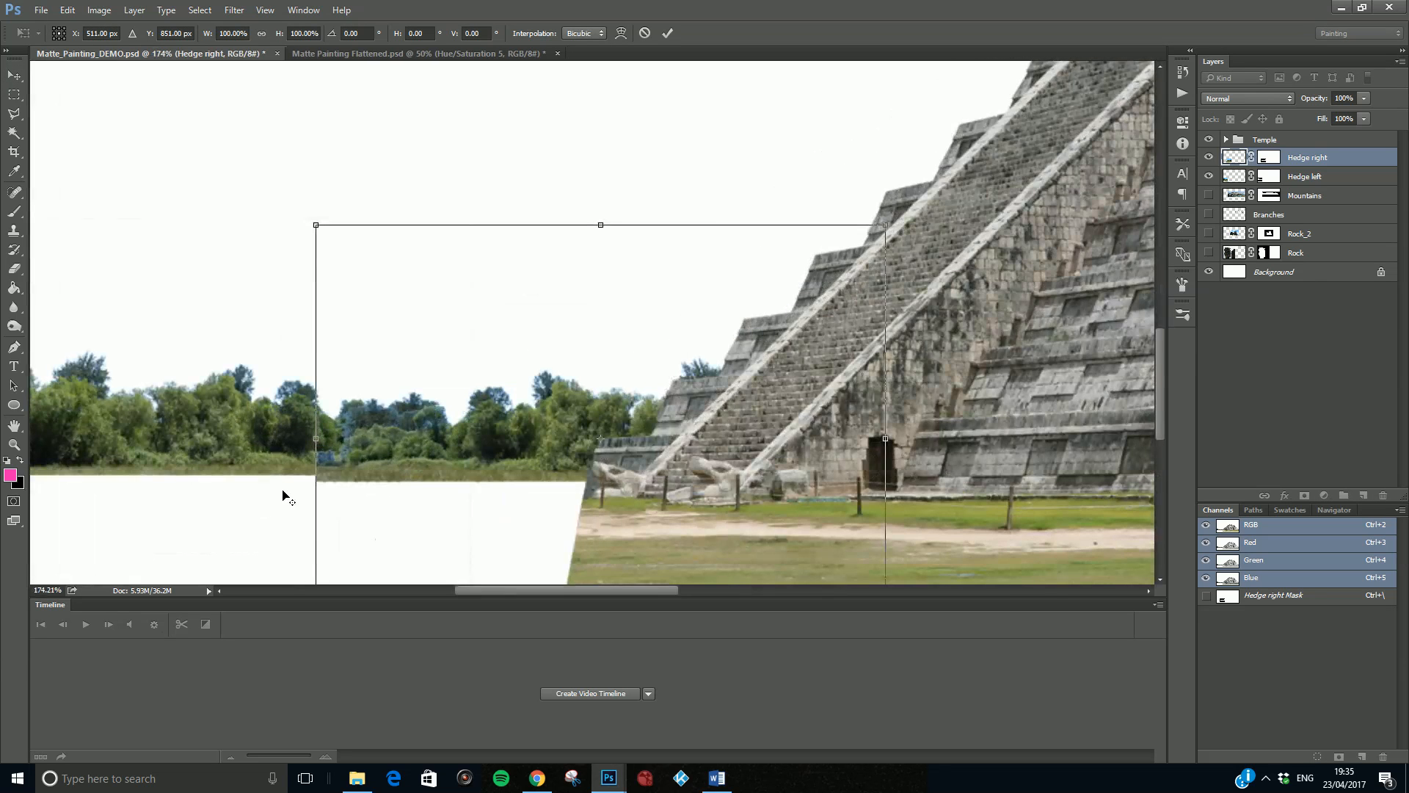
key(alt+space)
key(Escape)
key(Up)
key(Up)
key(Up)
key(Up)
key(Up)
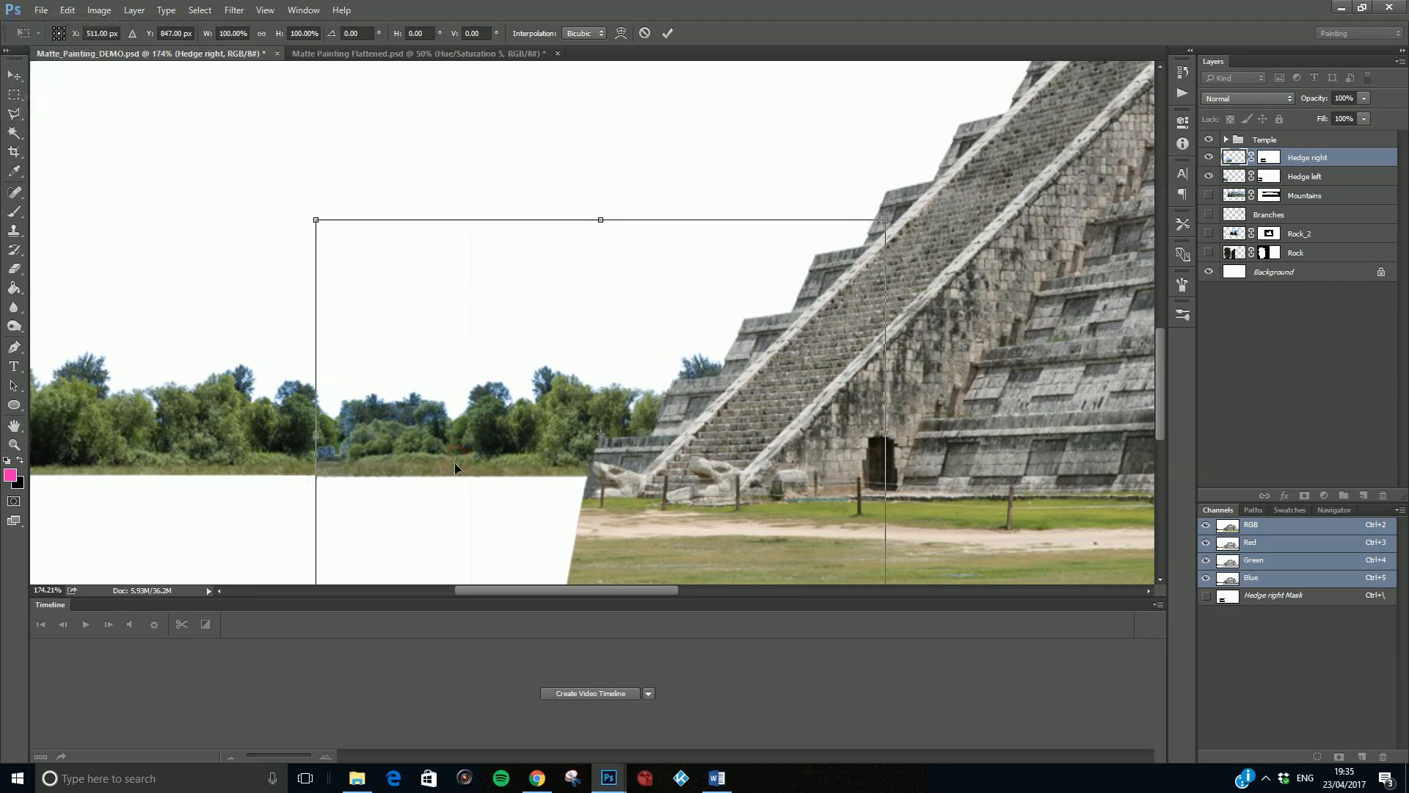
- Shift the Hedge right layer further toward the temple, to about X 542, Y 846 px, and apply the transform
key(Right)
key(Right)
key(Right)
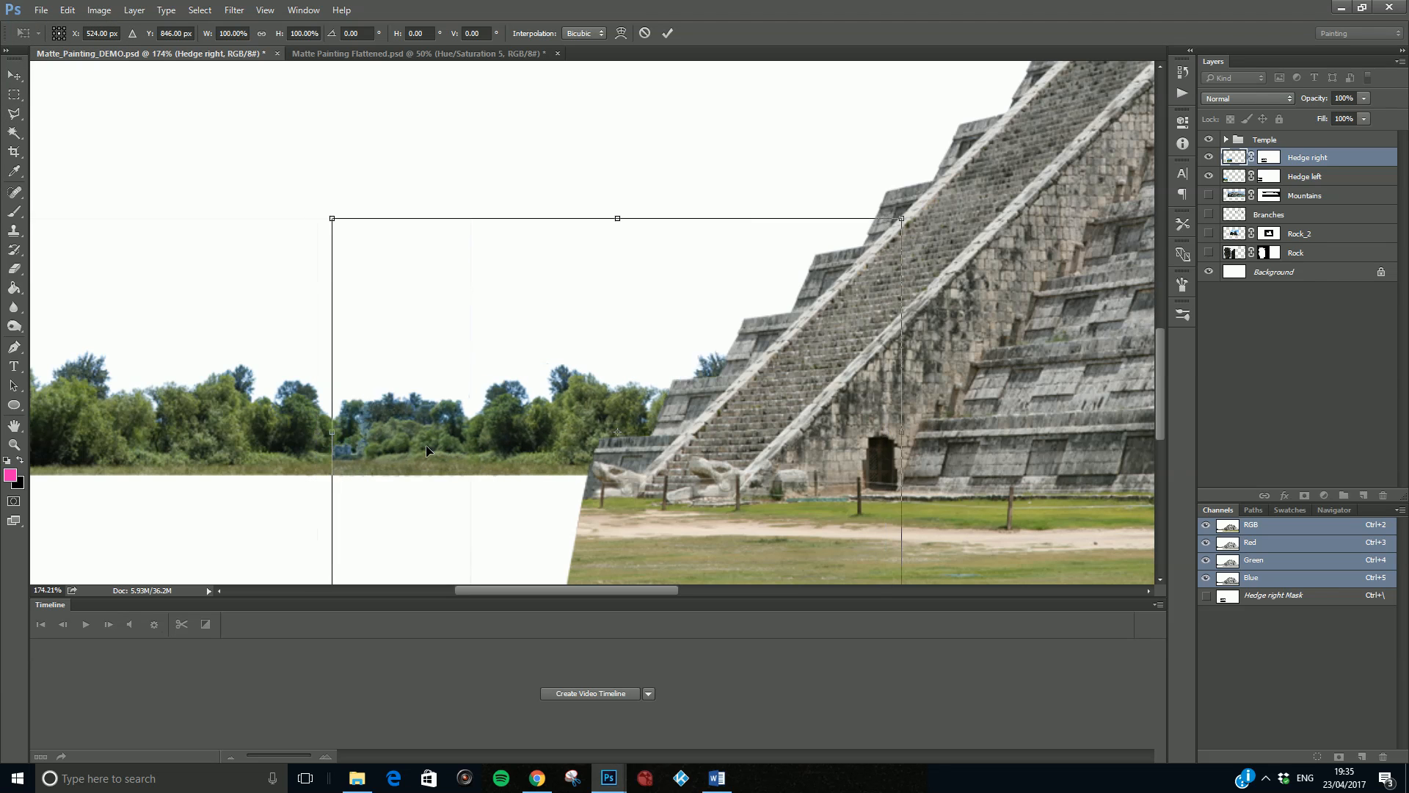
mouse_move(426, 445)
mouse_down()
mouse_move(521, 444)
mouse_move(399, 448)
mouse_move(450, 448)
mouse_up()
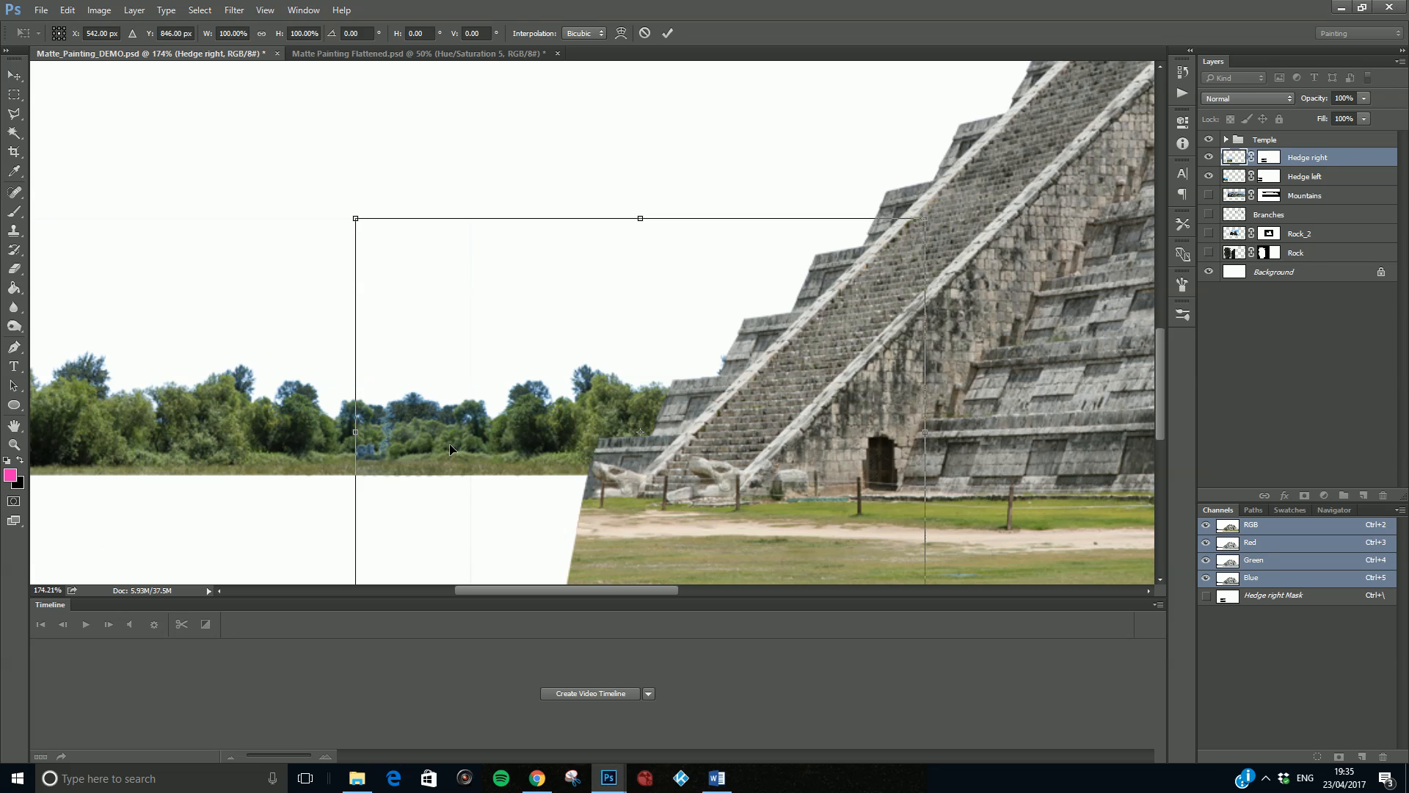
key(Return)
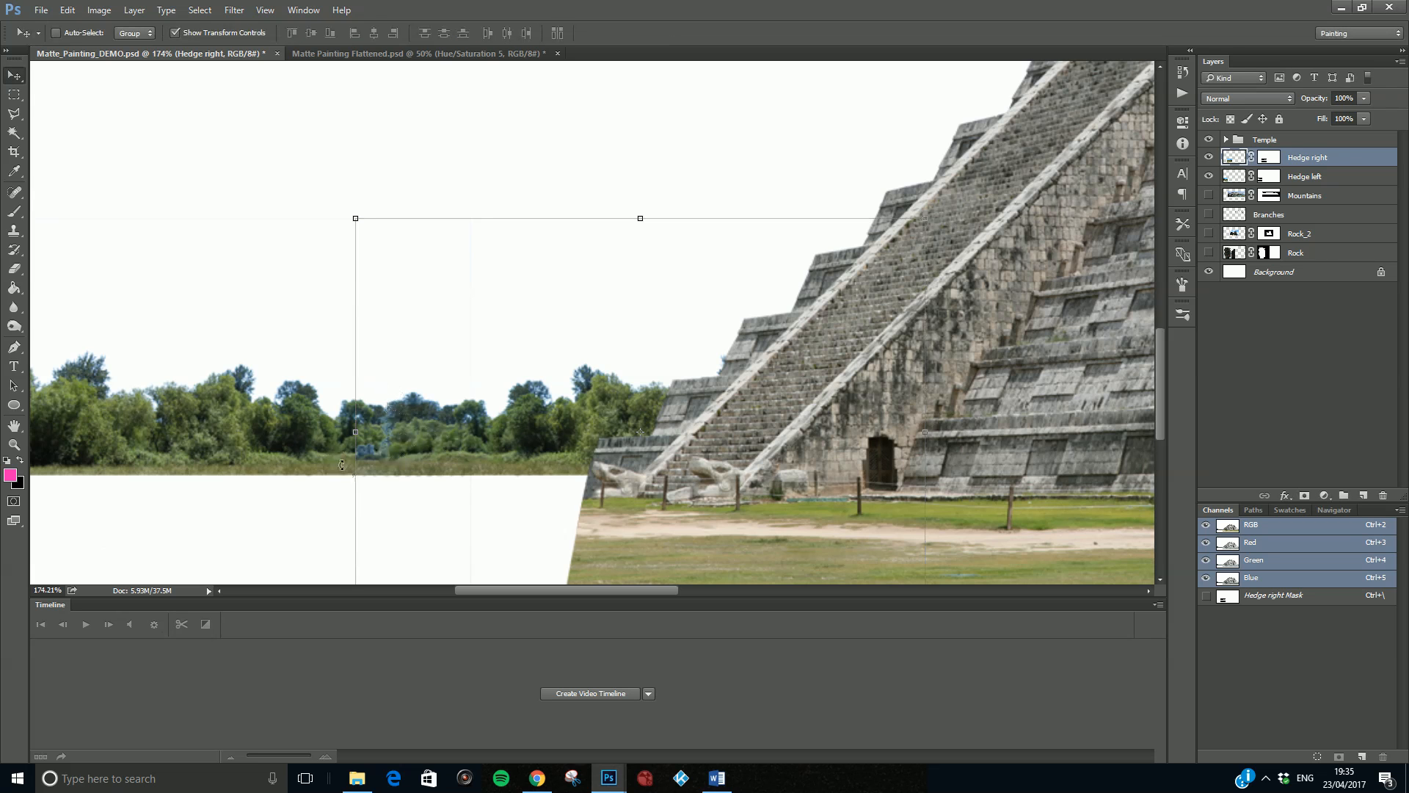
- Merge the Hedge right and Hedge left layers into one layer and rename it "Hedge"
scroll(342, 442, up, 2)
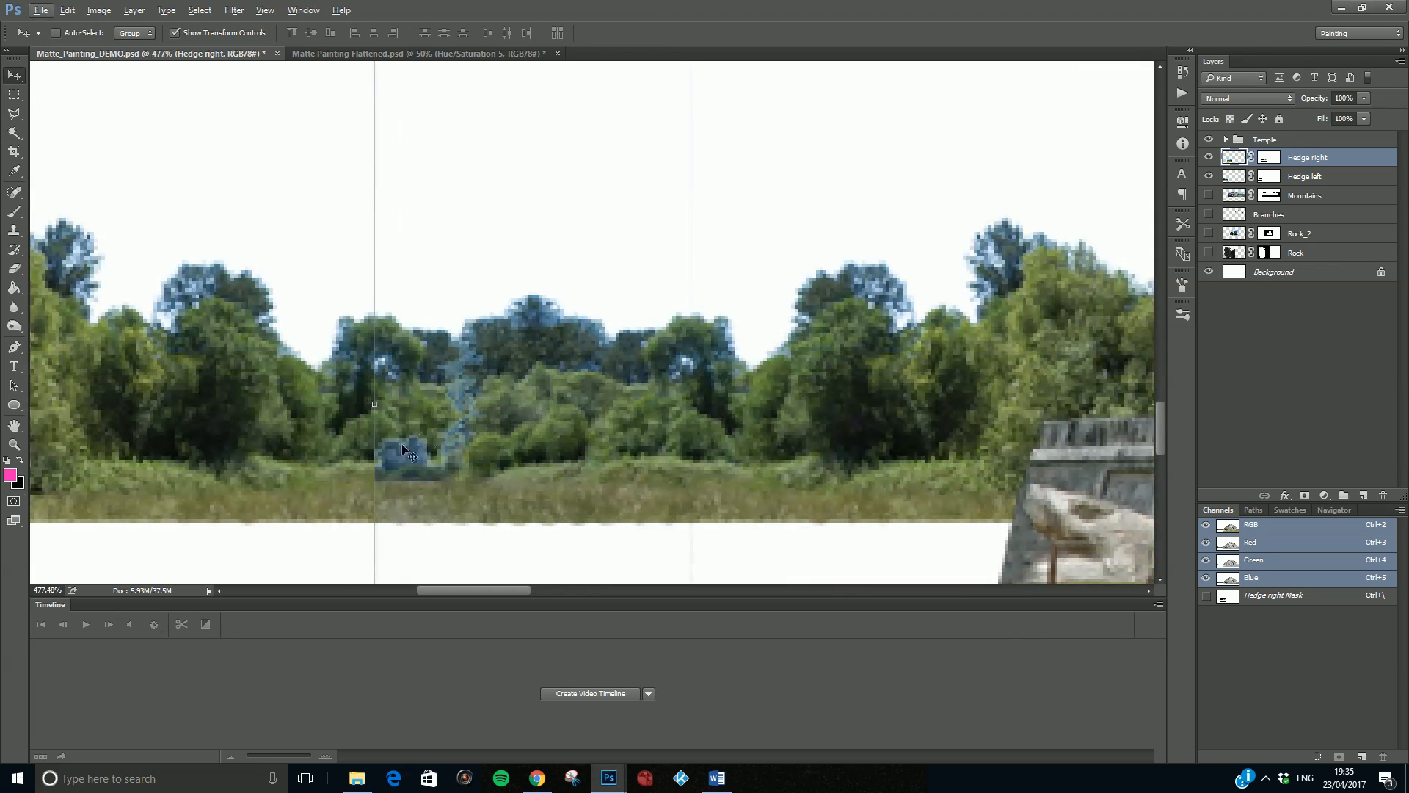
scroll(450, 394, down, 3)
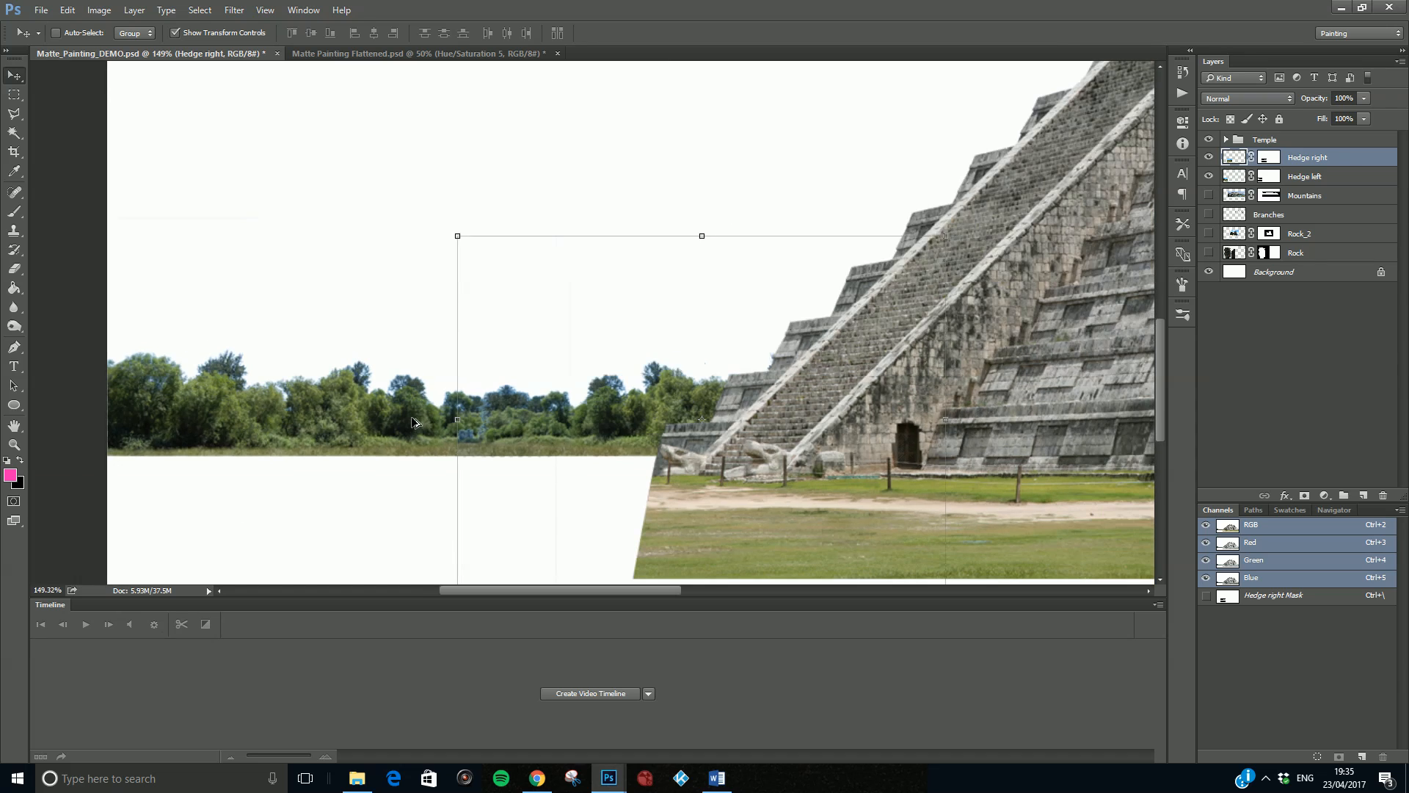
ctrl+click(1307, 177)
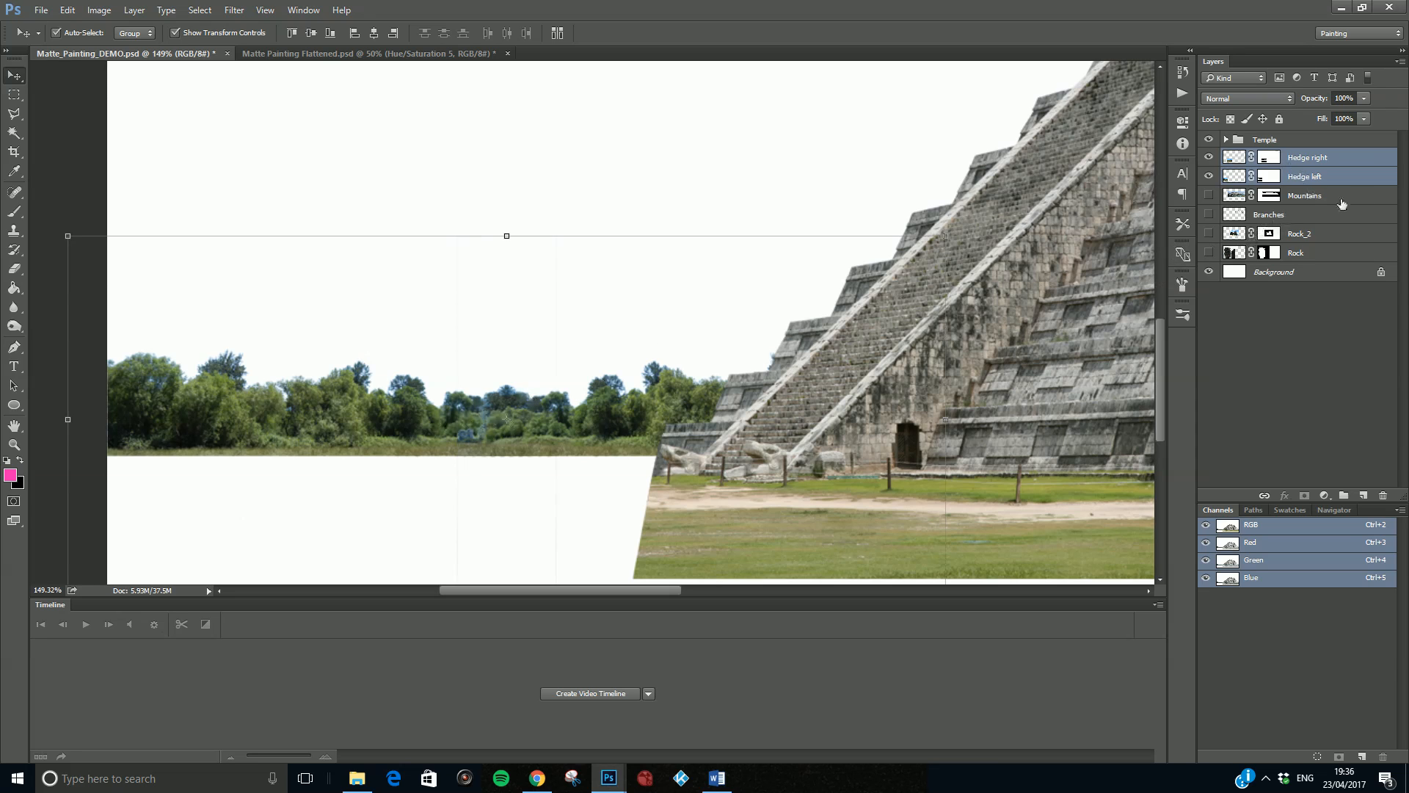
key(ctrl+e)
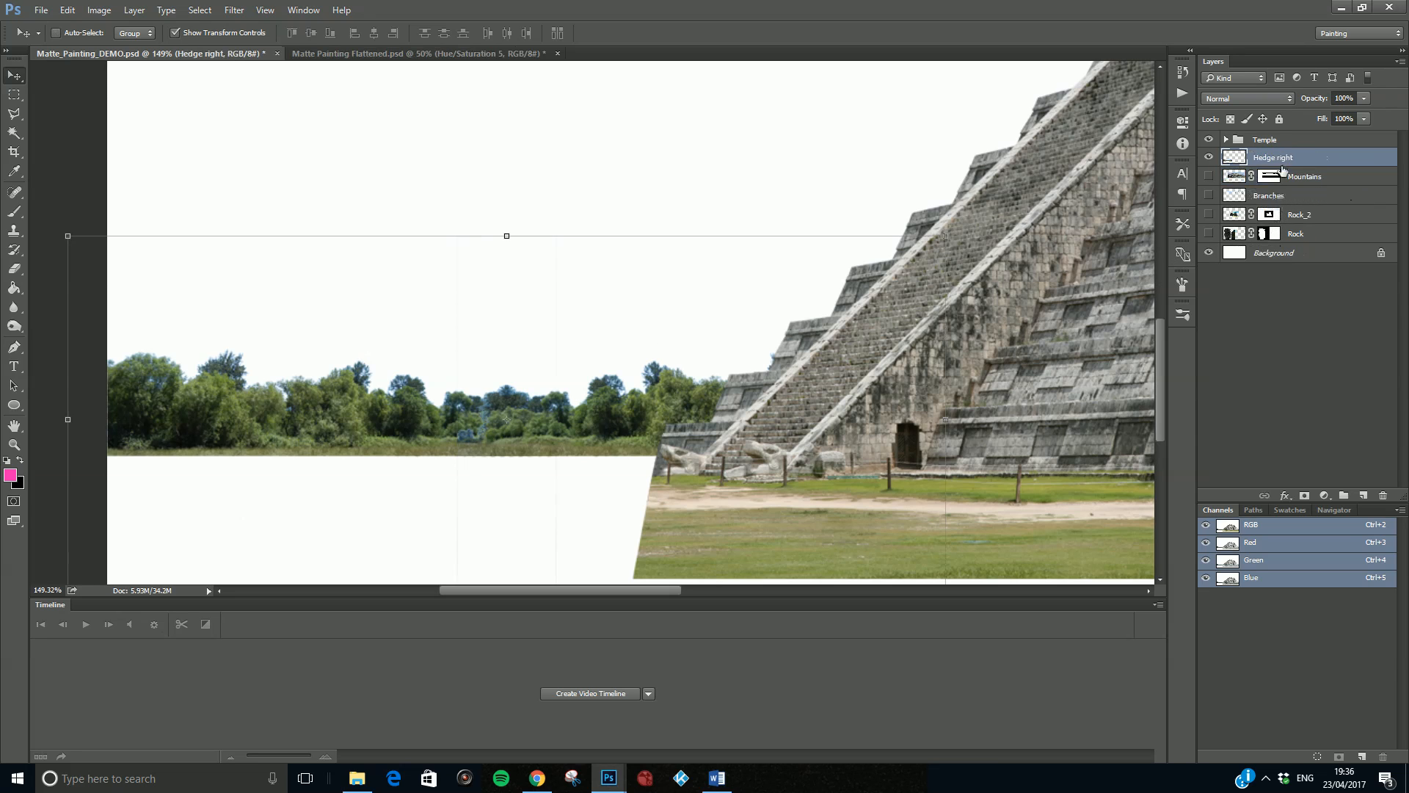
double_click(1281, 158)
key(Return)
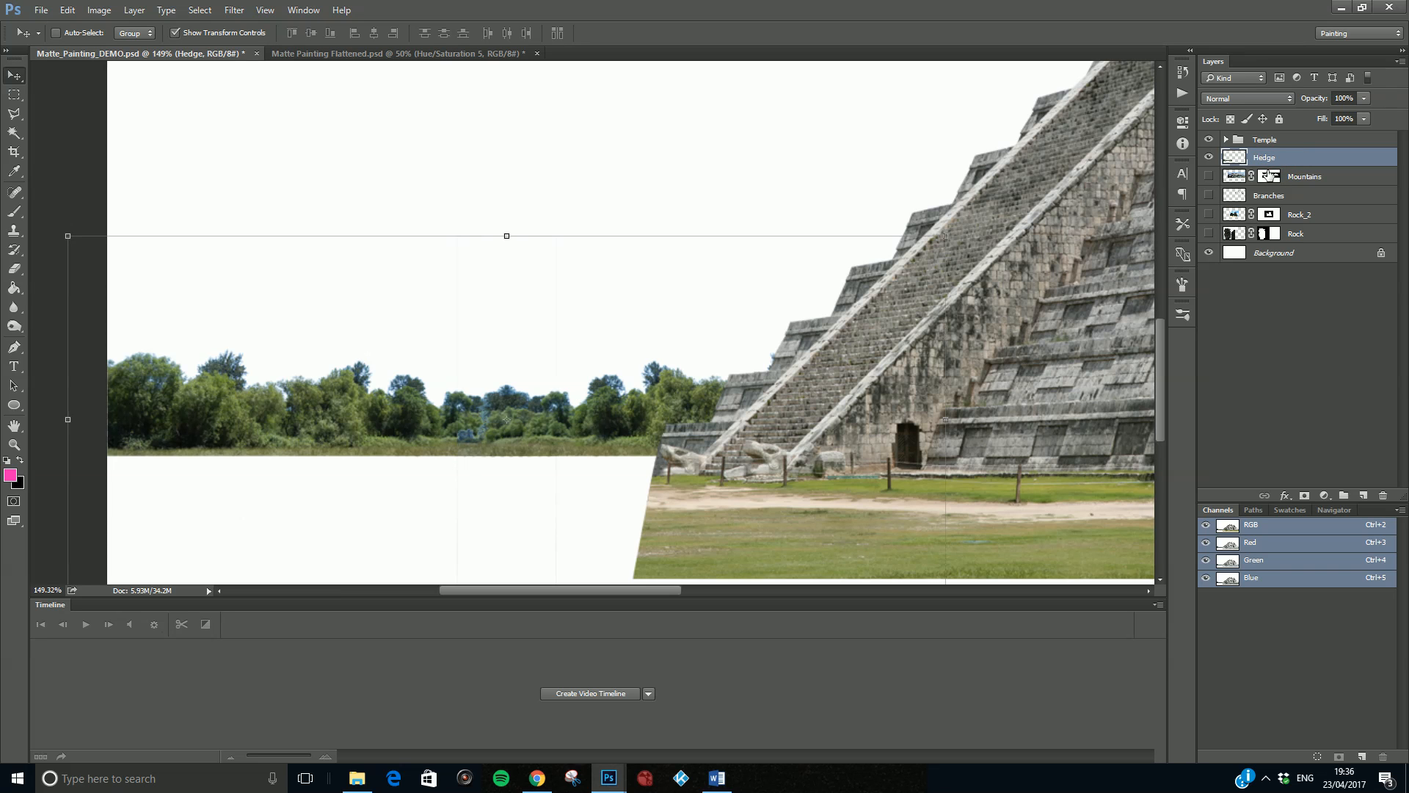
scroll(429, 416, up, 5)
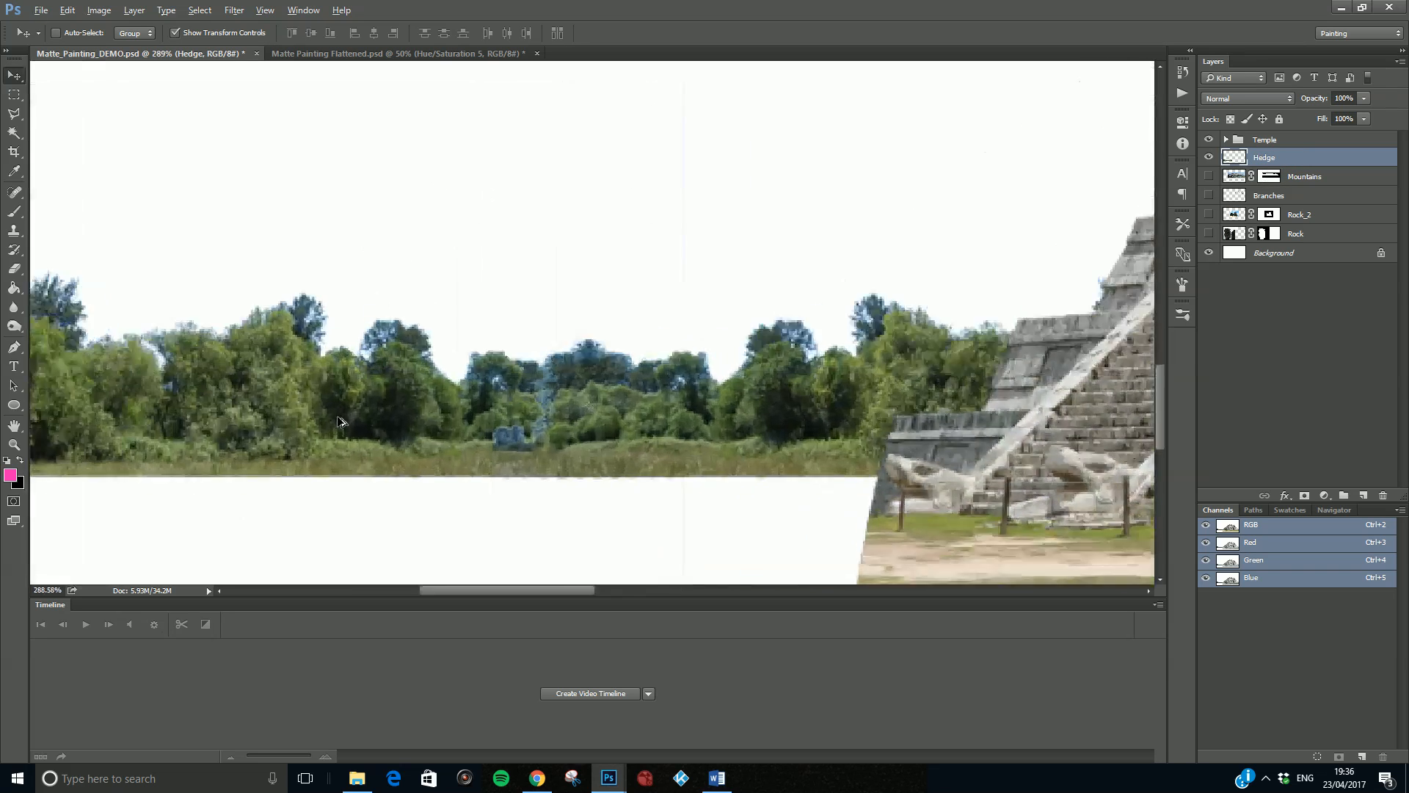
- Create a new layer above the Hedge layer and name it "Hedge_cleanup"
click(1363, 496)
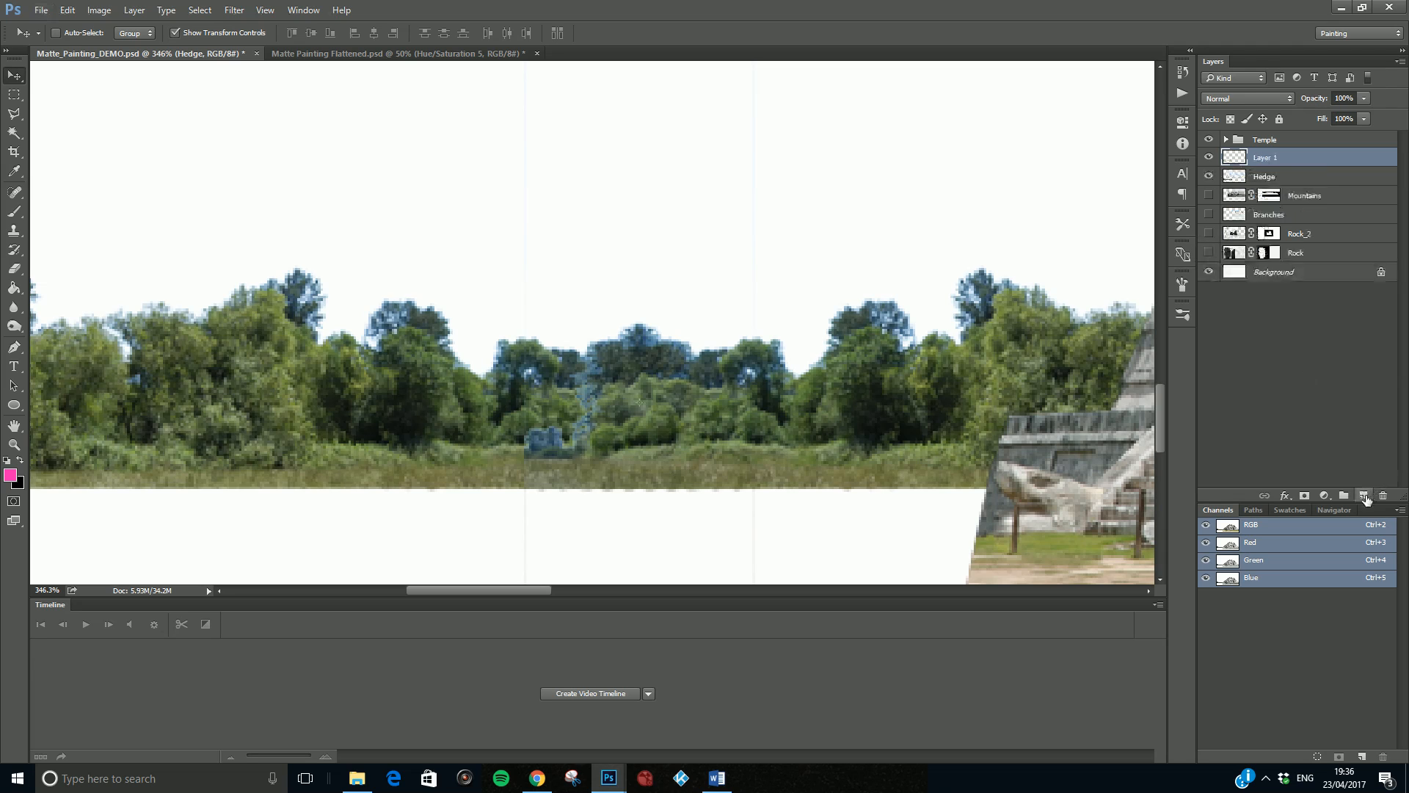
double_click(1275, 159)
text(Hedge_cleanup)
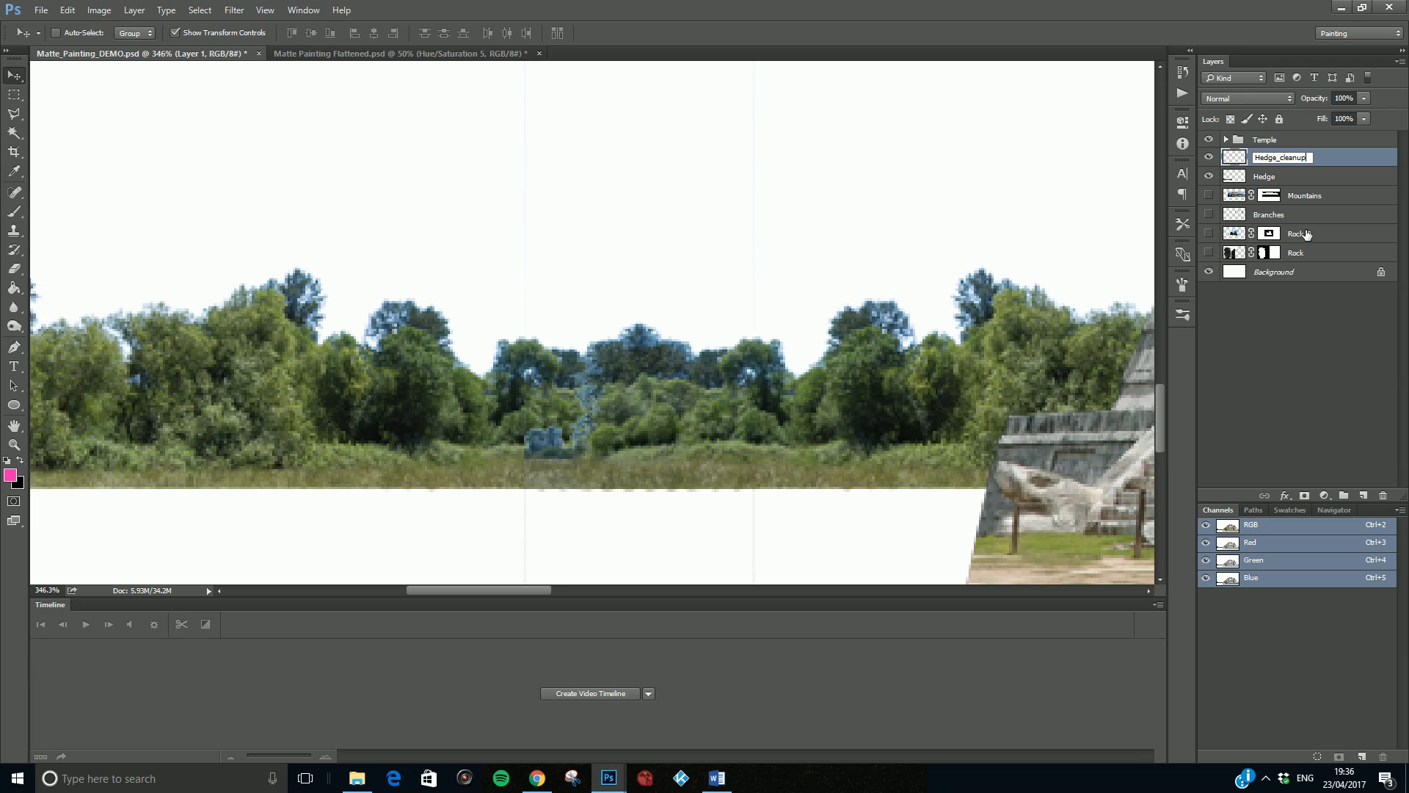
click(1306, 158)
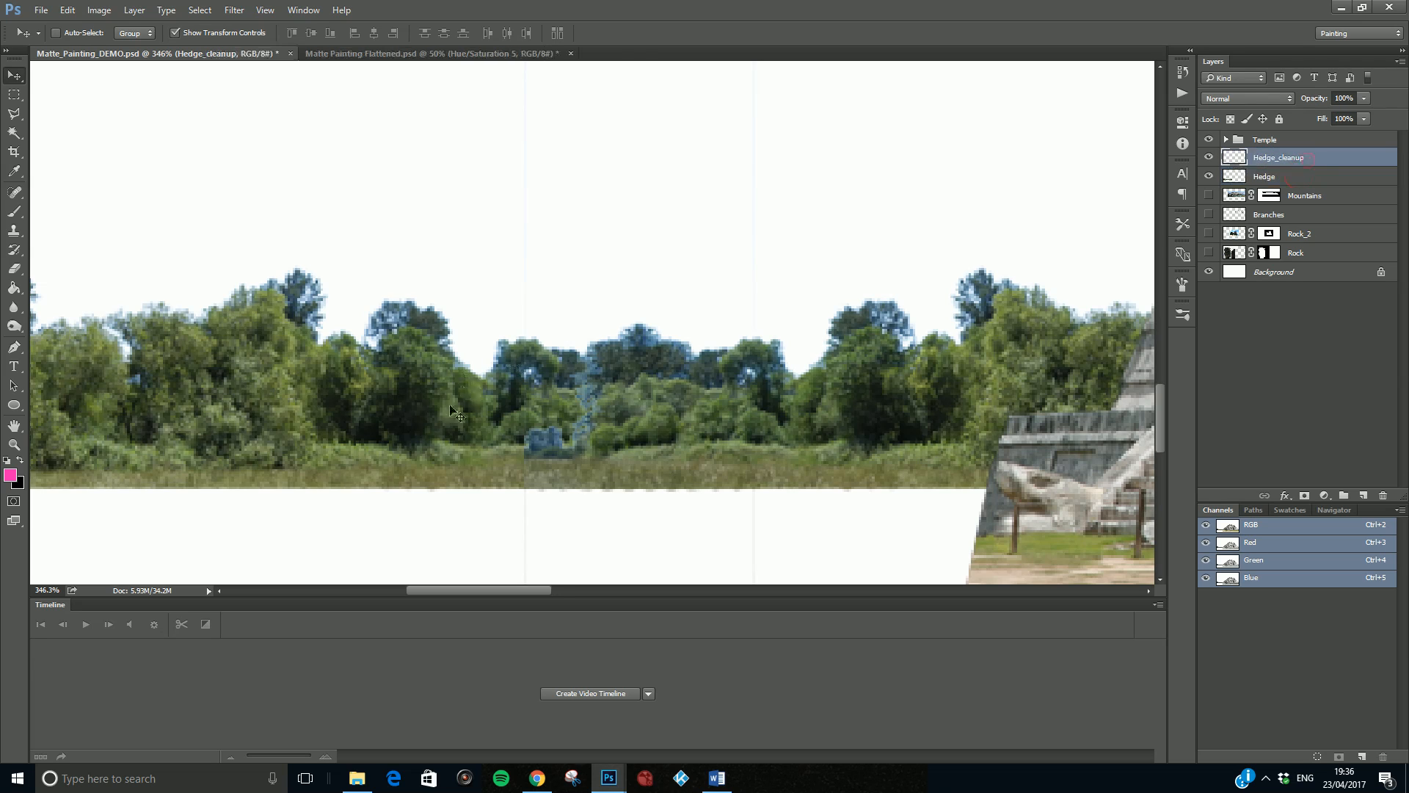
- Clone-stamp nearby foliage over the leftover bluish patches in the middle of the hedge on the Hedge_cleanup layer
key(s)
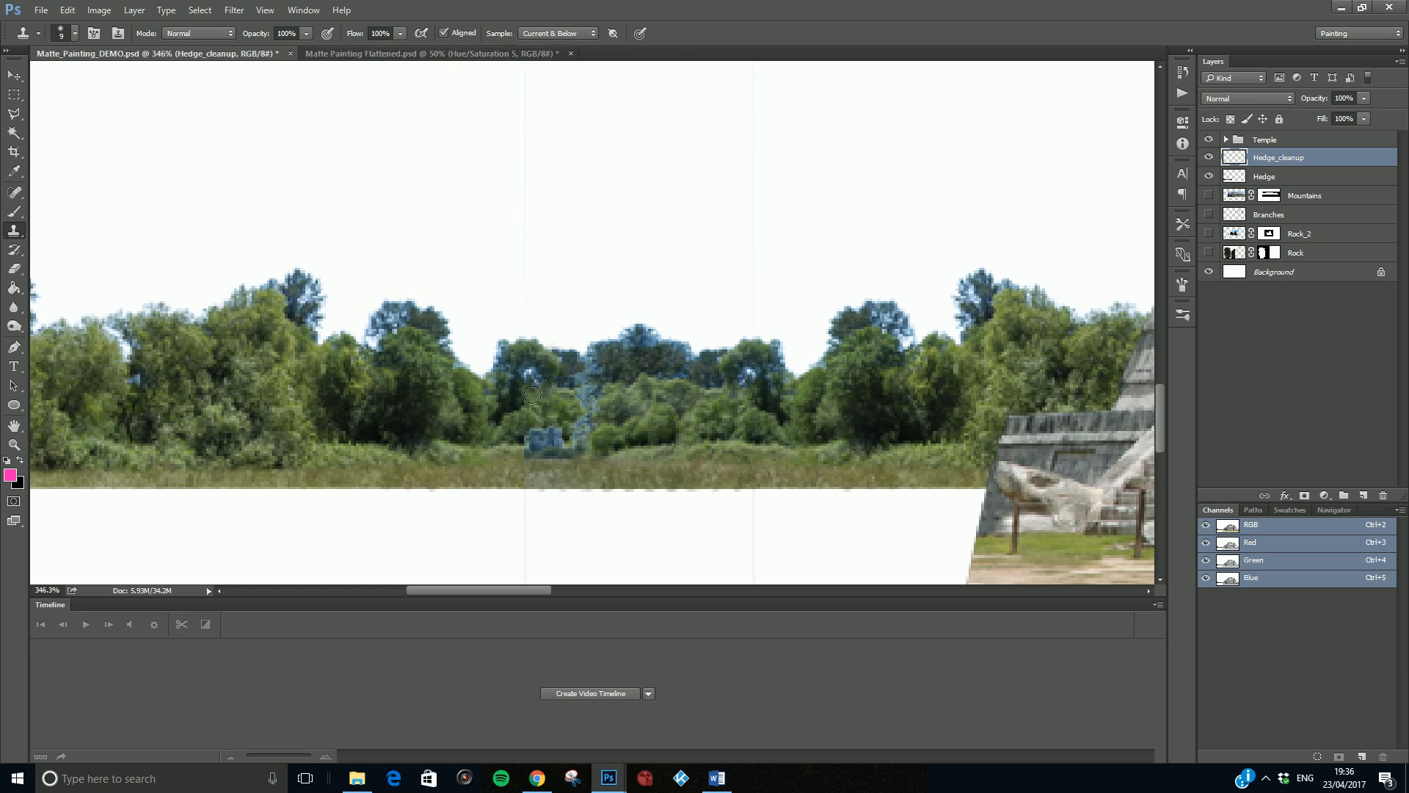
alt+click(246, 445)
mouse_move(523, 443)
mouse_down()
mouse_move(577, 449)
mouse_move(541, 430)
mouse_move(563, 430)
mouse_move(528, 436)
mouse_move(588, 422)
mouse_move(587, 370)
mouse_up()
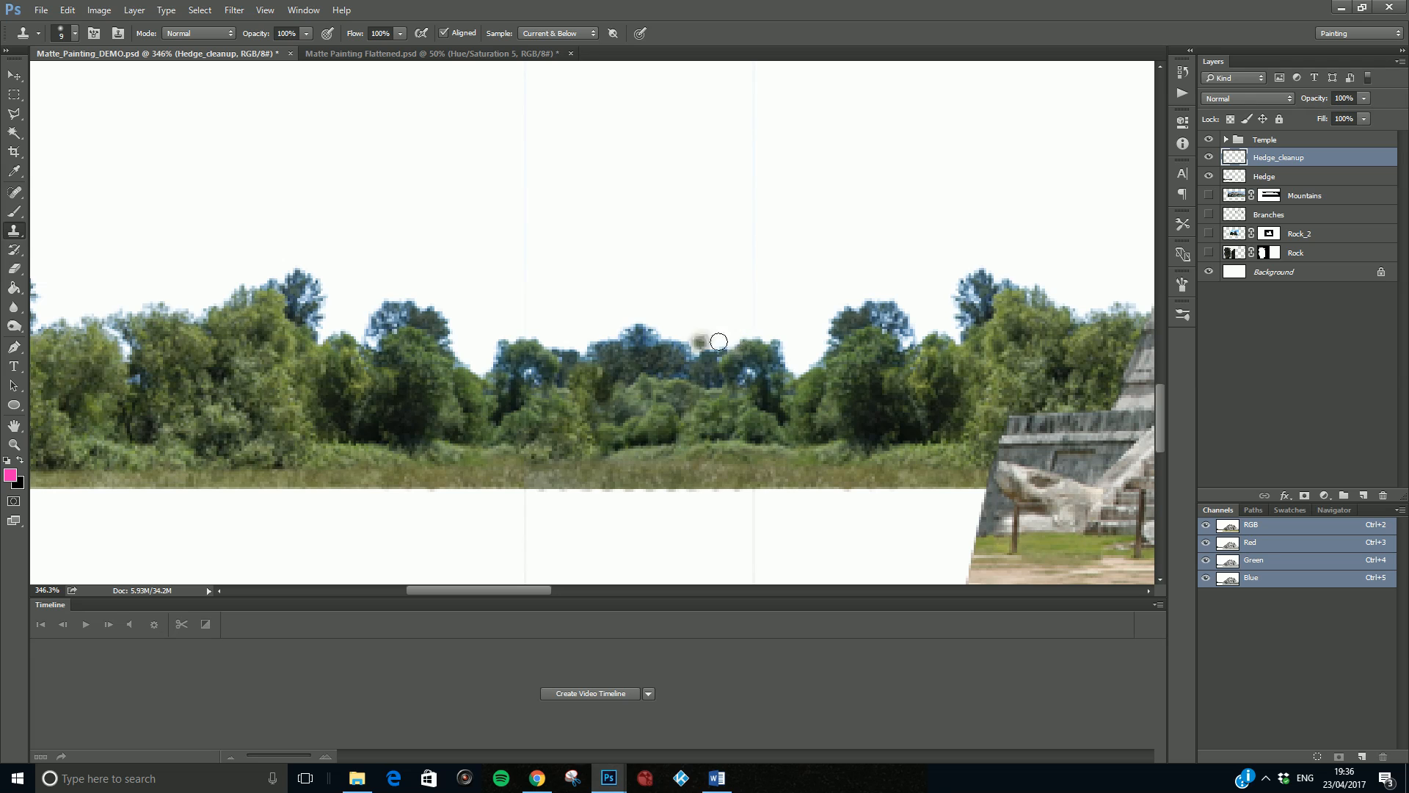
scroll(685, 382, down, 5)
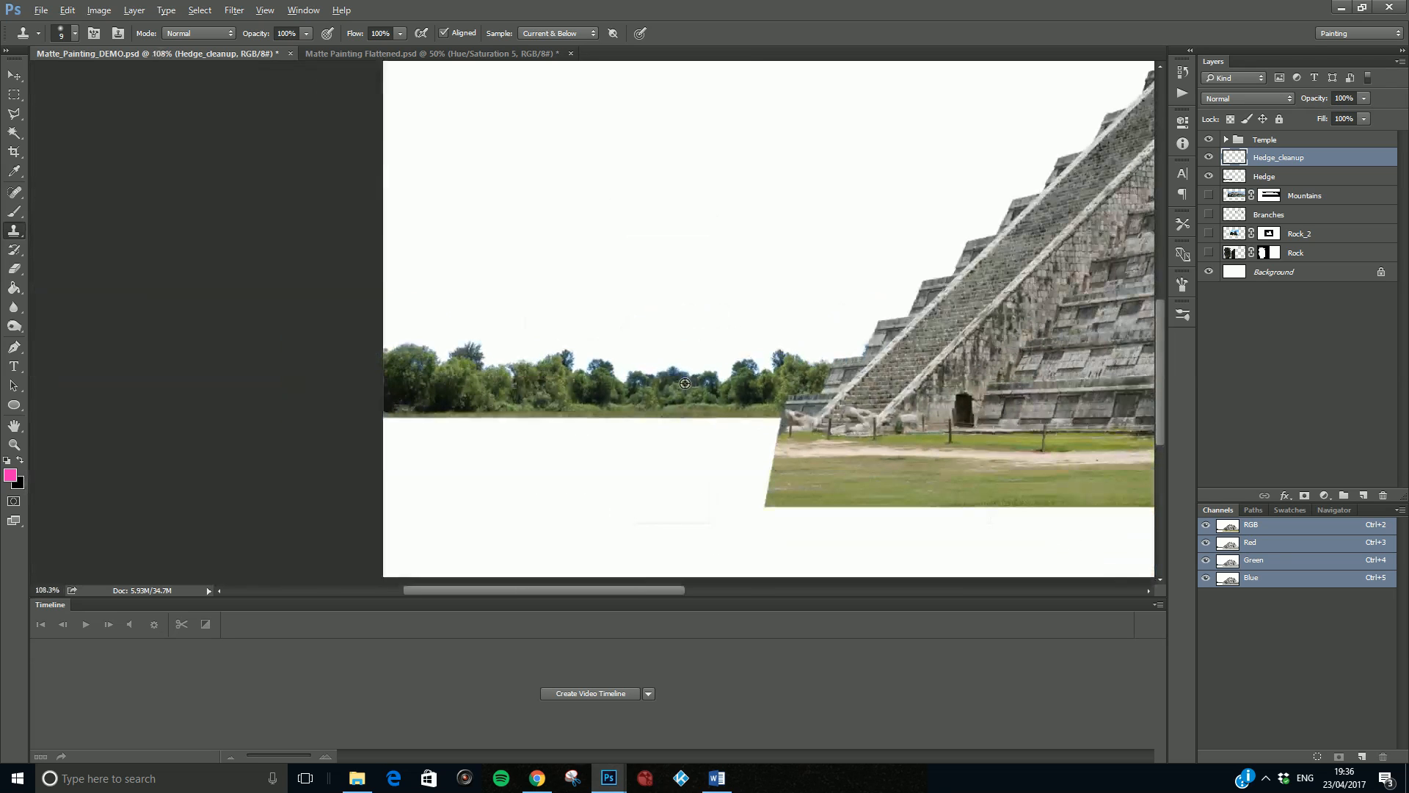
scroll(685, 383, up, 1)
scroll(684, 383, up, 3)
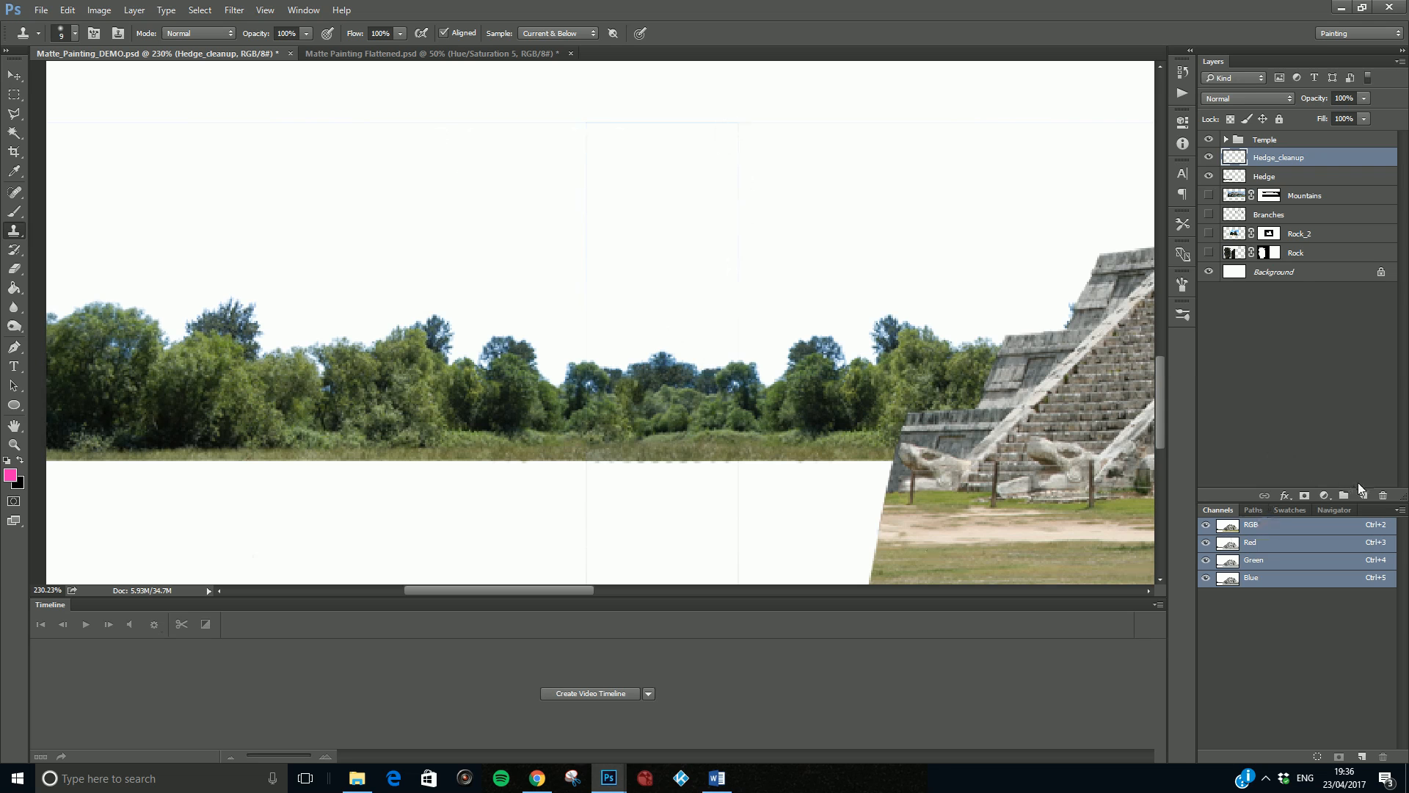
- Add a new layer directly below the Hedge layer and fill it with the pink foreground color
click(1362, 495)
drag(1281, 160, 1281, 210)
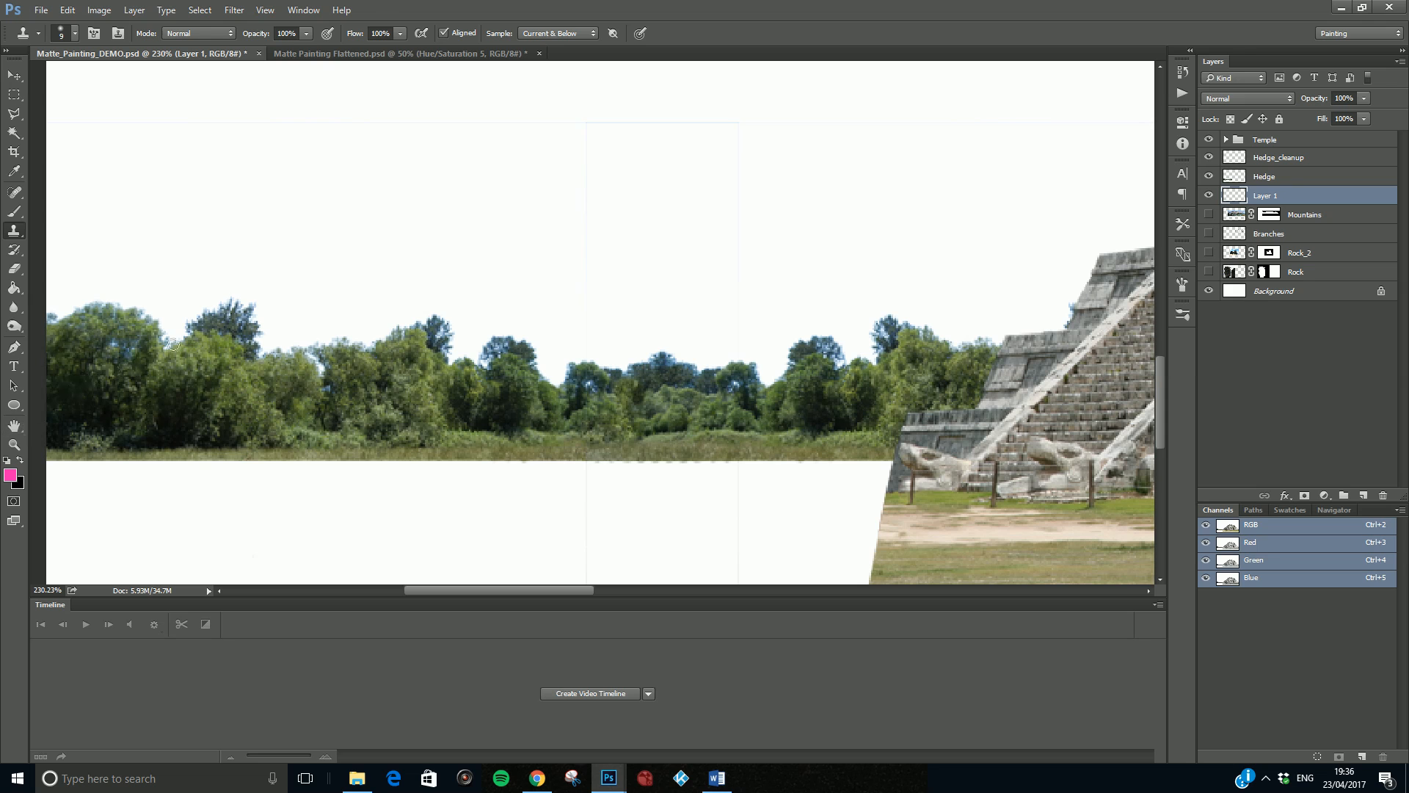
key(g)
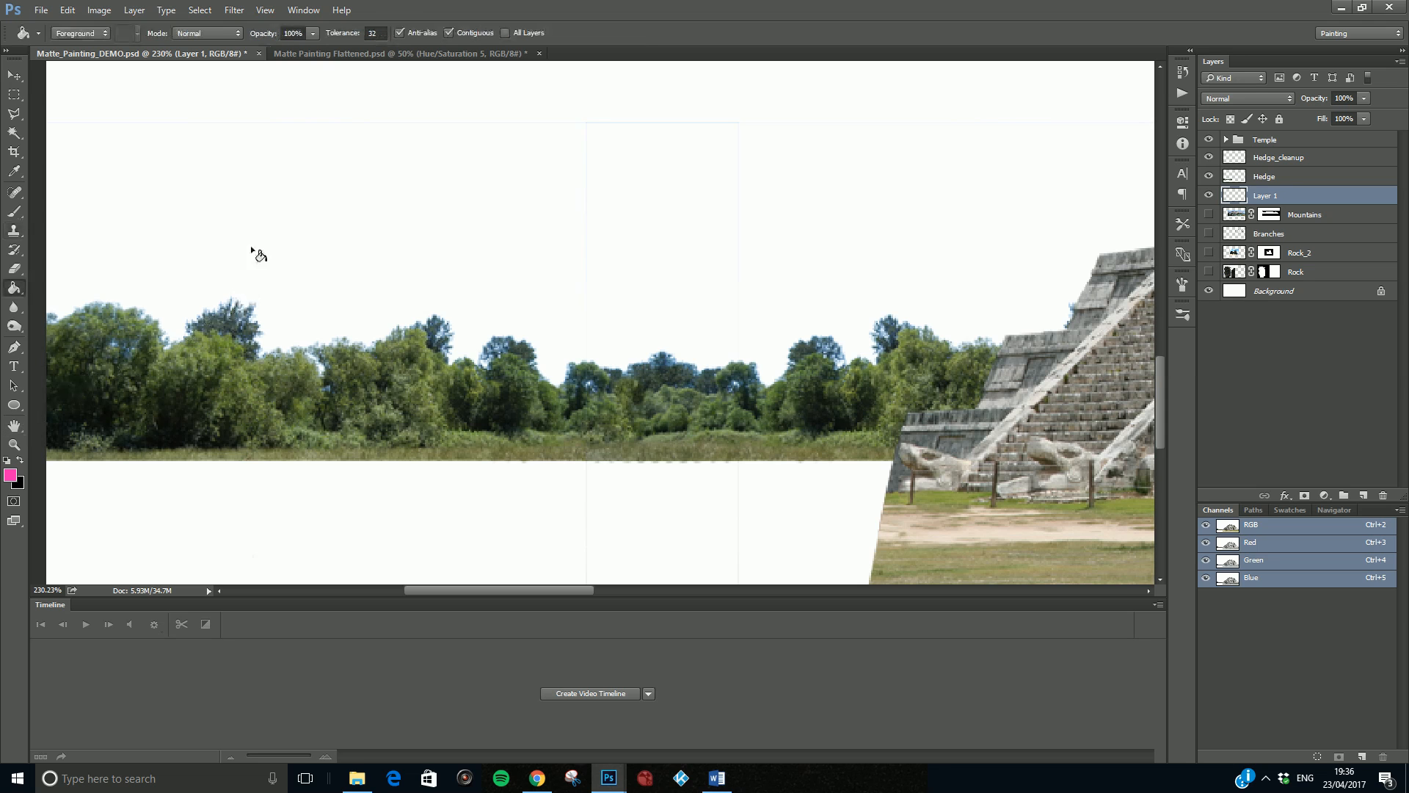
click(398, 183)
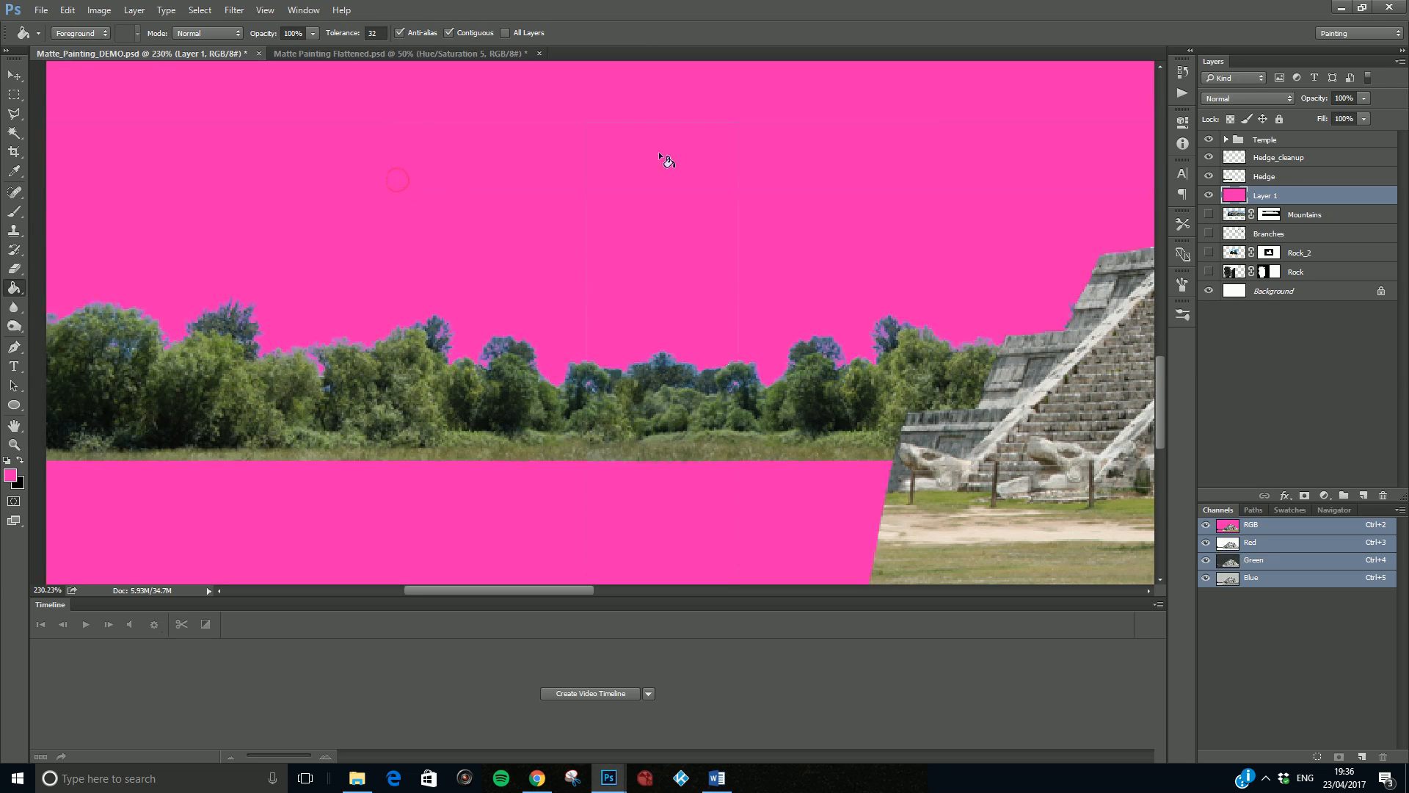
- Choose a lighter pink as the foreground color and refill Layer 1 with it
click(11, 475)
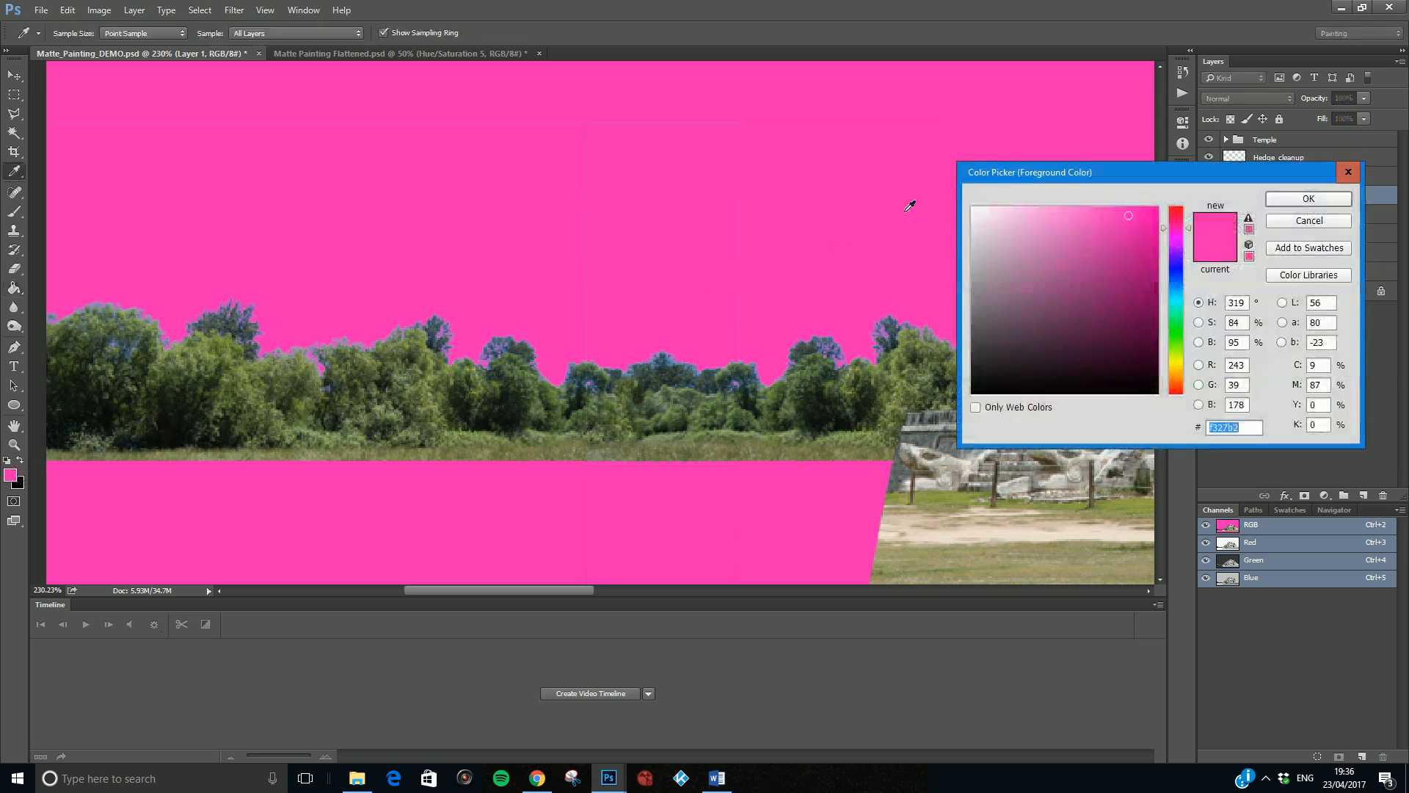
drag(1094, 235, 1093, 205)
click(1291, 200)
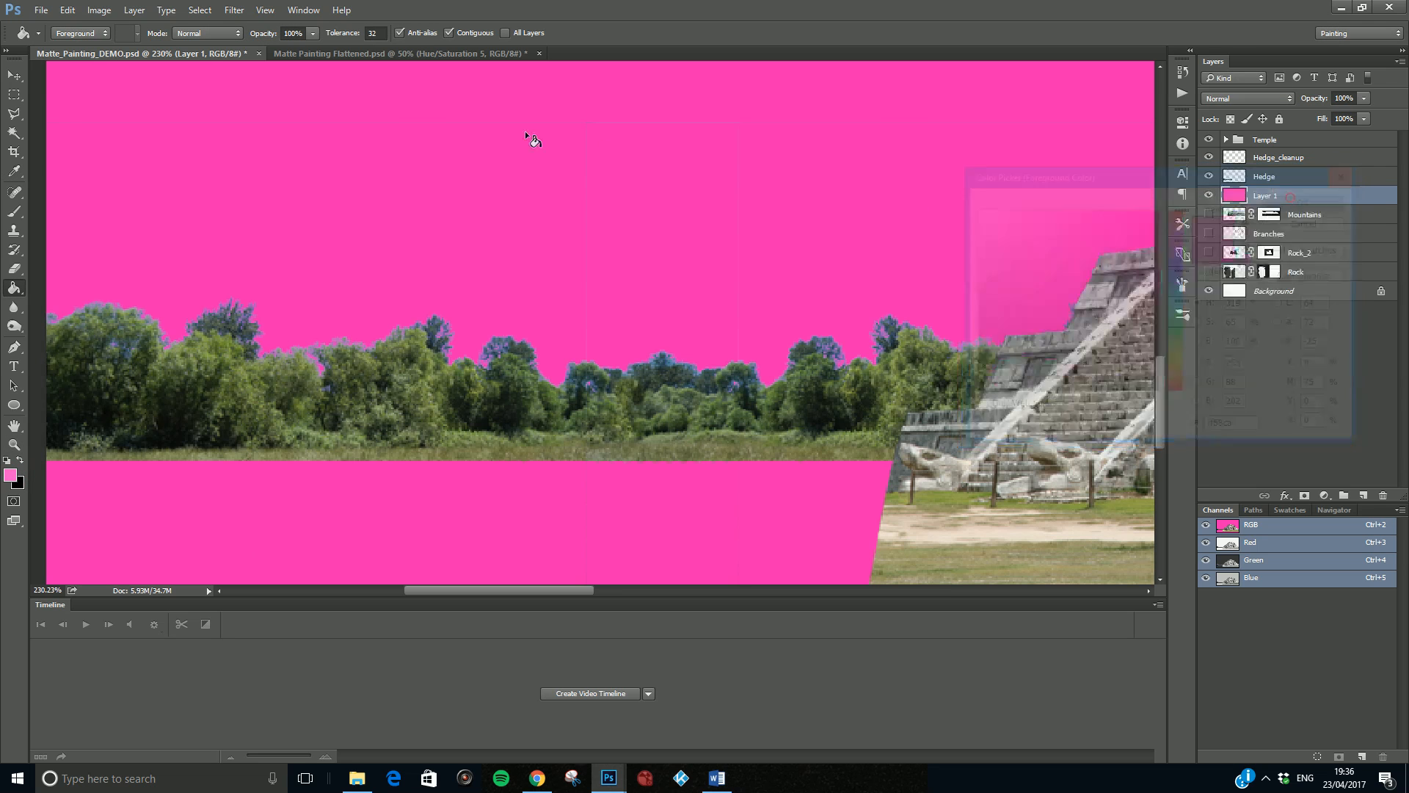
click(455, 161)
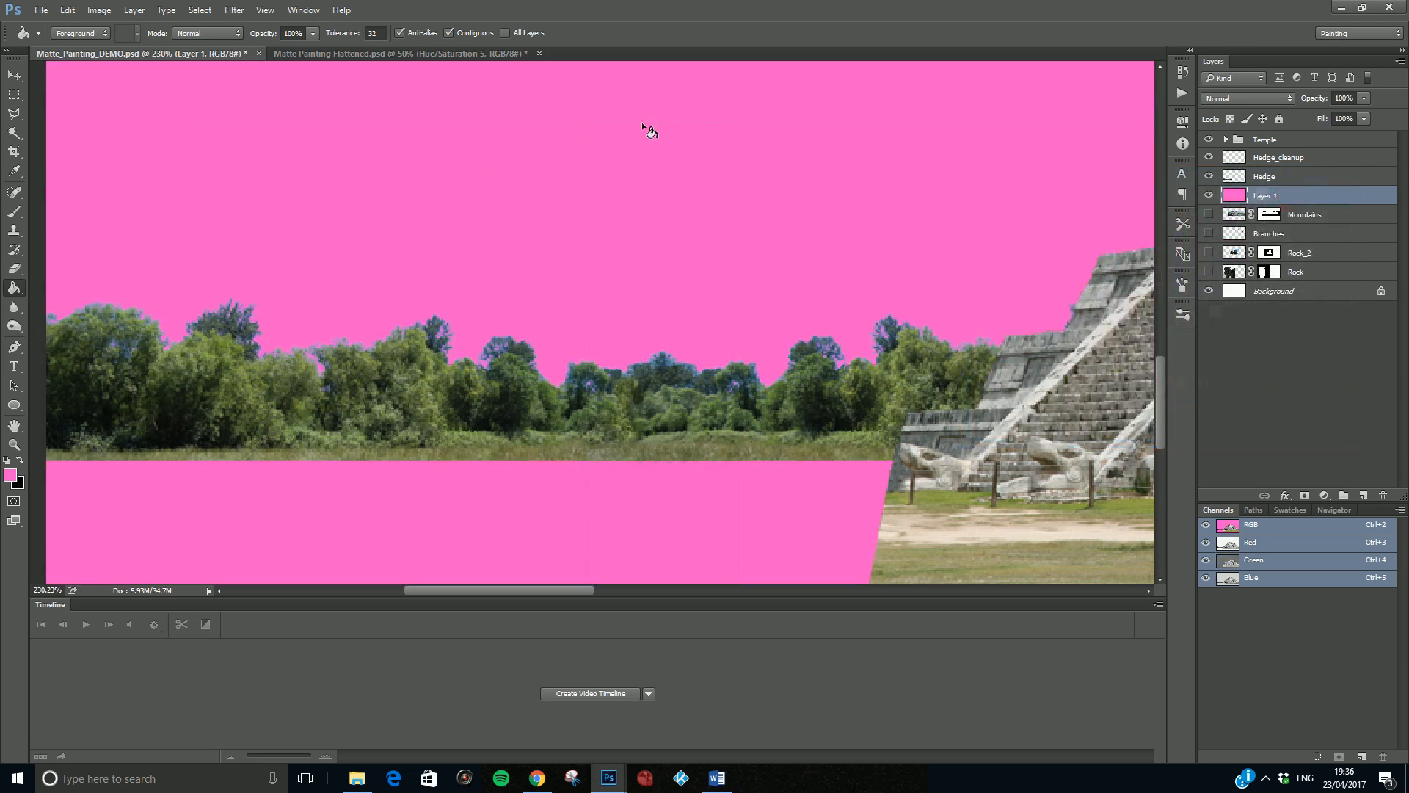
key(super)
scroll(629, 122, up, 5)
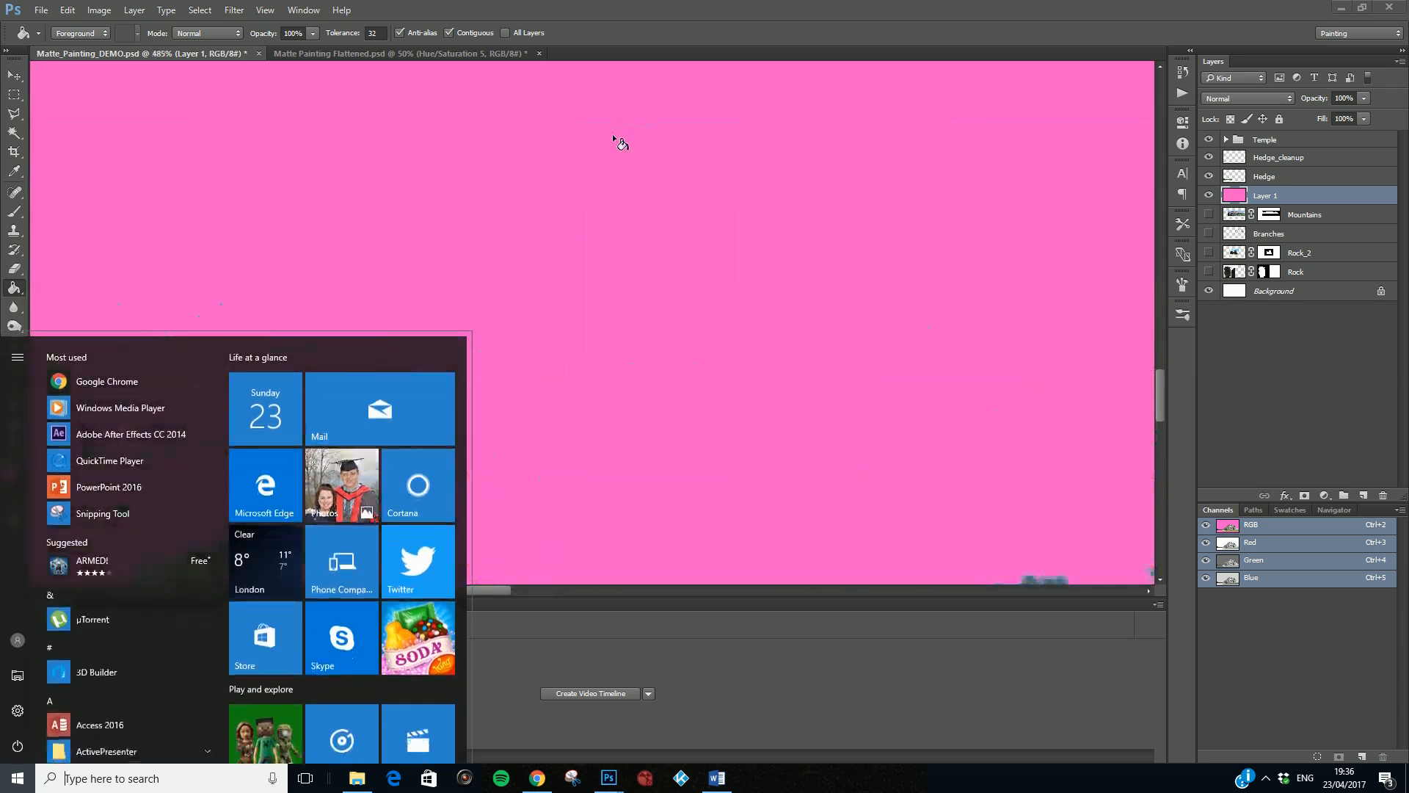
click(342, 261)
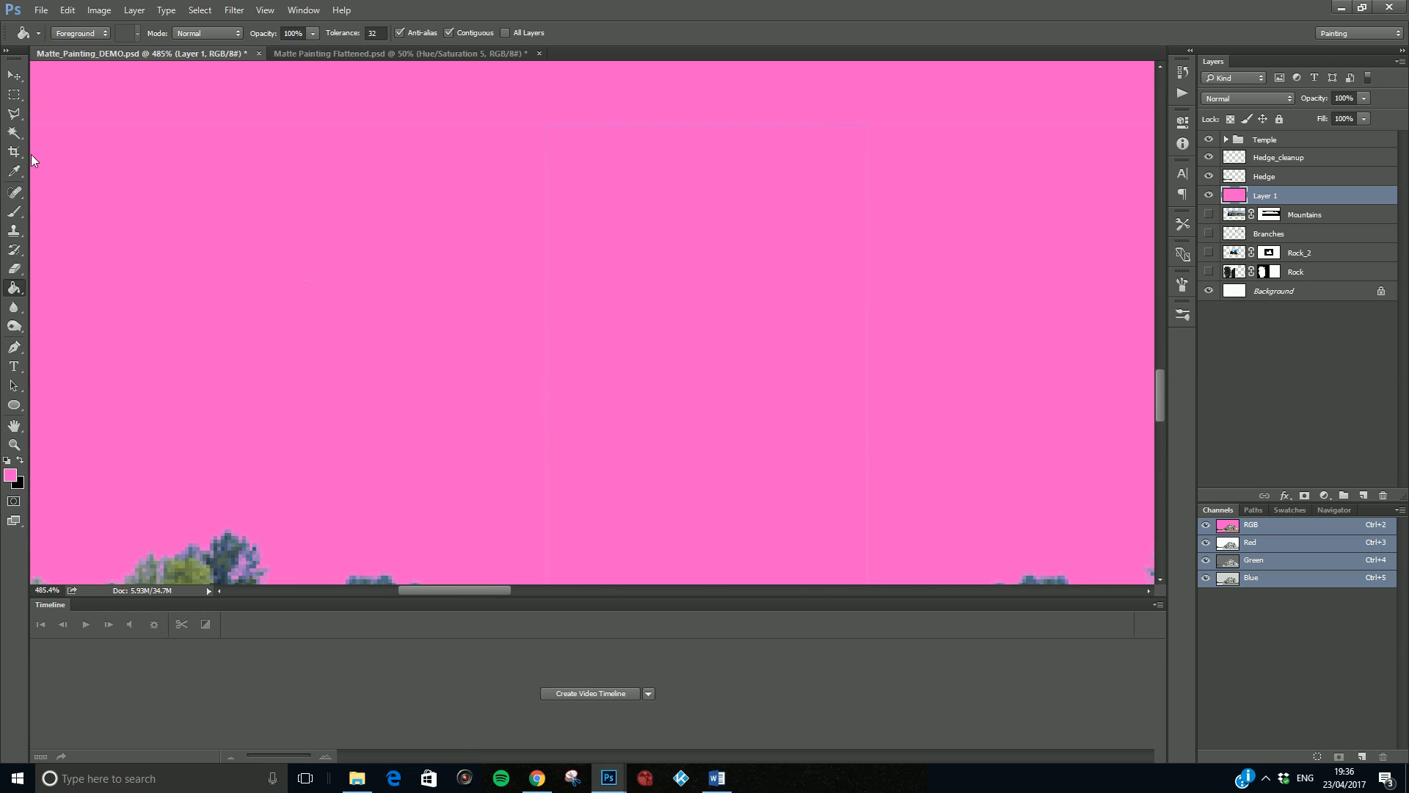
scroll(585, 260, down, 6)
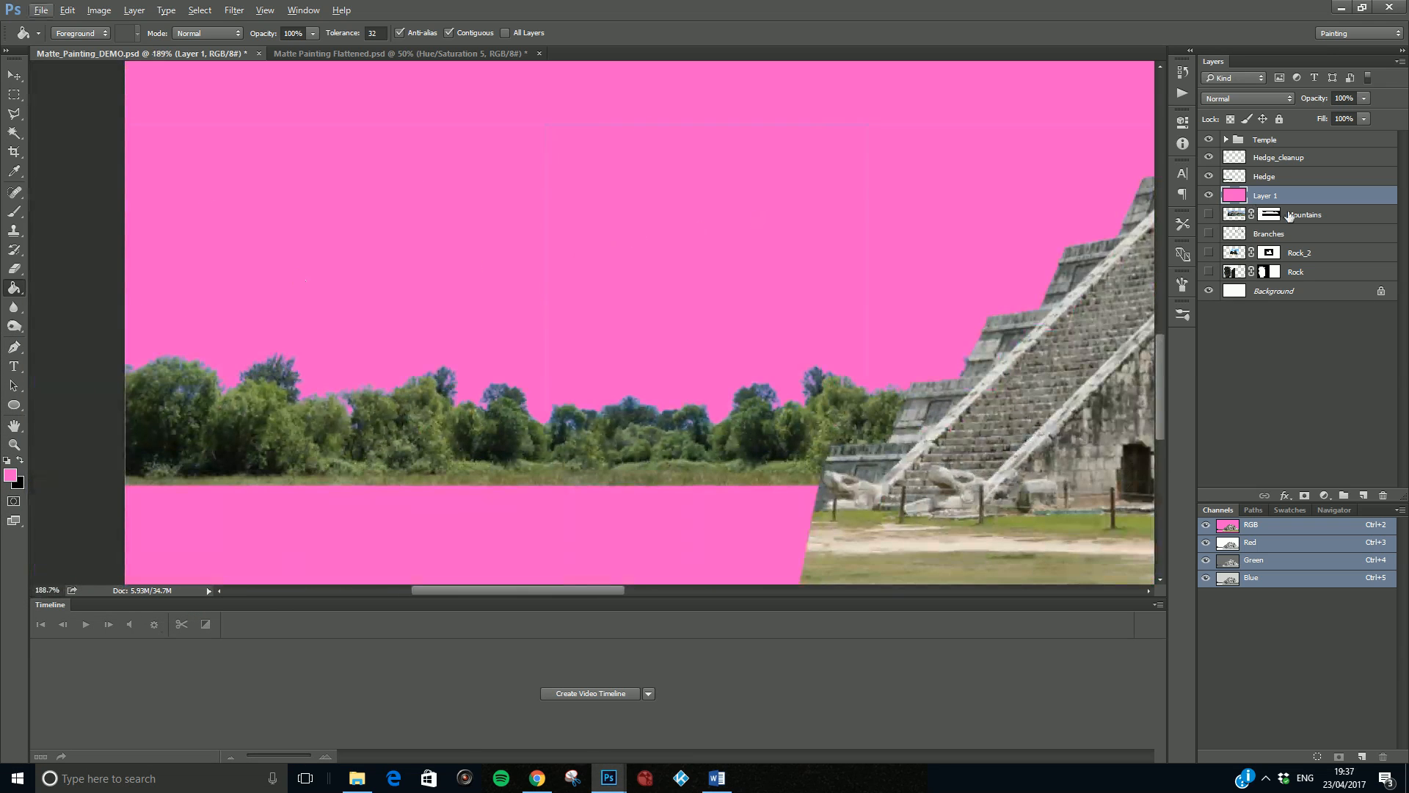
- Add a layer mask to the Hedge layer
click(1297, 217)
click(1279, 183)
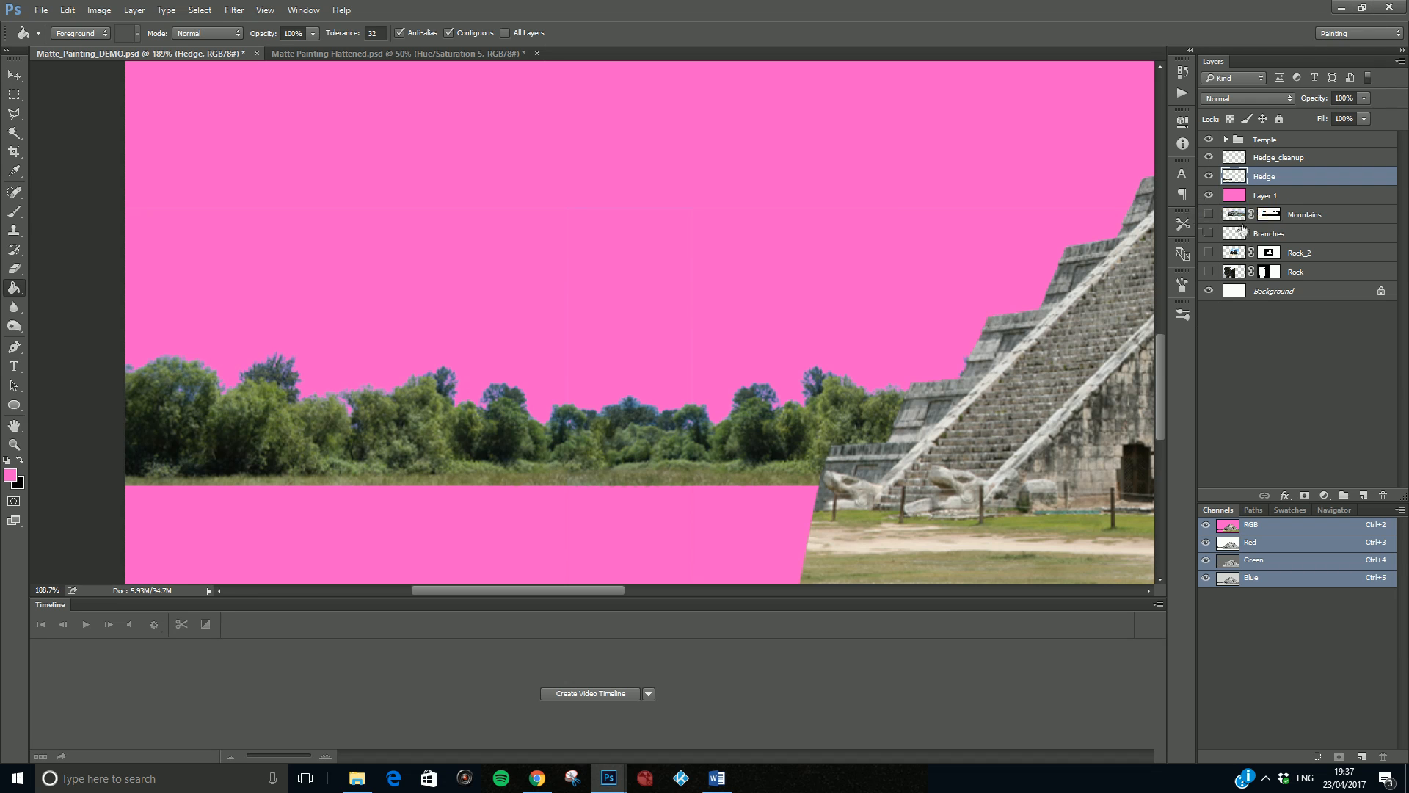
click(1304, 494)
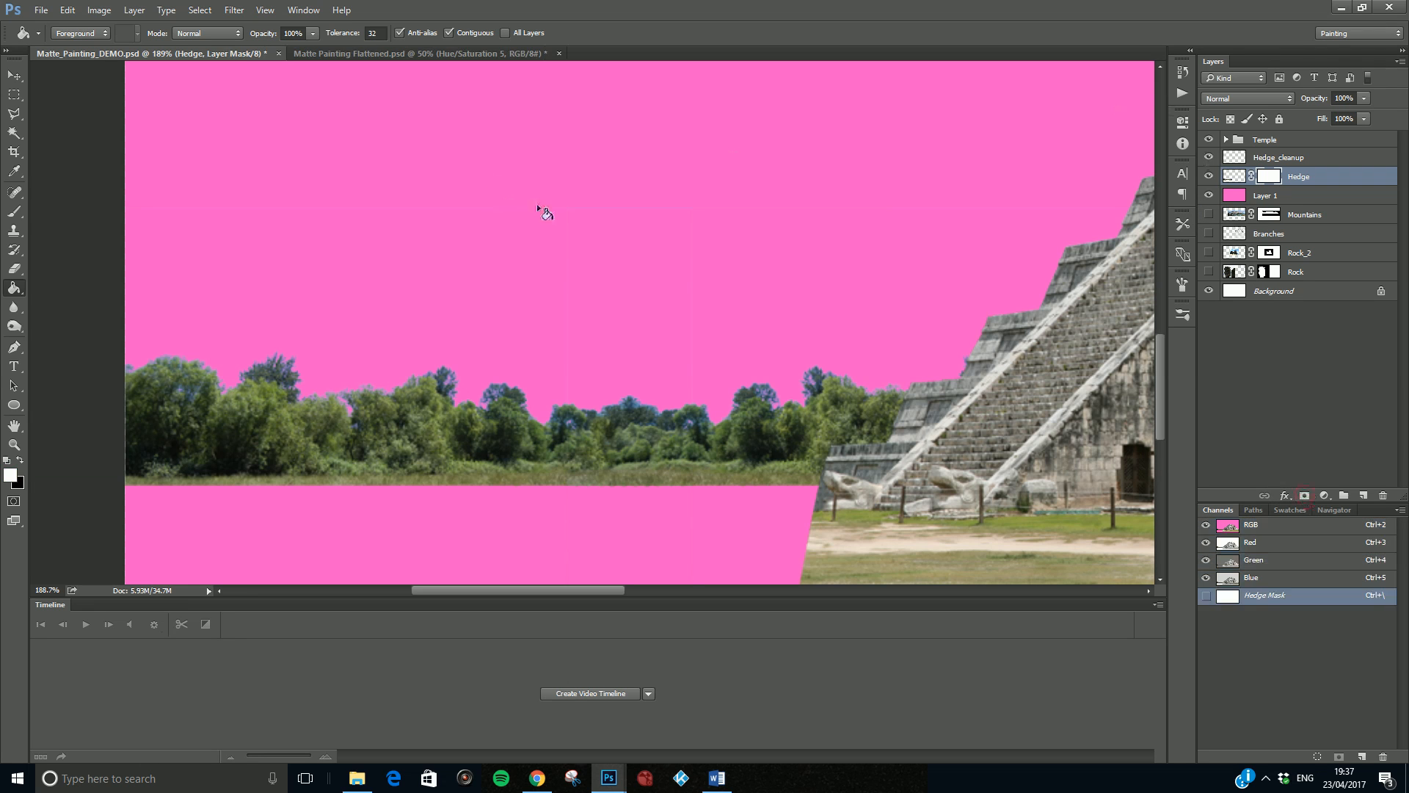
- Paint black with a 25 px brush on the Hedge mask along the faint stray edge lines above the trees, and undo the stroke through the trees
scroll(538, 253, up, 2)
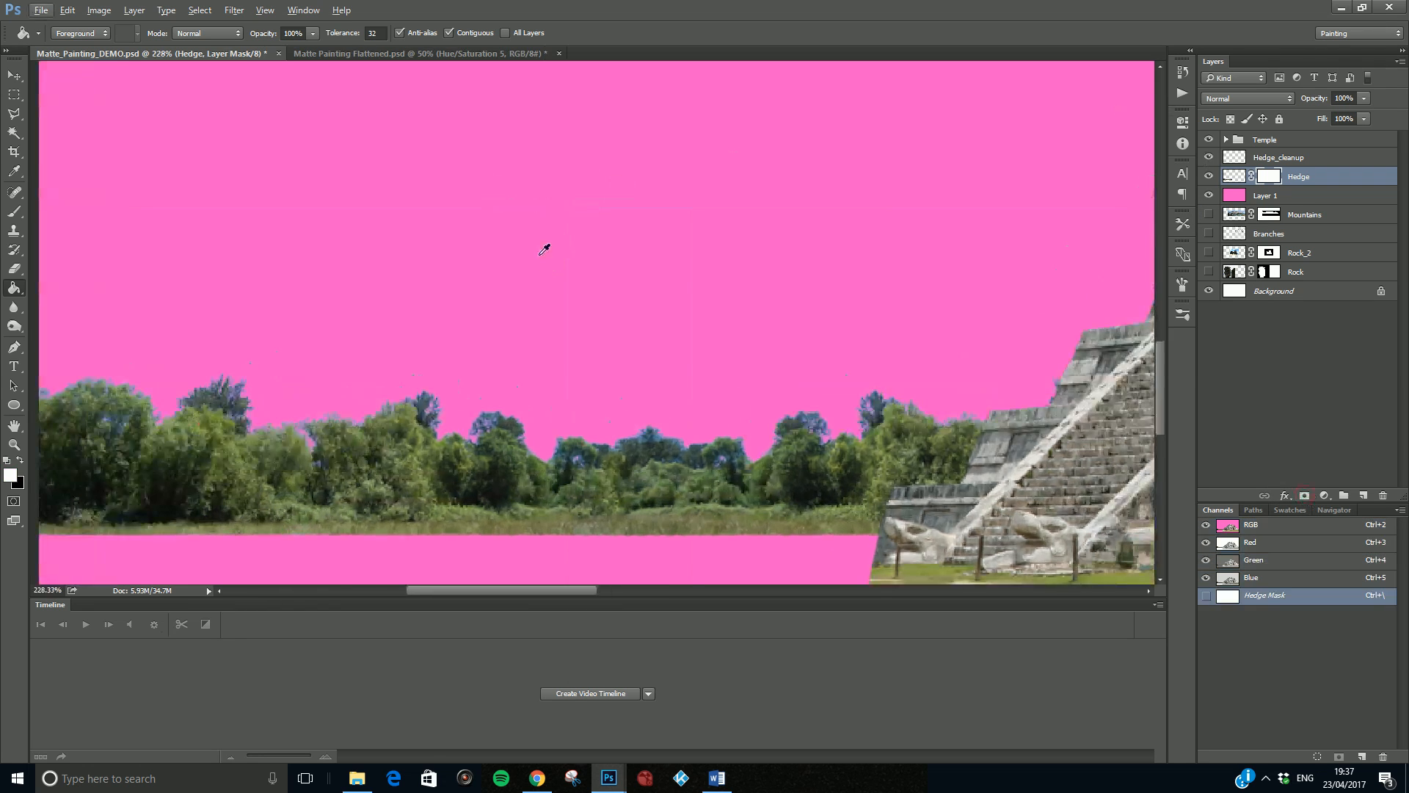
key(b)
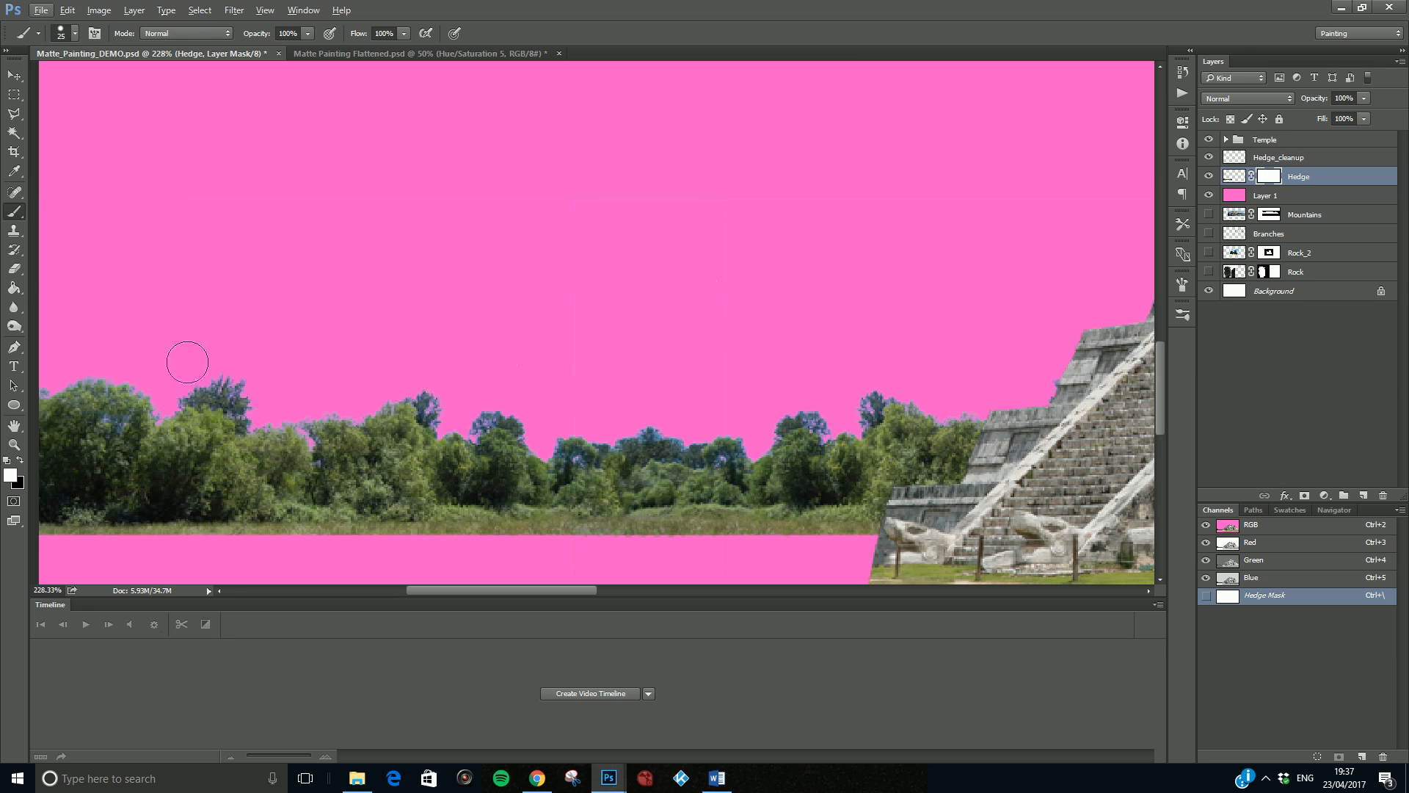
mouse_move(538, 191)
mouse_down()
mouse_move(504, 214)
mouse_move(570, 193)
mouse_up()
key(x)
click(455, 202)
click(582, 196)
click(574, 412)
drag(235, 382, 219, 488)
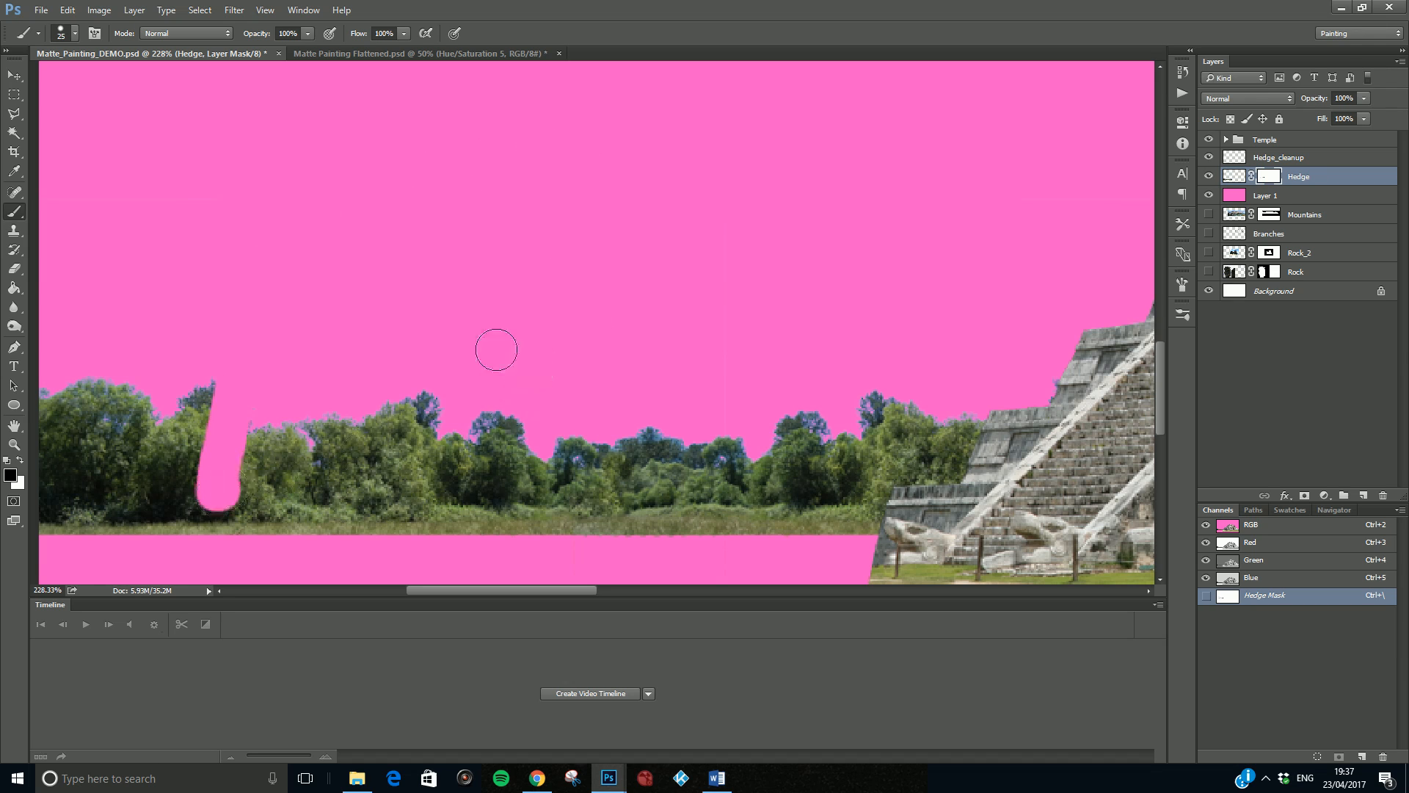
key(ctrl+z)
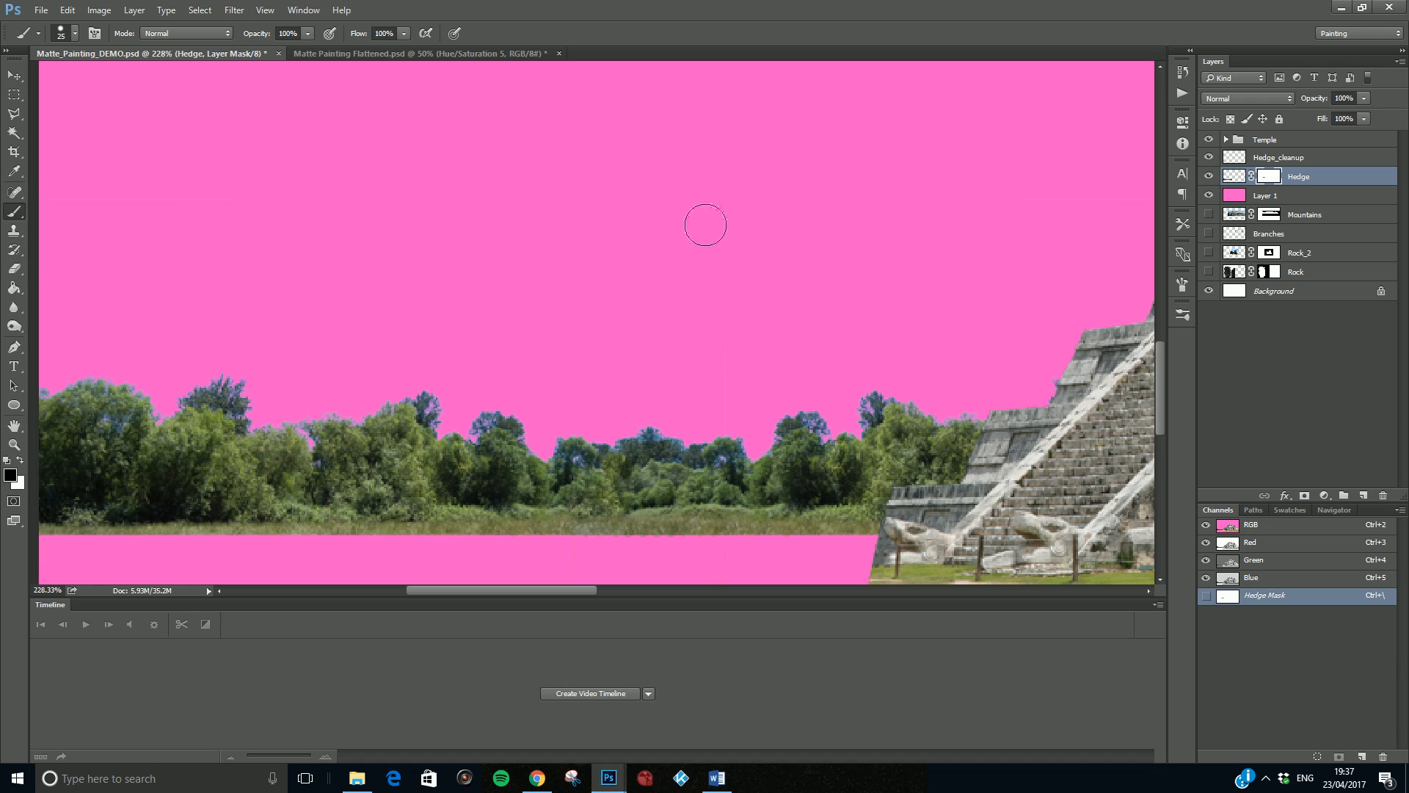
- Mask out the remaining faint vertical line above the middle of the hedge, and hide the pink Layer 1
drag(483, 590, 447, 591)
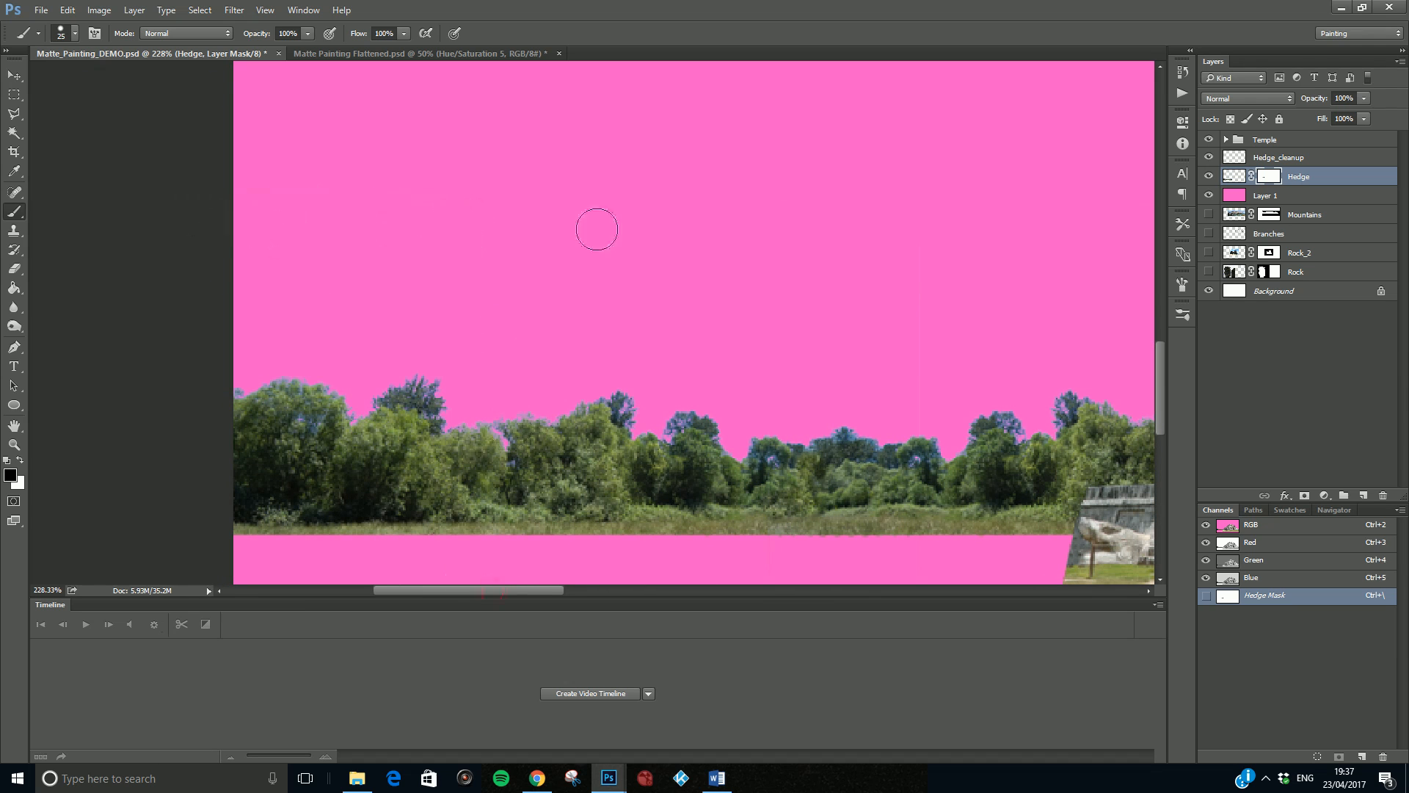
drag(505, 592, 561, 591)
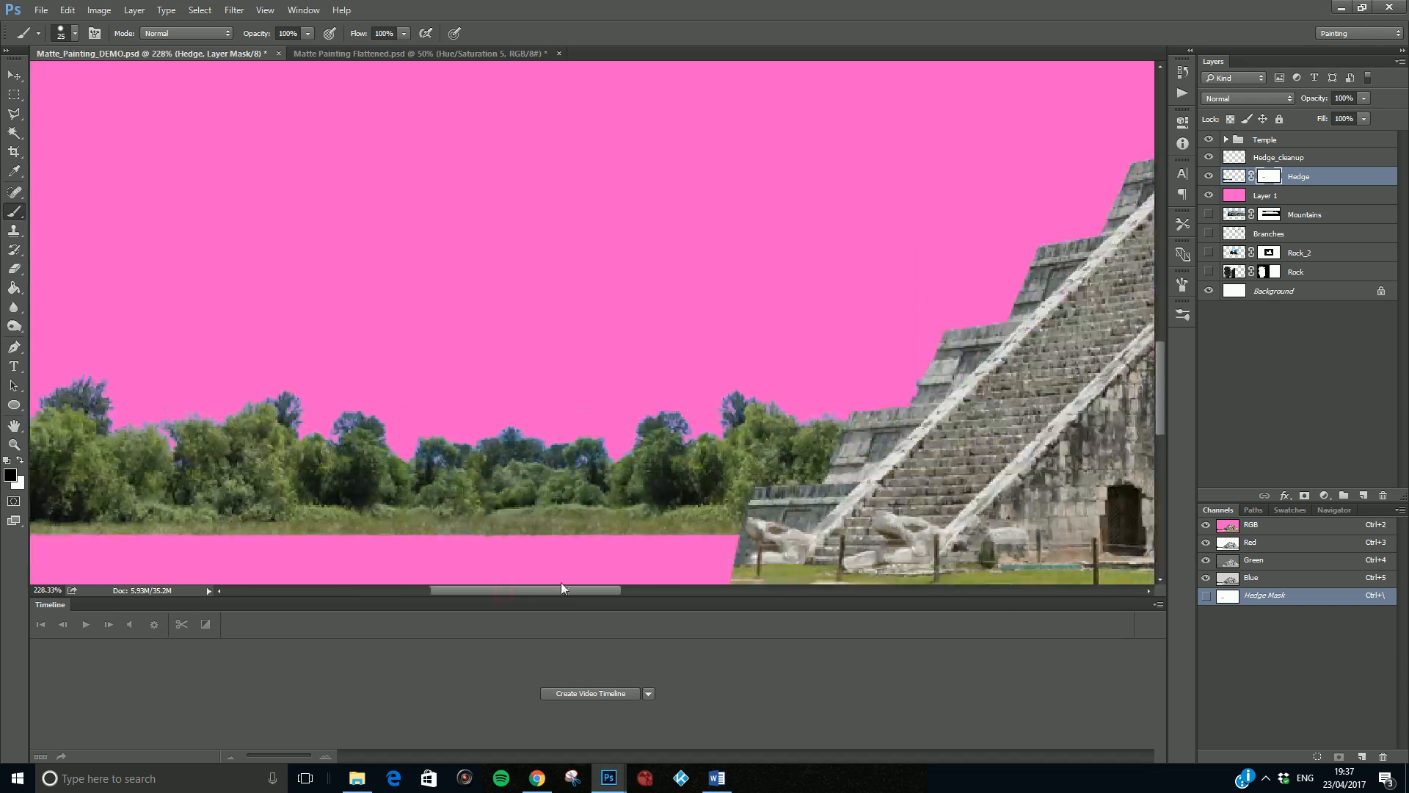
click(590, 409)
click(1209, 196)
- Select the Hedge and Hedge_cleanup layers together and nudge them down toward the base of the pyramid
click(14, 75)
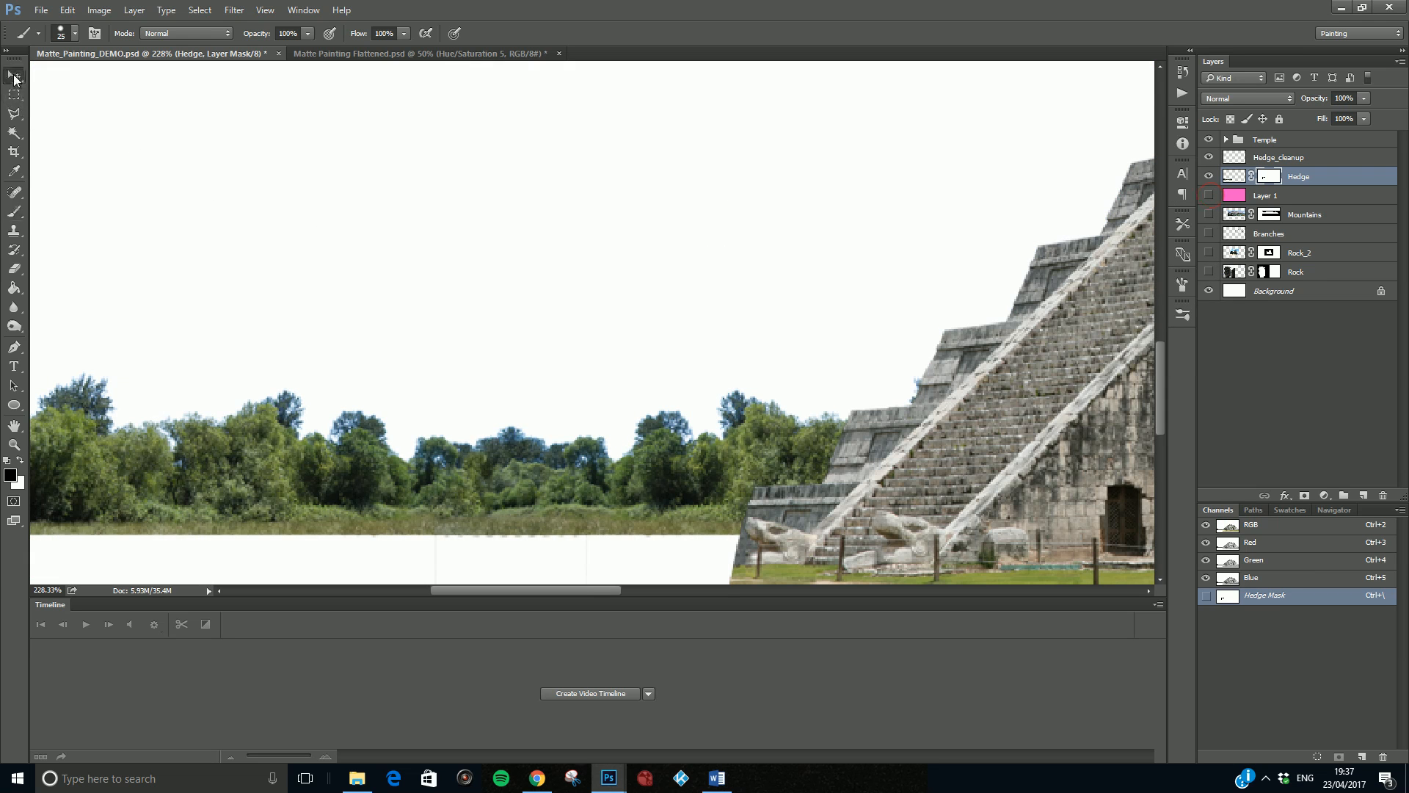
scroll(379, 262, down, 1)
scroll(379, 262, down, 5)
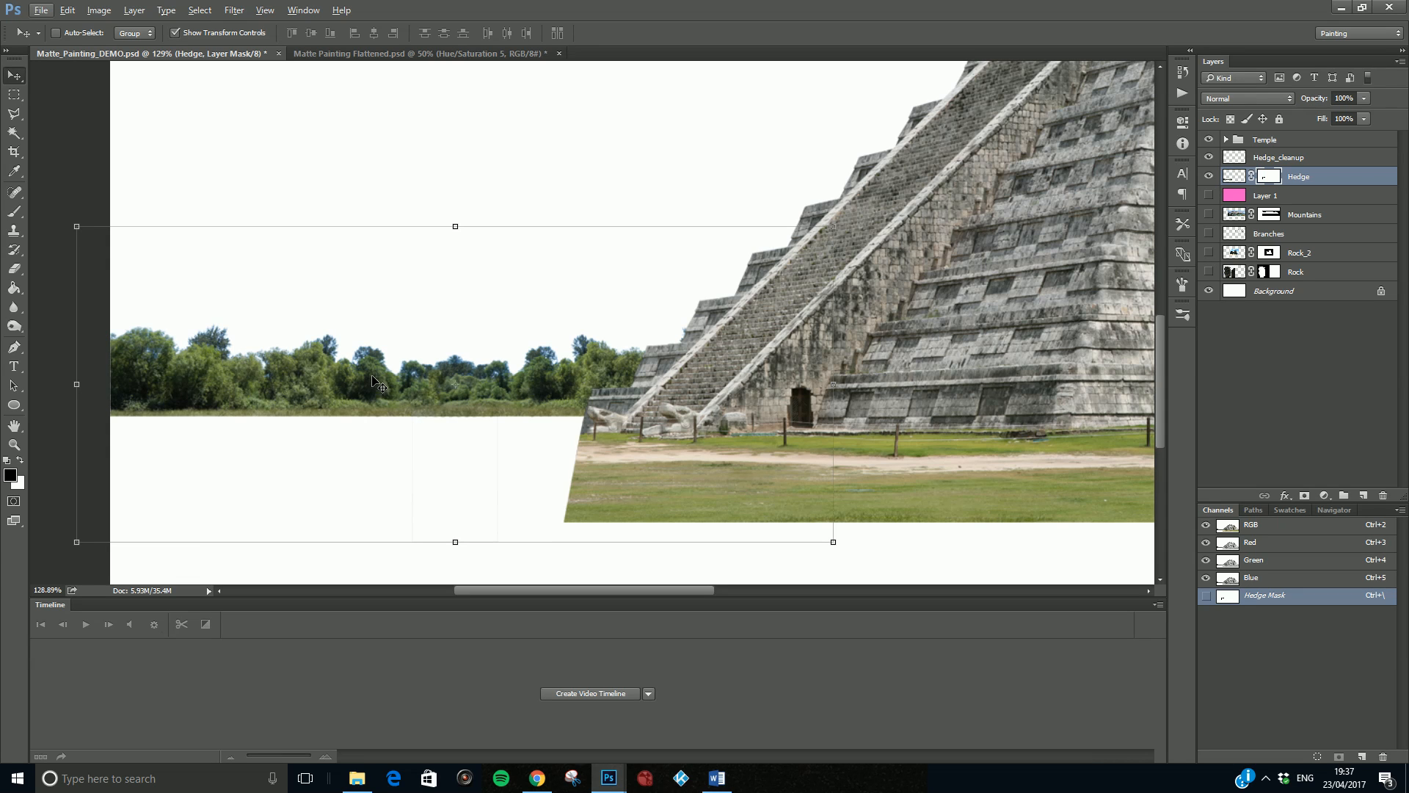
shift+click(1309, 159)
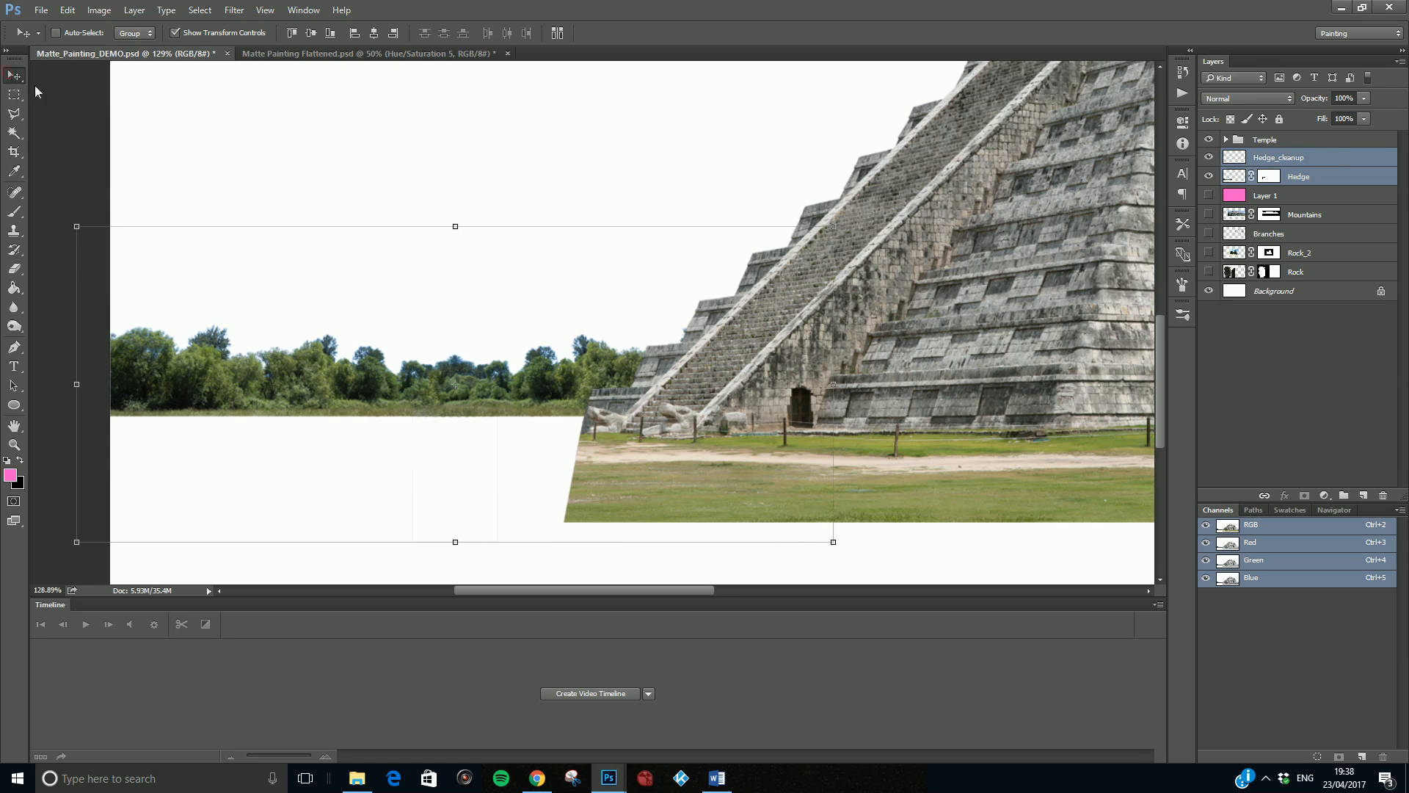
key(Down)
key(Down)
key(Down)
key(Down)
key(Down)
key(Down)
key(Down)
key(Down)
key(Down)
key(Down)
key(Down)
key(Down)
key(Down)
key(Down)
key(Down)
key(Down)
key(Down)
key(Down)
key(Down)
key(Down)
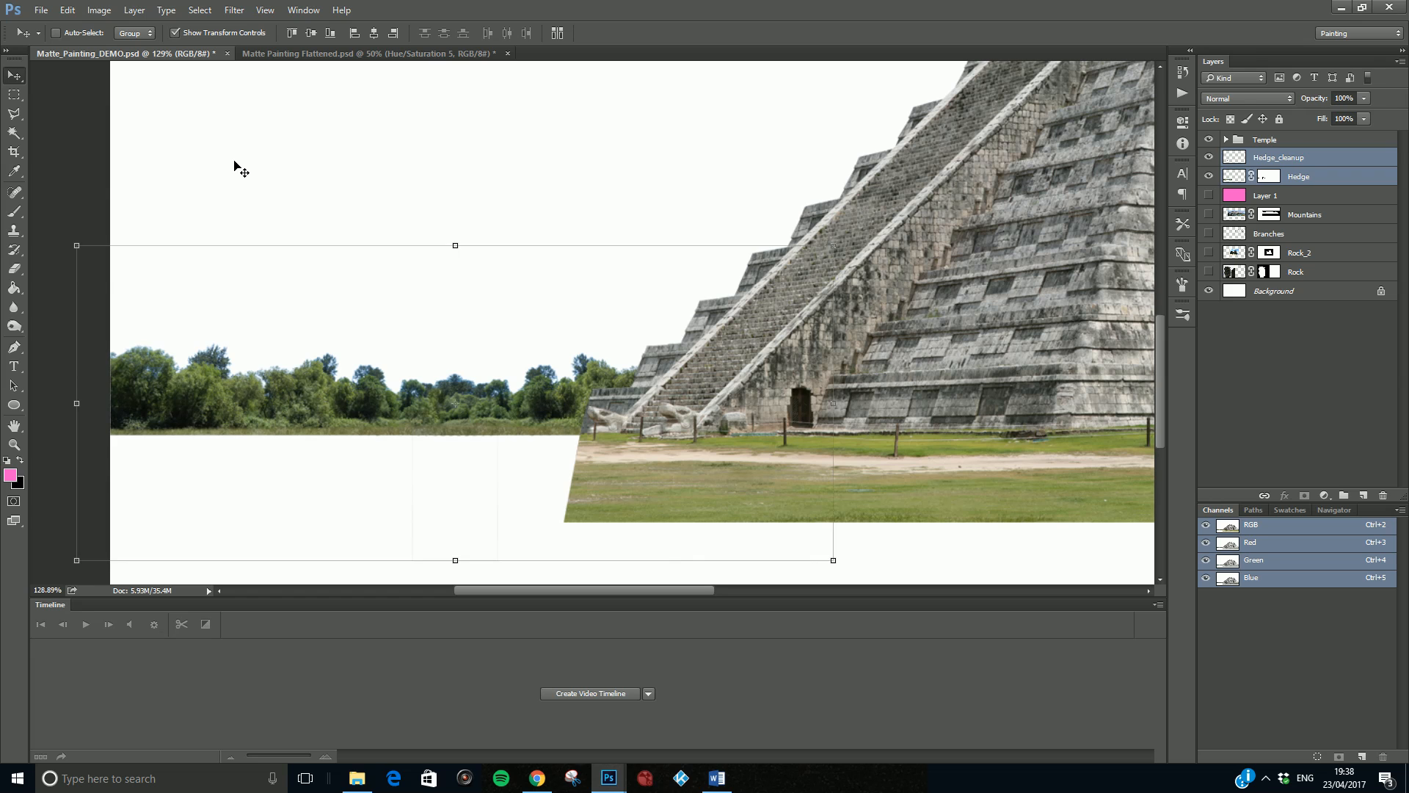
key(Up)
key(Up)
- Compare with Matte Painting Flattened.psd and fine-tune the hedge layers' height in Matte_Painting_DEMO.psd against the pyramid's ground line
click(297, 53)
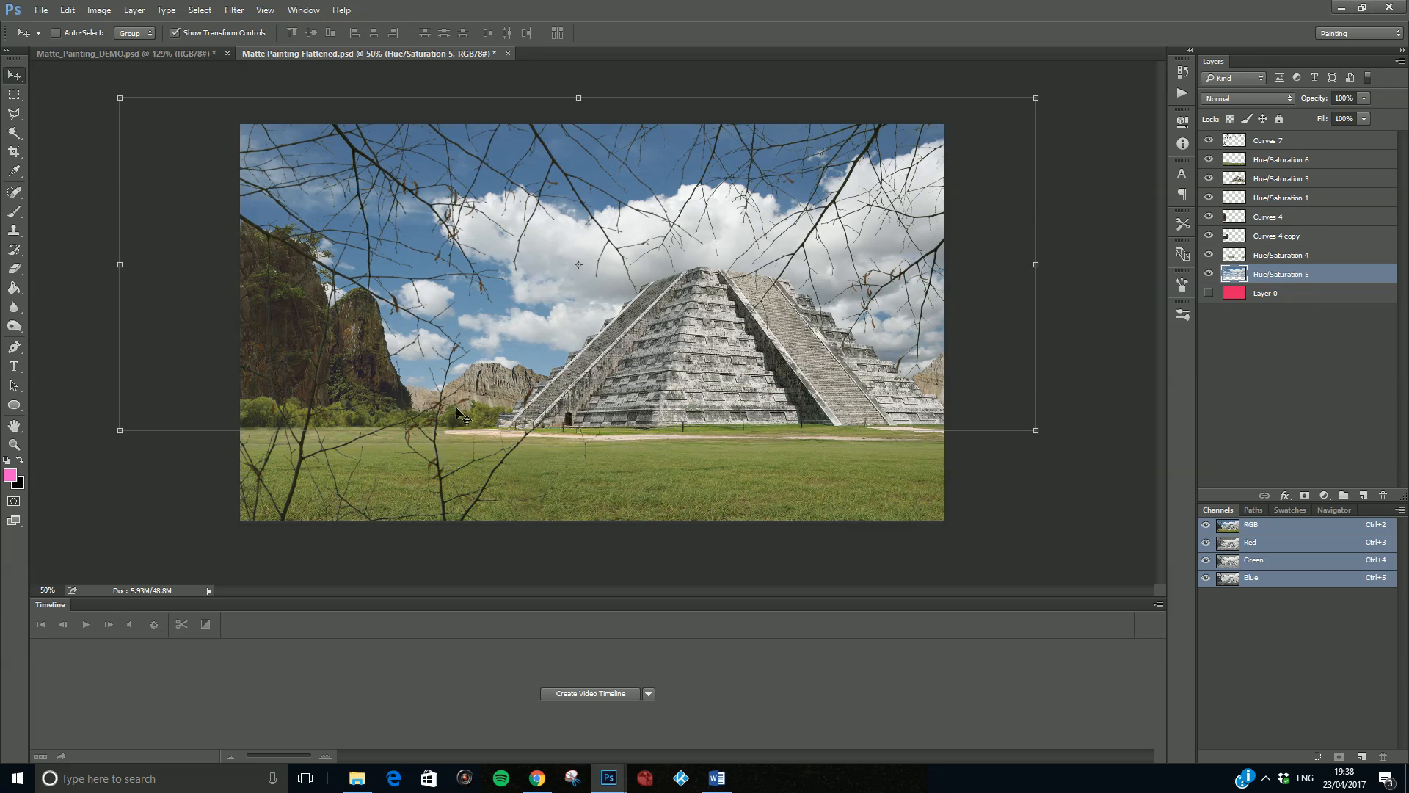
click(178, 55)
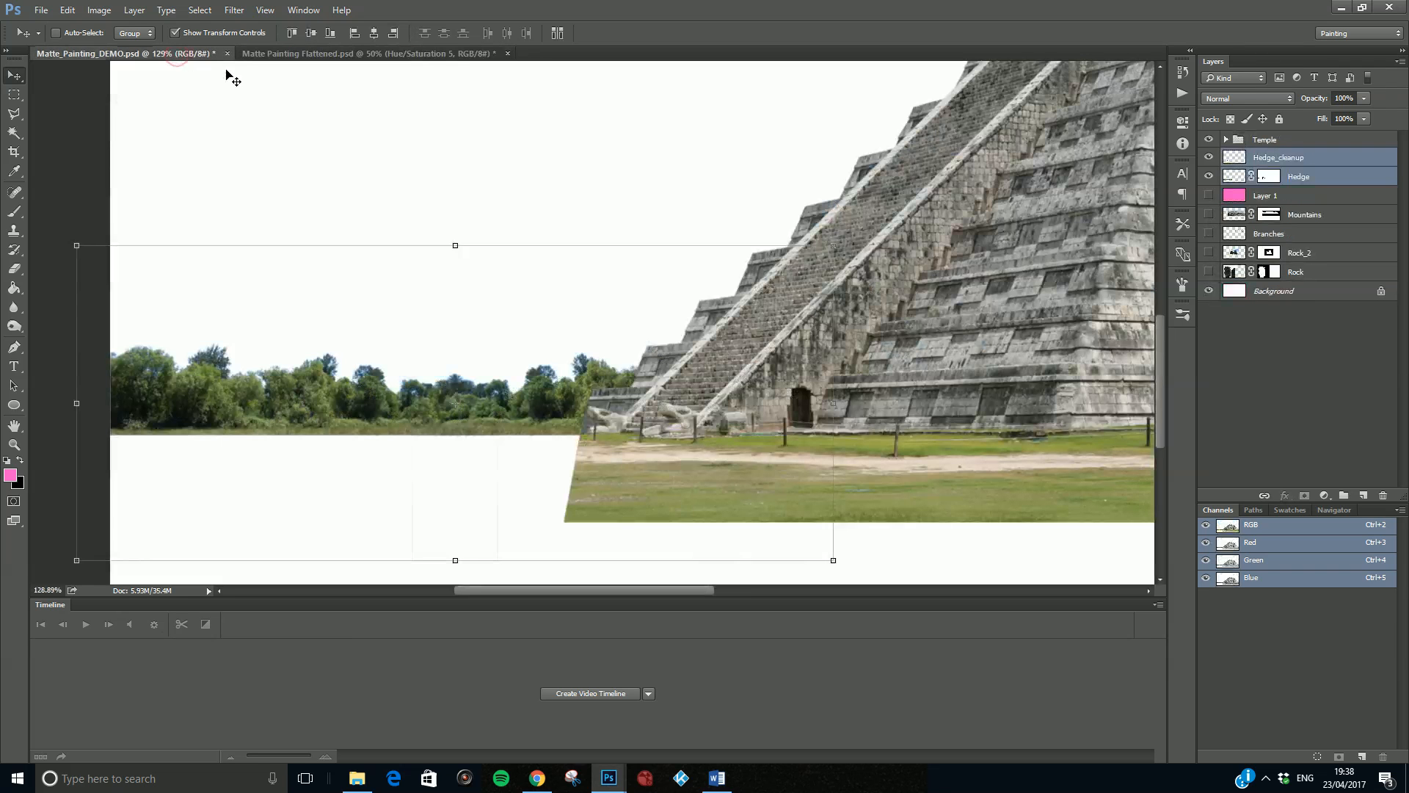
key(shift+Down)
key(Up)
key(Up)
key(Up)
key(Up)
key(Up)
key(Up)
key(Up)
key(Up)
key(Up)
key(Up)
key(Up)
scroll(228, 74, down, 5)
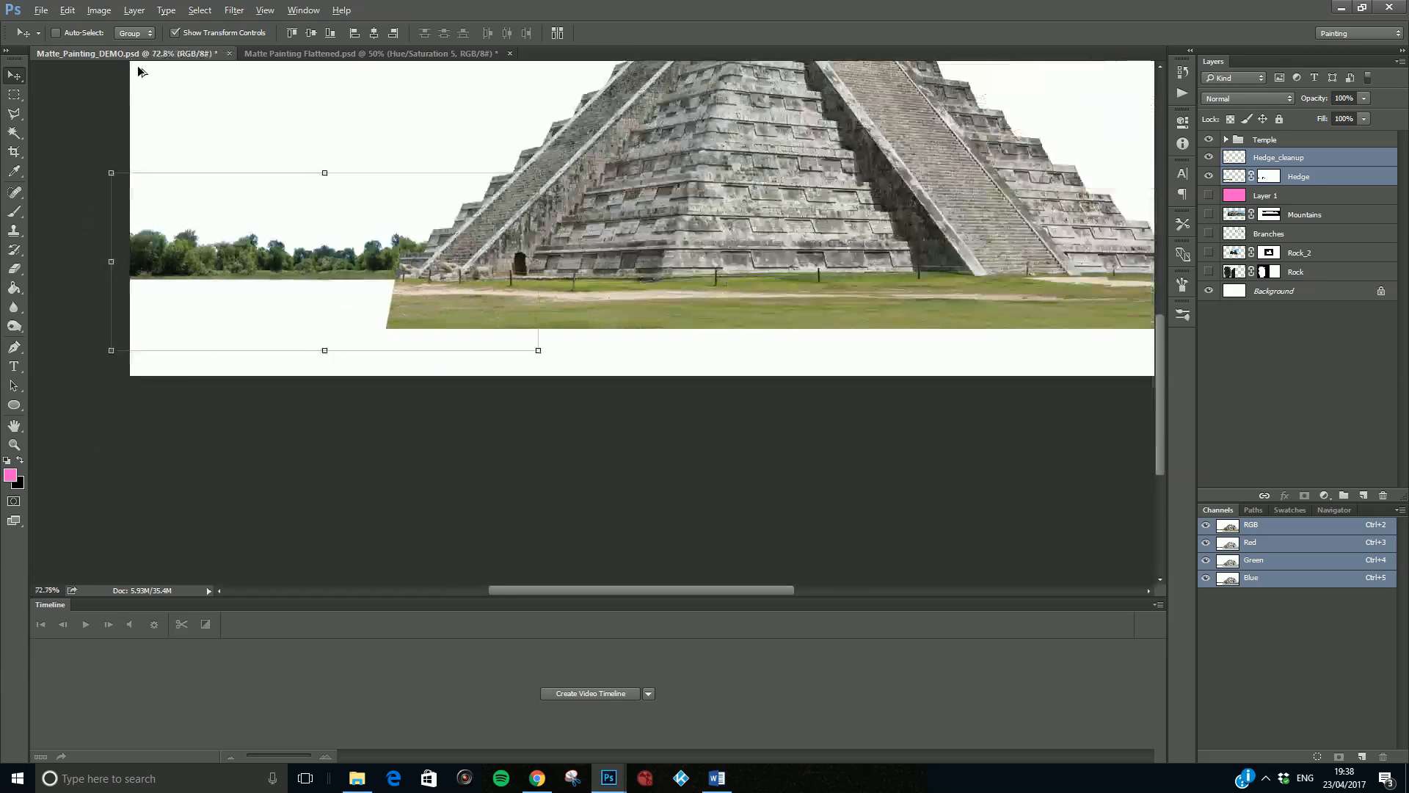
- Move Layer 1 to just above the Background and the Rock layer to directly below the Hedge layer
key(alt)
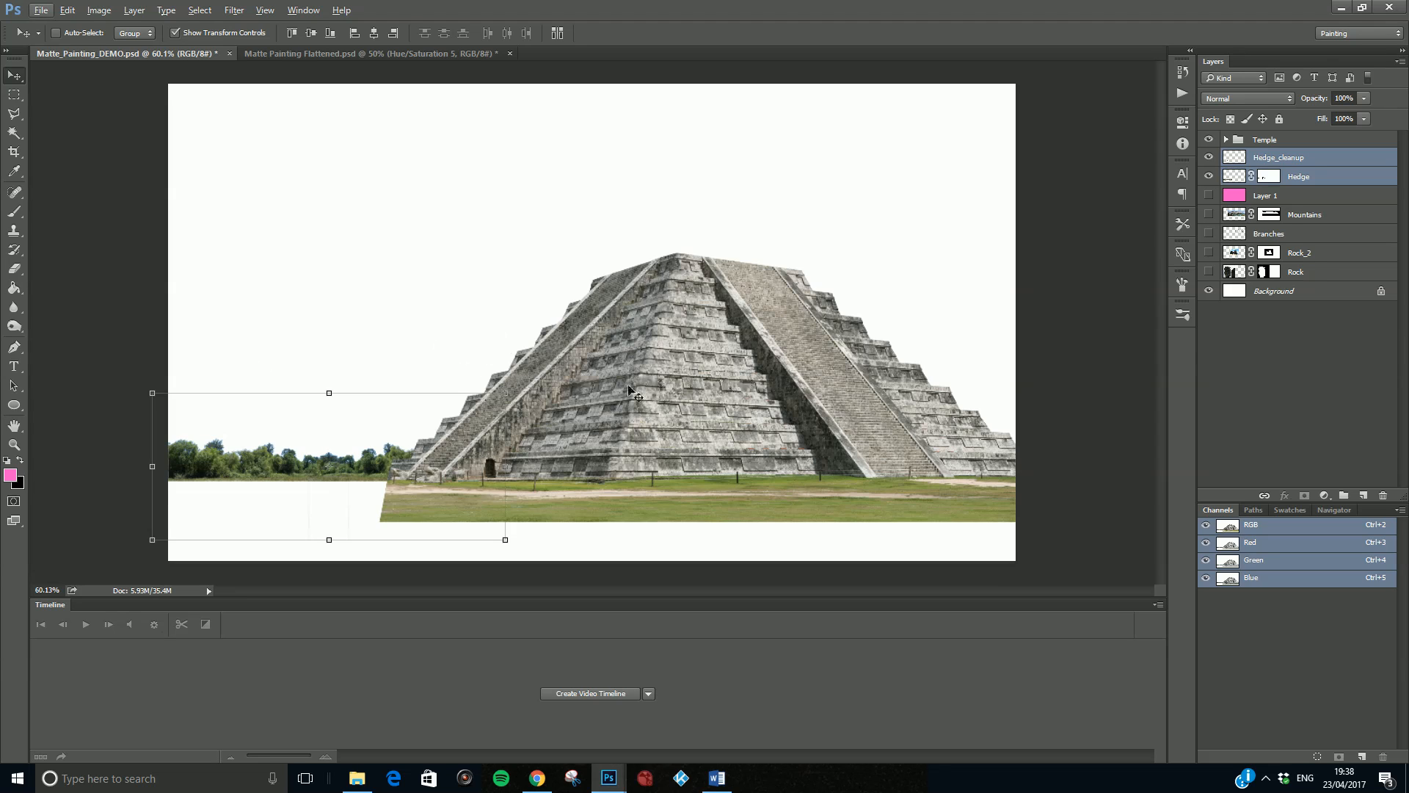
mouse_move(1286, 192)
mouse_down()
mouse_move(1311, 297)
mouse_move(1296, 188)
mouse_up()
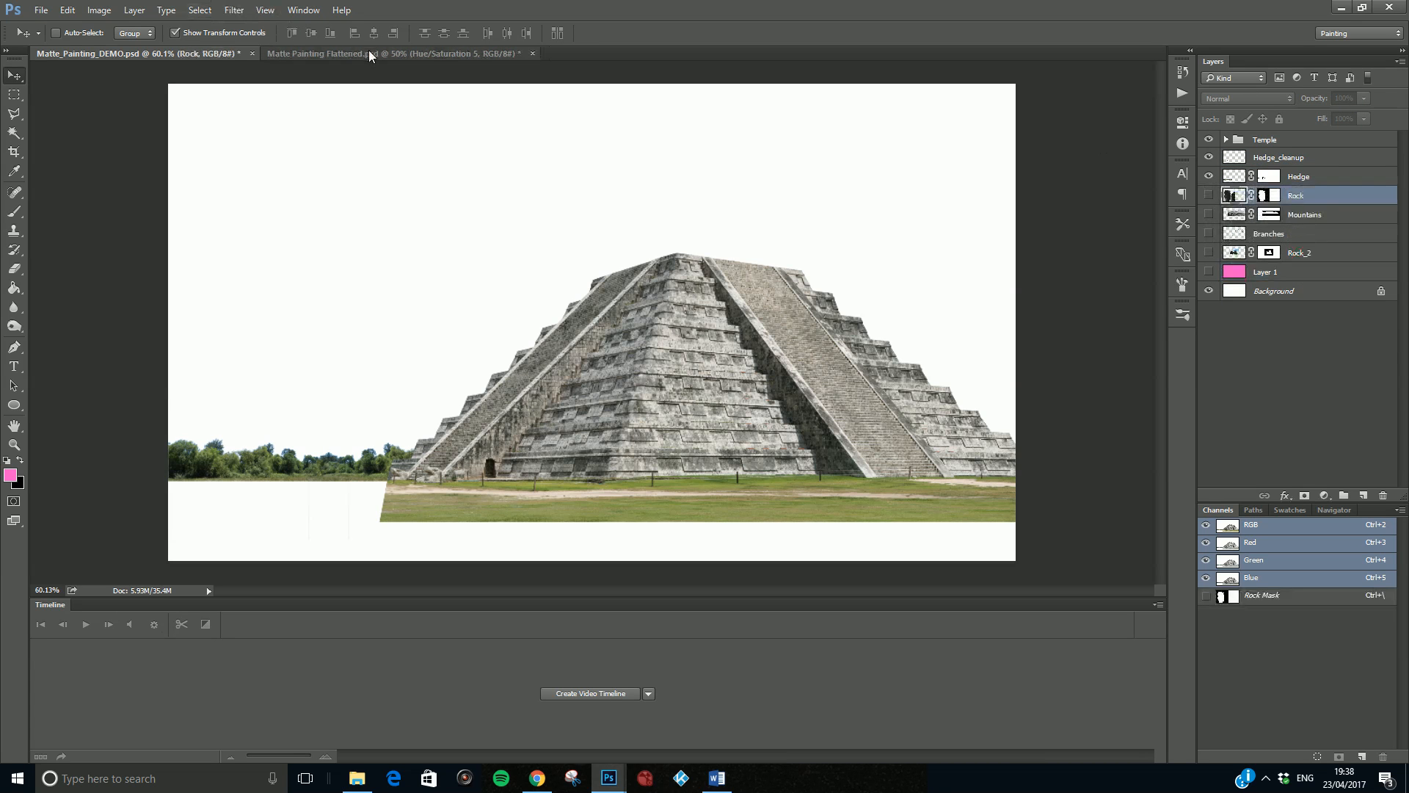
- Switch to Matte Painting Flattened.psd and hide its Curves 7 branches layer to examine the rocks and hedge
click(369, 51)
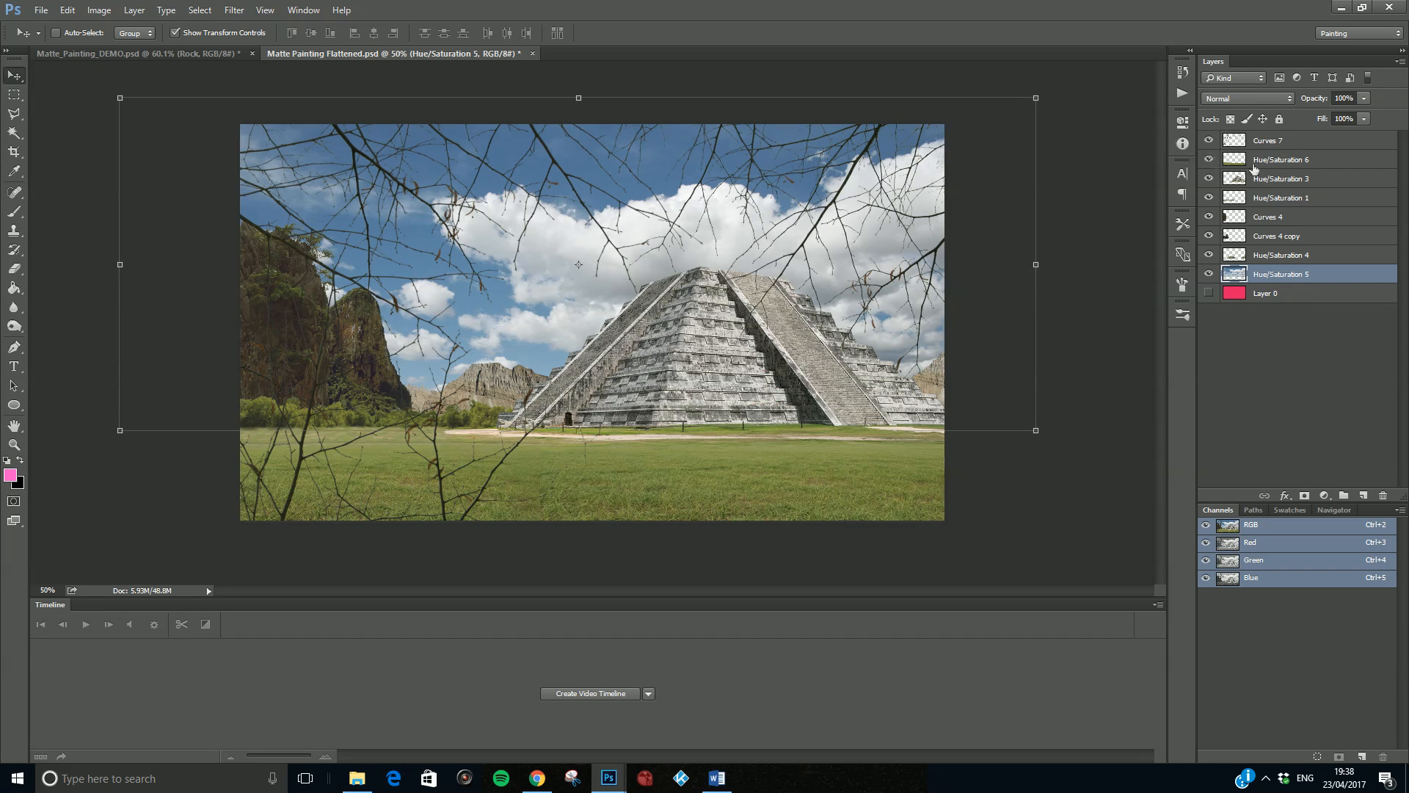
click(1211, 143)
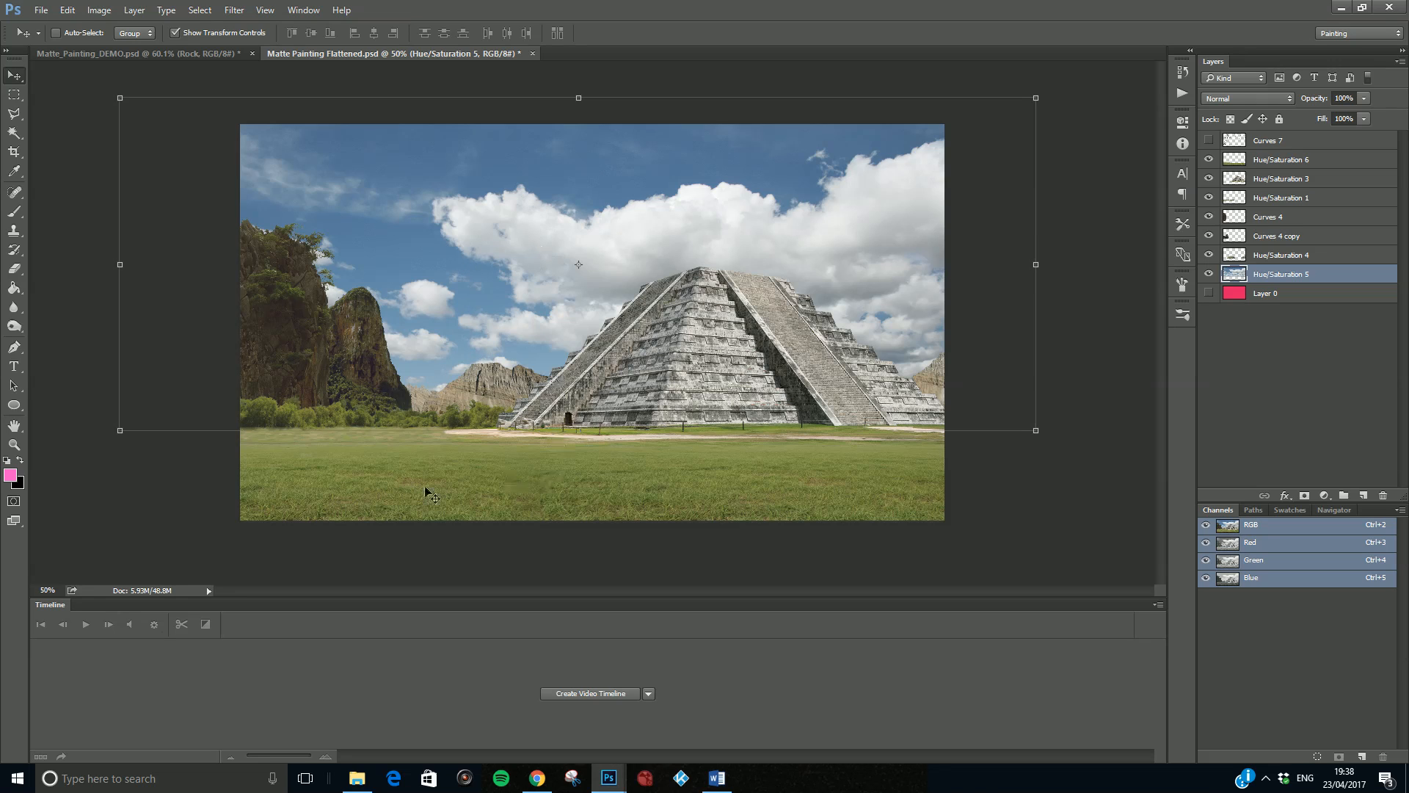
- Switch back to Matte_Painting_DEMO.psd, show the Rock layer and lower the rock behind the hedge
click(203, 53)
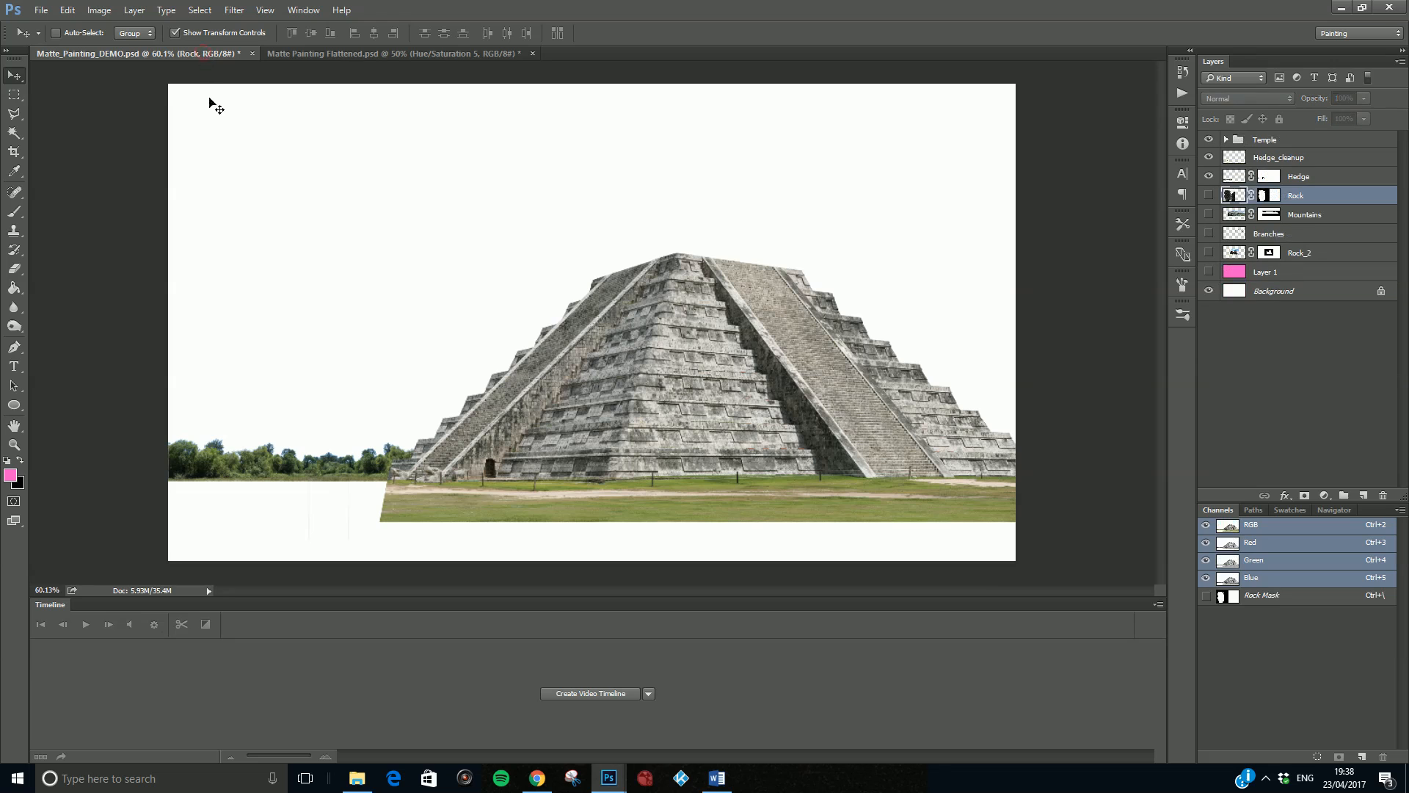
click(1211, 196)
drag(317, 194, 351, 328)
drag(649, 108, 472, 340)
drag(275, 418, 196, 193)
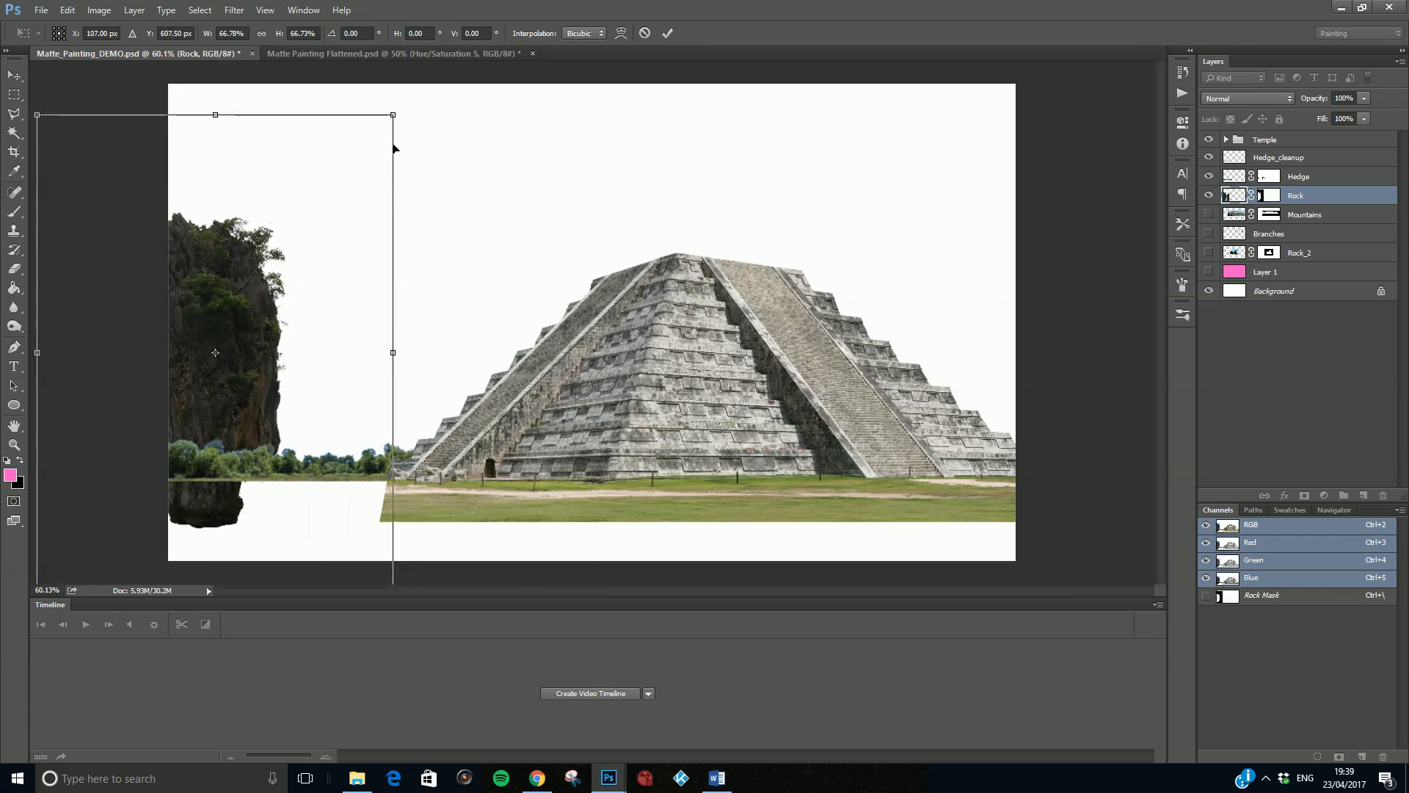
drag(399, 120, 403, 104)
key(ctrl+z)
drag(242, 183, 249, 223)
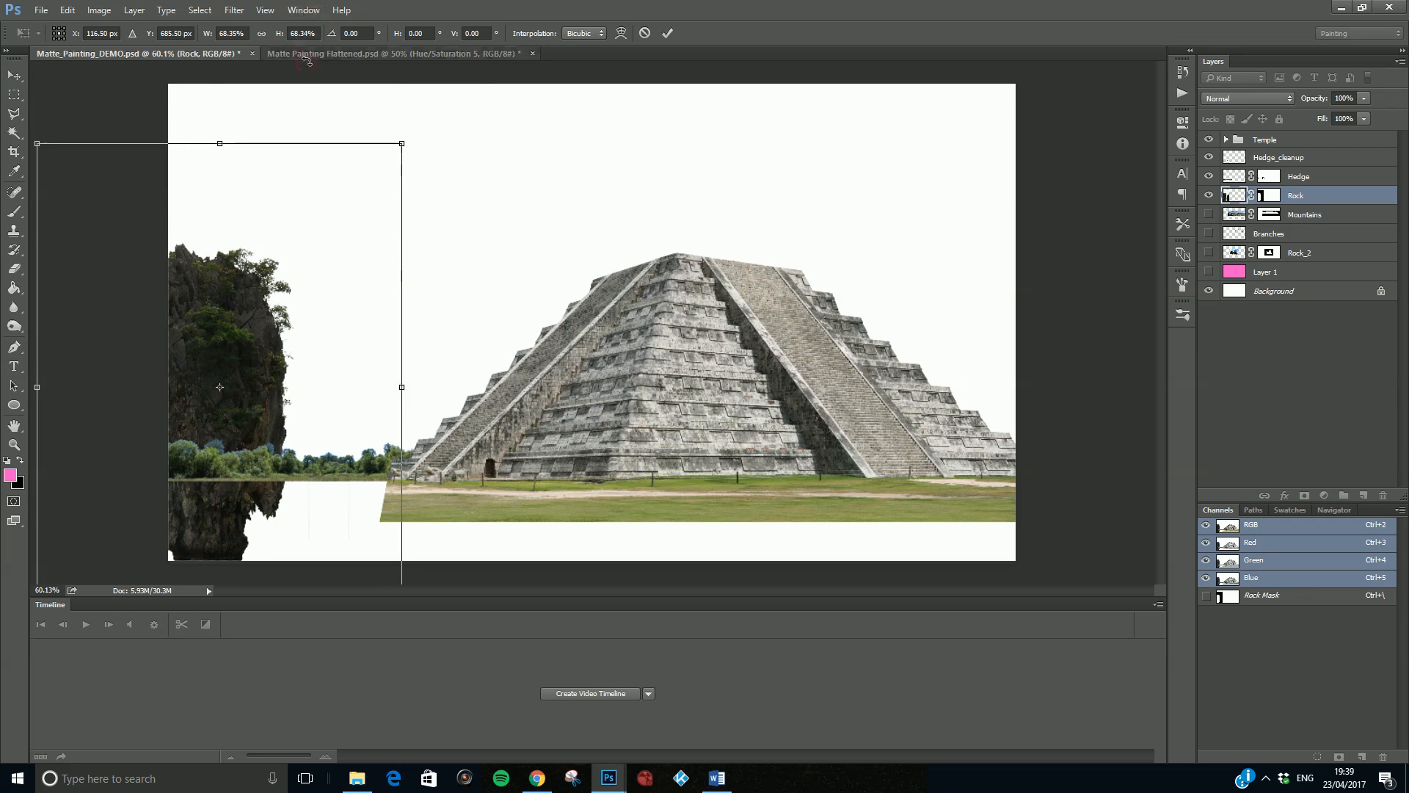
click(307, 59)
click(196, 53)
drag(343, 326, 232, 257)
drag(259, 311, 244, 262)
key(ctrl+z)
drag(415, 209, 402, 248)
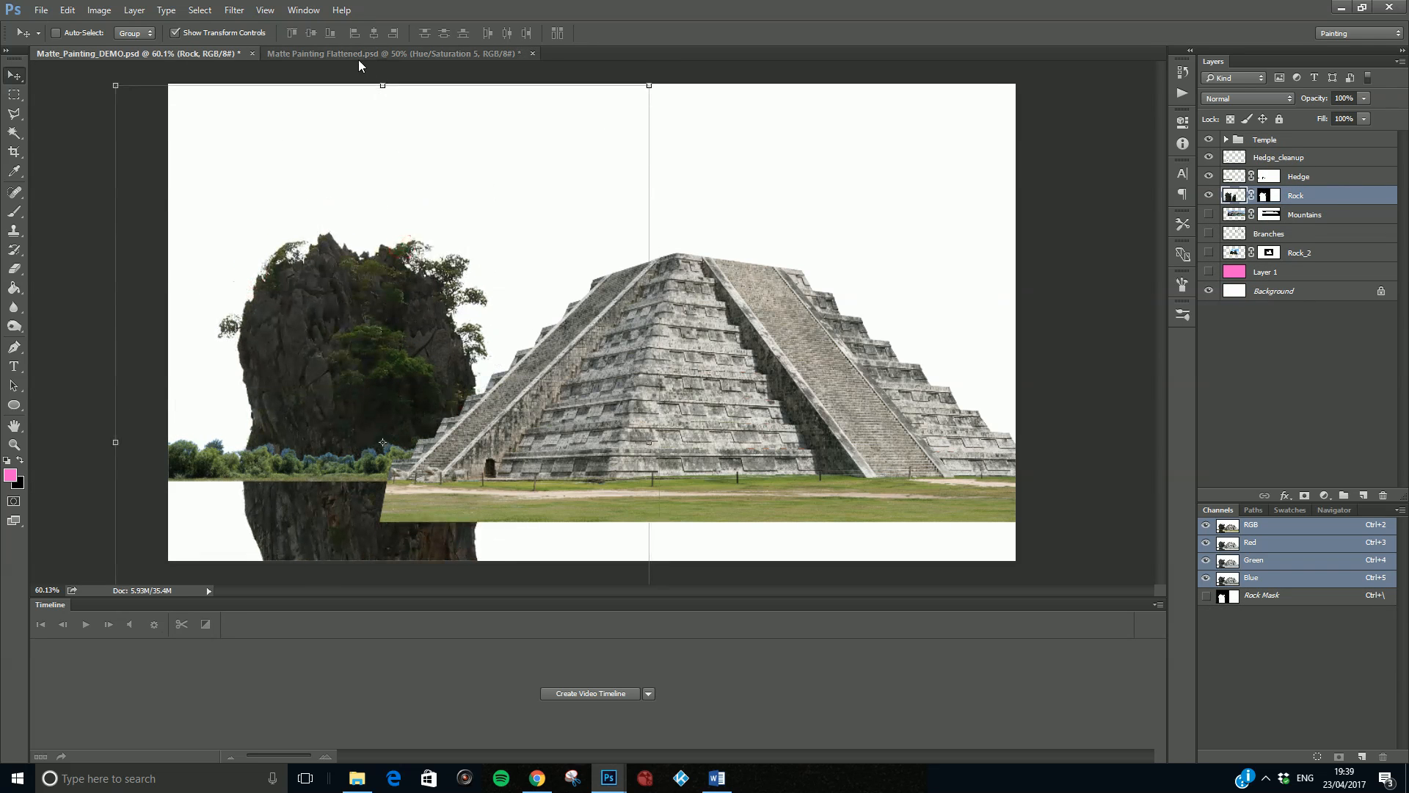
- Shrink the Rock layer to about two thirds of its size and place it behind the hedge at the canvas's left edge
drag(643, 95, 435, 296)
drag(299, 412, 238, 236)
drag(437, 130, 404, 156)
mouse_move(236, 348)
mouse_down()
mouse_move(246, 330)
mouse_move(237, 342)
mouse_up()
key(Return)
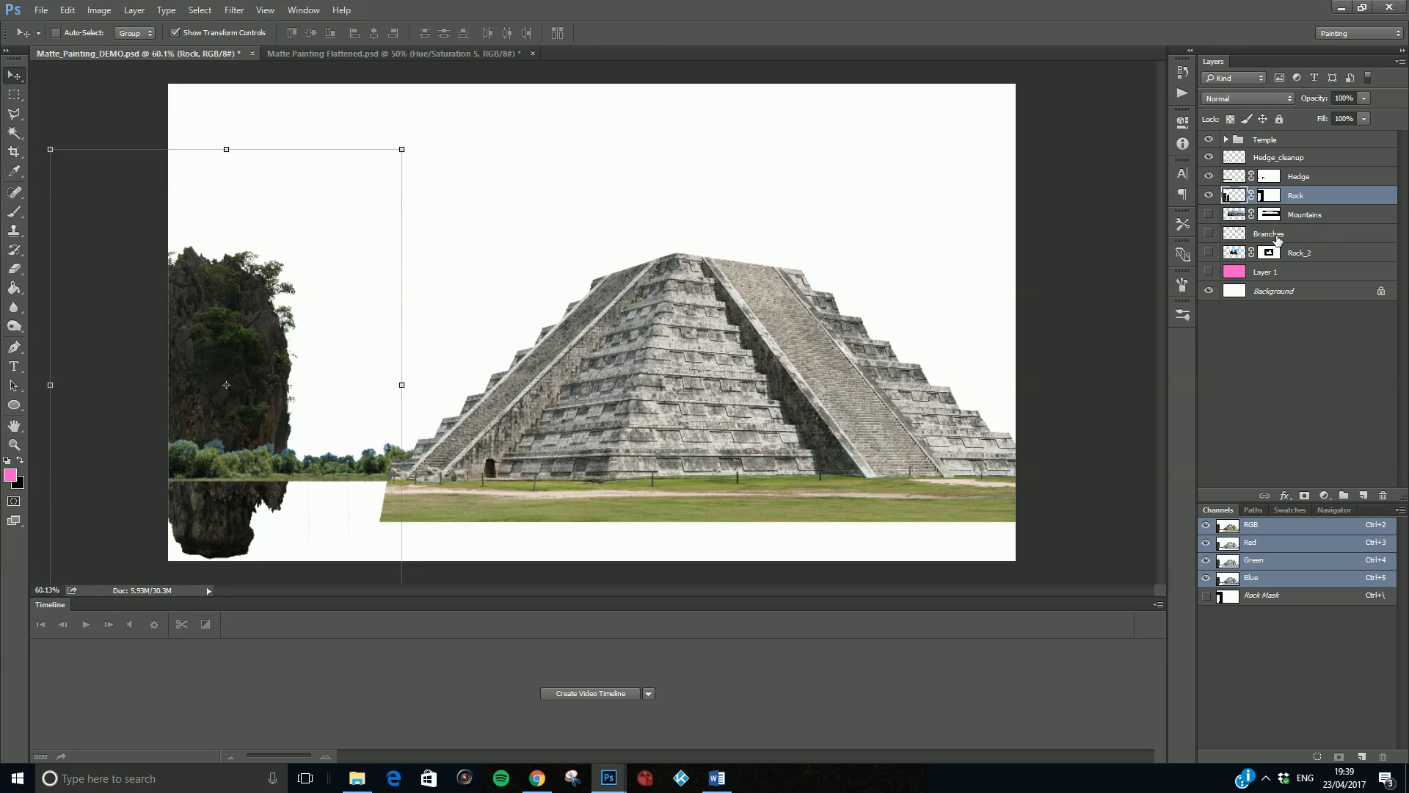
- Move the Rock_2 layer directly below Rock, make it visible and position it behind the large rock's right side
drag(1318, 257, 1318, 206)
click(1209, 215)
drag(583, 227, 229, 317)
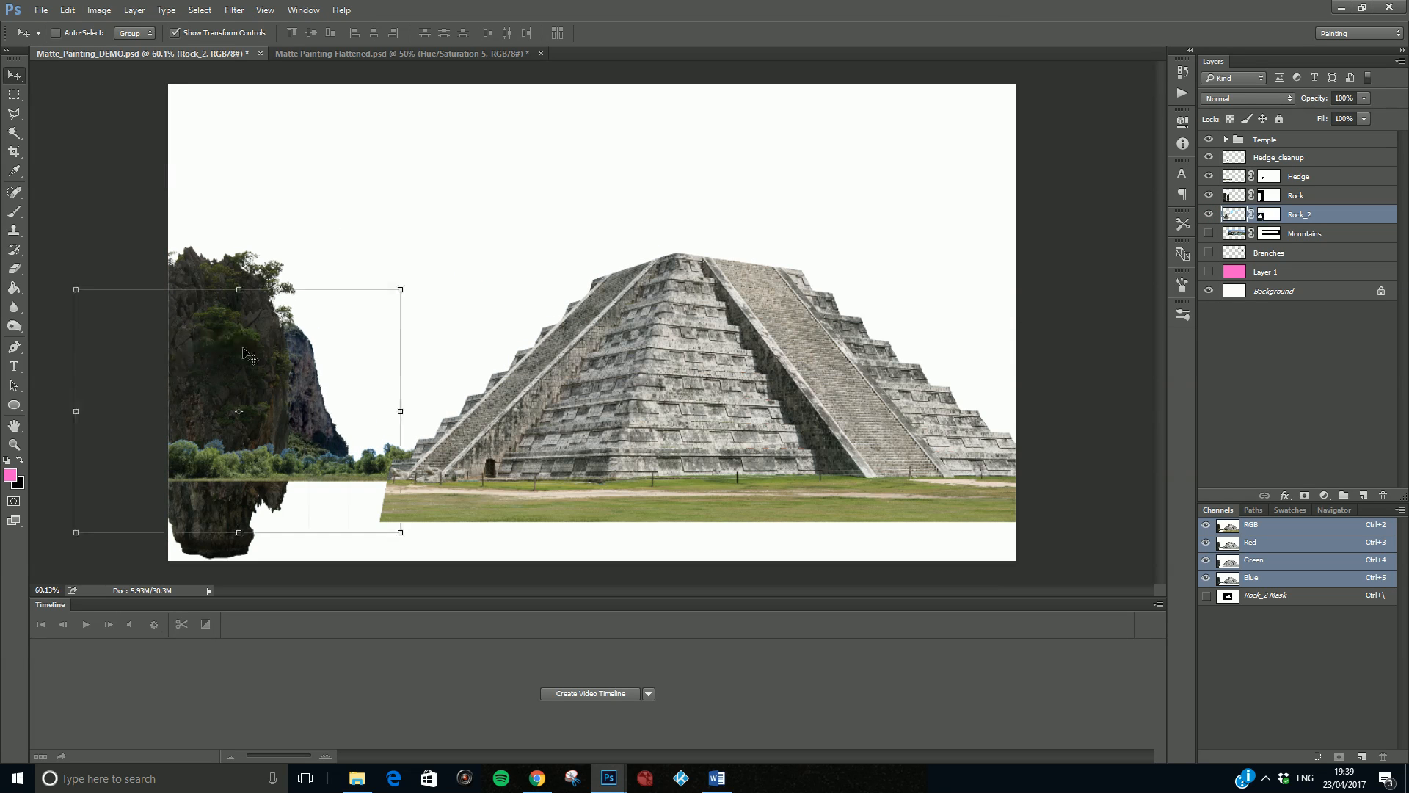
- Enlarge Rock_2 to about 119% and shift it slightly left behind the large rock
drag(400, 289, 467, 238)
mouse_move(355, 366)
mouse_down()
mouse_move(348, 336)
mouse_move(378, 359)
mouse_move(340, 365)
mouse_up()
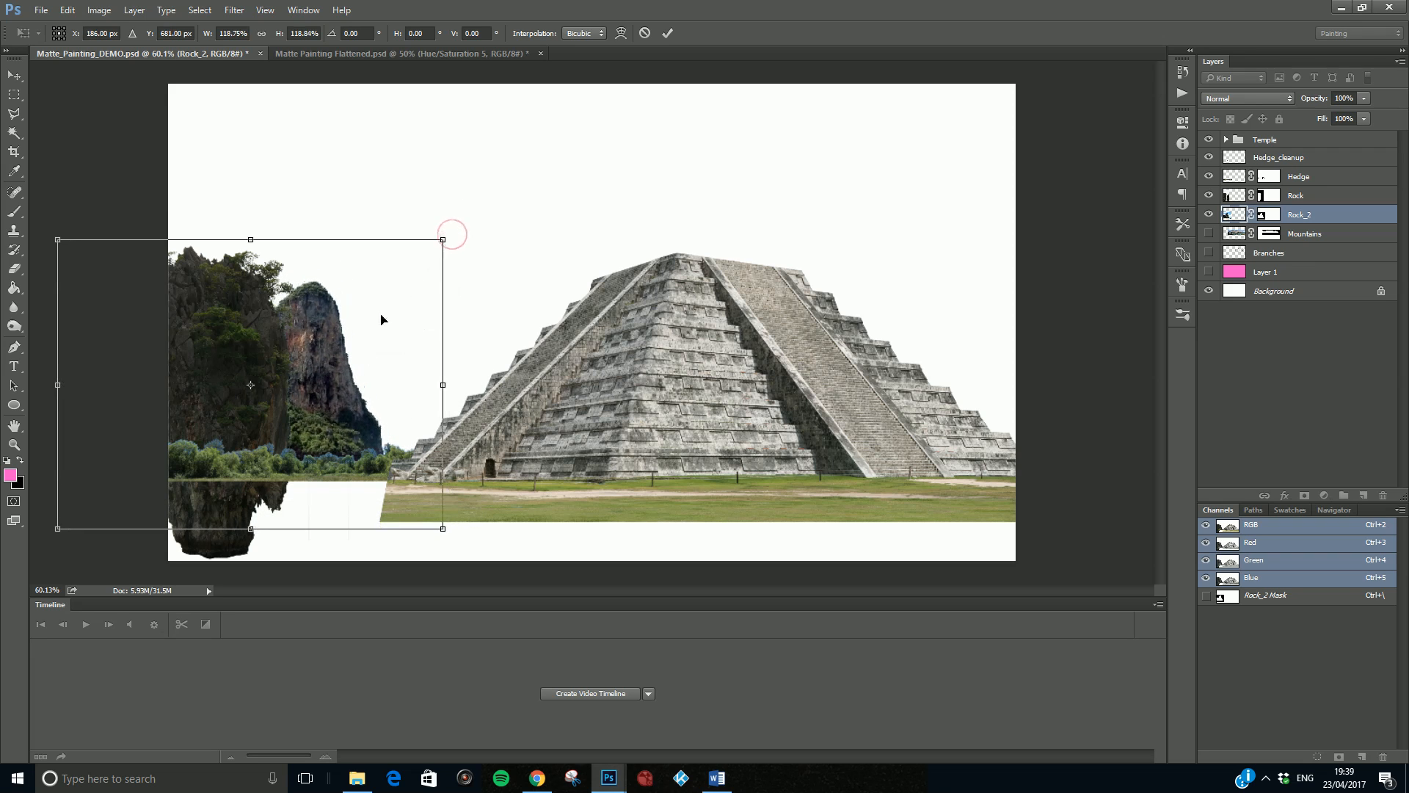
key(Return)
- Compare with Matte Painting Flattened.psd and fine-tune Rock_2 in Matte_Painting_DEMO.psd by shifting it right and down and shrinking it slightly
click(318, 52)
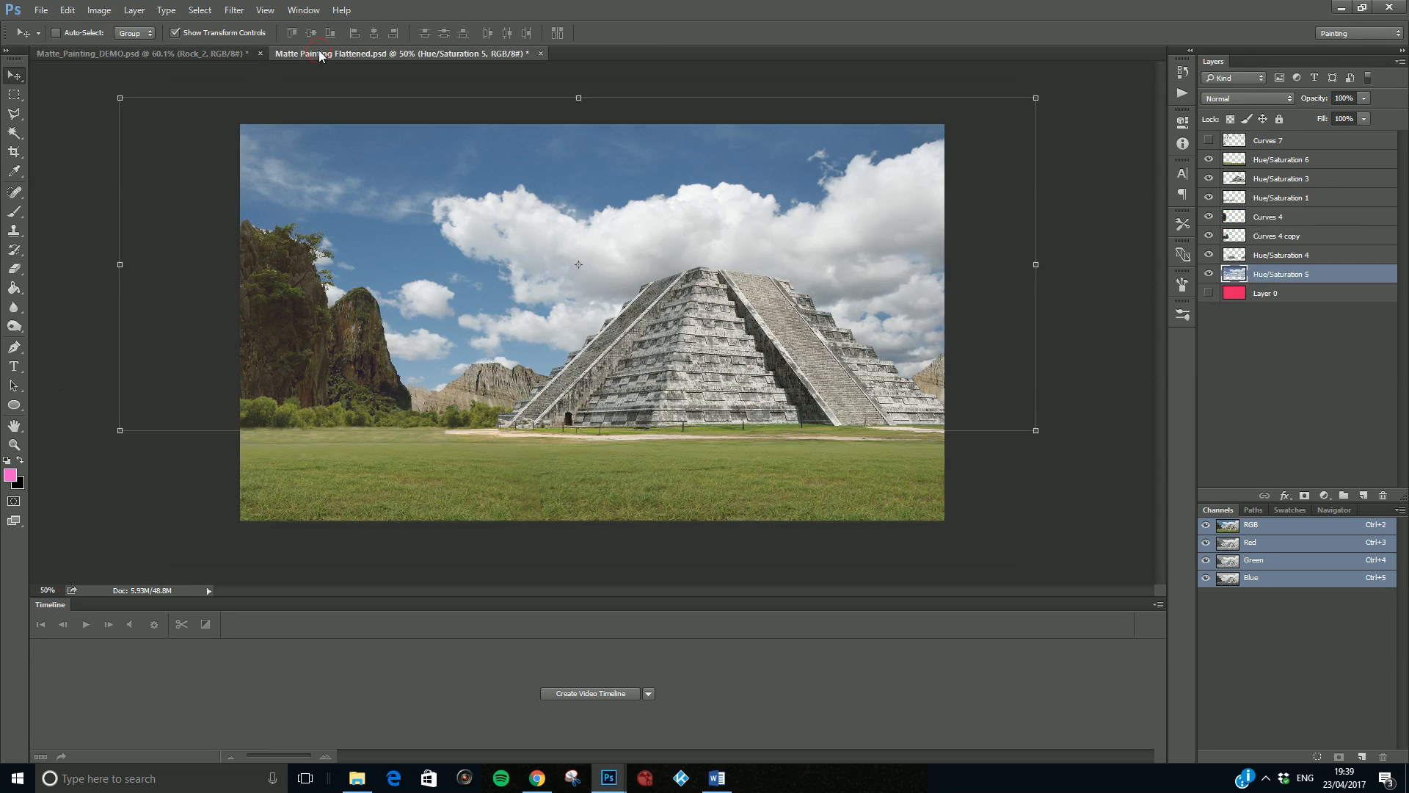
click(229, 52)
drag(351, 293, 378, 306)
drag(472, 253, 455, 265)
drag(327, 370, 340, 367)
key(Return)
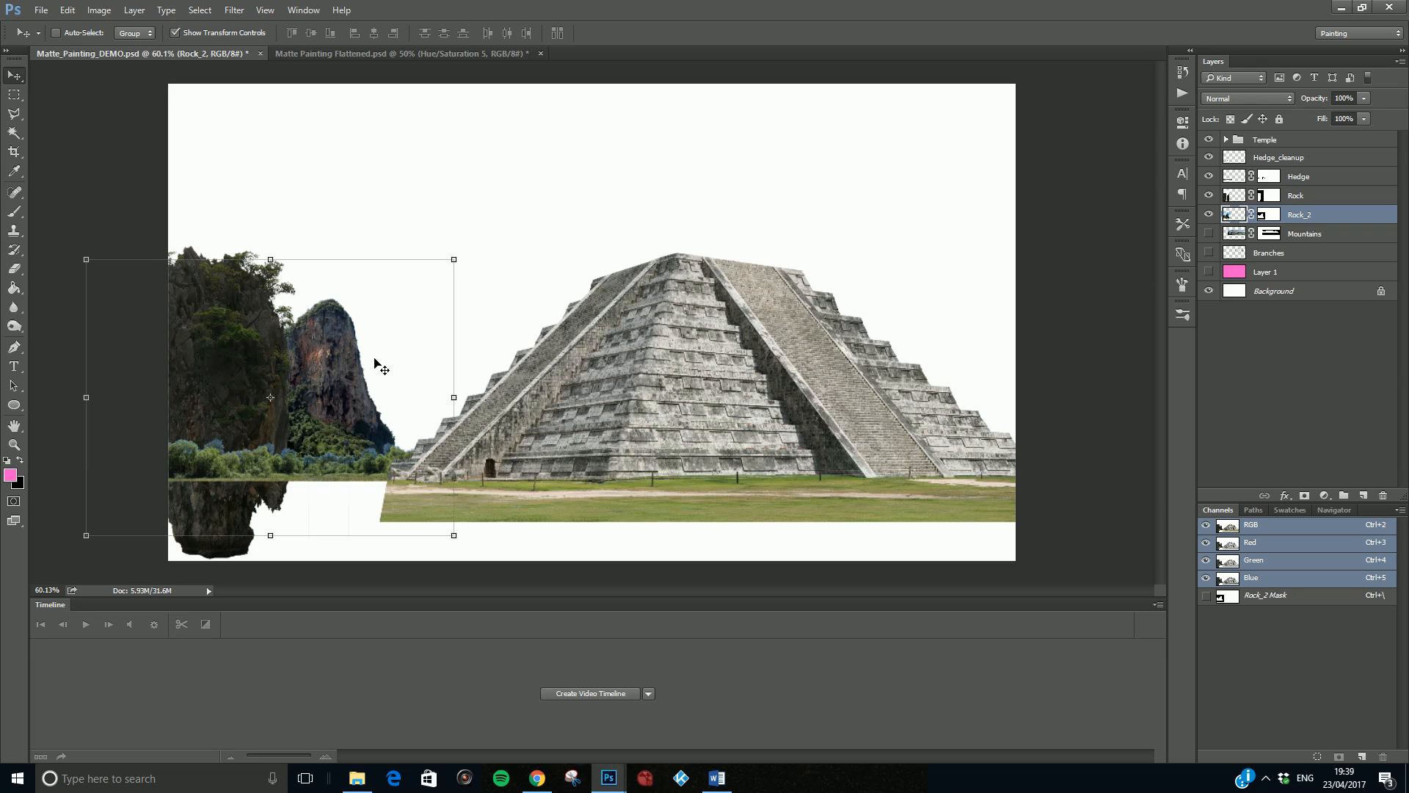
- Examine the blue-tinted treetops of the hedge where they overlap the two rocks
scroll(260, 468, up, 3)
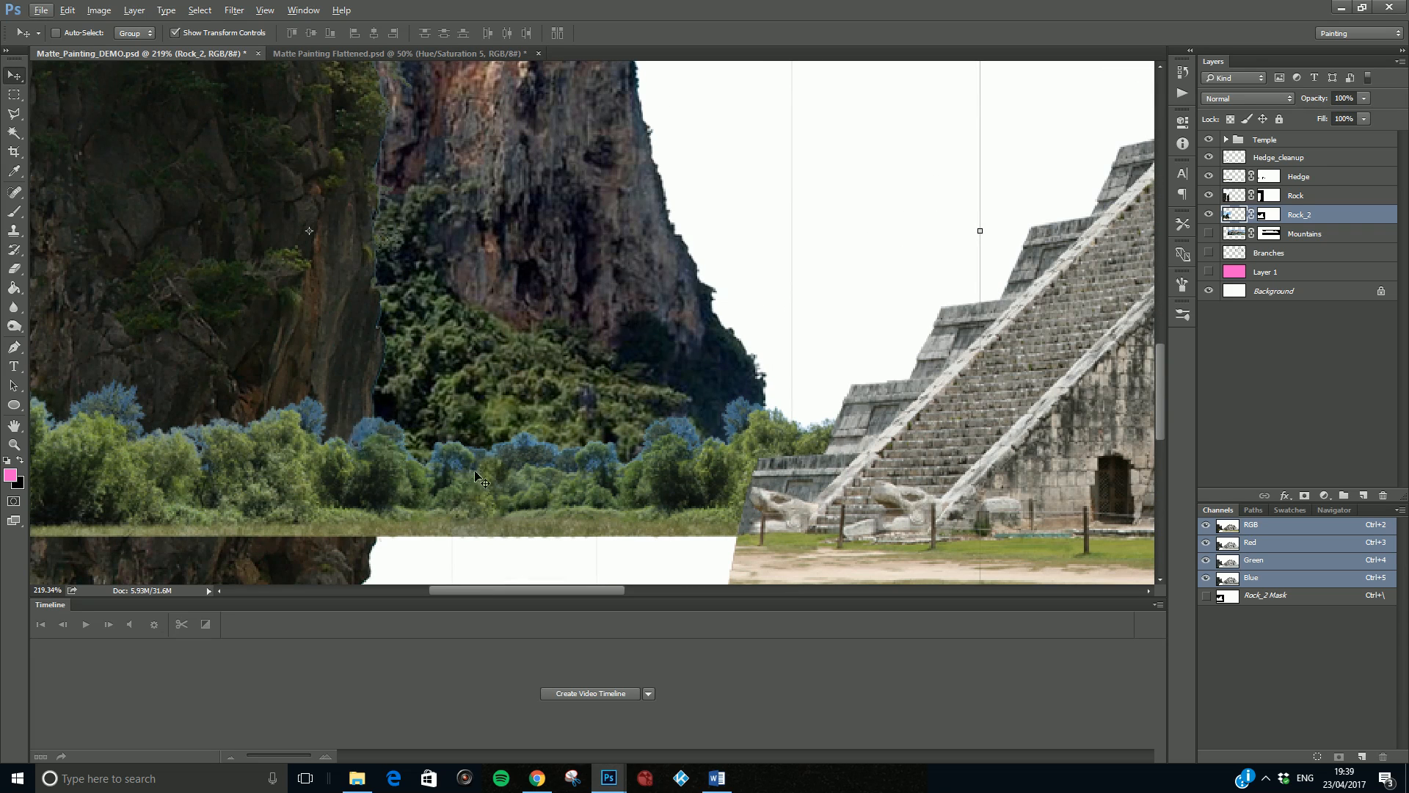
scroll(551, 458, up, 4)
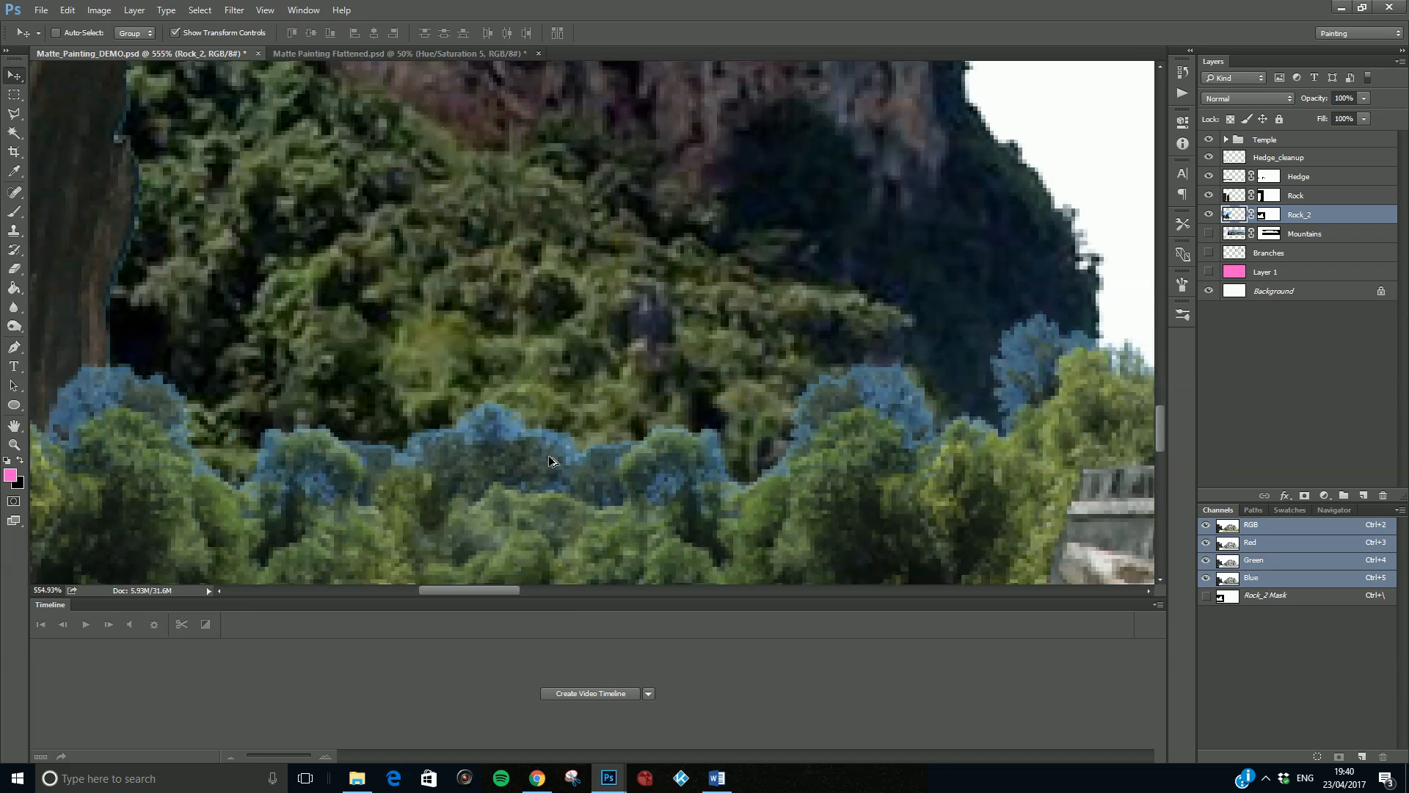
scroll(540, 459, down, 5)
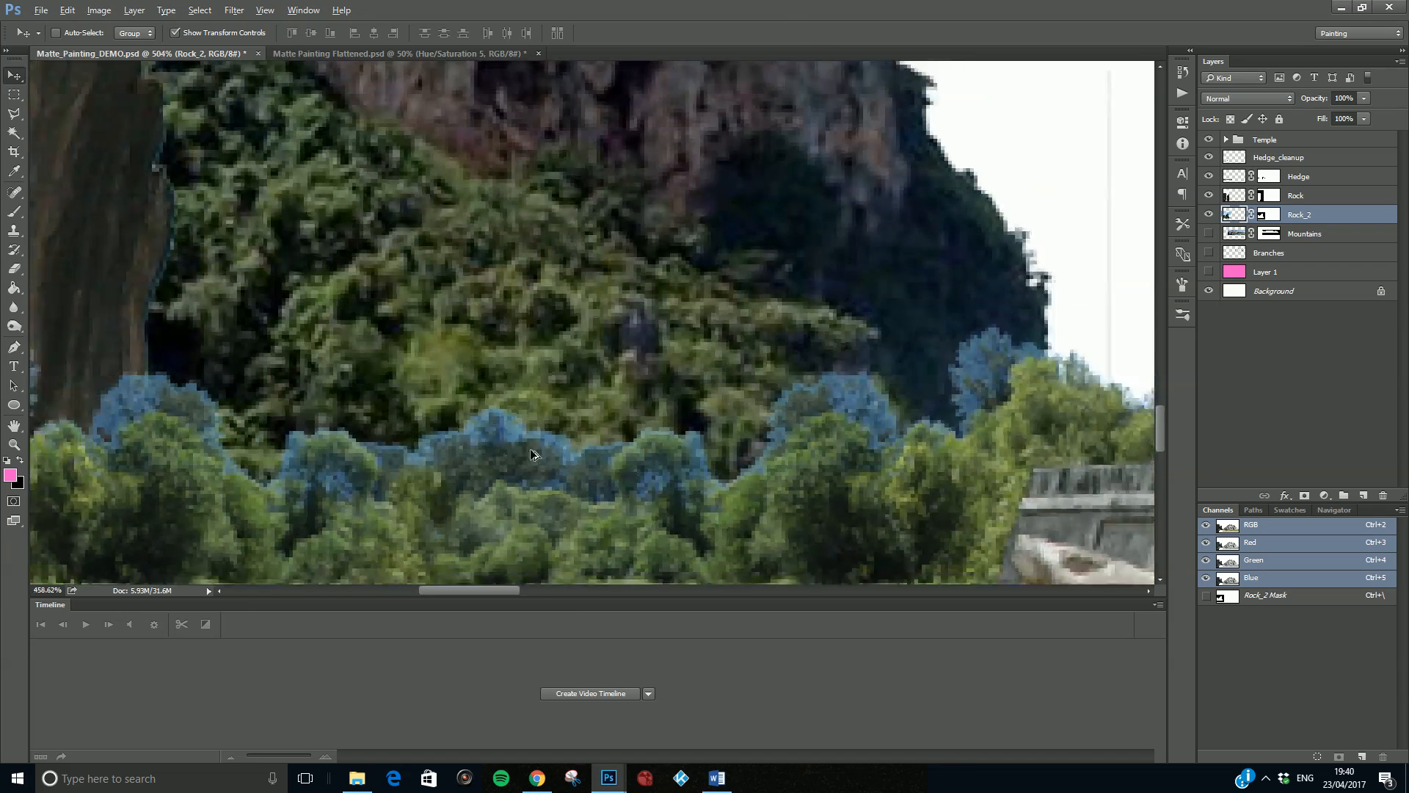
scroll(532, 455, down, 1)
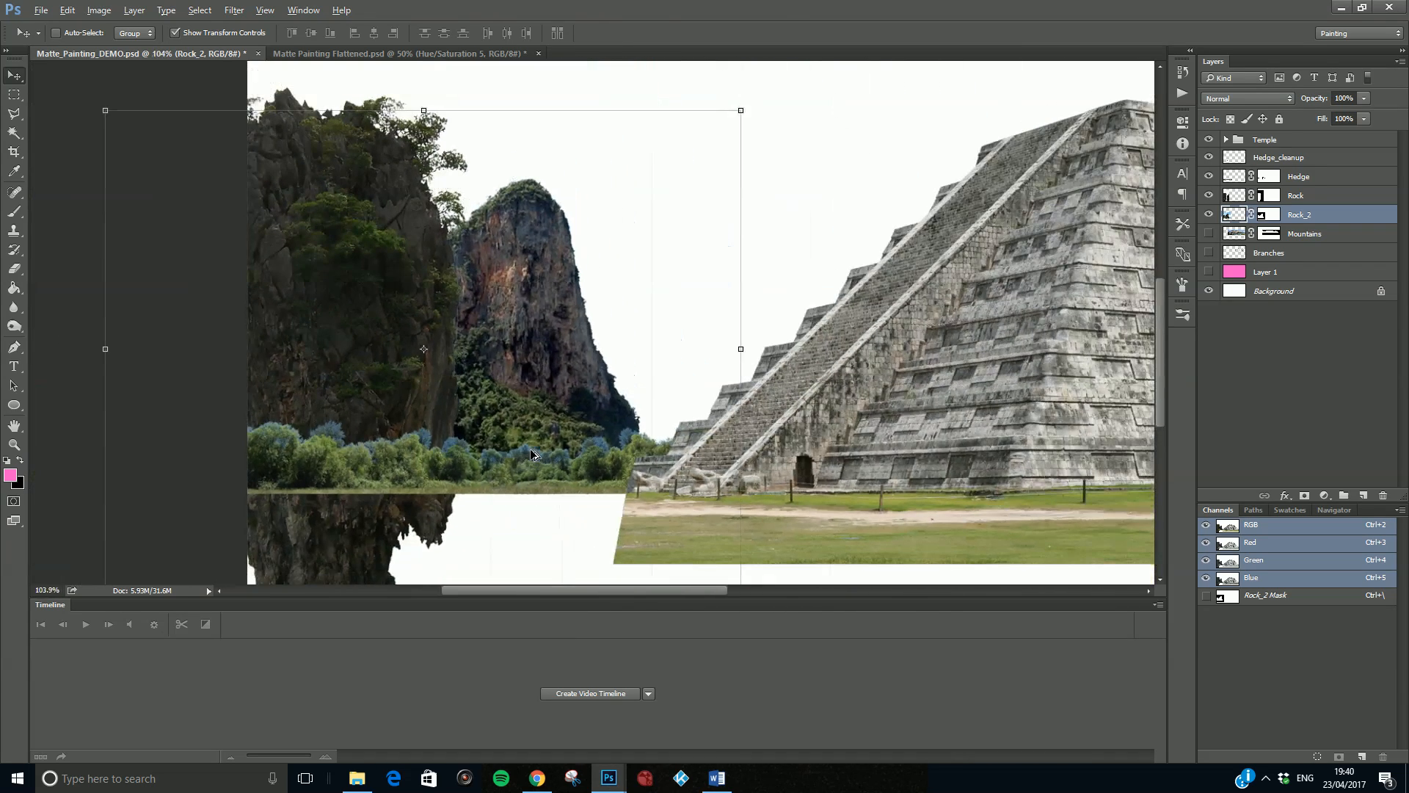
scroll(442, 424, down, 2)
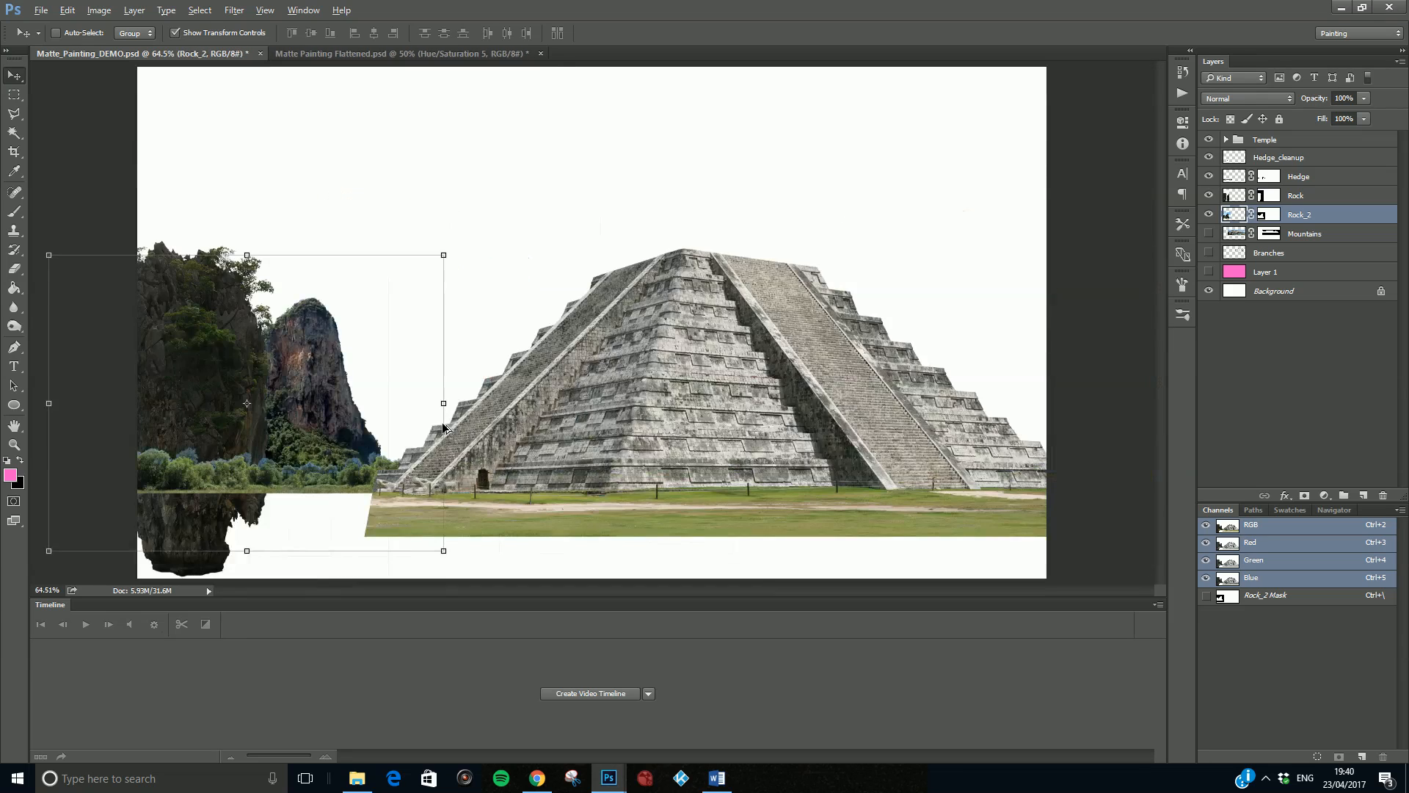
- Show the Mountains layer and move it down and left so it sits low behind the pyramid and Rock_2
click(1208, 234)
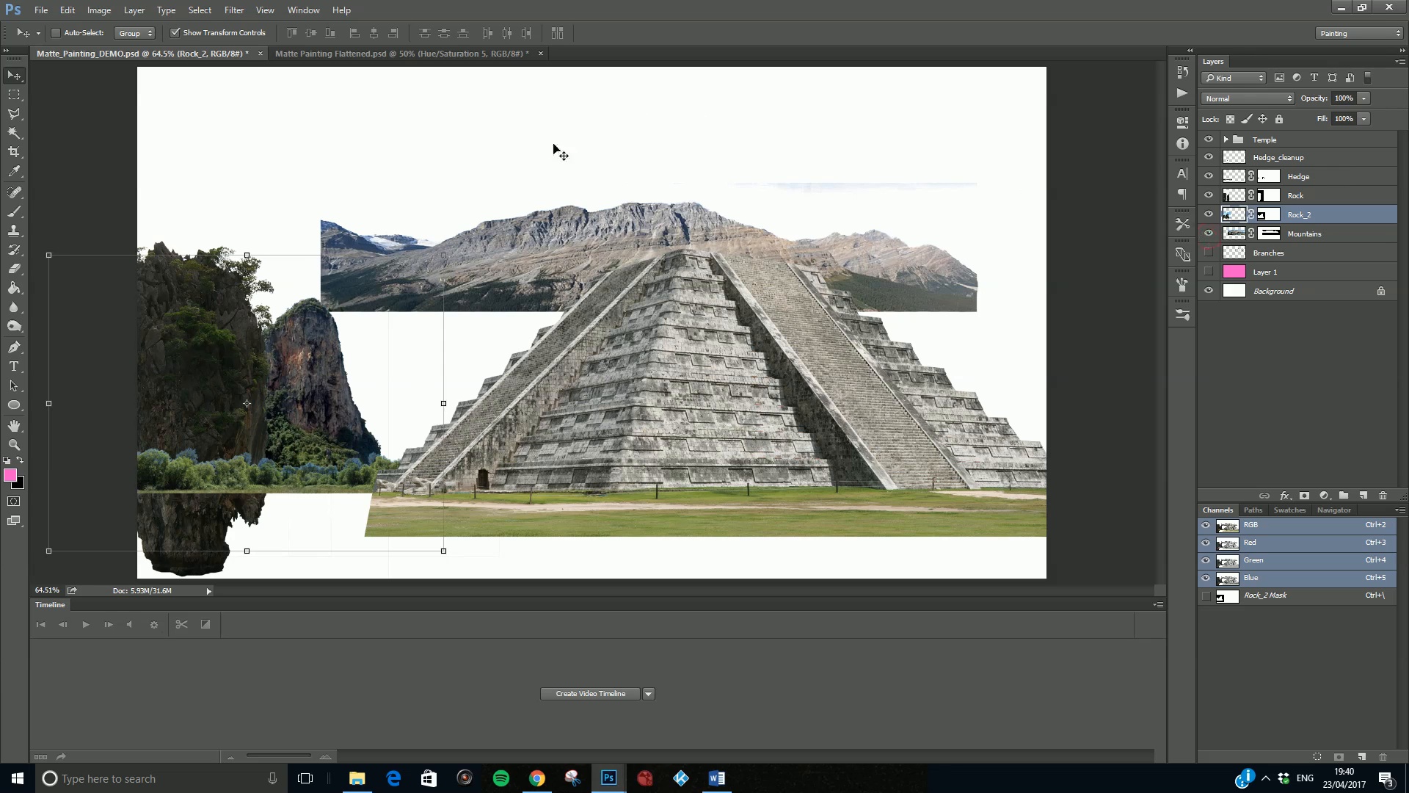
drag(577, 226, 524, 265)
key(ctrl+z)
click(1321, 233)
drag(579, 230, 422, 392)
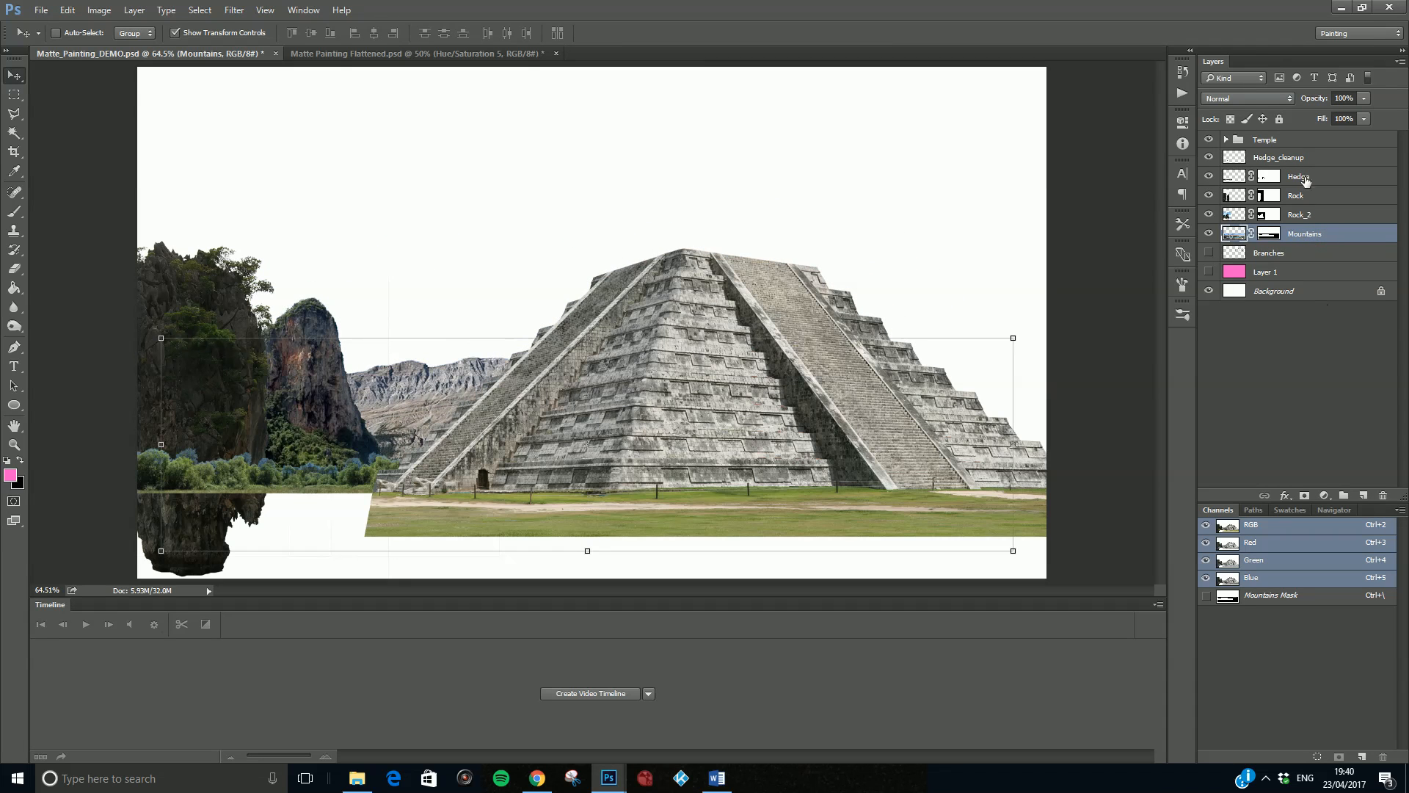
- Shift the Temple group slightly to the right
click(1294, 142)
drag(1040, 321, 1077, 320)
- Shrink the Mountains layer to about 45% width and 60% height and fit it between Rock_2 and the pyramid
click(1302, 235)
drag(1015, 336, 673, 422)
drag(472, 473, 572, 443)
drag(778, 387, 645, 422)
drag(568, 450, 593, 432)
mouse_move(477, 407)
mouse_down()
mouse_move(478, 376)
mouse_move(474, 428)
mouse_up()
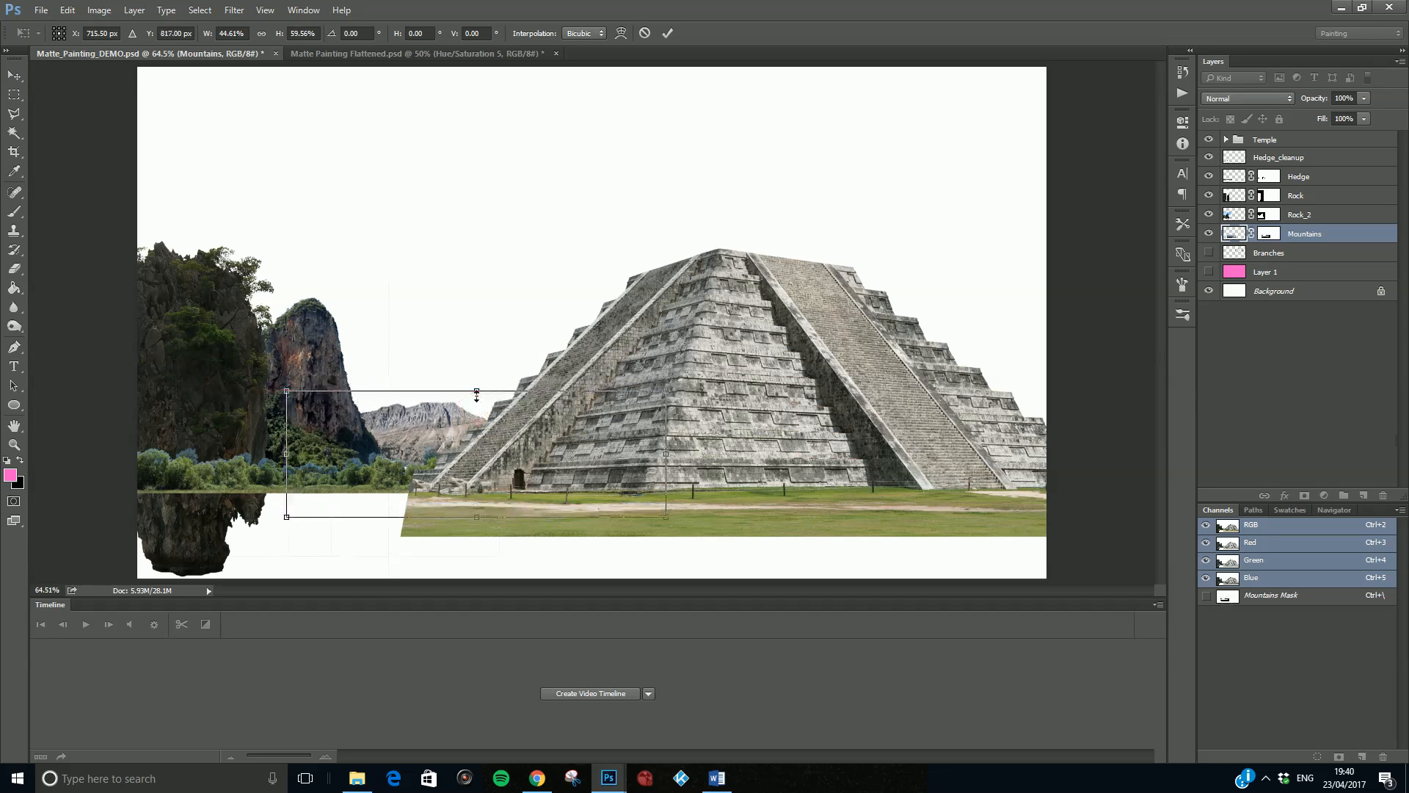
- Refine the Mountains layer to about 53% width and 71% height, positioned between Rock_2 and the pyramid
drag(289, 394, 303, 399)
drag(403, 420, 414, 418)
drag(676, 392, 750, 368)
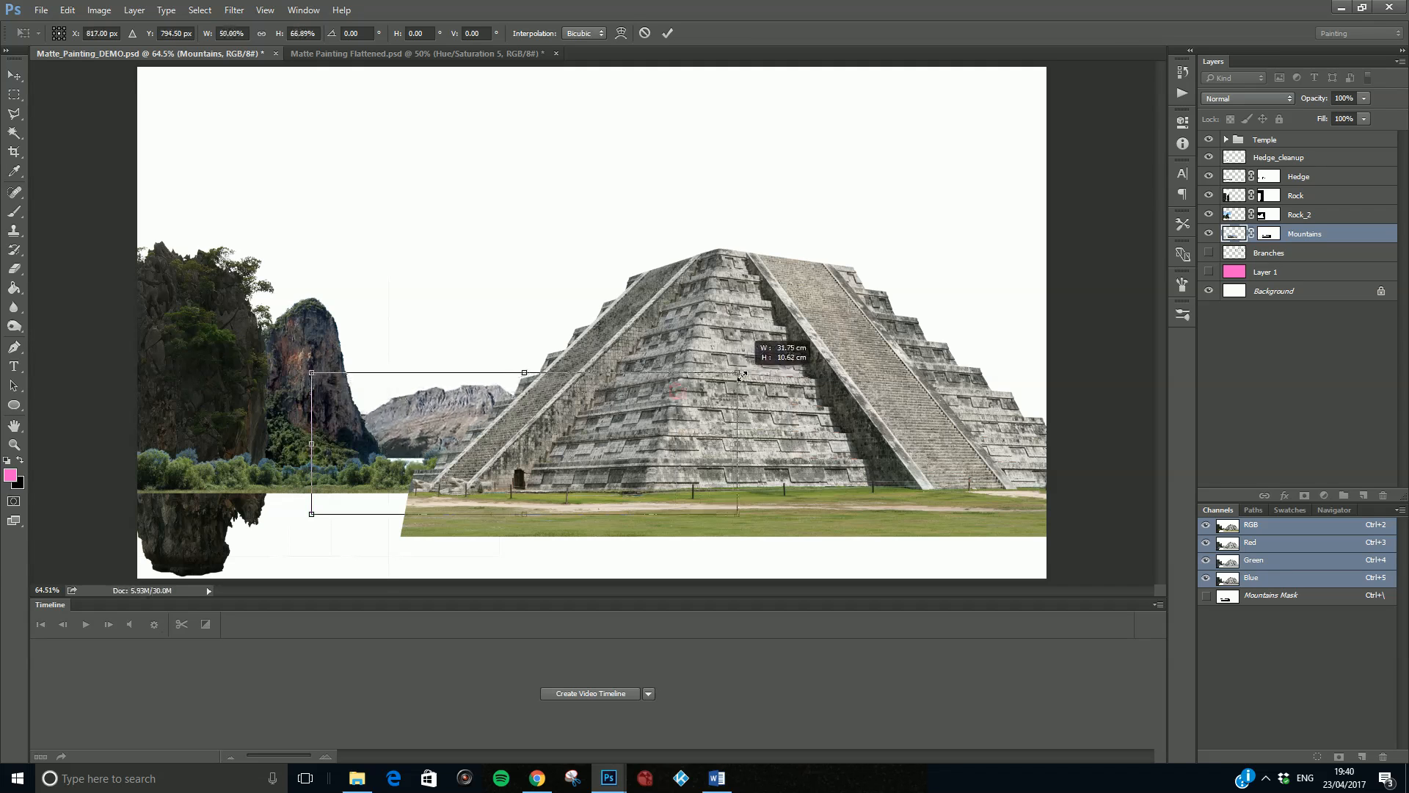
drag(476, 403, 458, 412)
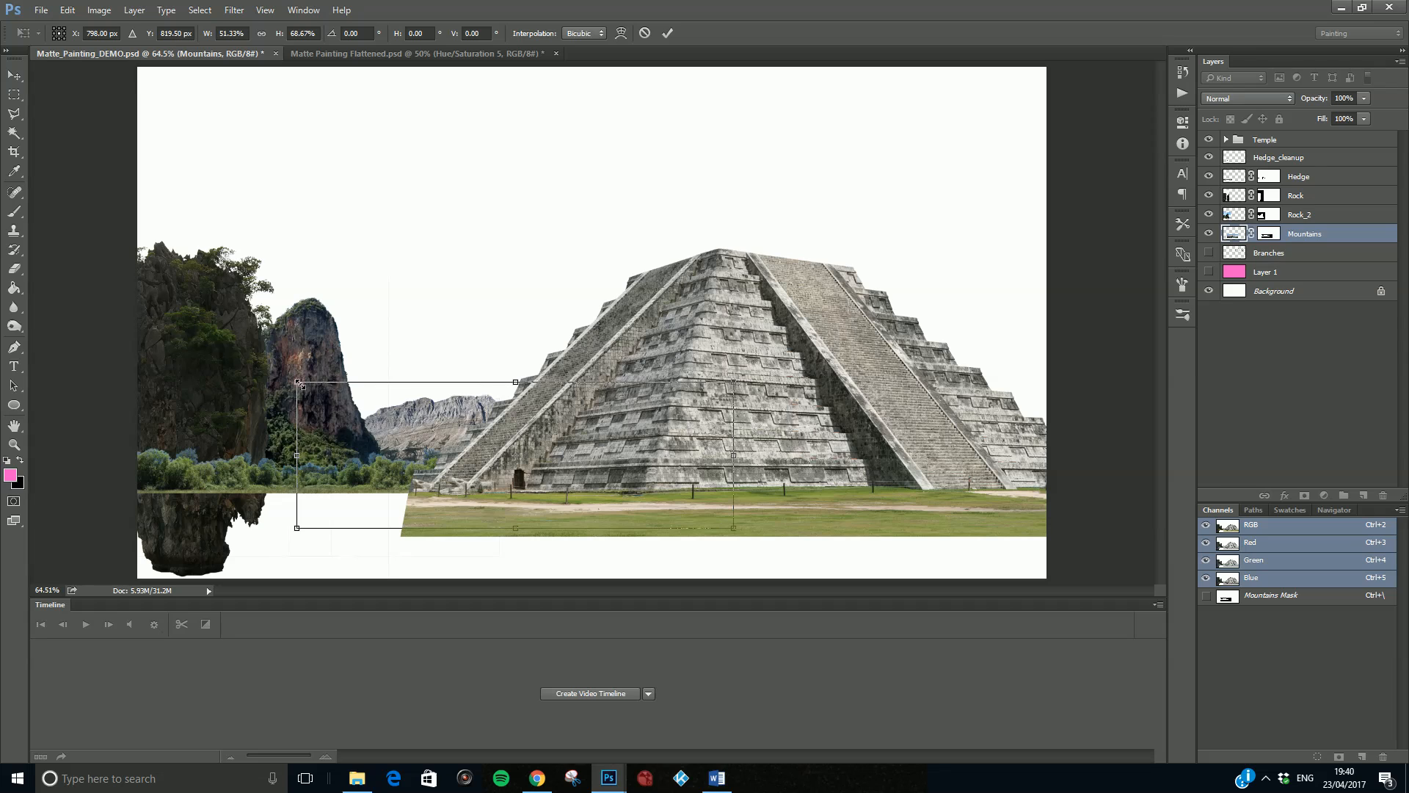
drag(300, 384, 292, 378)
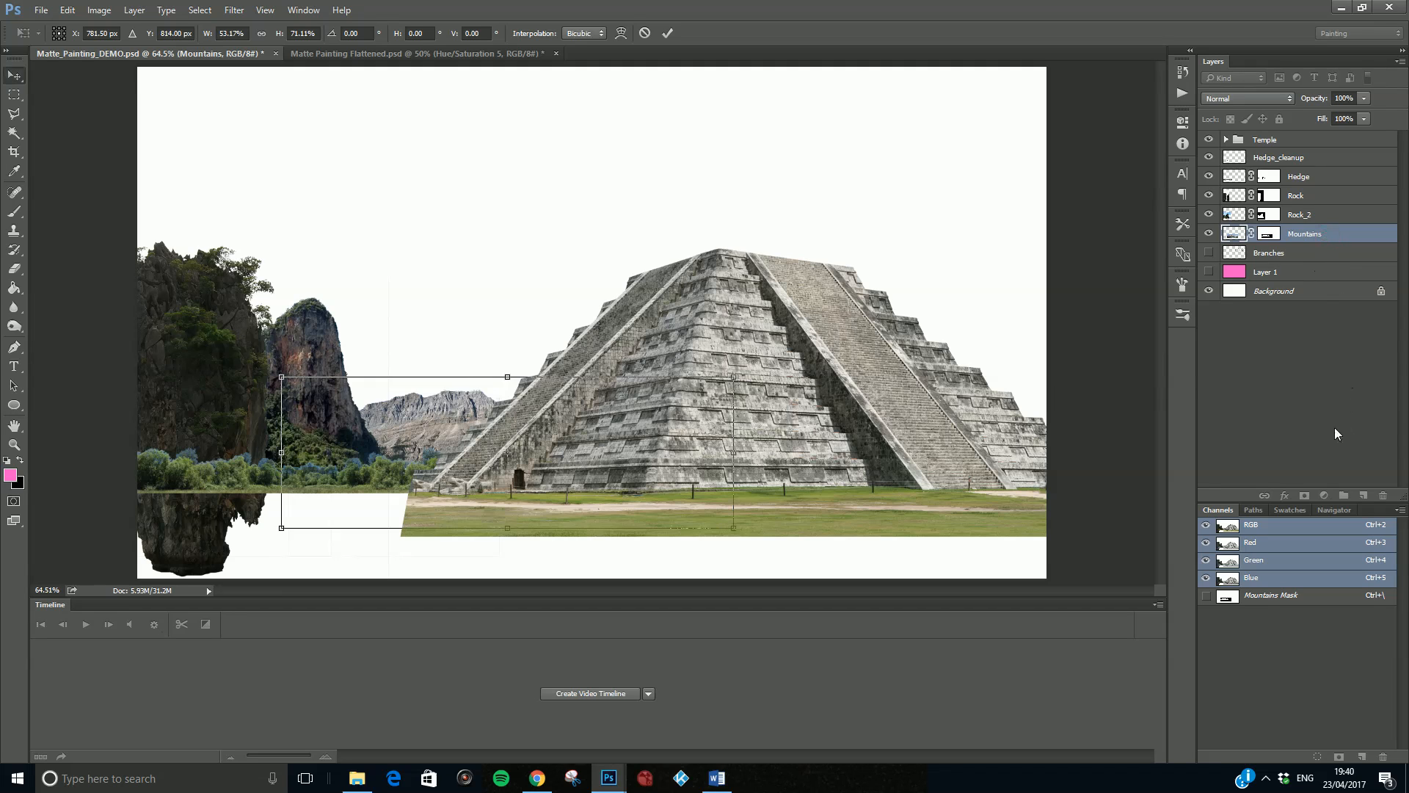
key(Return)
- Duplicate the Mountains layer and place the copy behind the pyramid's right side
drag(1332, 235, 1363, 495)
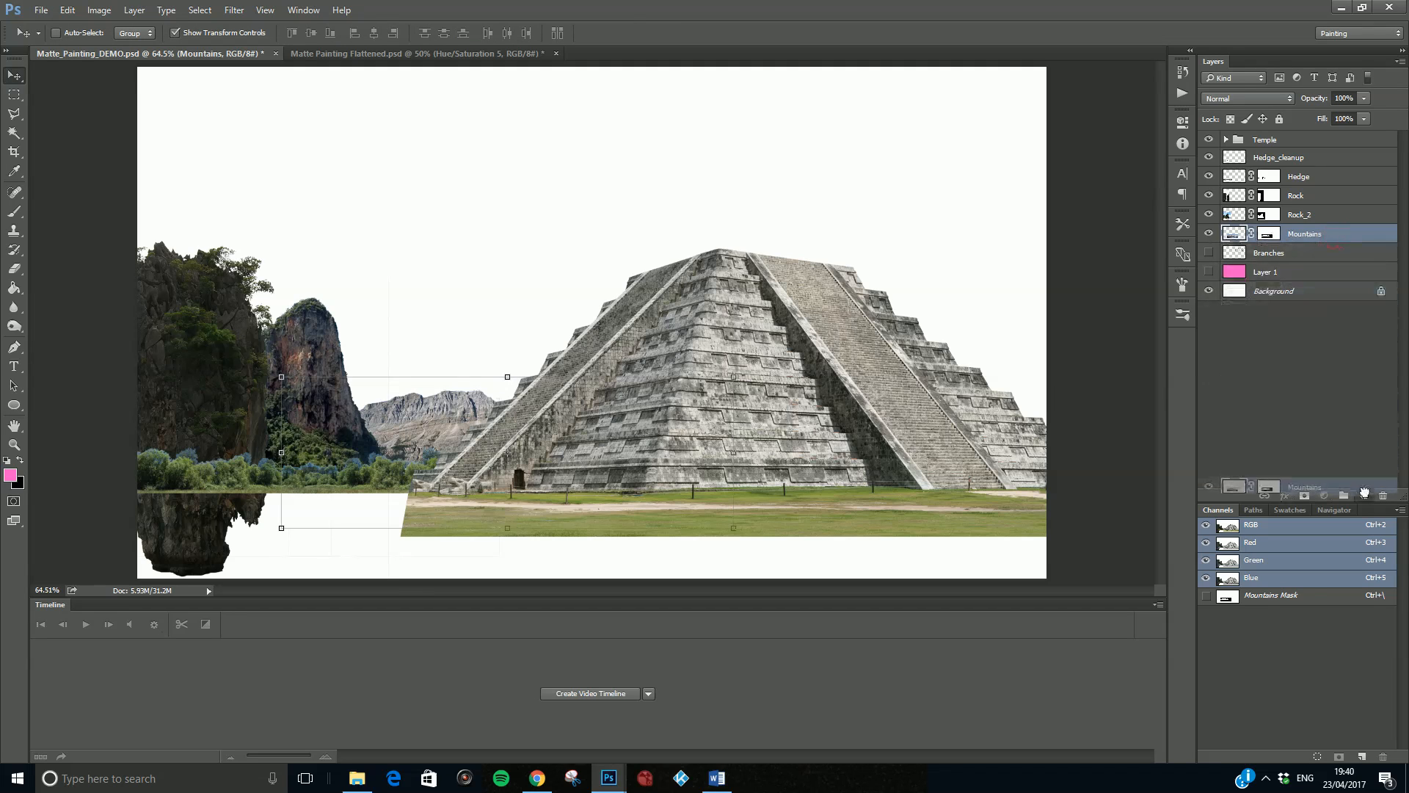
drag(454, 408, 1045, 373)
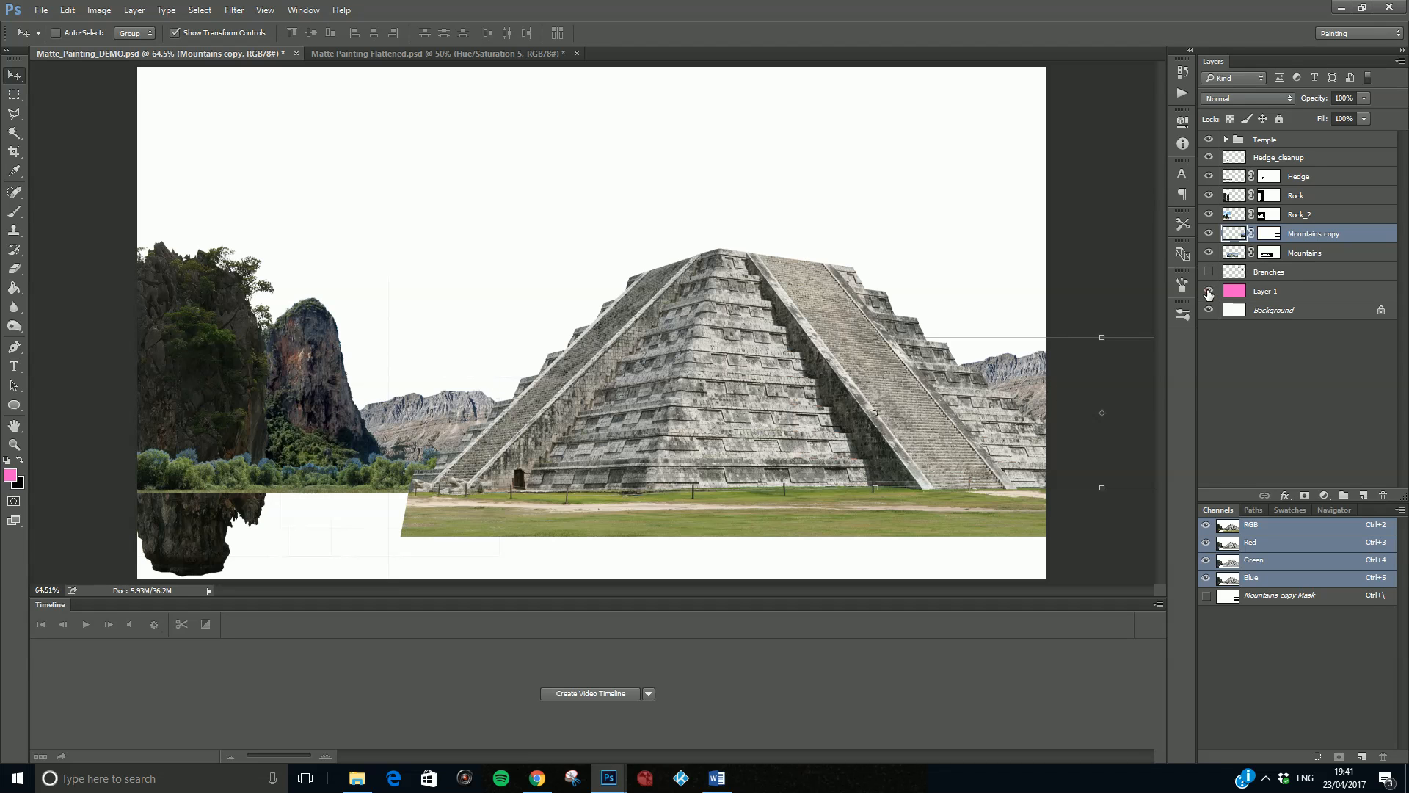
- Show the pink Layer 1 as a backdrop and hide both Mountains layers to trace the faint vertical line beside Rock_2
click(1209, 291)
scroll(397, 363, up, 4)
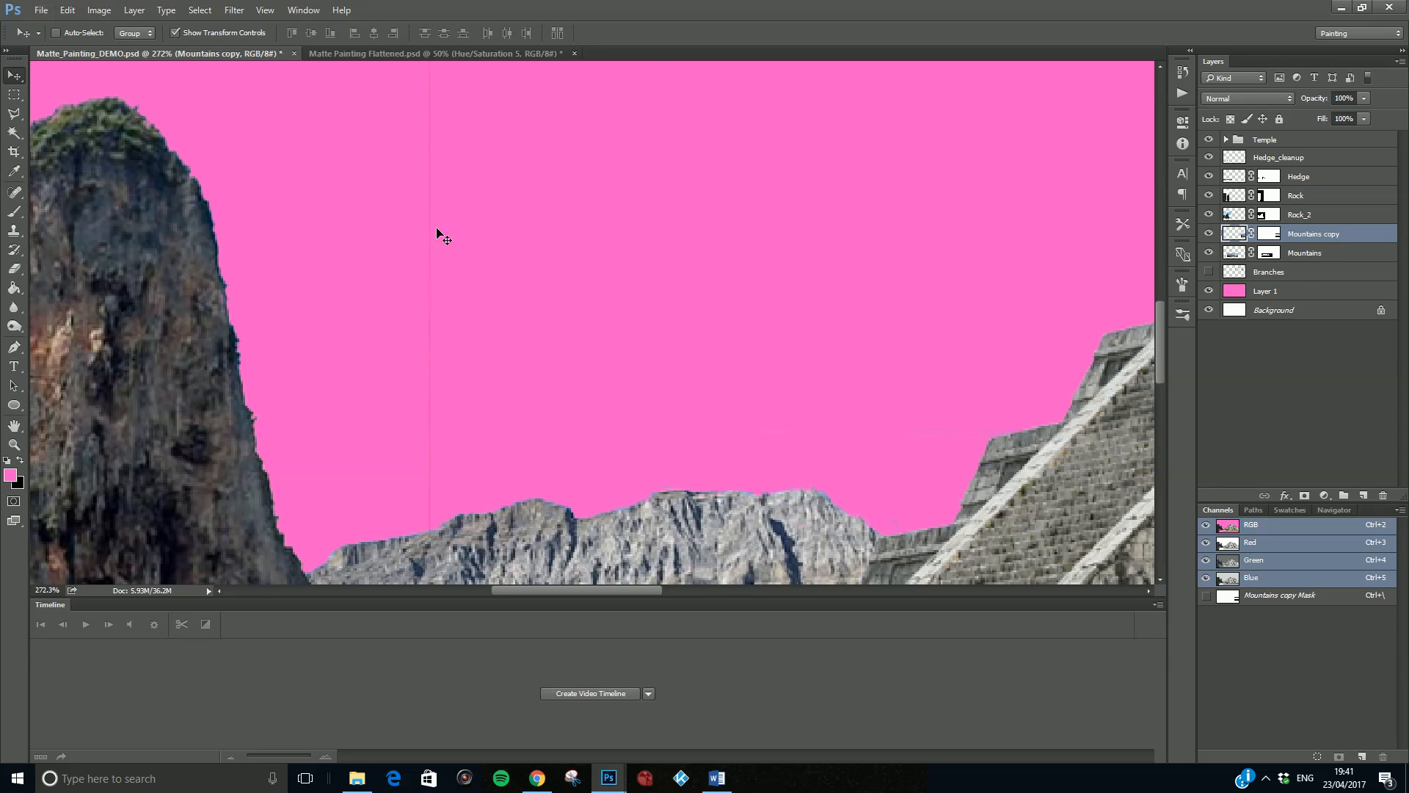
scroll(438, 234, down, 4)
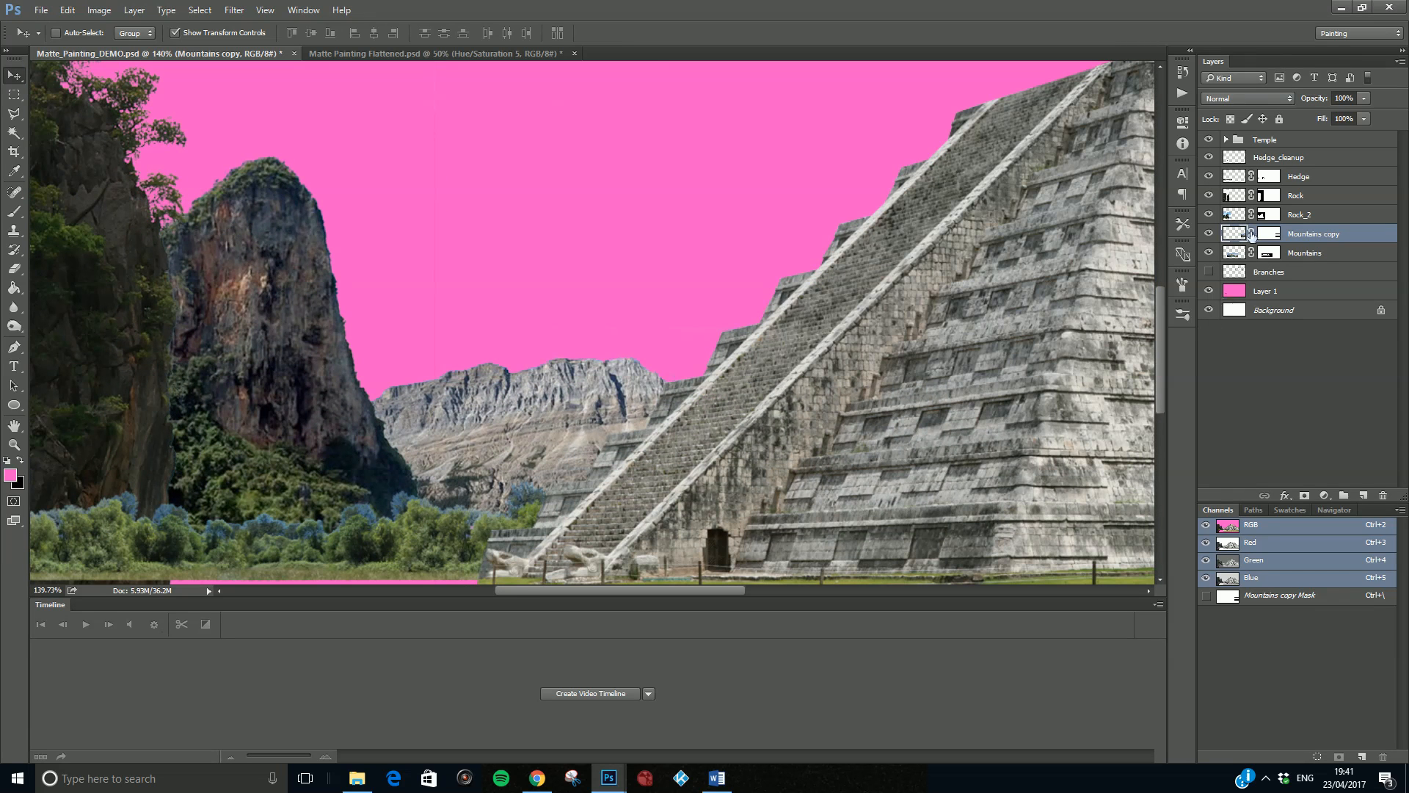
click(1209, 254)
click(1209, 254)
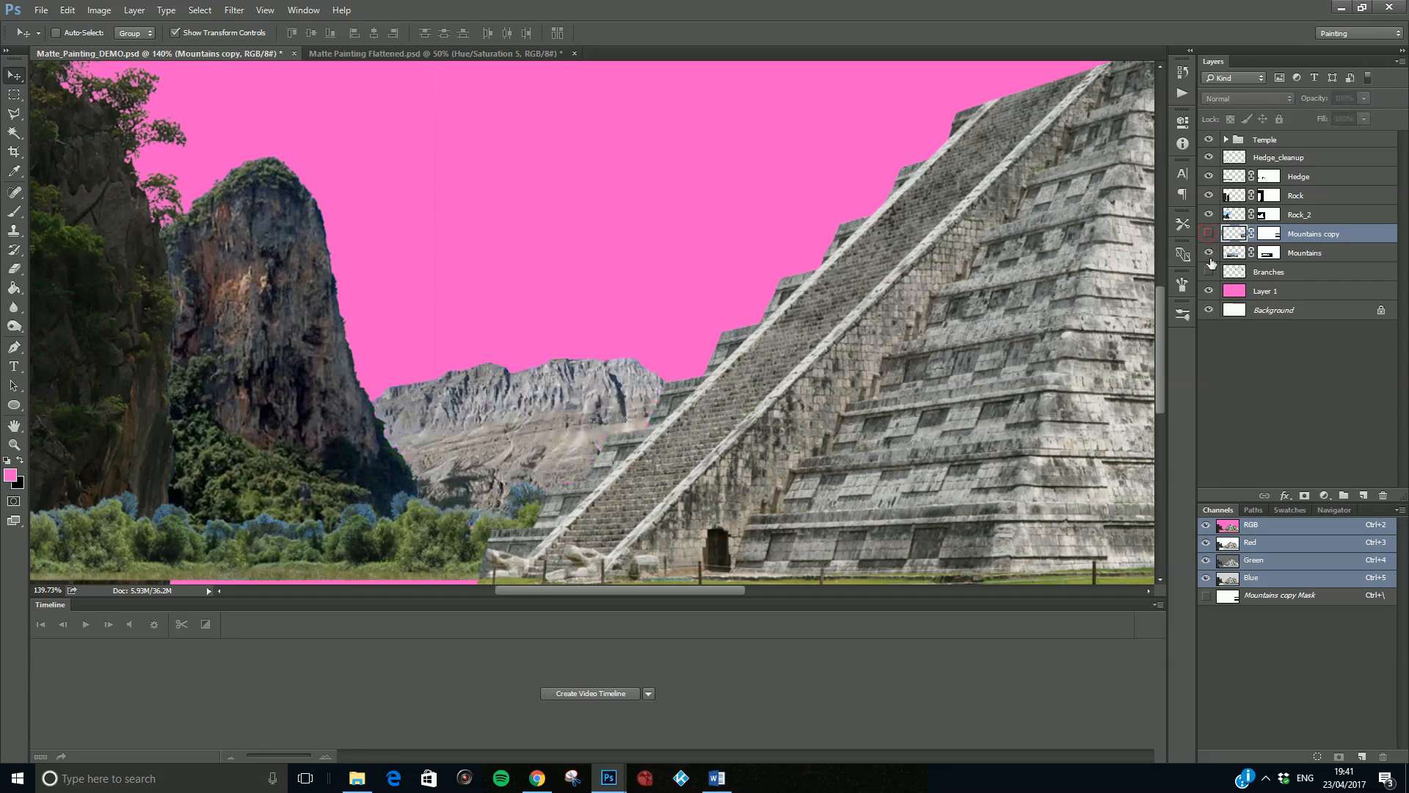
click(1209, 253)
click(1215, 214)
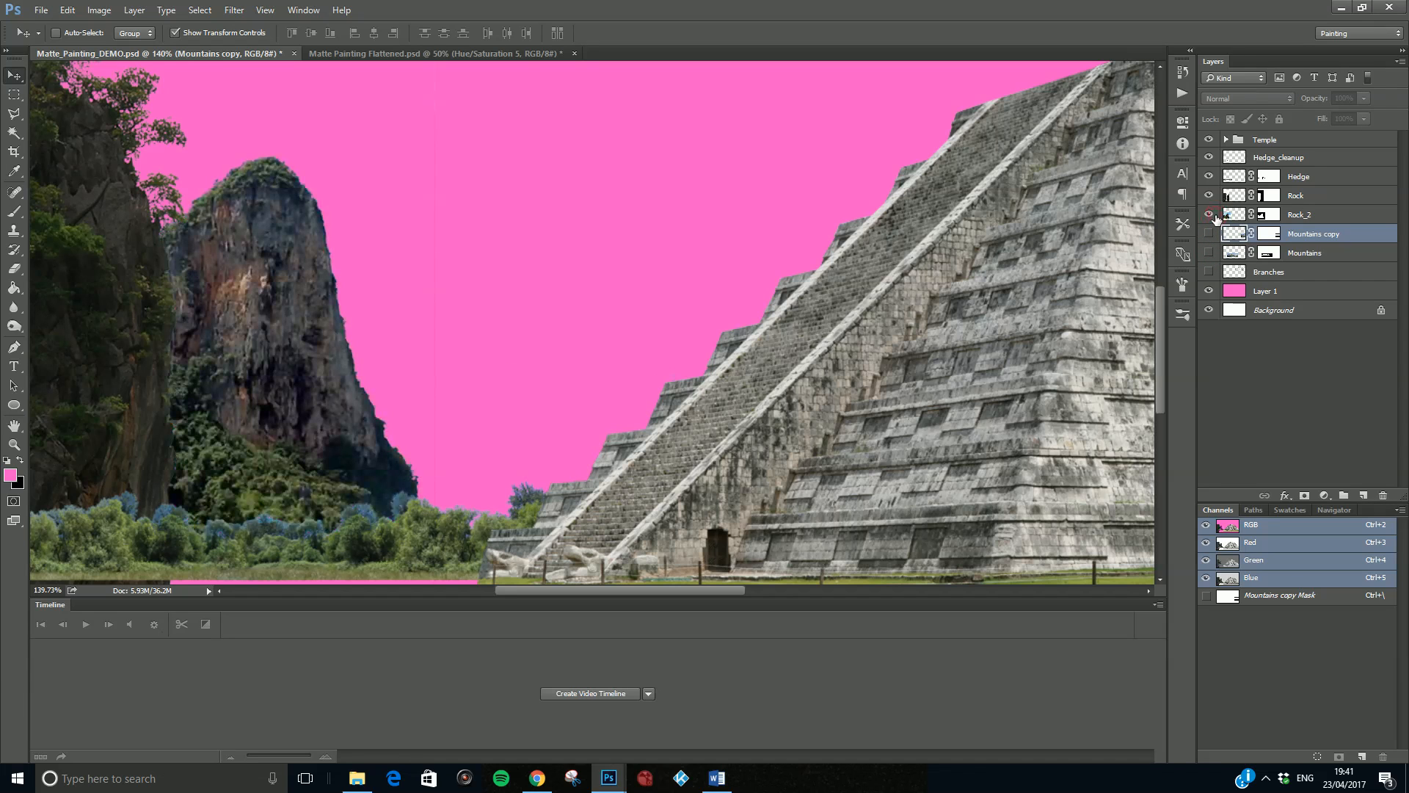
click(1209, 197)
click(1209, 197)
- Paint out the faint vertical line in the sky on the Rock layer's mask with a size 25 black brush
click(1274, 197)
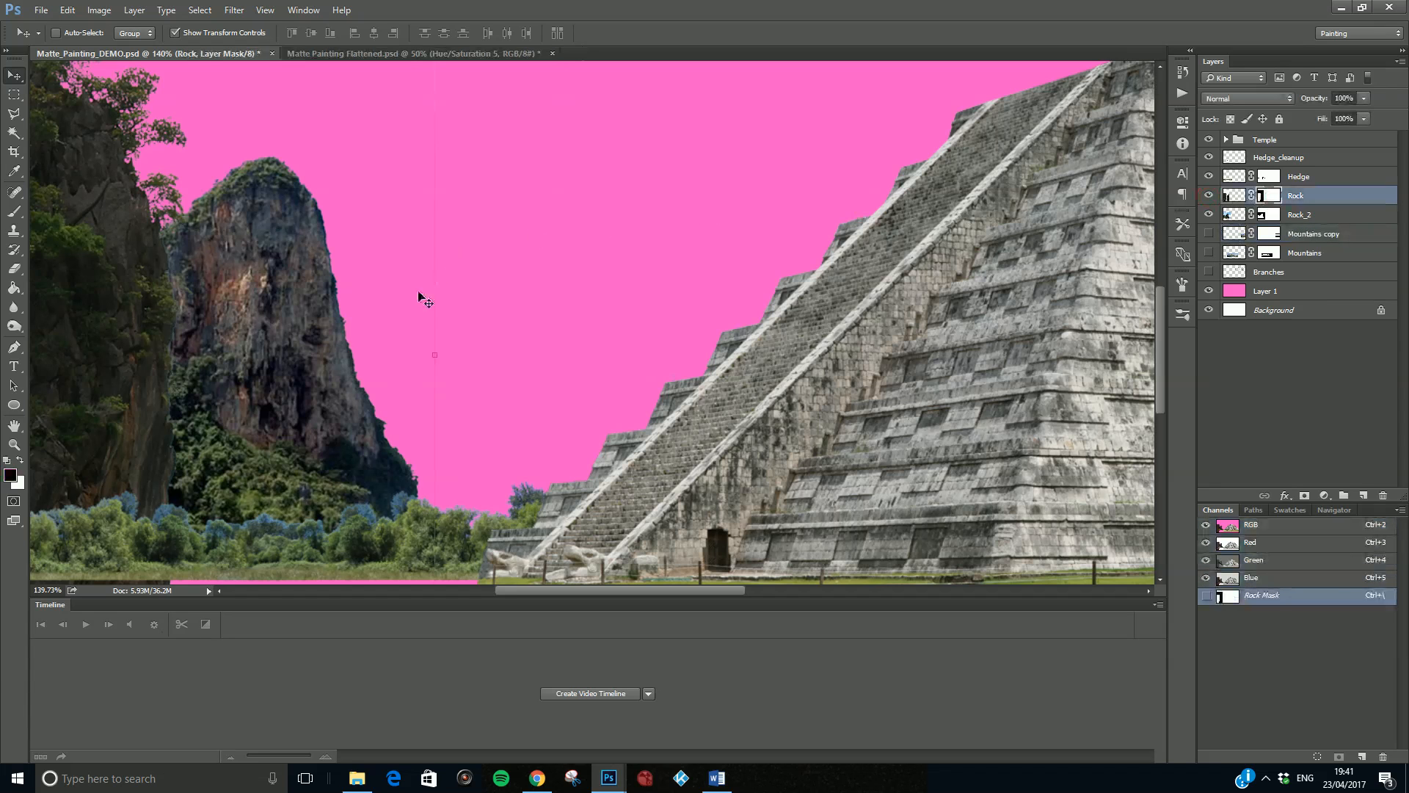
scroll(403, 296, up, 2)
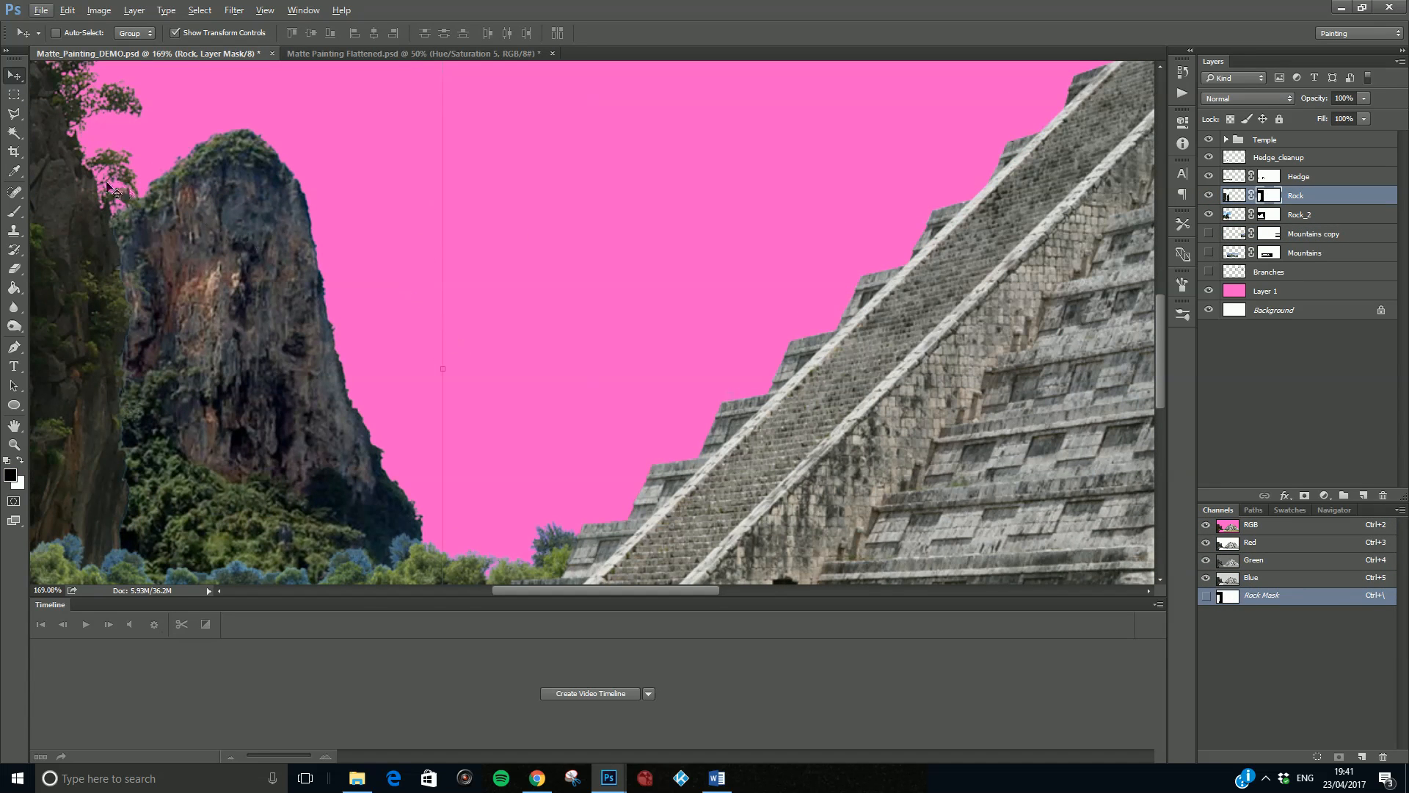
key(b)
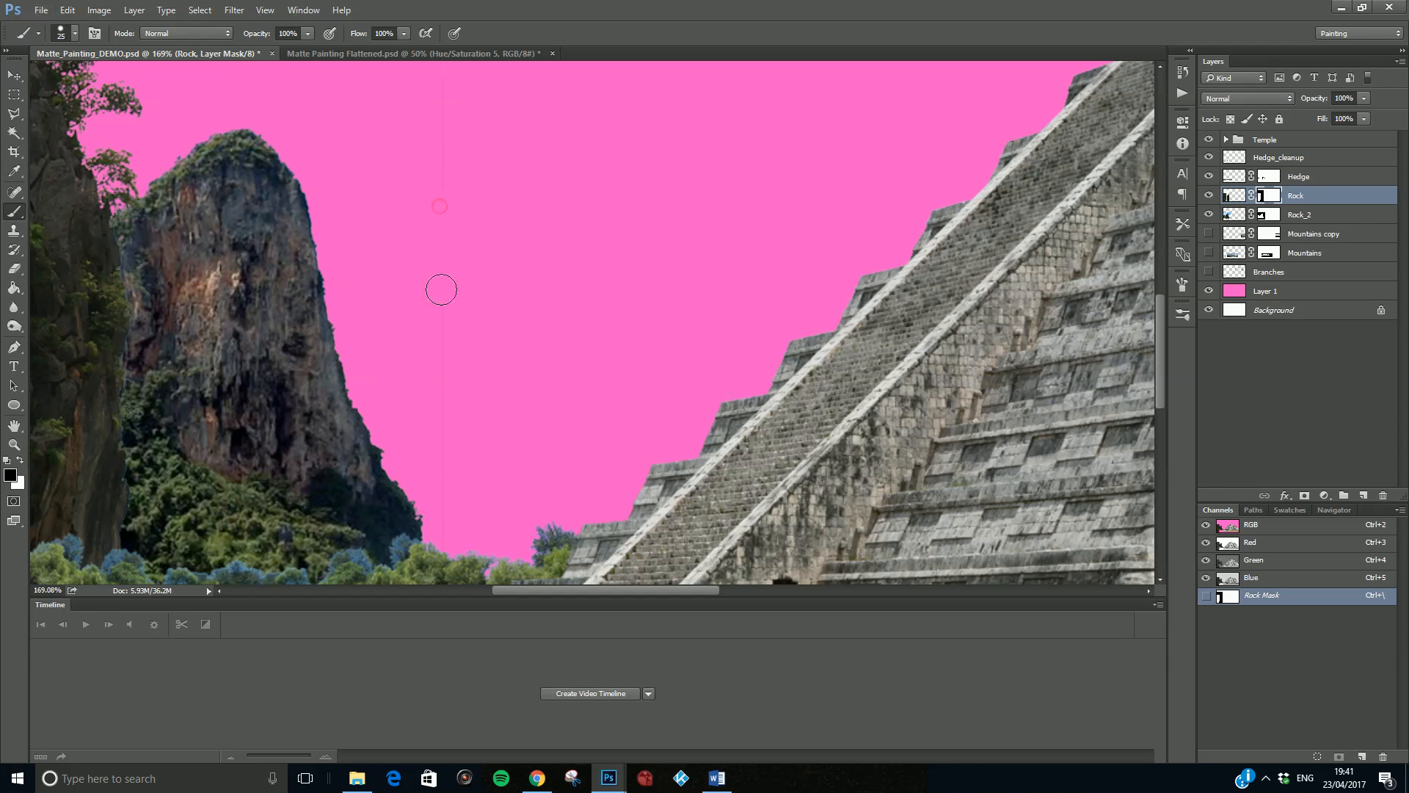
key(x)
mouse_move(441, 289)
mouse_down()
mouse_move(439, 252)
mouse_move(454, 247)
mouse_move(421, 223)
mouse_move(449, 249)
mouse_move(441, 189)
mouse_move(410, 301)
mouse_move(439, 279)
mouse_move(427, 183)
mouse_move(444, 286)
mouse_up()
key(x)
scroll(450, 333, up, 3)
scroll(441, 139, up, 1)
scroll(443, 158, up, 2)
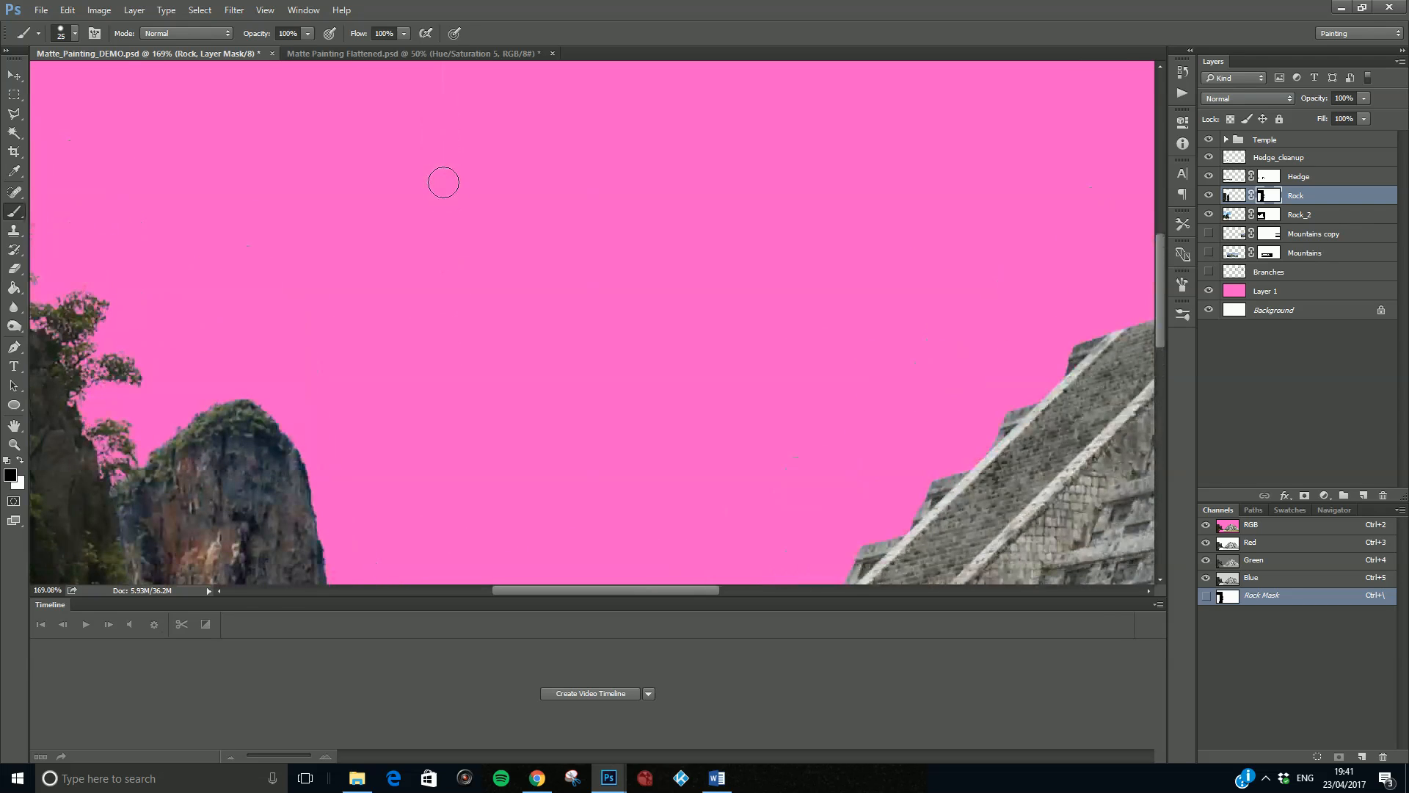
scroll(444, 173, up, 3)
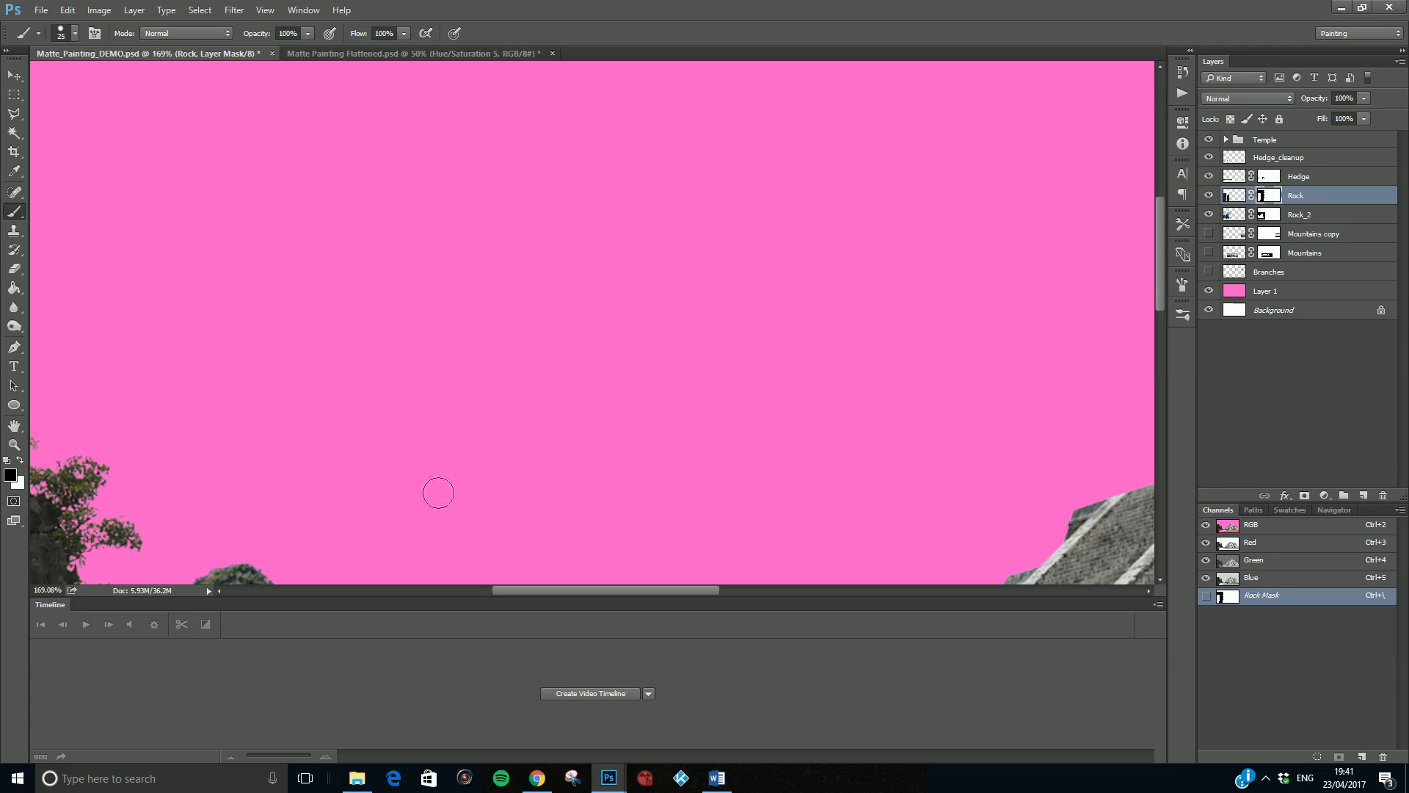
- Clean up stray remnants in the sky above the two rocks on the Rock layer's mask
drag(555, 591, 501, 598)
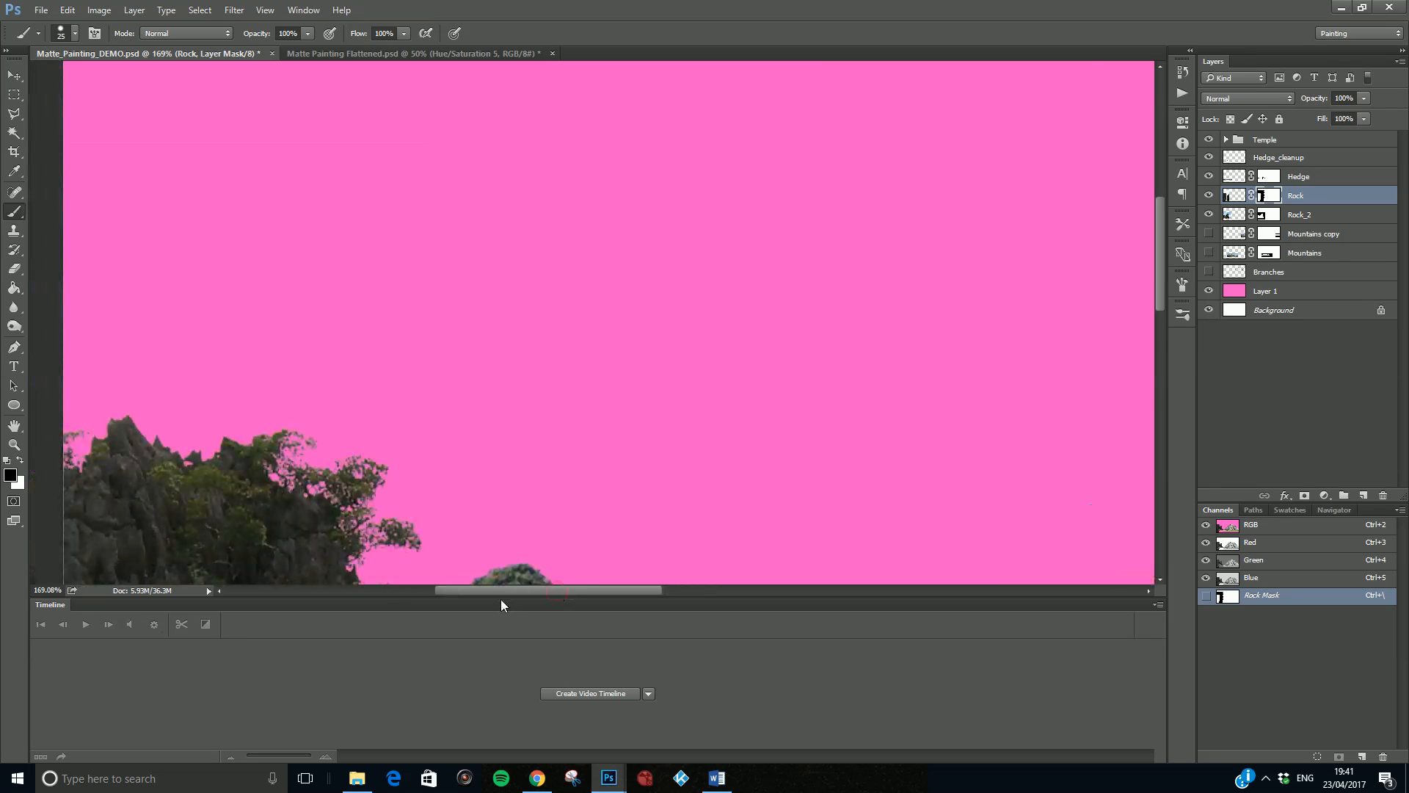
scroll(72, 153, left, 1)
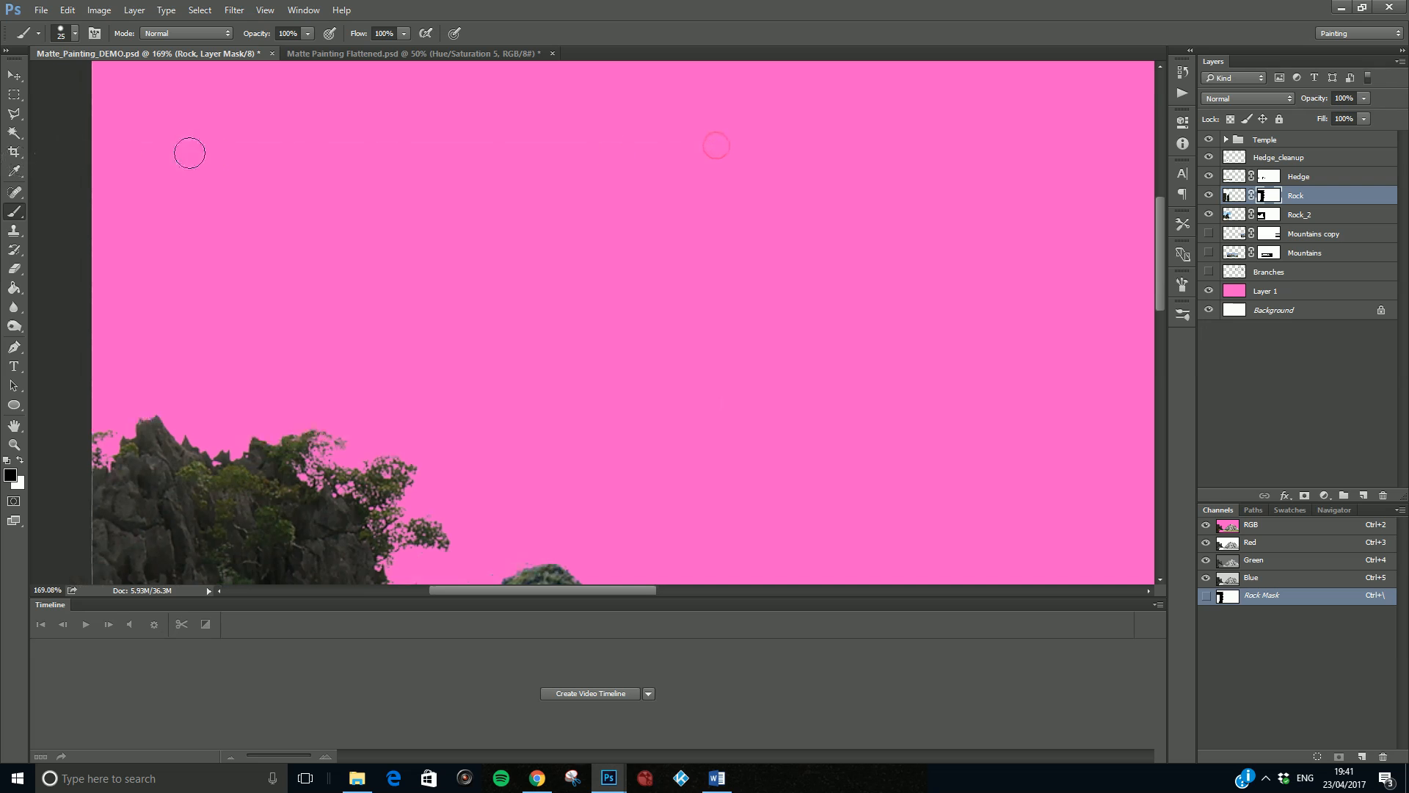
scroll(727, 303, down, 5)
scroll(772, 336, down, 5)
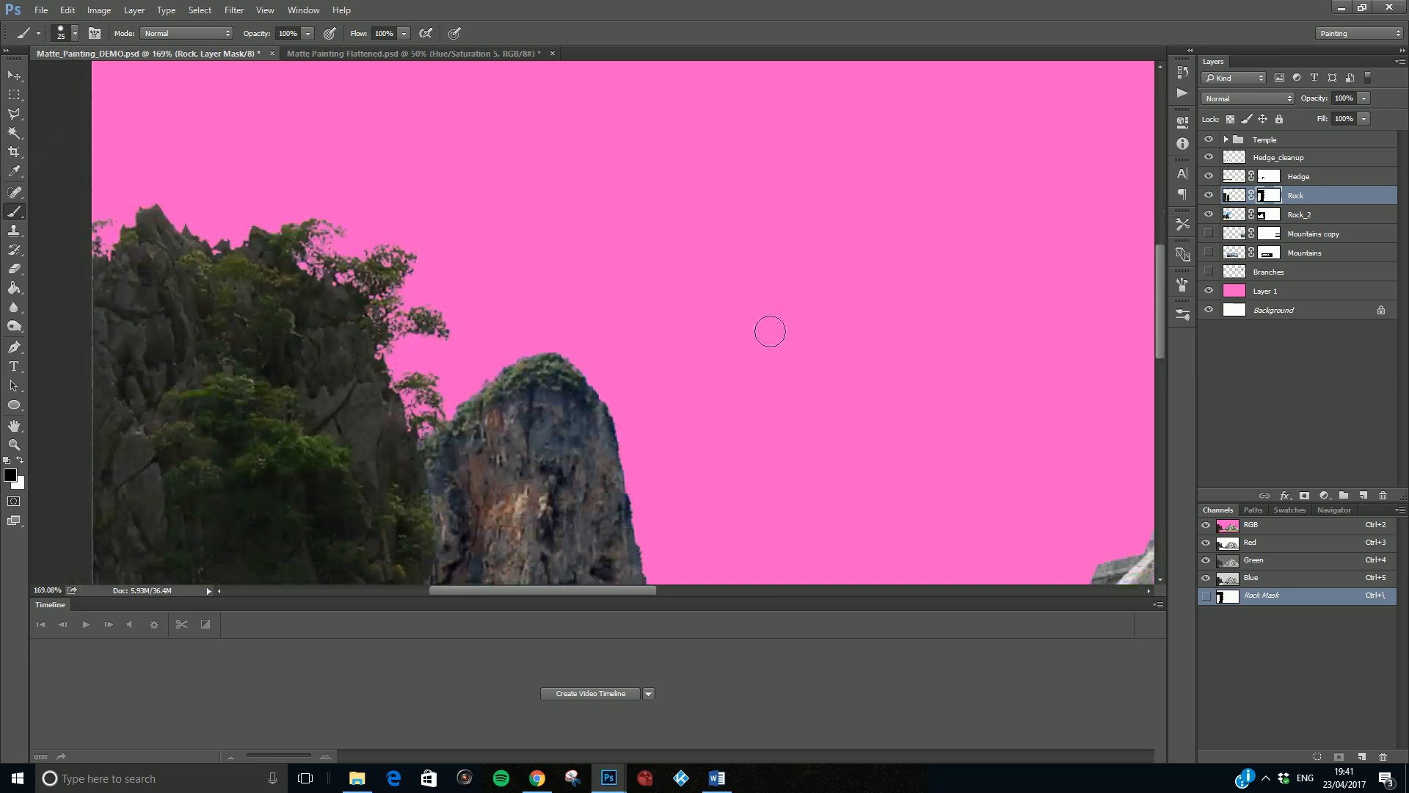
scroll(825, 425, up, 5)
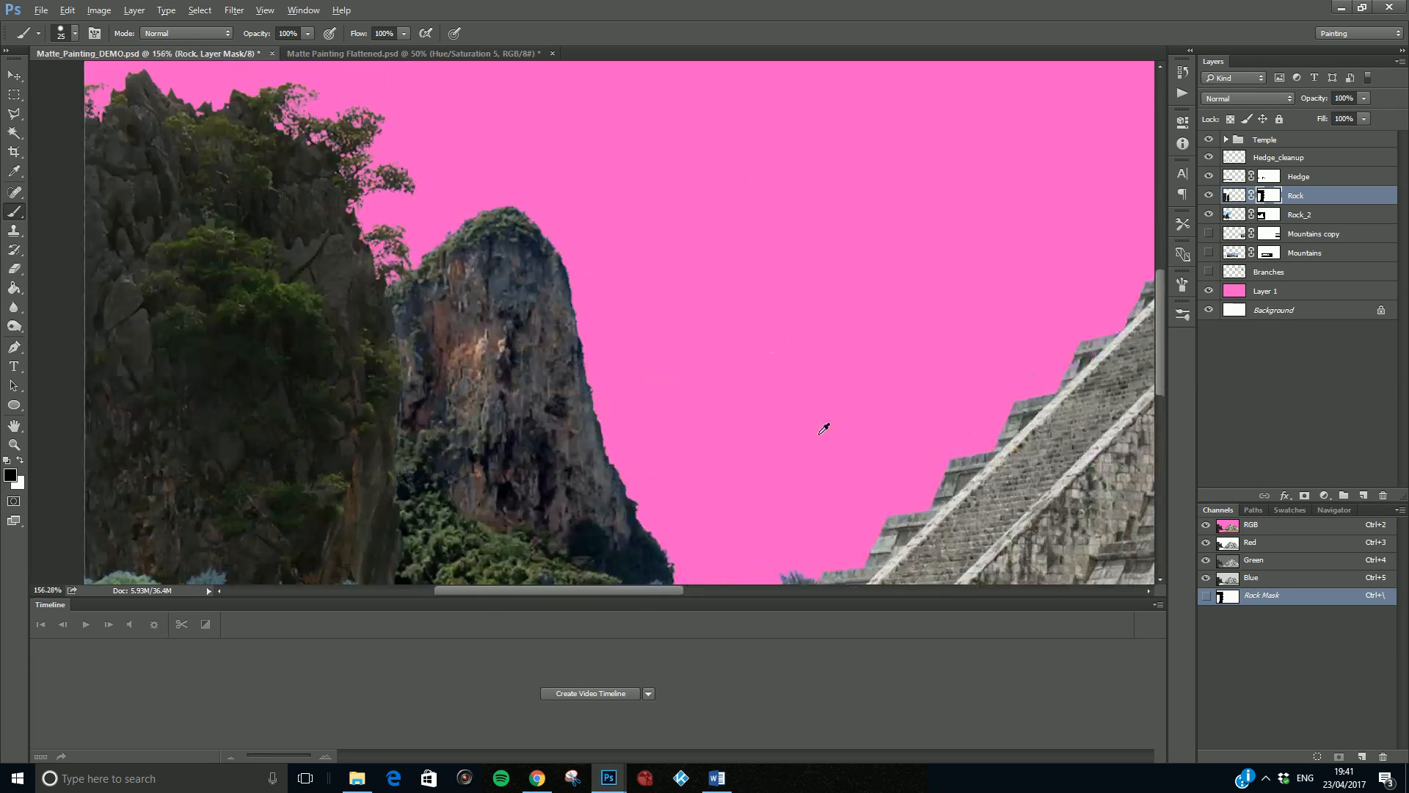
- Show both Mountains layers again and hide the pink Layer 1 backdrop
scroll(847, 394, down, 1)
scroll(854, 388, down, 8)
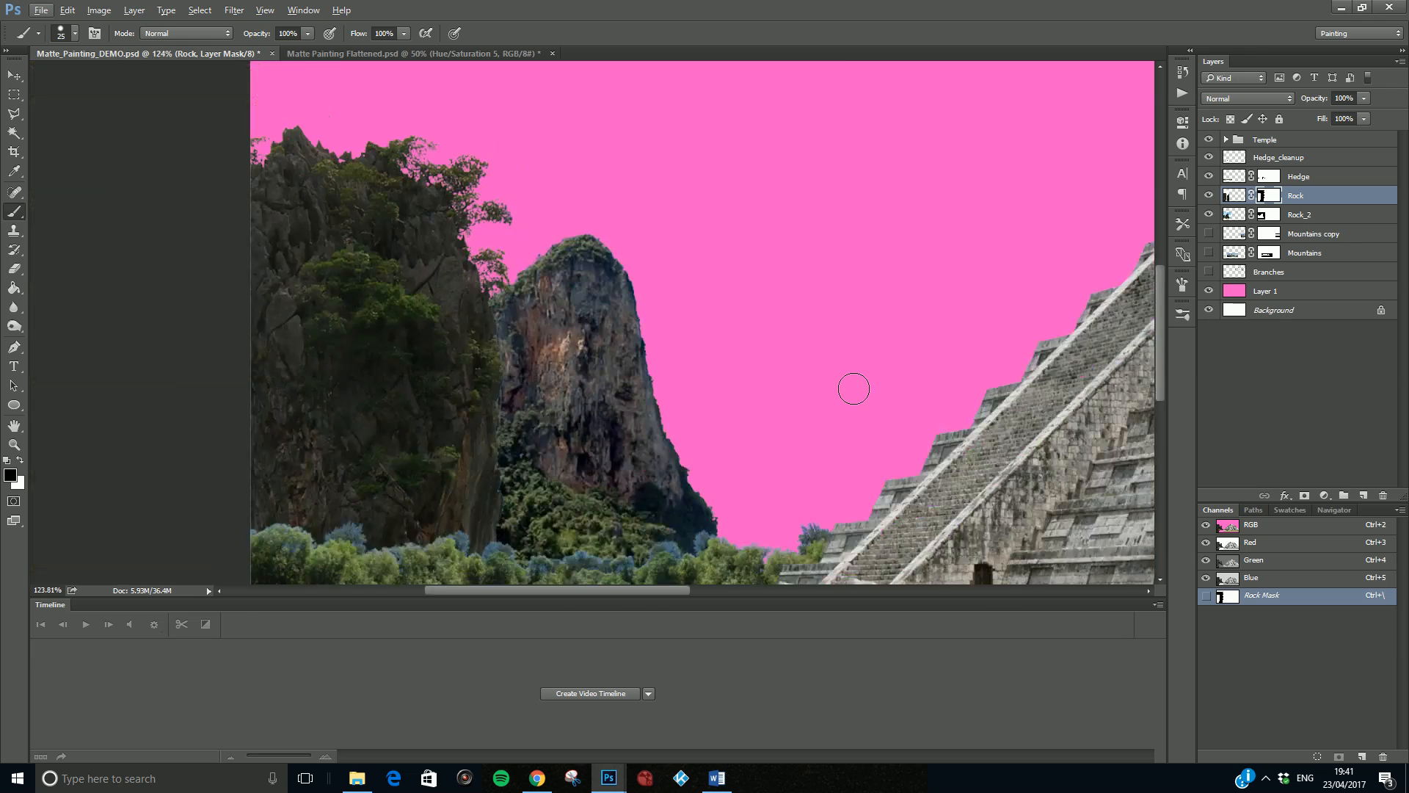
scroll(858, 382, up, 1)
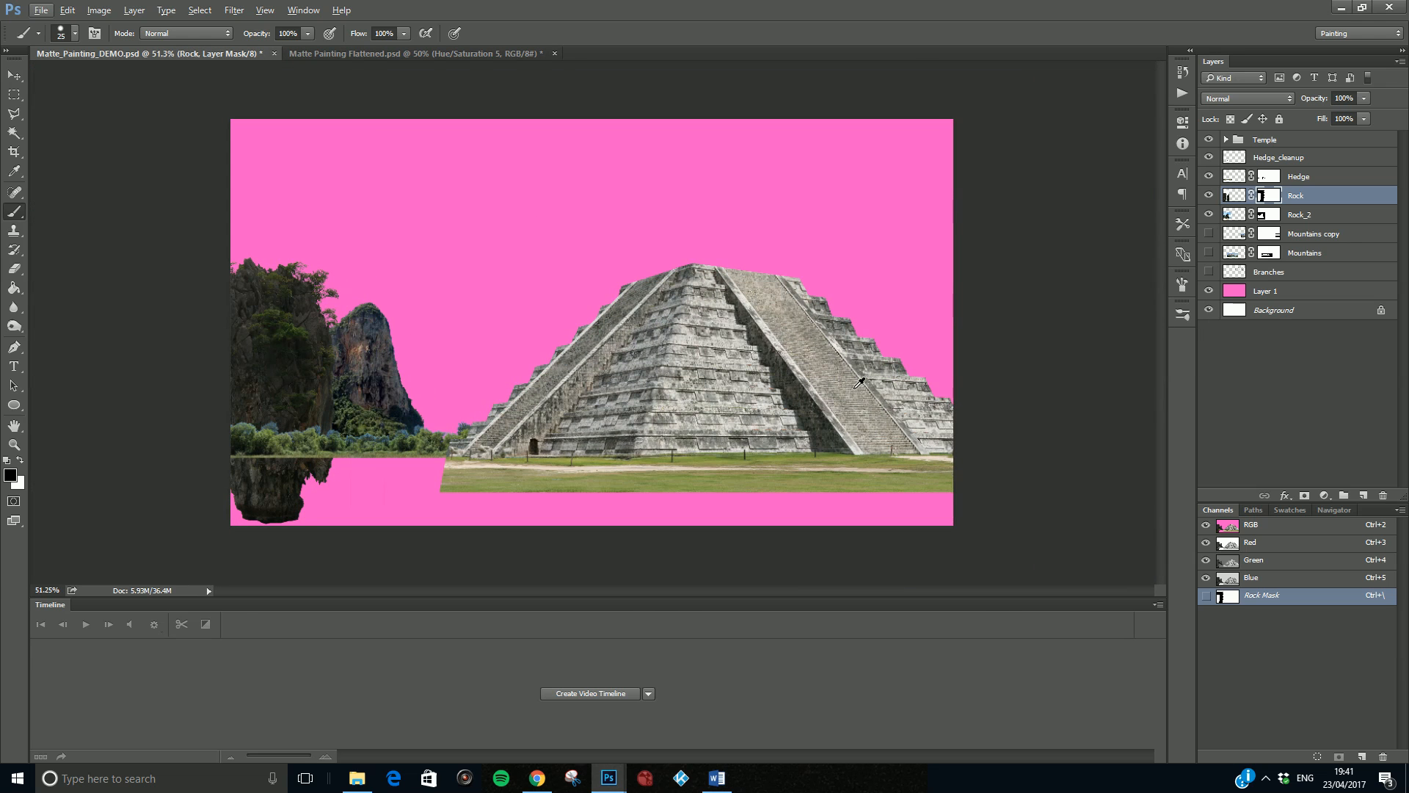
click(1209, 233)
click(1209, 252)
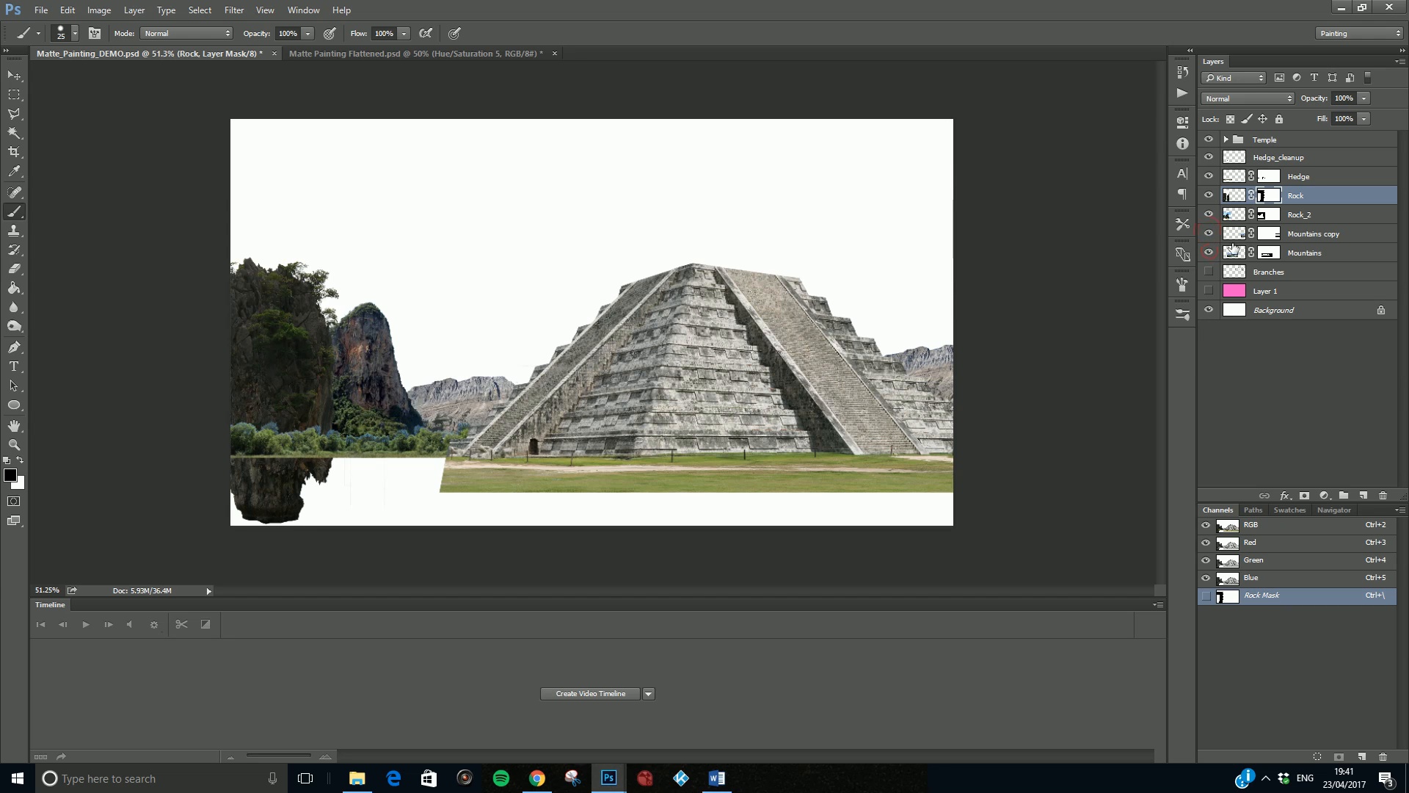
- Move the Mountains layer above Mountains copy and rename it Mountains left
drag(1305, 258, 1314, 240)
double_click(1310, 234)
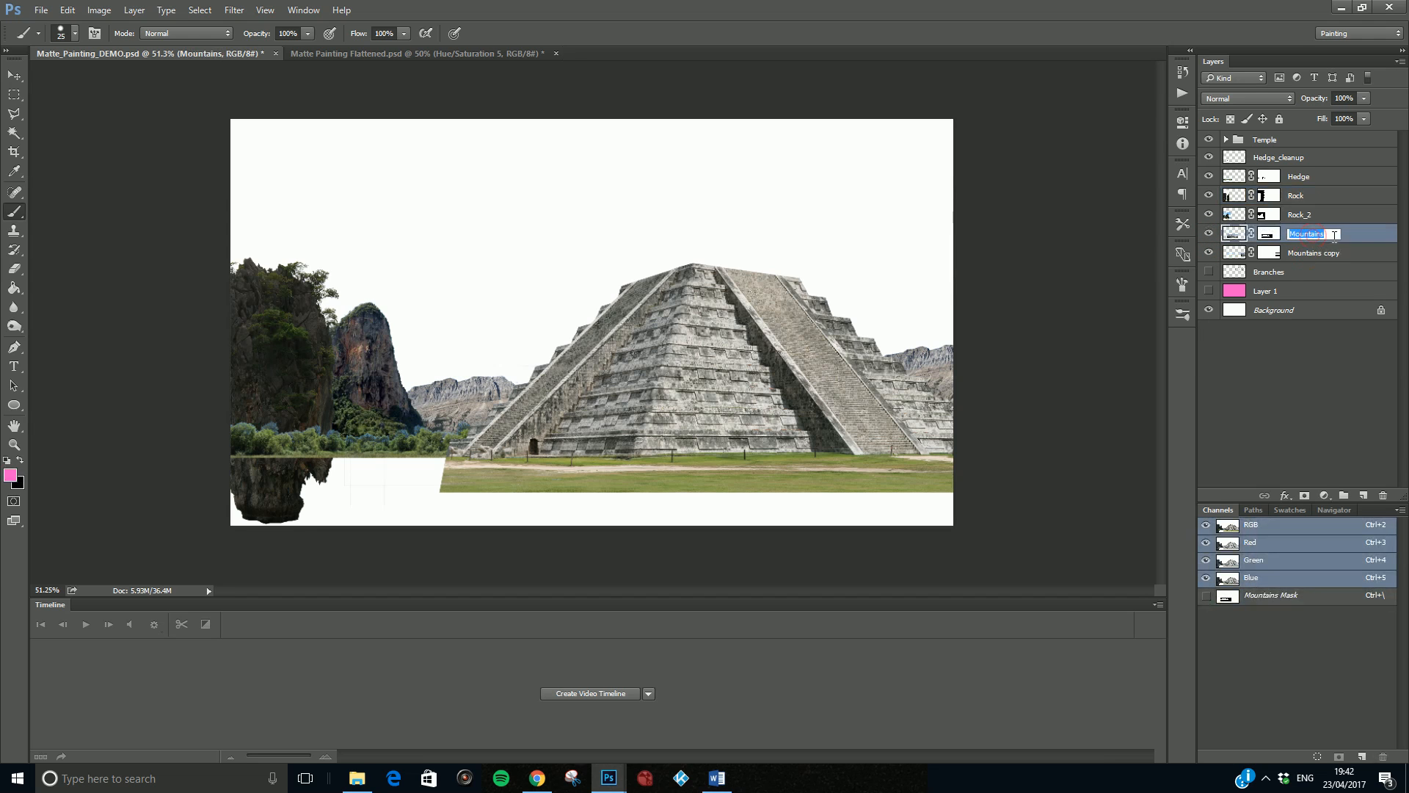
click(1333, 234)
text(left)
- Rename the Mountains copy layer as Mountains right
double_click(1334, 253)
click(1346, 253)
key(BackSpace)
key(BackSpace)
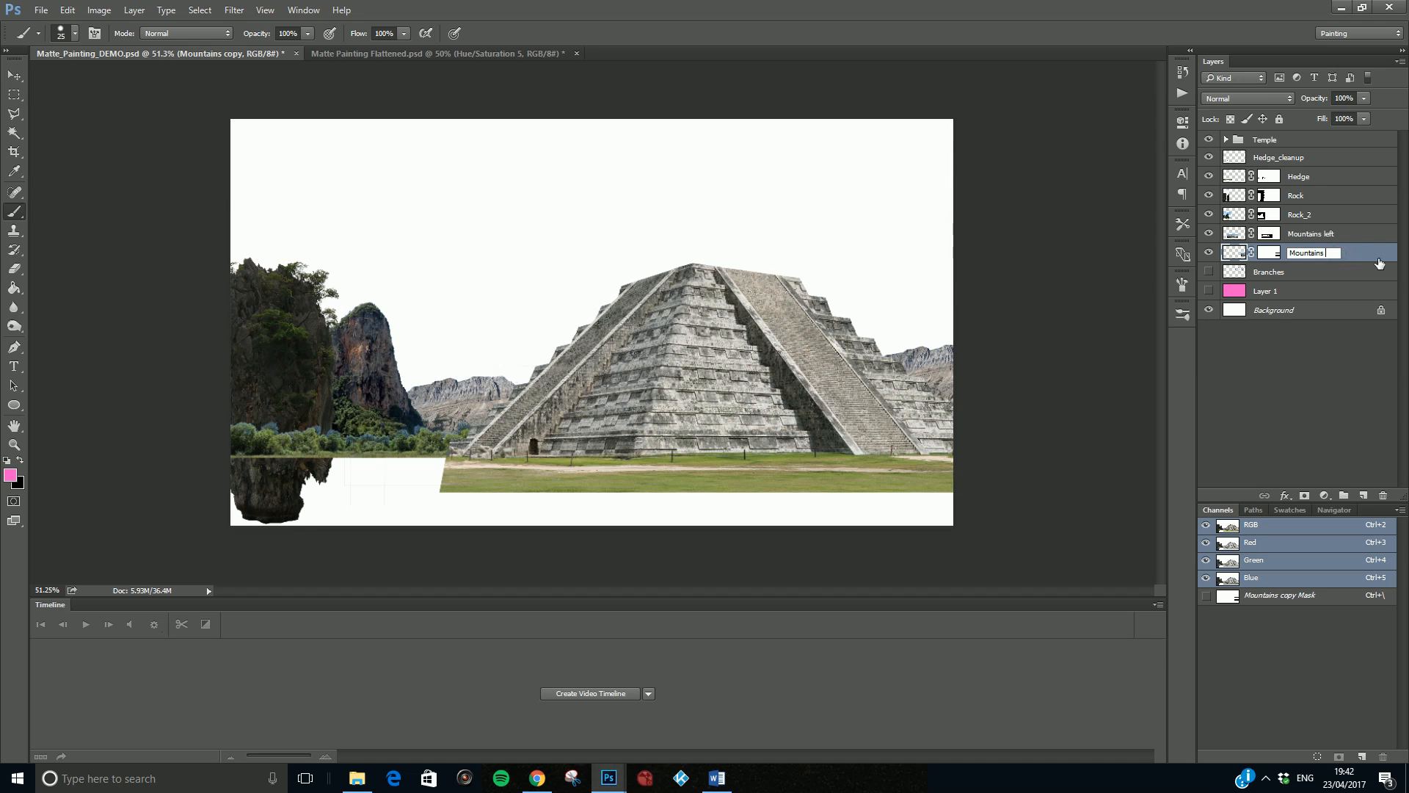
text(right)
- Move the Branches layer to the top of the layer stack and make it visible
click(1290, 274)
drag(1302, 276, 1288, 141)
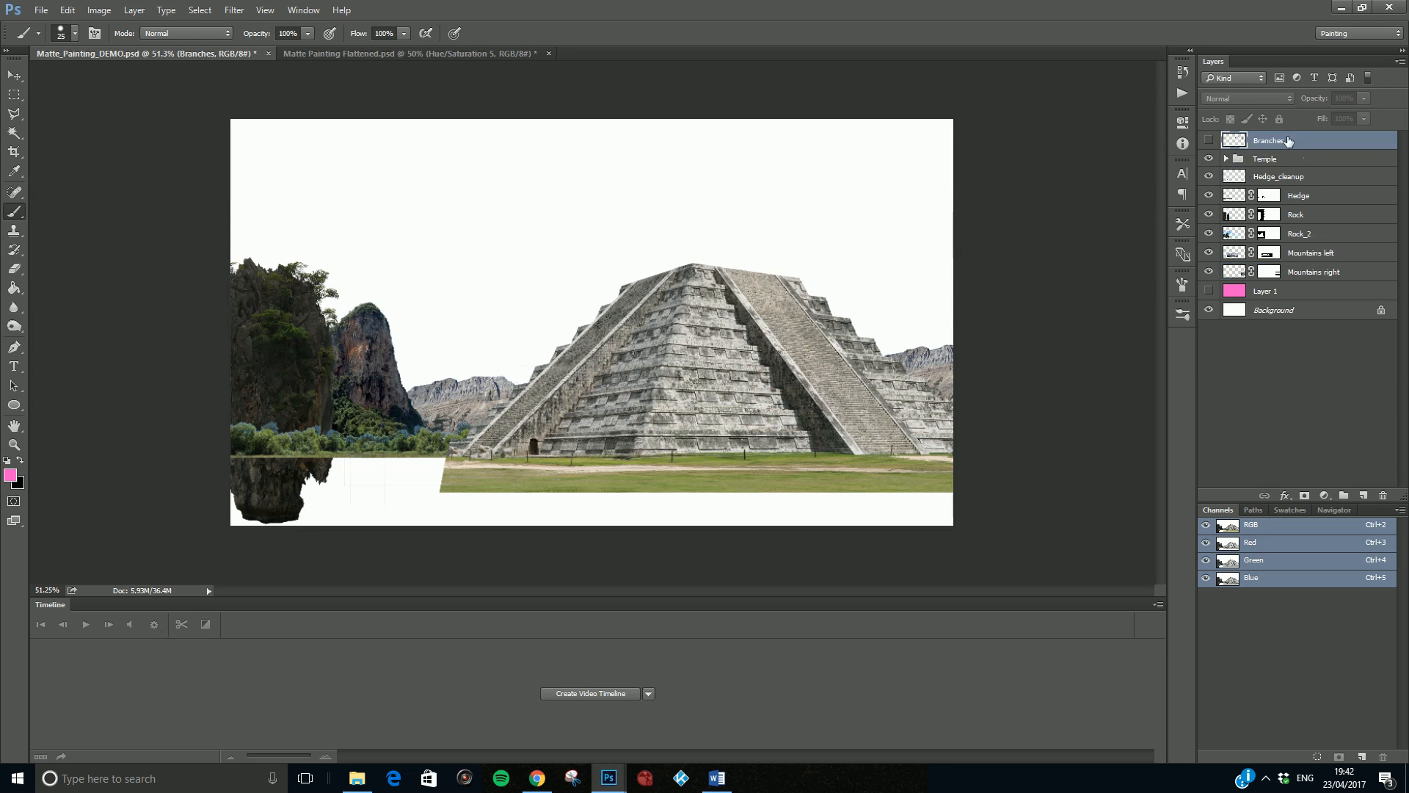
click(1209, 140)
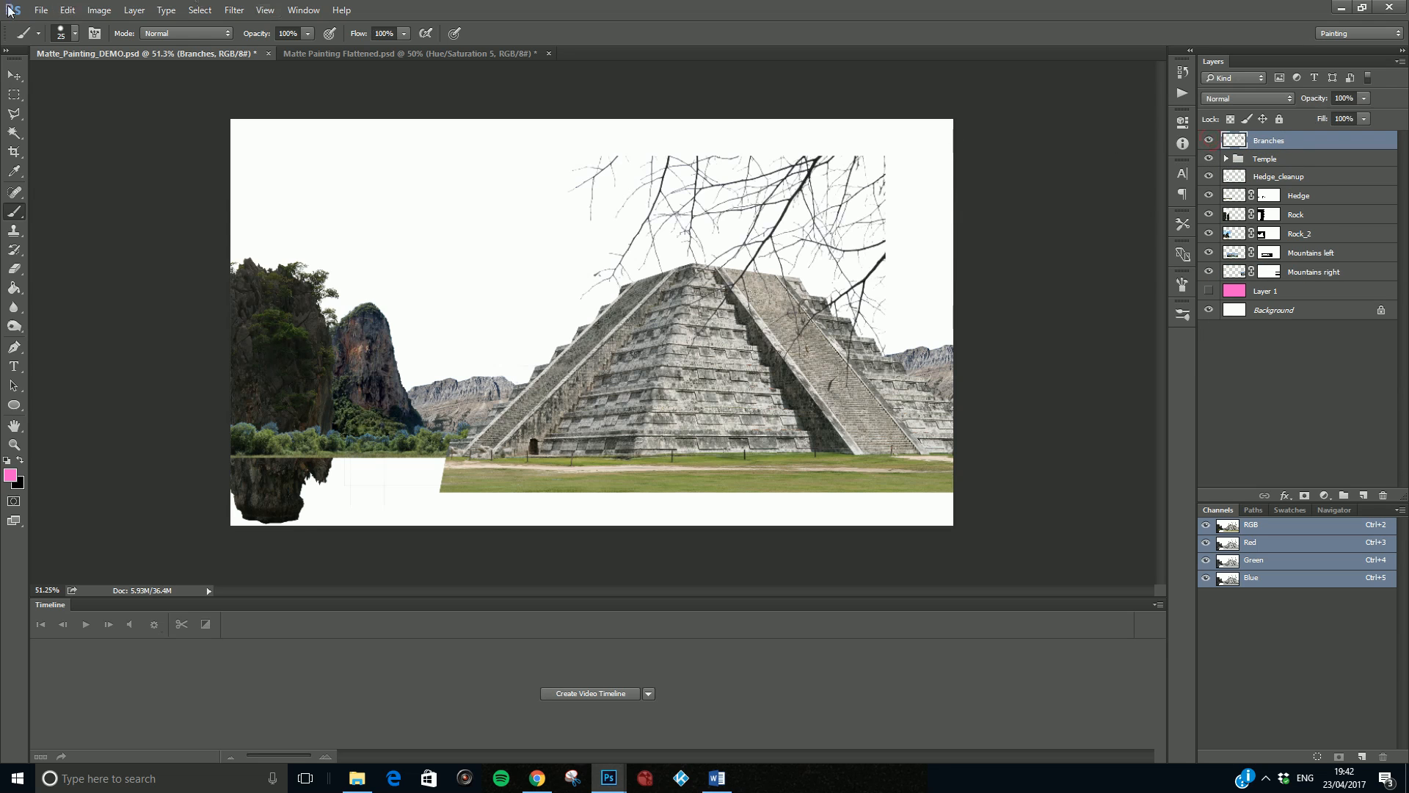
- Enlarge the branches and place them over the picture's upper right corner, reaching in front of the pyramid
click(14, 76)
drag(887, 157, 1035, 42)
drag(850, 193, 826, 233)
key(Return)
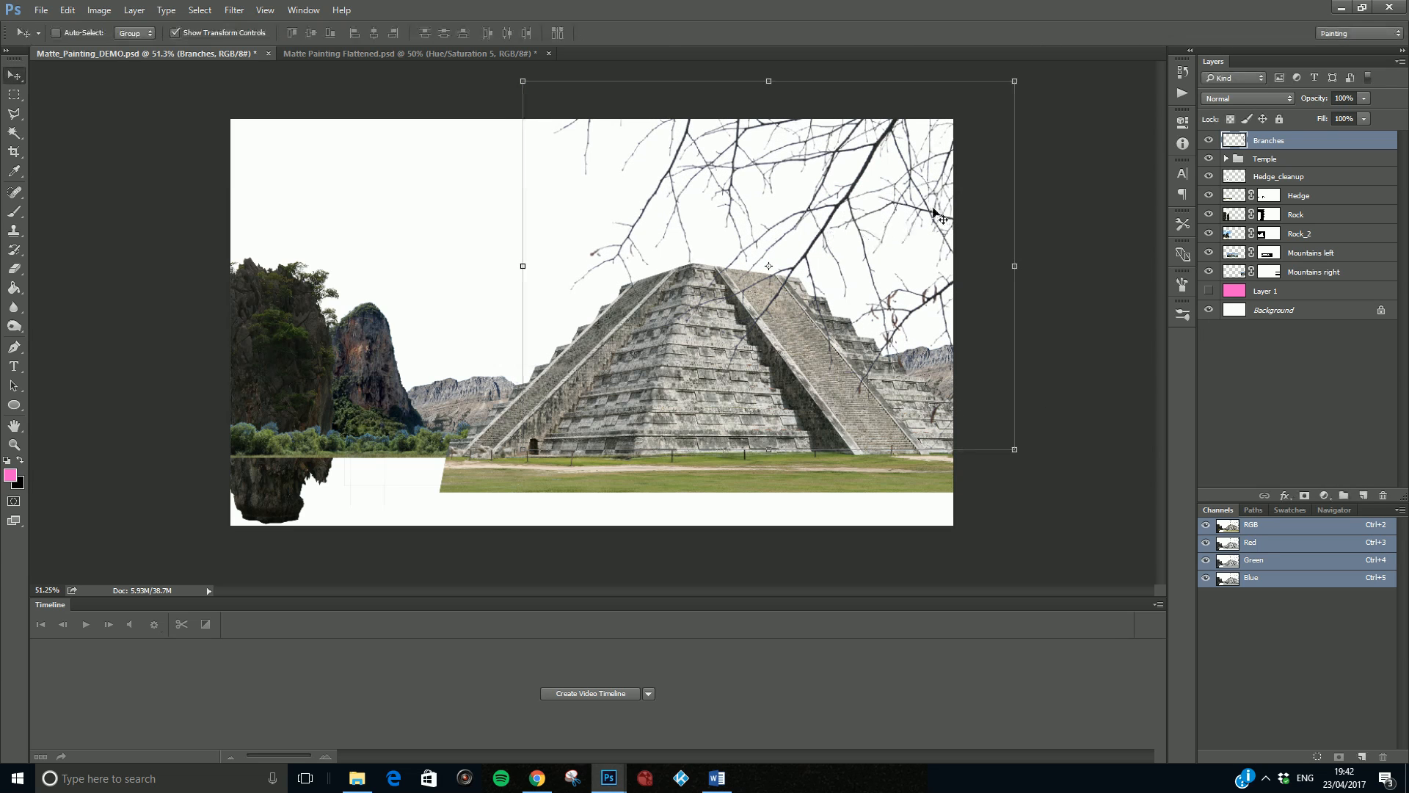
- Duplicate the Branches layer, rotate the copy about -69 degrees and place it over the picture's upper left corner
drag(1290, 147, 1363, 496)
drag(734, 213, 534, 255)
drag(706, 140, 353, 100)
drag(462, 295, 298, 199)
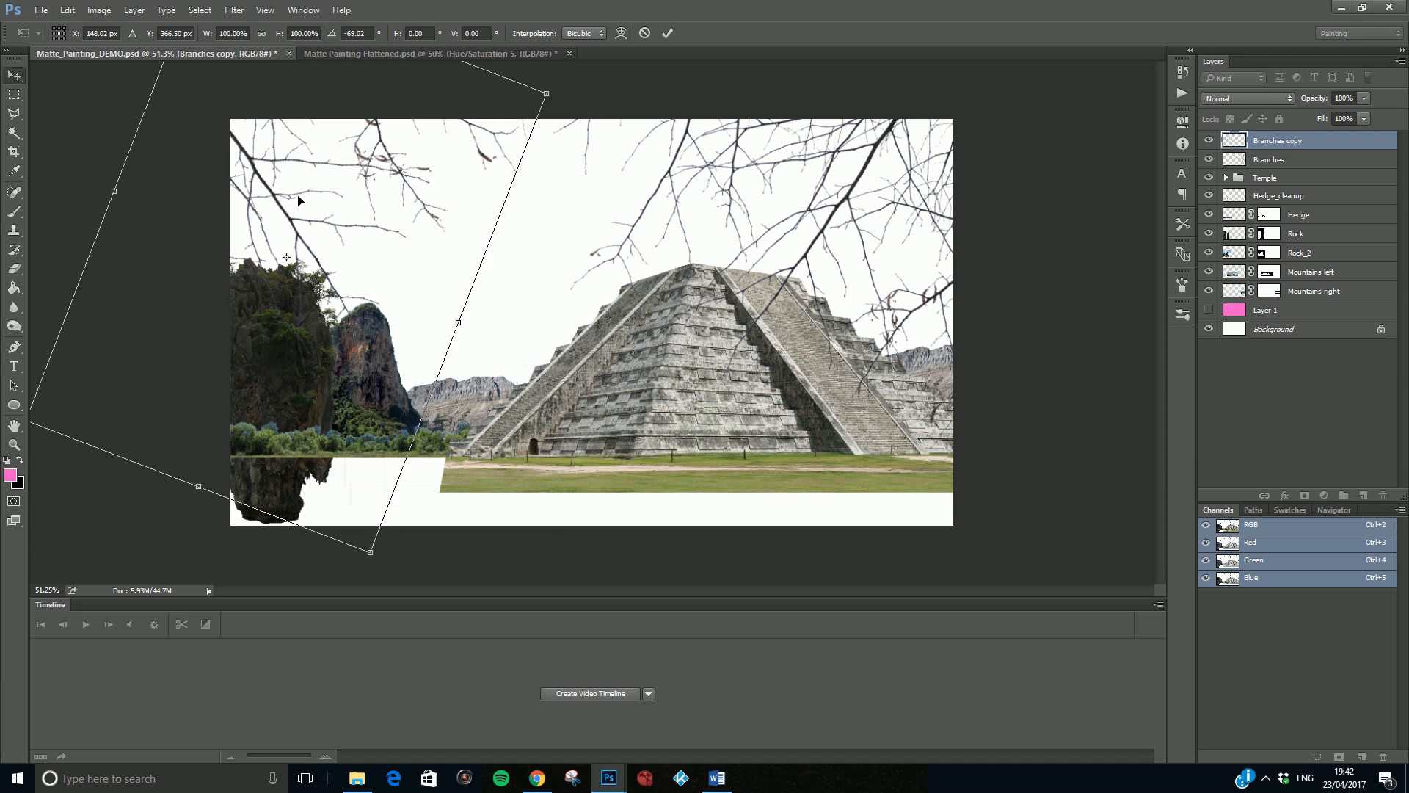
key(Return)
- Duplicate the Branches copy layer, scale it to about 111%, rotate it about -162 degrees and place it over the picture's lower right corner
drag(1286, 141, 1366, 492)
drag(435, 123, 578, 466)
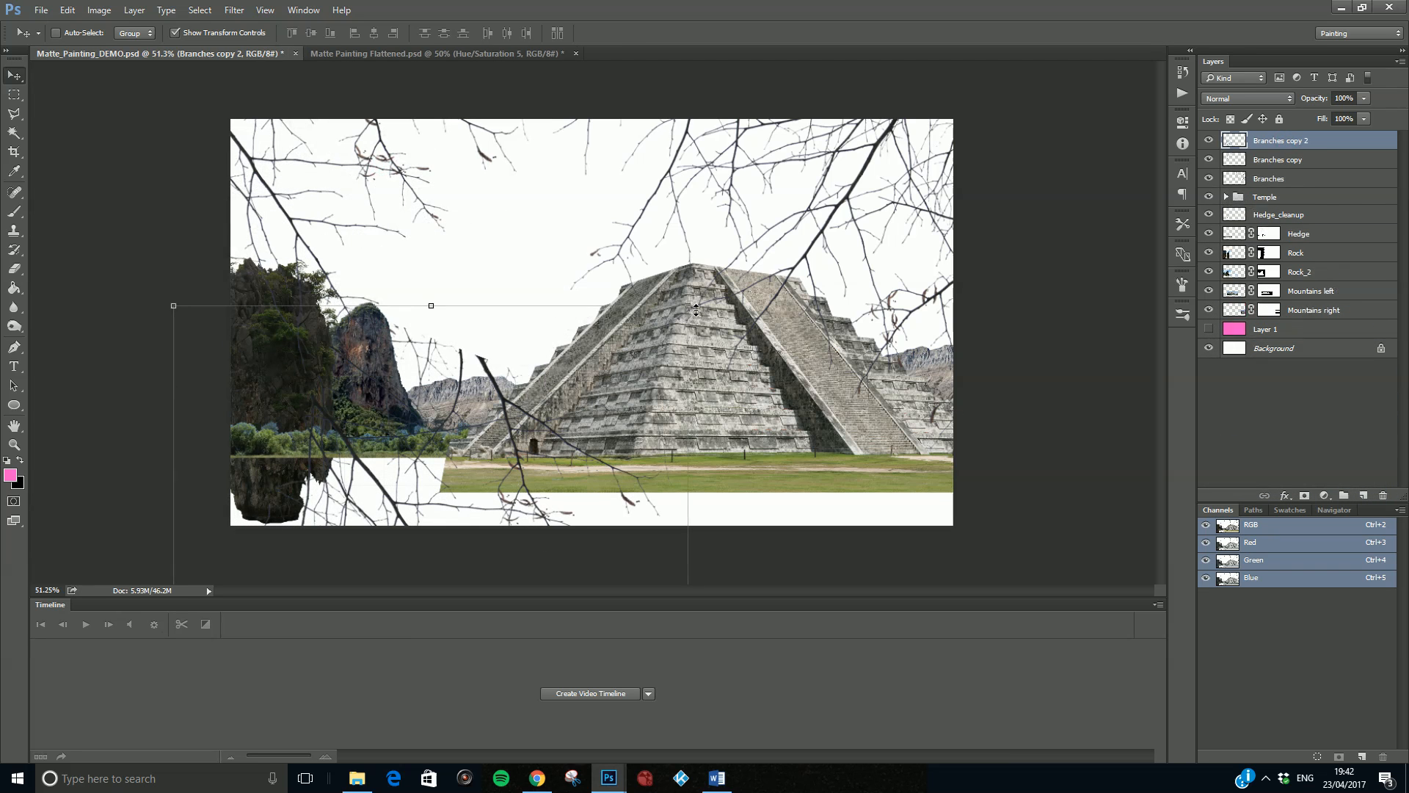
drag(701, 296, 90, 367)
drag(408, 480, 402, 435)
drag(537, 372, 571, 275)
drag(664, 140, 826, 156)
drag(424, 352, 424, 339)
drag(599, 288, 954, 313)
drag(506, 132, 455, 659)
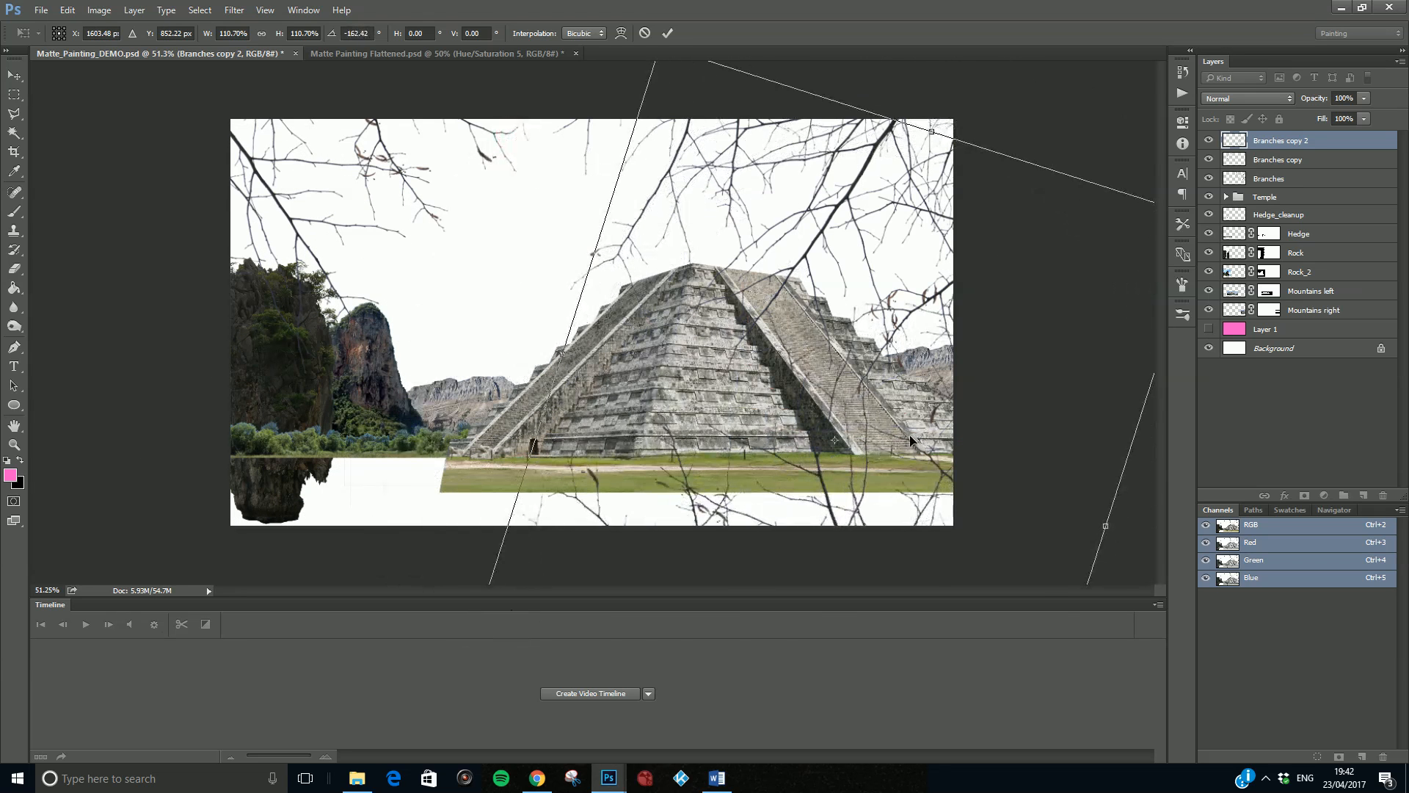
drag(910, 441, 914, 425)
key(Return)
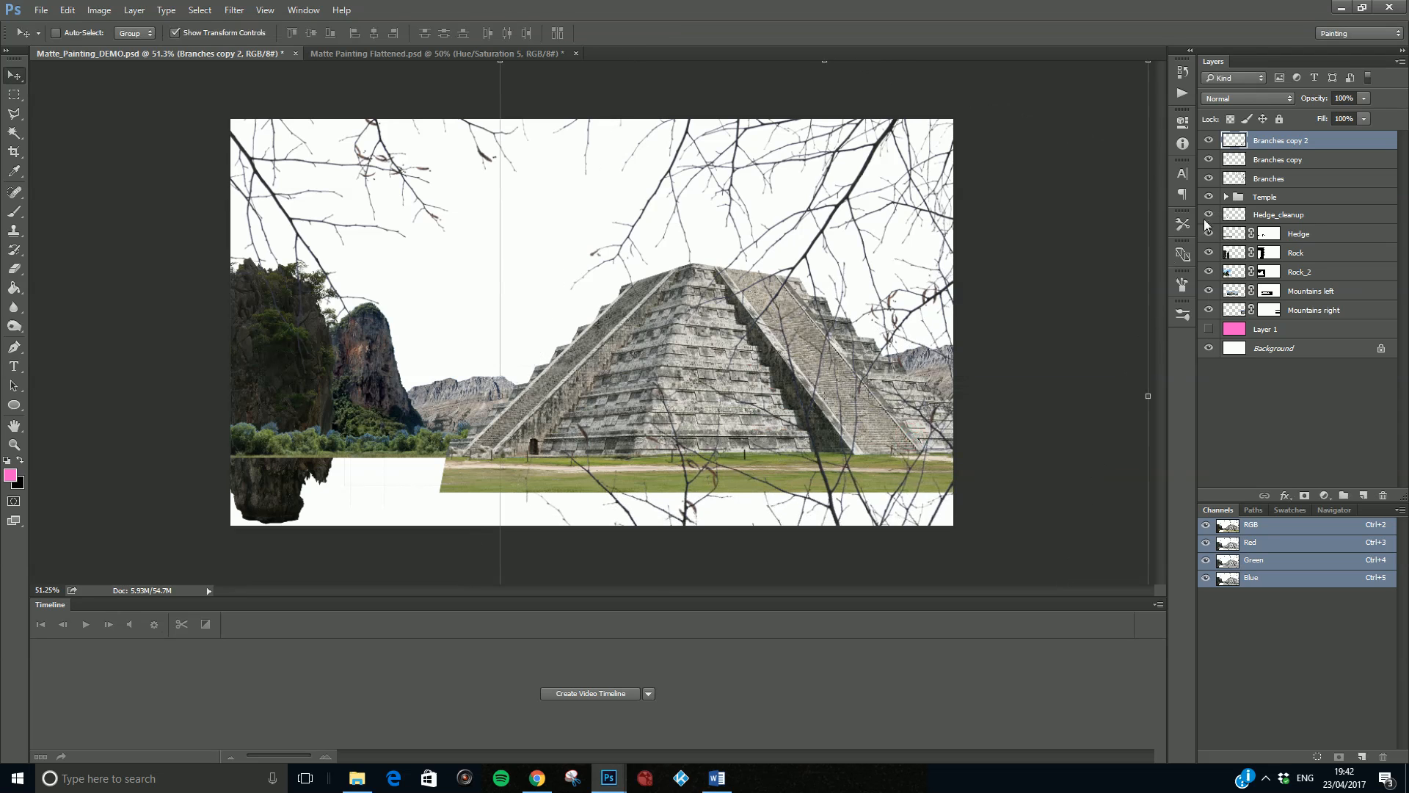
- Identify the original Branches layer by toggling its visibility and rename it Branches_TL
double_click(1296, 161)
click(1274, 179)
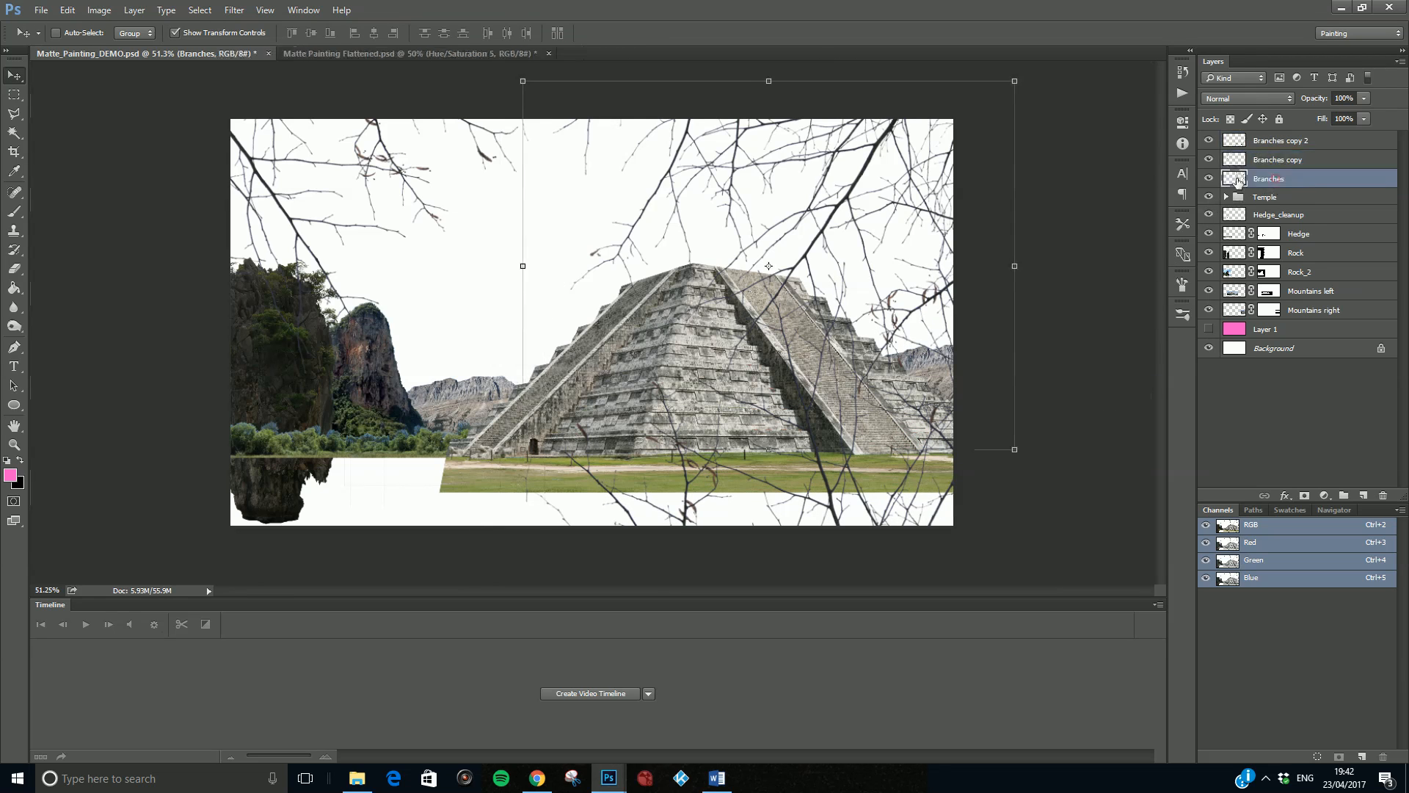
click(1208, 178)
click(1208, 178)
double_click(1277, 179)
- Rename the Branches copy layer as Branches TL and the original upper right branches layer as Branches_TR
click(1274, 160)
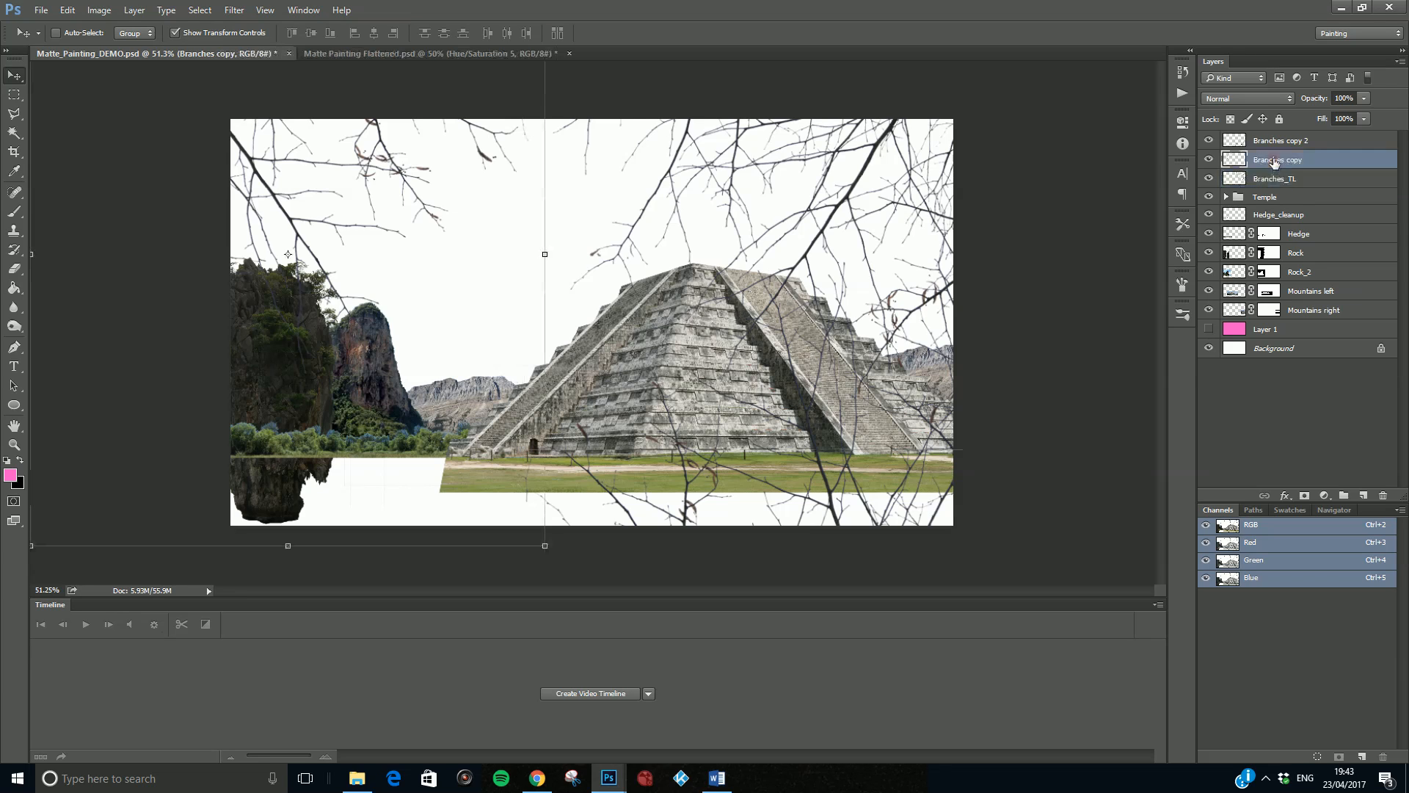
double_click(1275, 161)
click(1310, 166)
double_click(1290, 178)
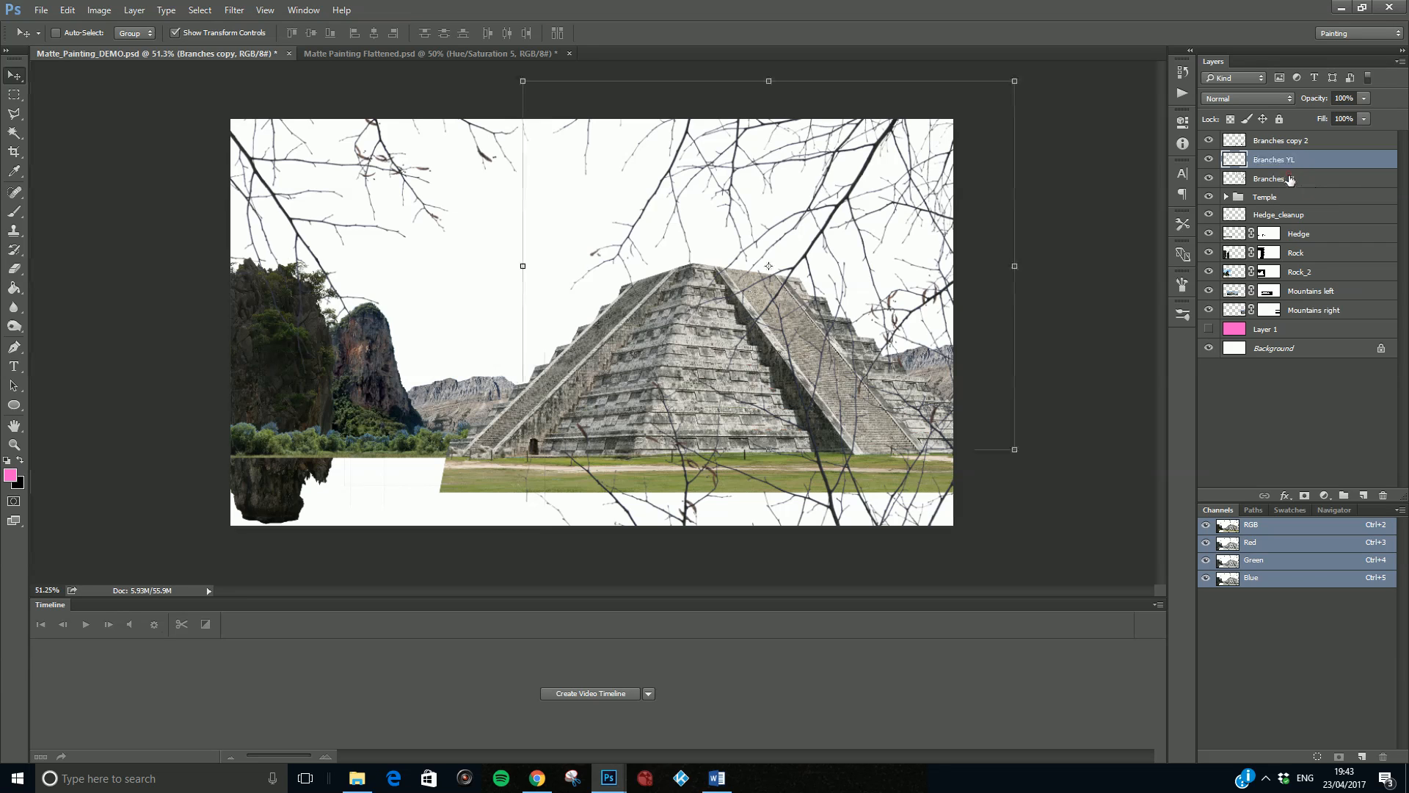
click(1297, 181)
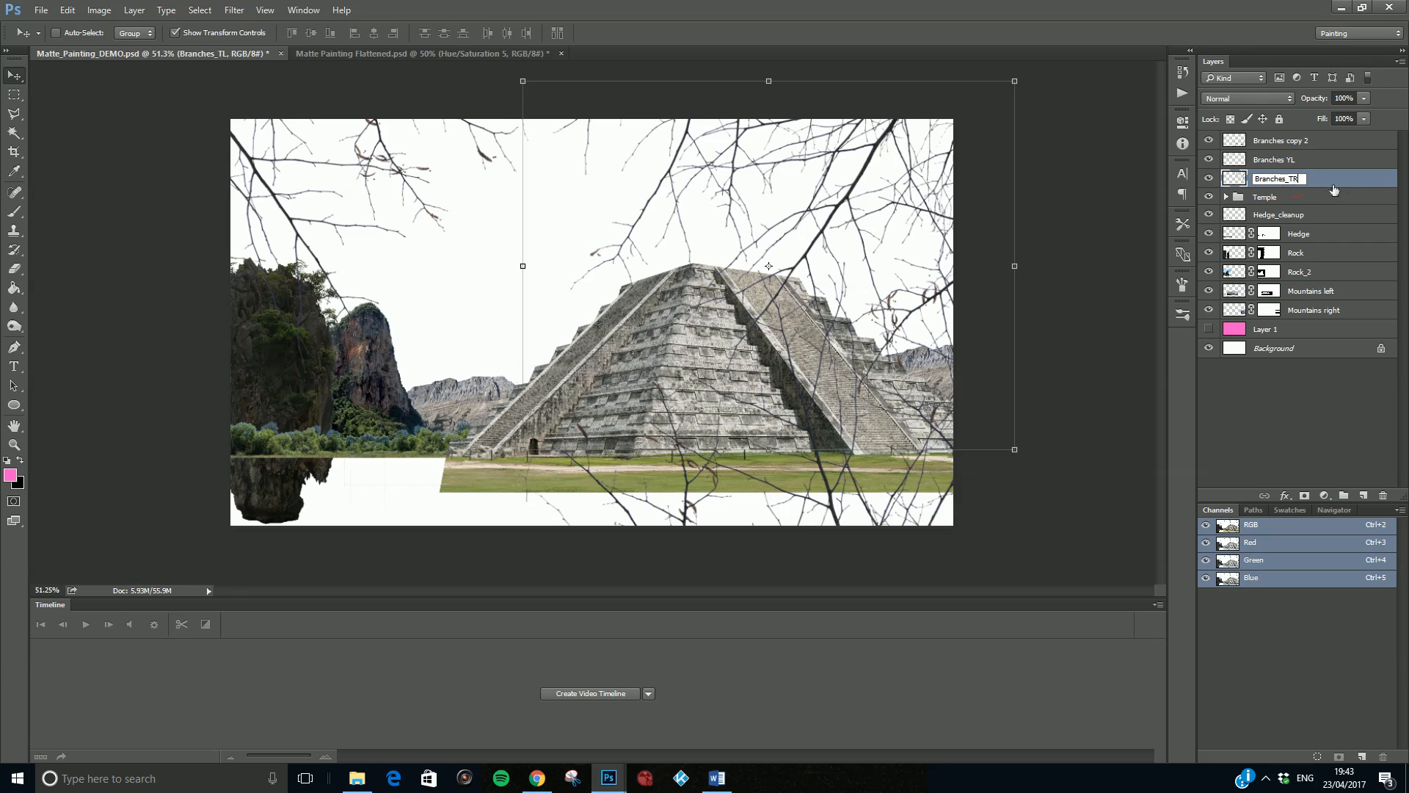
click(1296, 165)
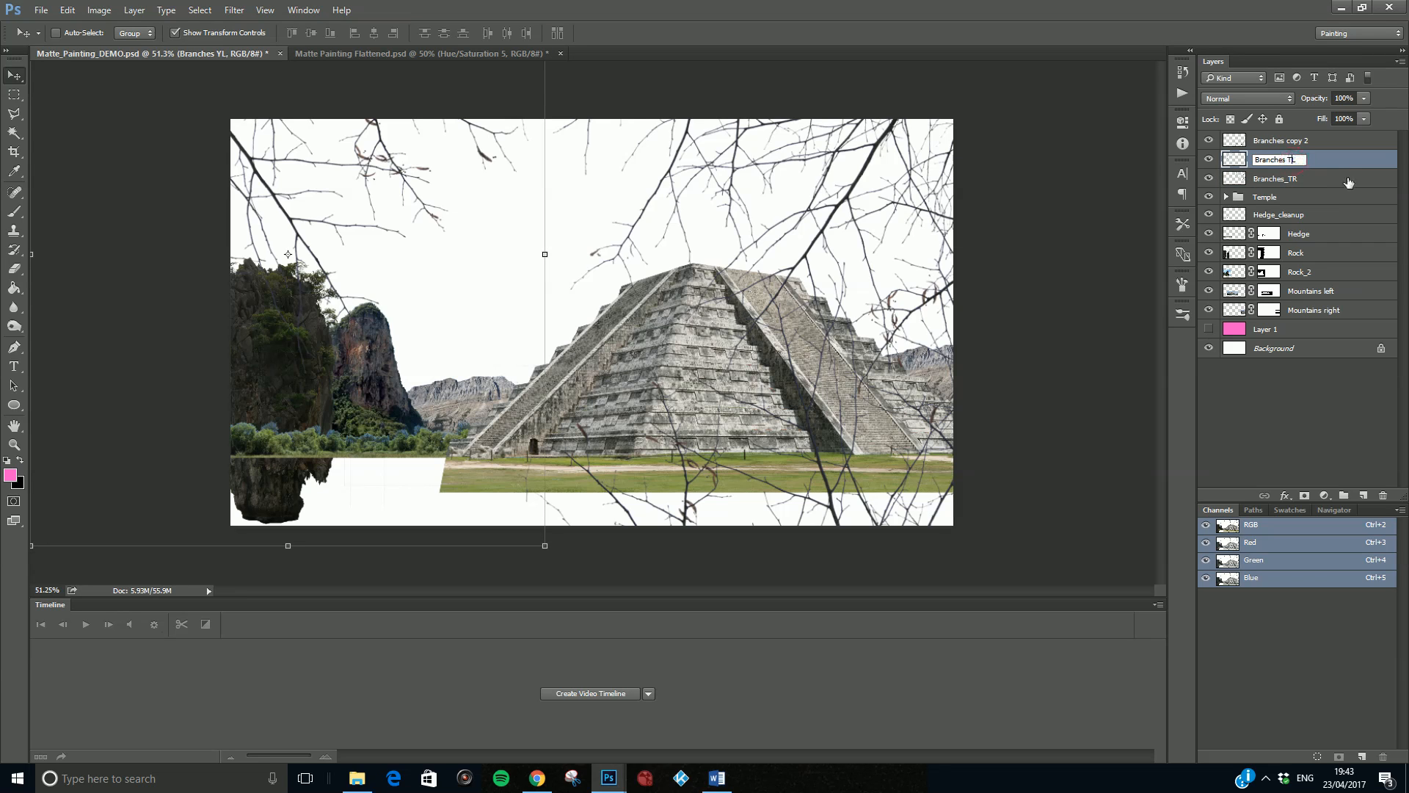
- Rename the Branches copy 2 layer as Branches BR
click(1270, 142)
double_click(1283, 142)
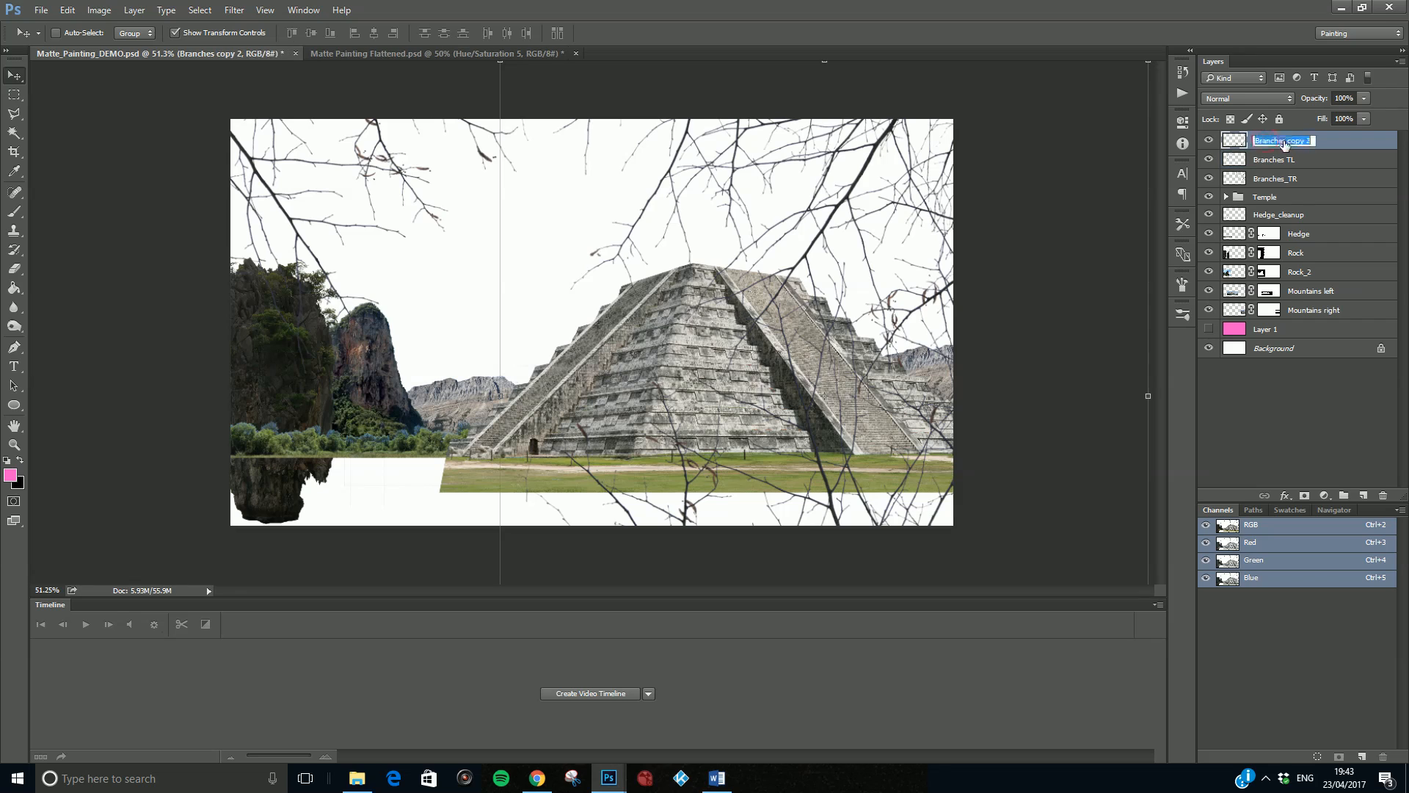
drag(1314, 141, 1283, 140)
text(BR)
- Put the three branches layers into a group named Branches and hide the group
shift+click(1321, 176)
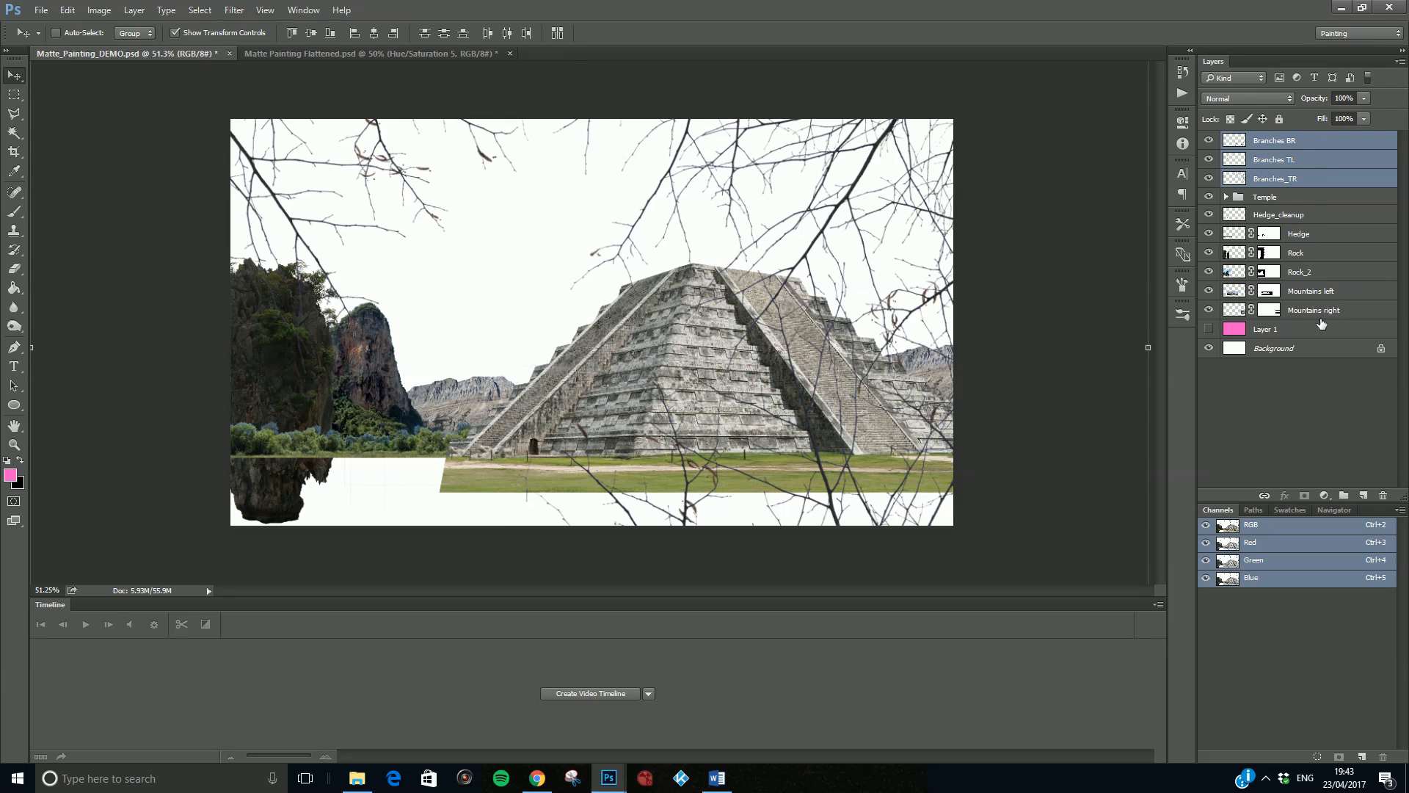
click(1342, 497)
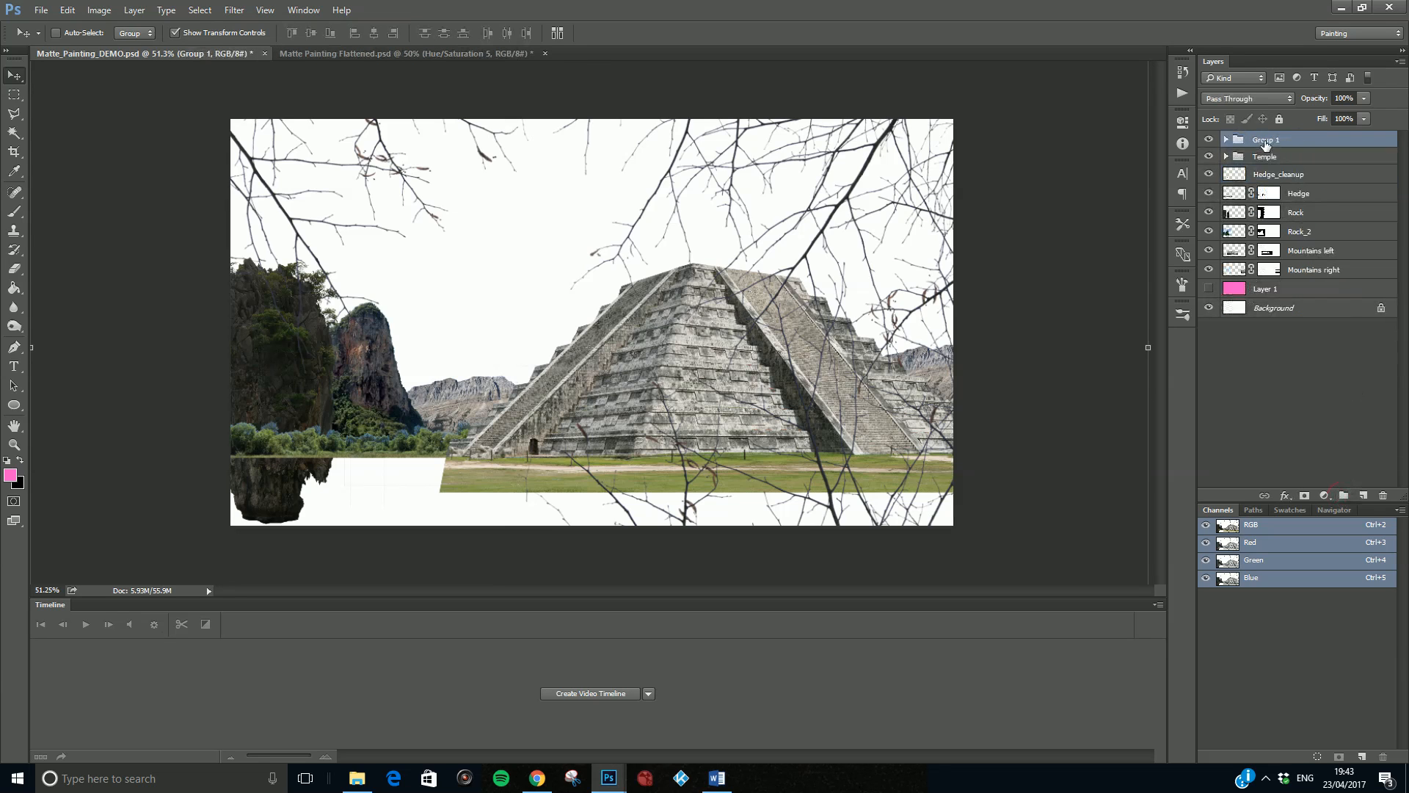
double_click(1265, 140)
text(Branches)
click(1262, 381)
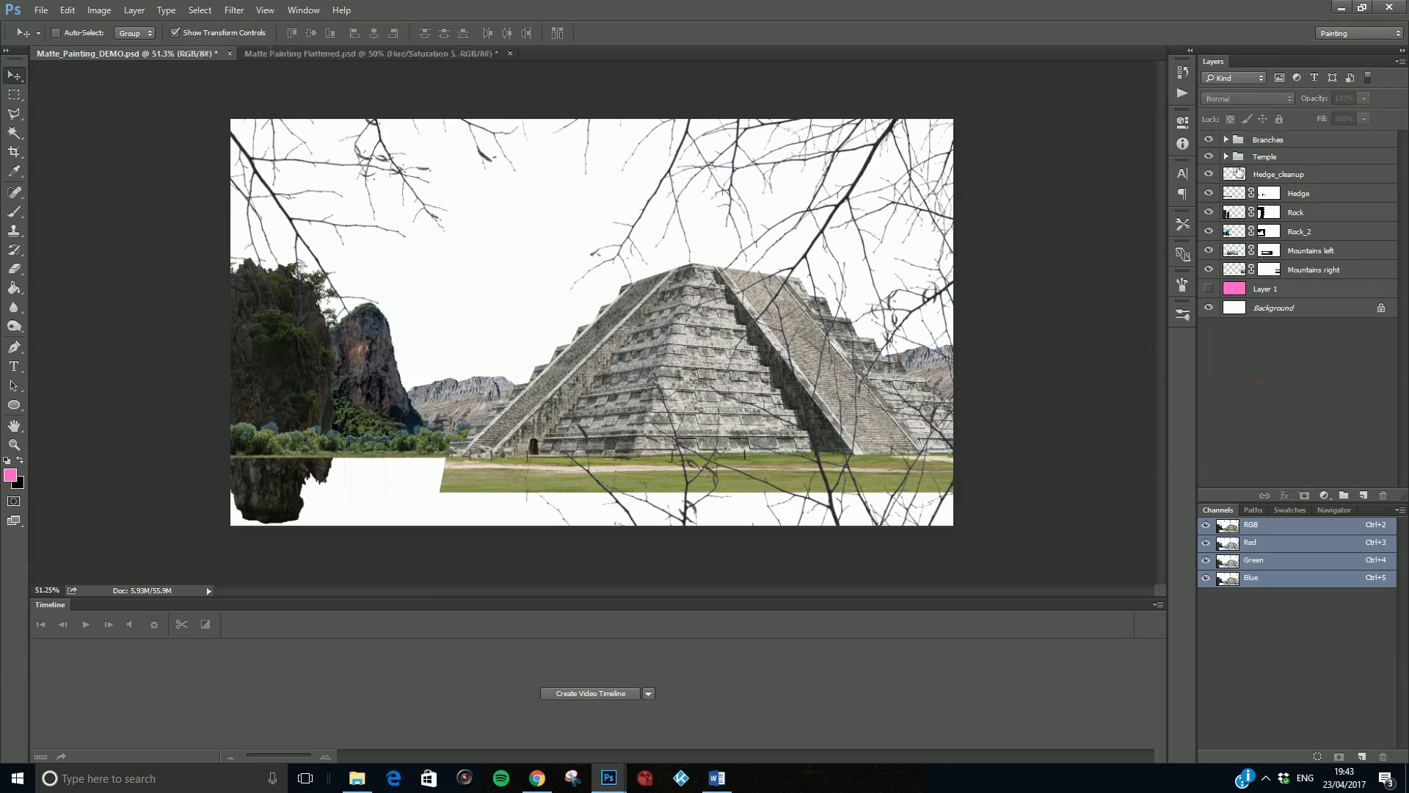
click(1209, 139)
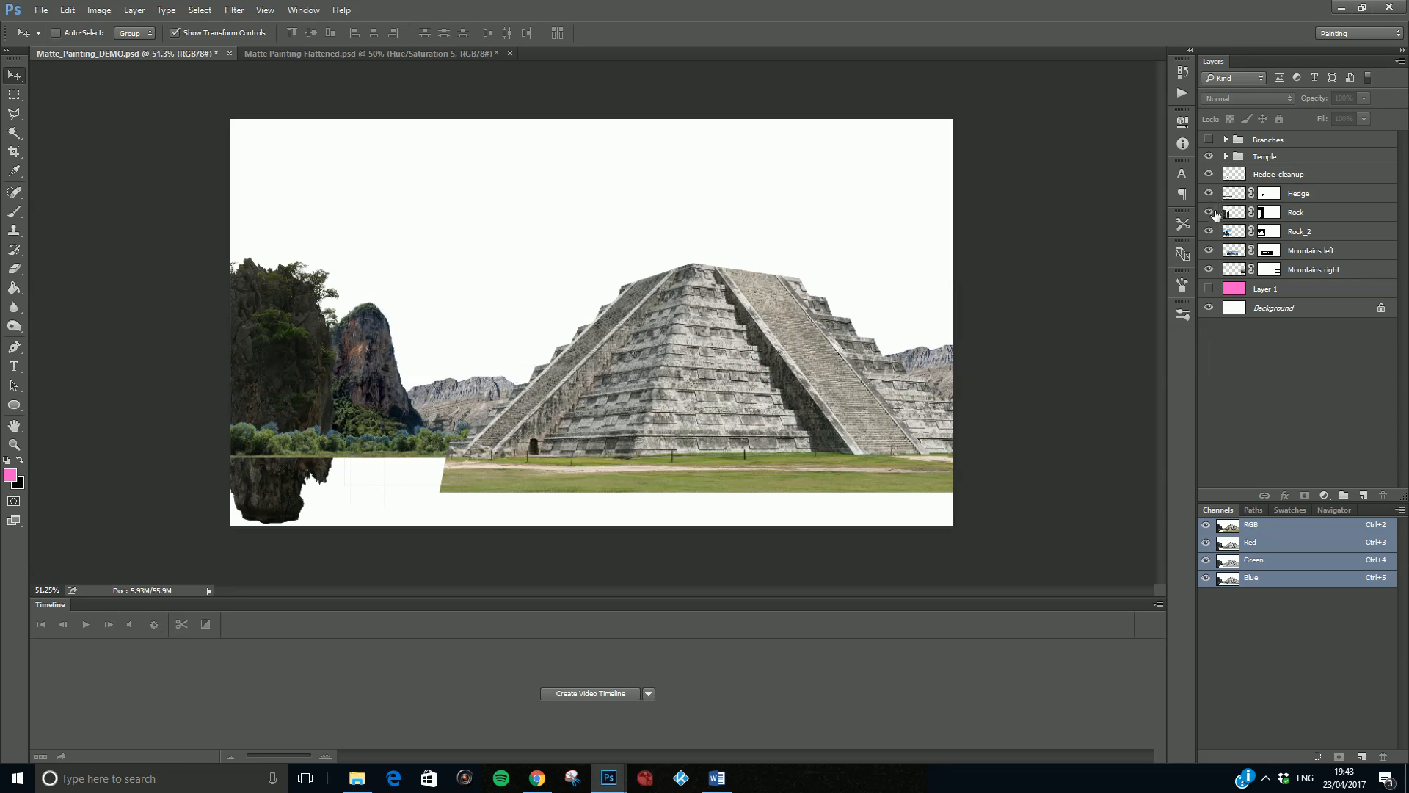
- Open clouds.jpg from the Source Images folder
click(46, 12)
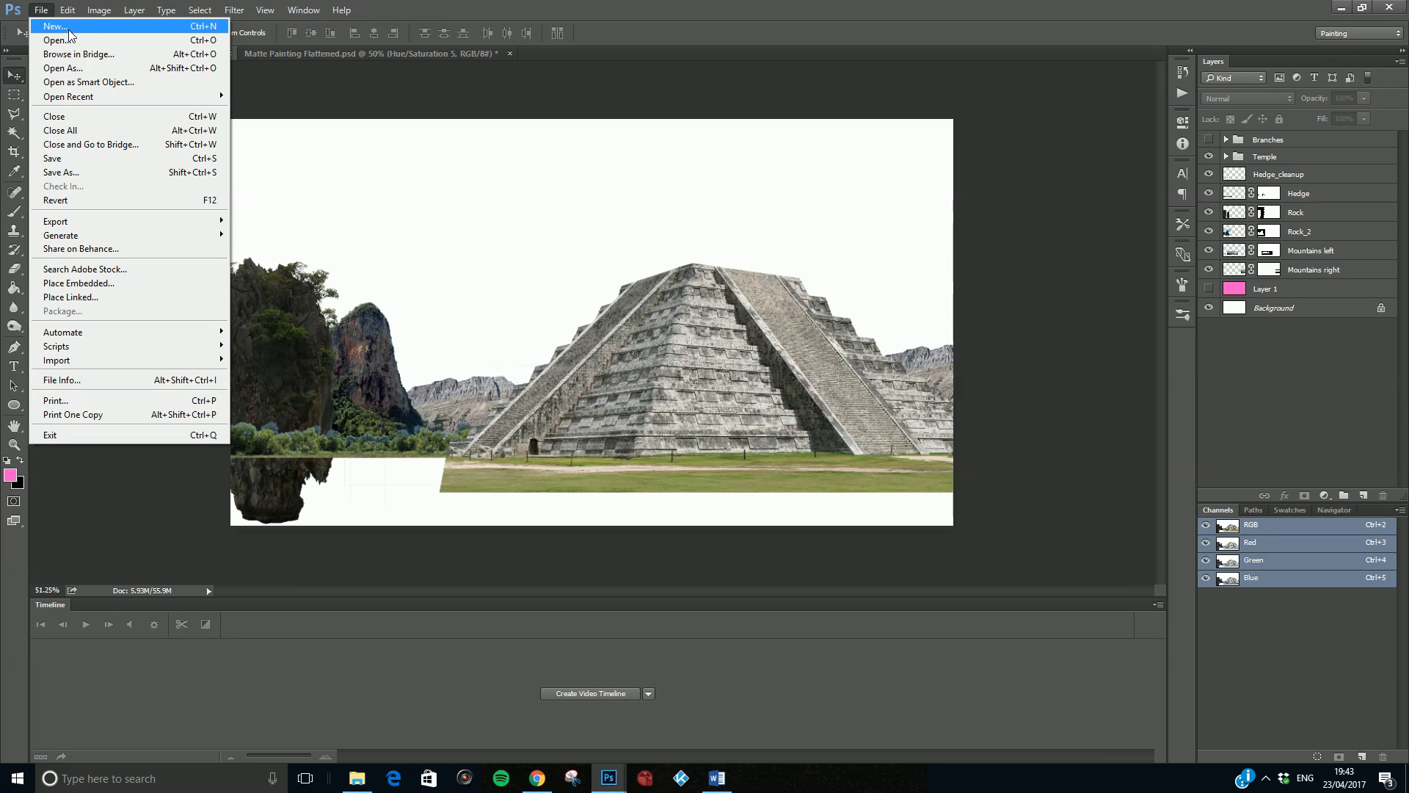
click(70, 40)
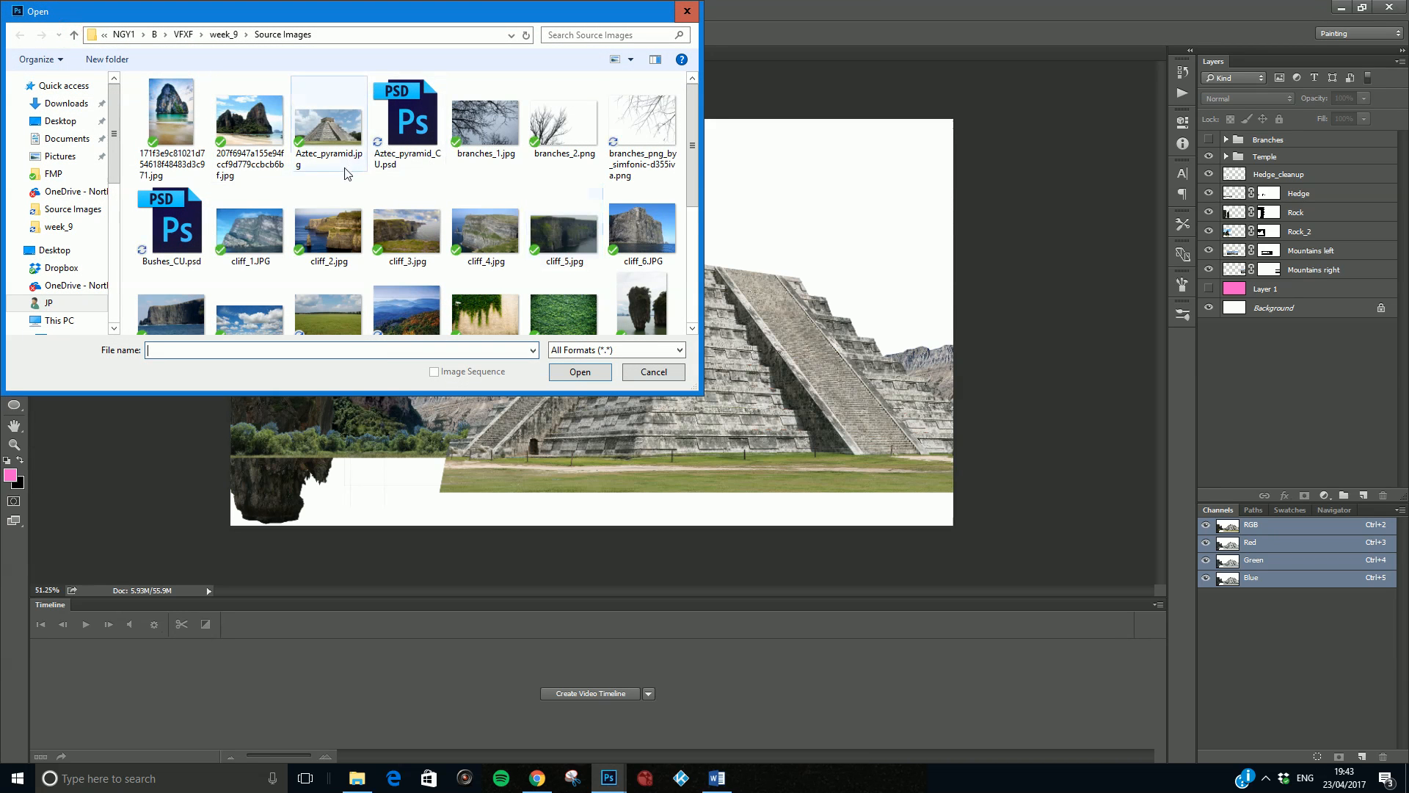
scroll(348, 174, down, 1)
click(253, 277)
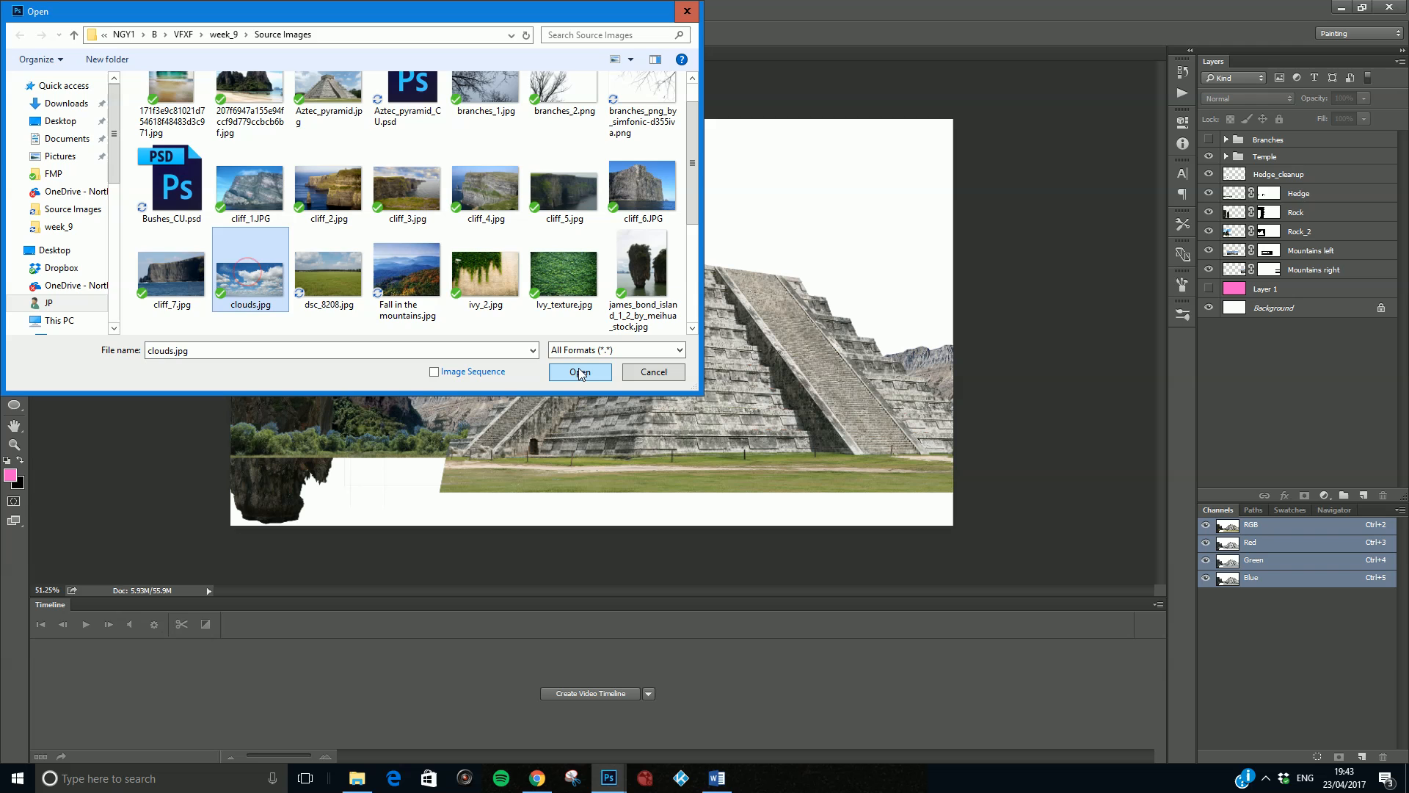
click(579, 372)
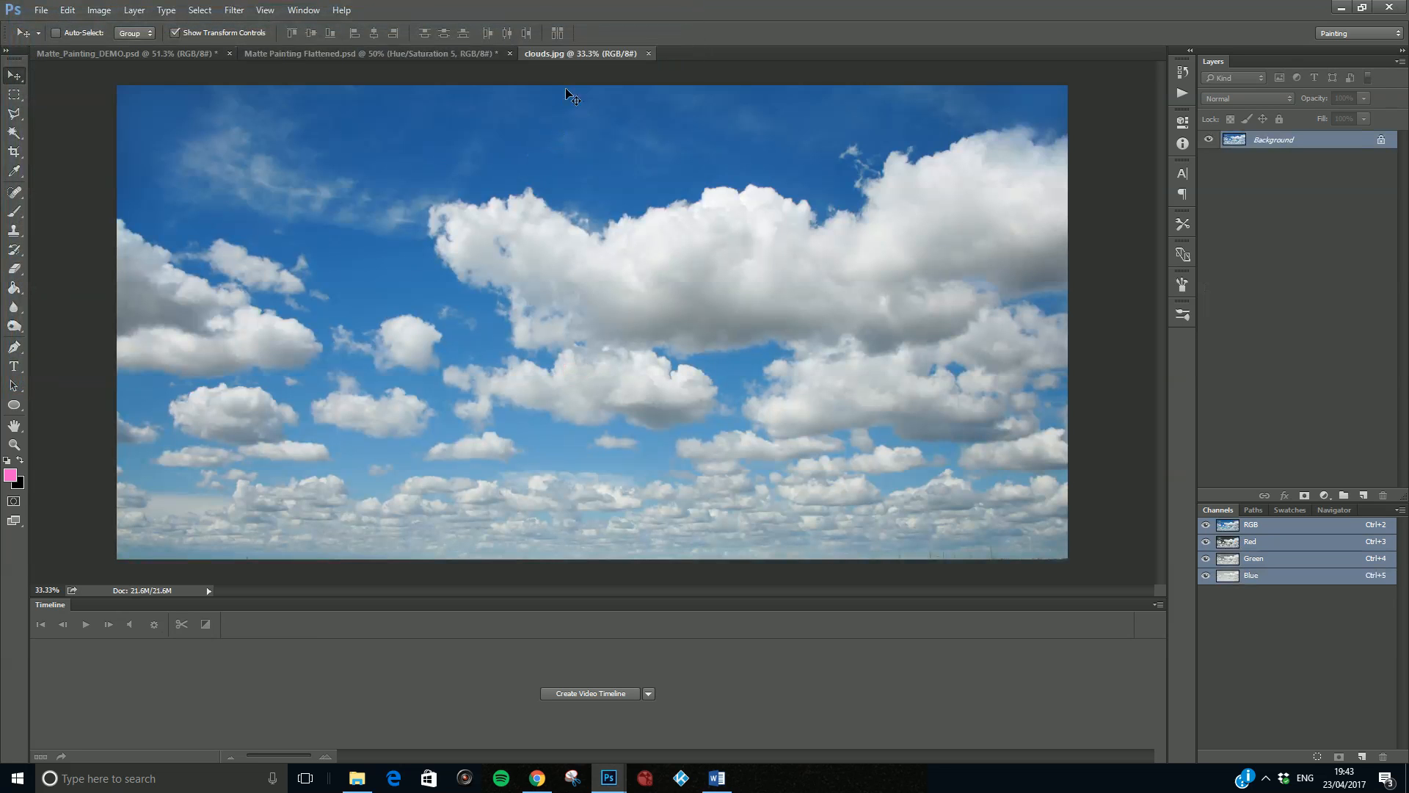
- Copy the clouds image into the Matte_Painting_DEMO document as a new layer and close clouds.jpg
drag(567, 50, 685, 232)
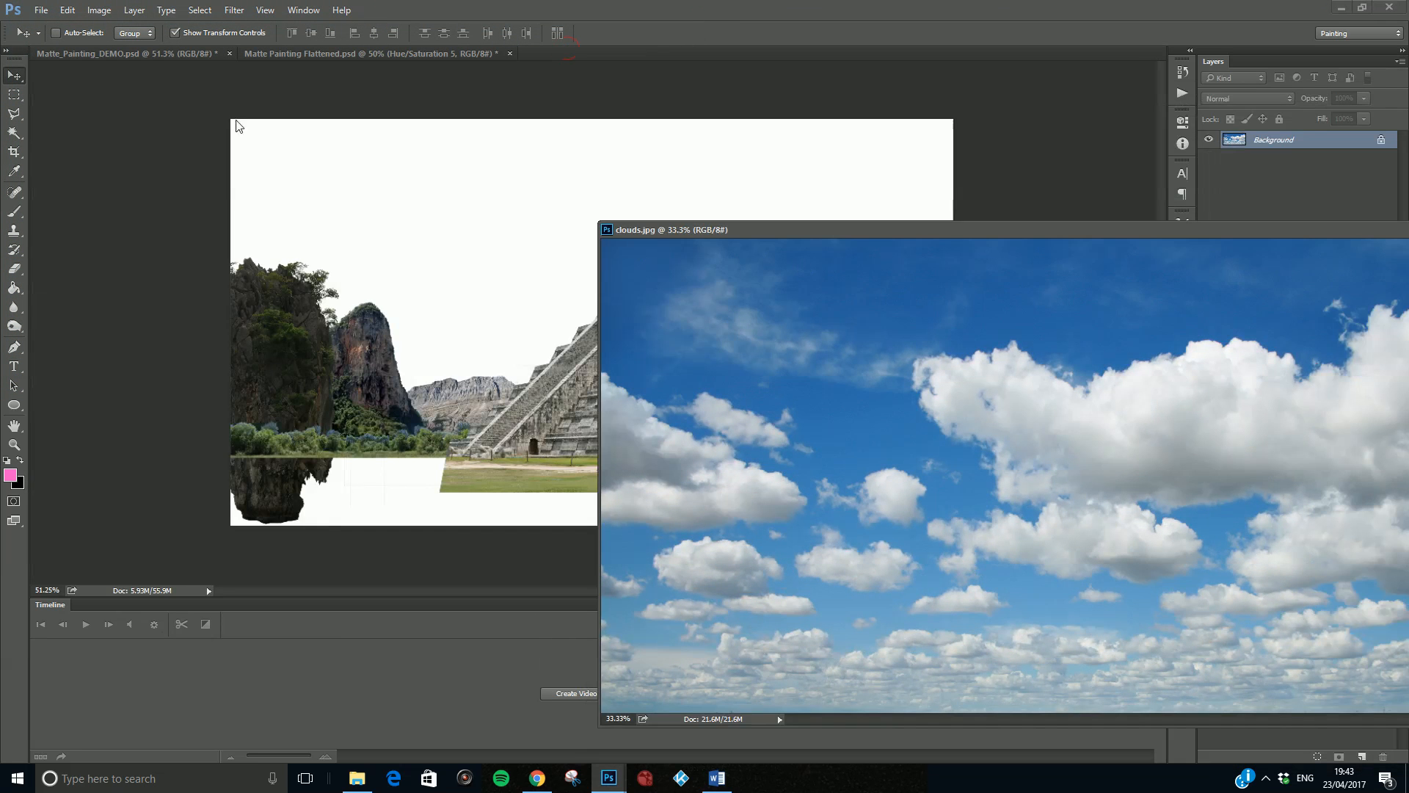
drag(736, 339, 523, 293)
drag(969, 234, 462, 242)
click(1113, 242)
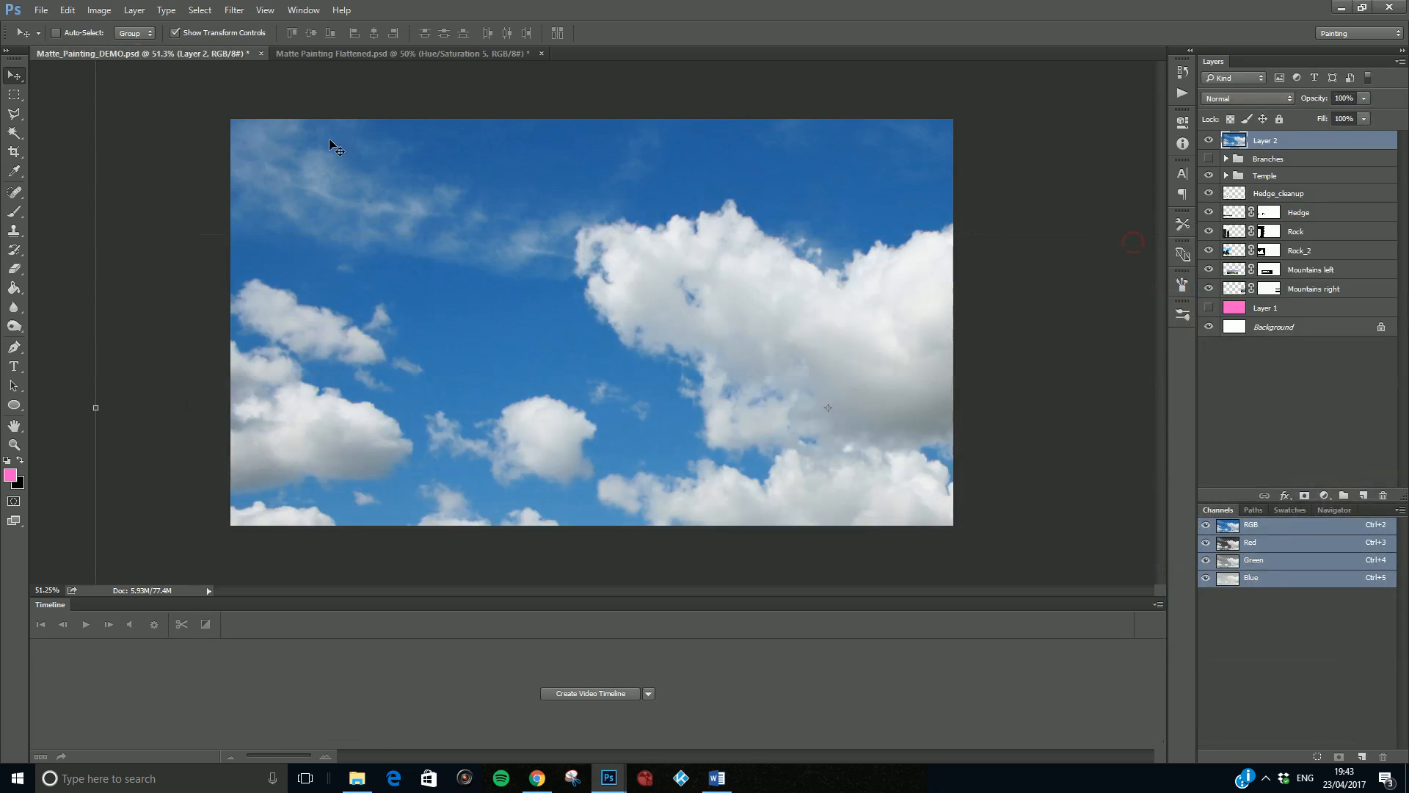
- Scale the clouds layer down to about 59% so it spans slightly more than the canvas width
scroll(575, 251, down, 5)
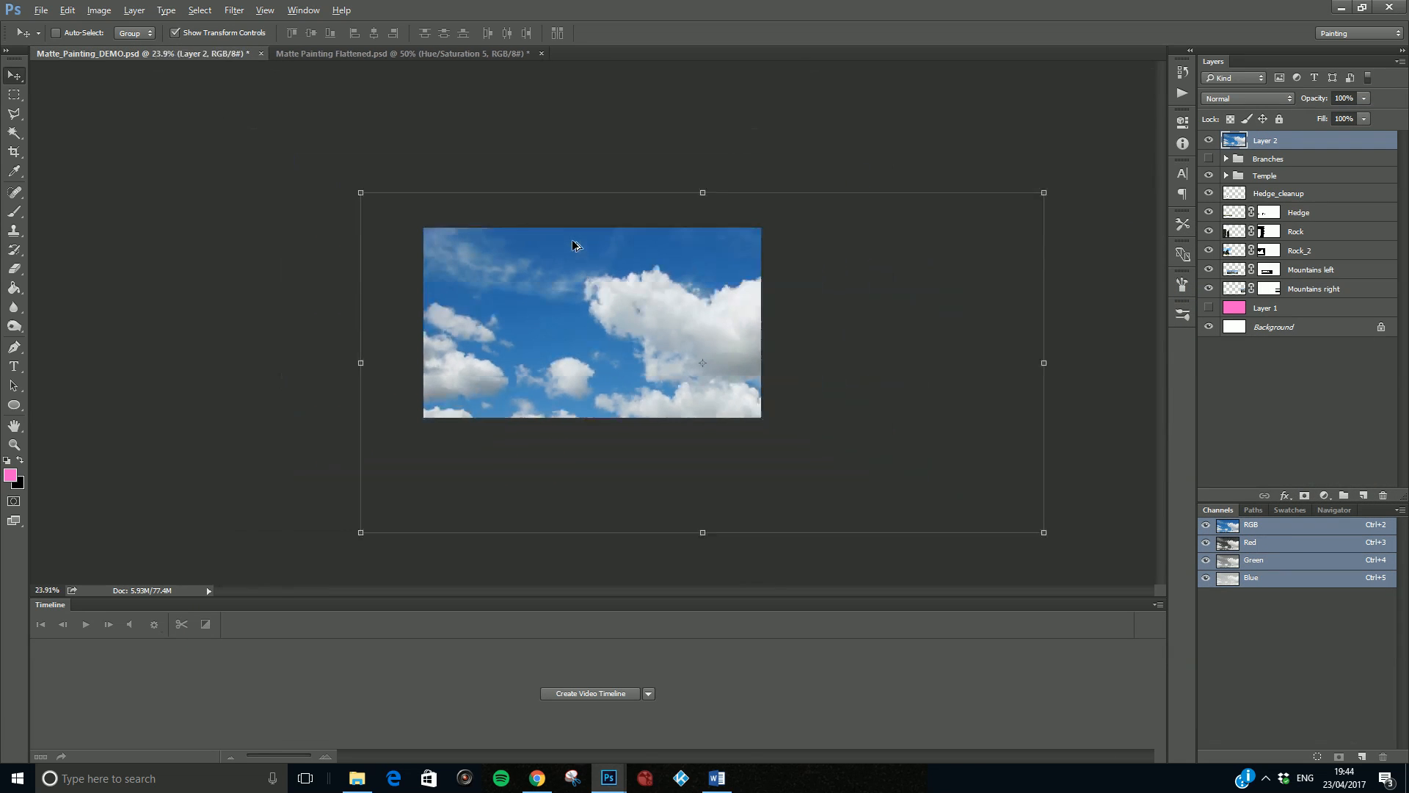
drag(355, 189, 464, 221)
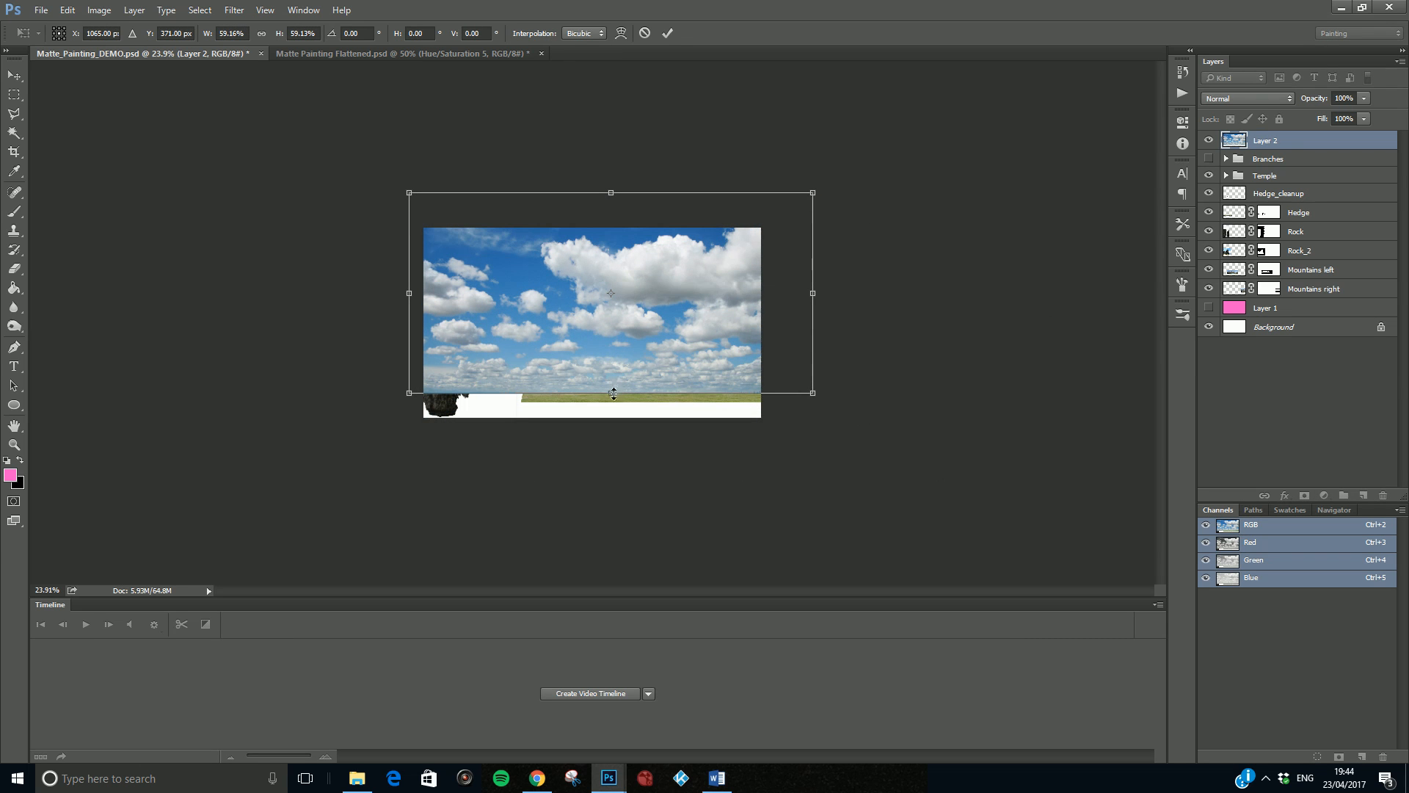
scroll(612, 392, up, 4)
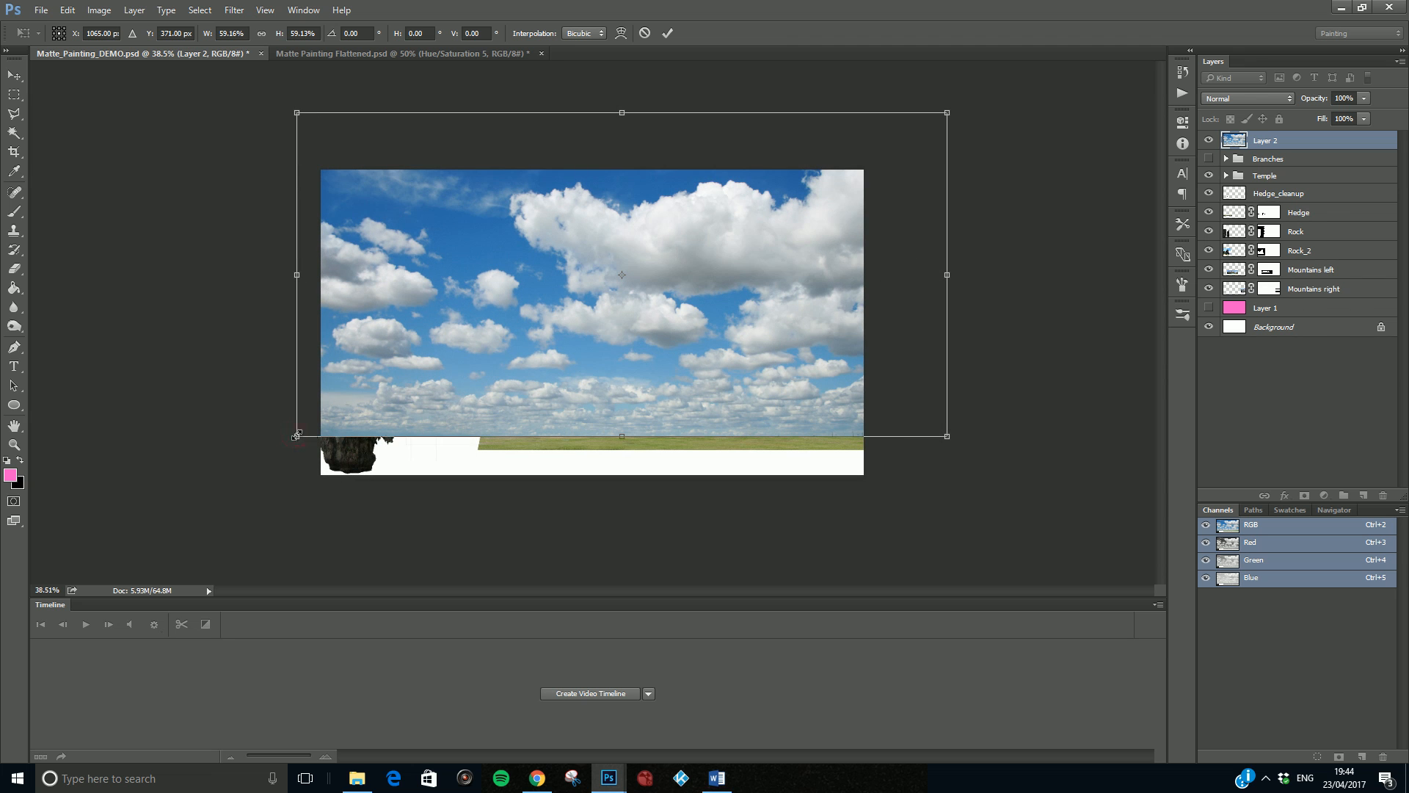
- Stretch the clouds layer wider on both sides and squash it so its lower edge ends just above the pyramid's base
drag(297, 438, 318, 438)
drag(947, 437, 870, 441)
drag(297, 116, 216, 117)
drag(947, 114, 963, 116)
drag(600, 434, 594, 378)
key(Return)
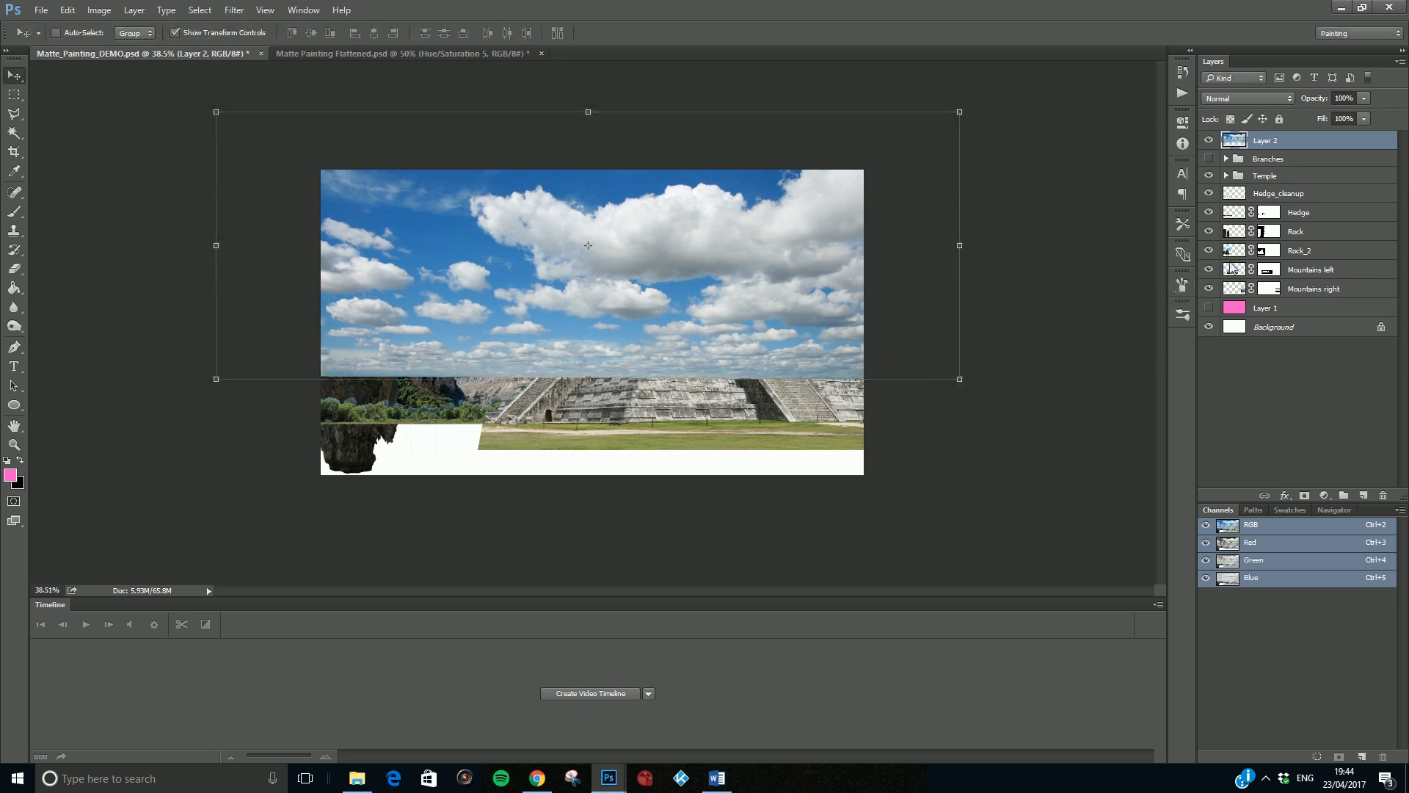
- Move the clouds layer directly below Mountains right so the sky sits behind the scenery, and deselect it
drag(1294, 143, 1304, 298)
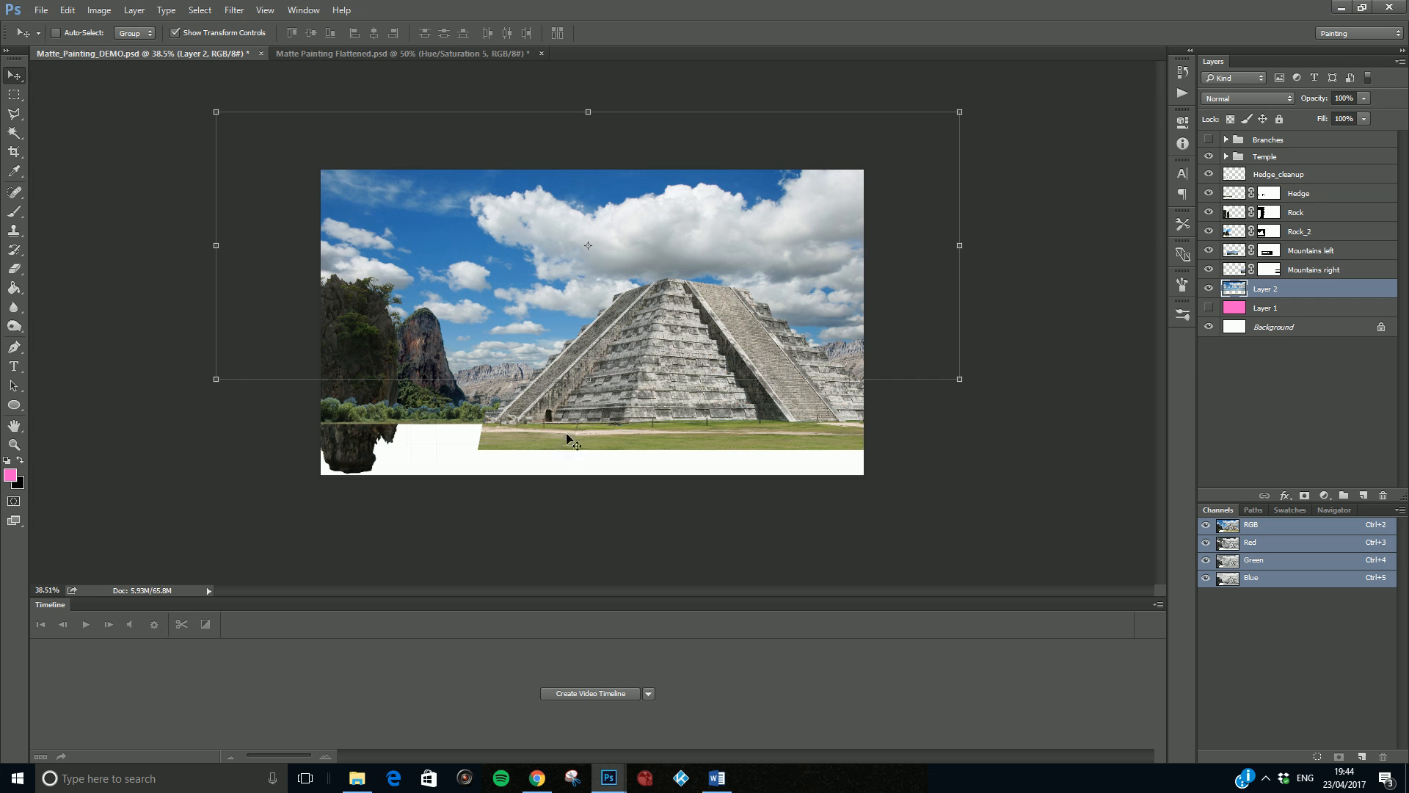
click(1300, 386)
scroll(646, 392, up, 1)
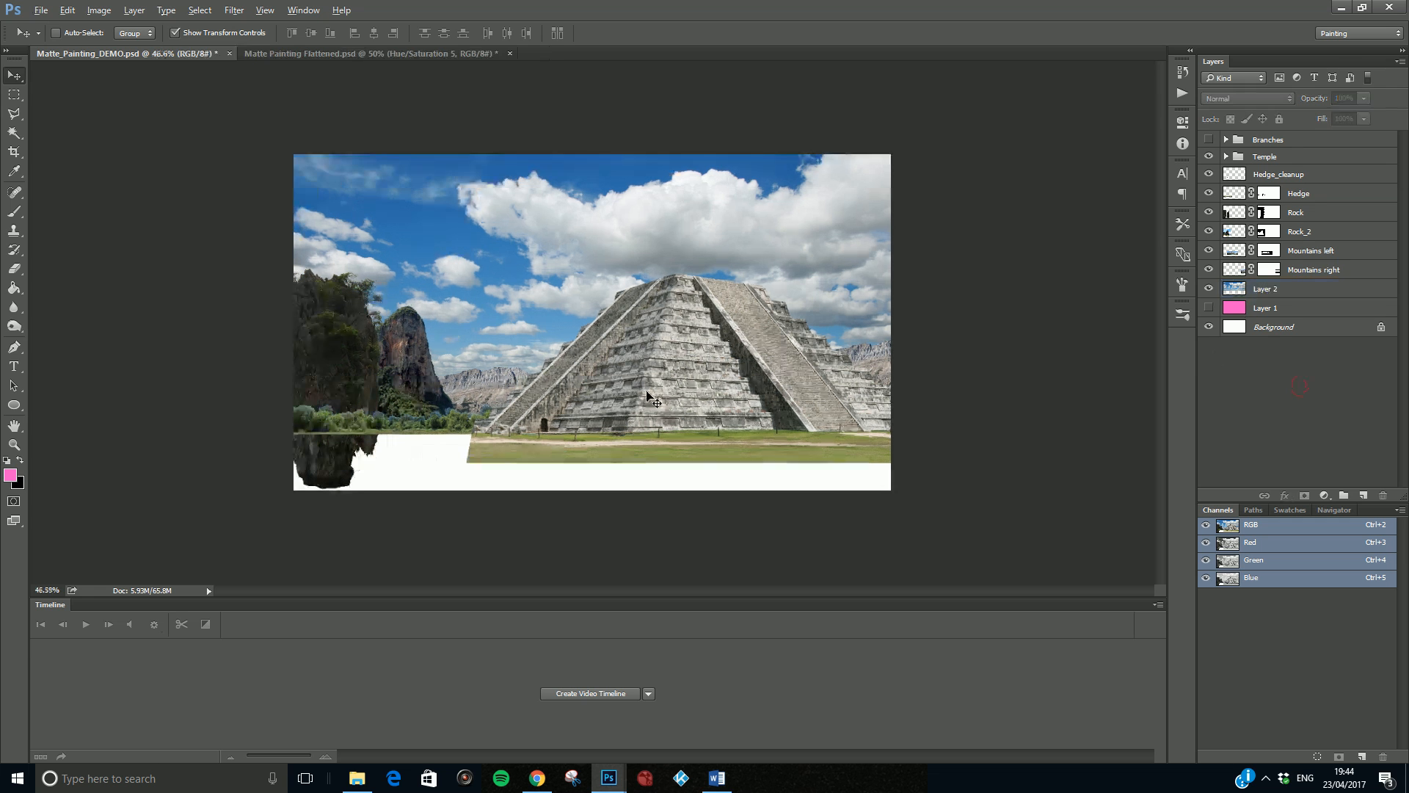
scroll(647, 393, up, 2)
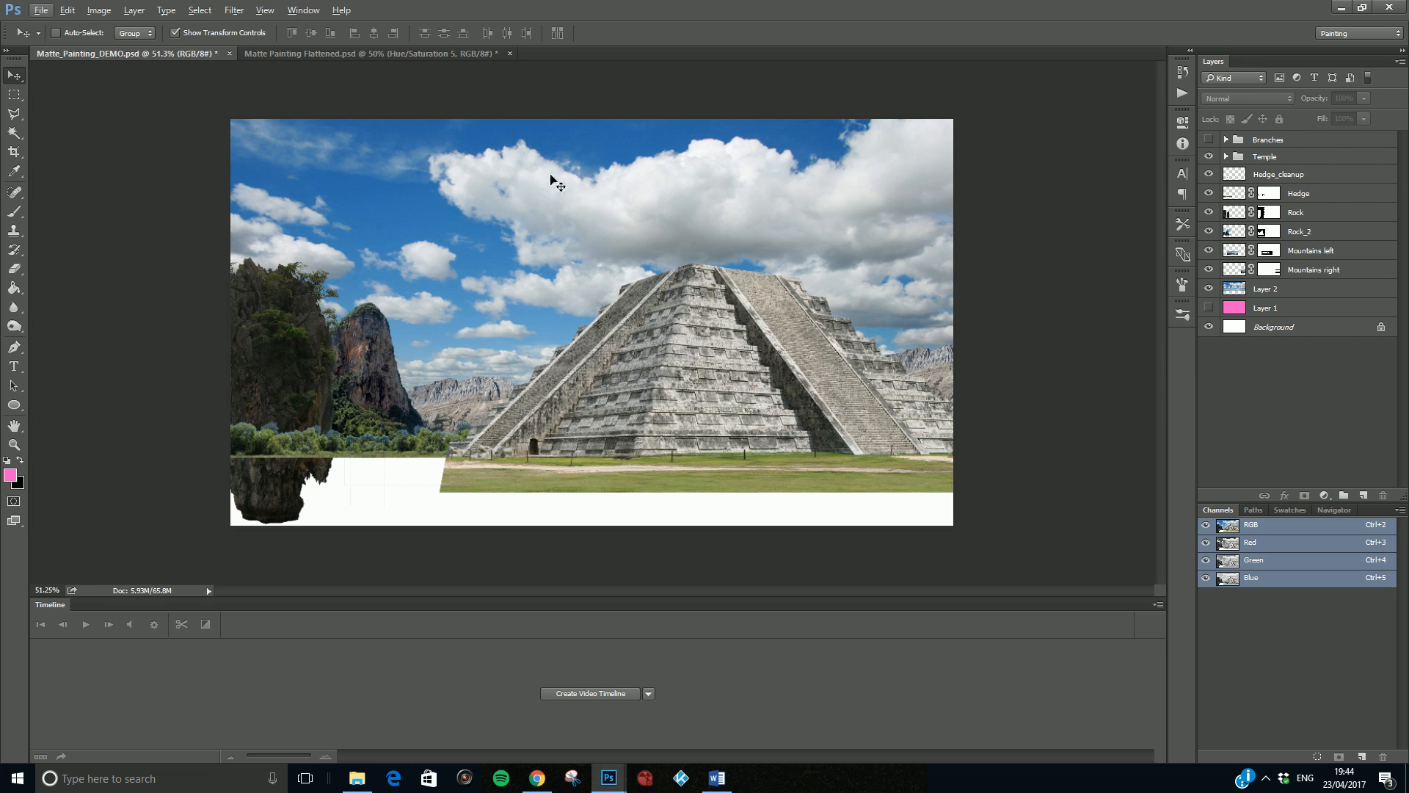
- Open the grass field image dsc_8208.jpg from the Source Images folder
click(51, 11)
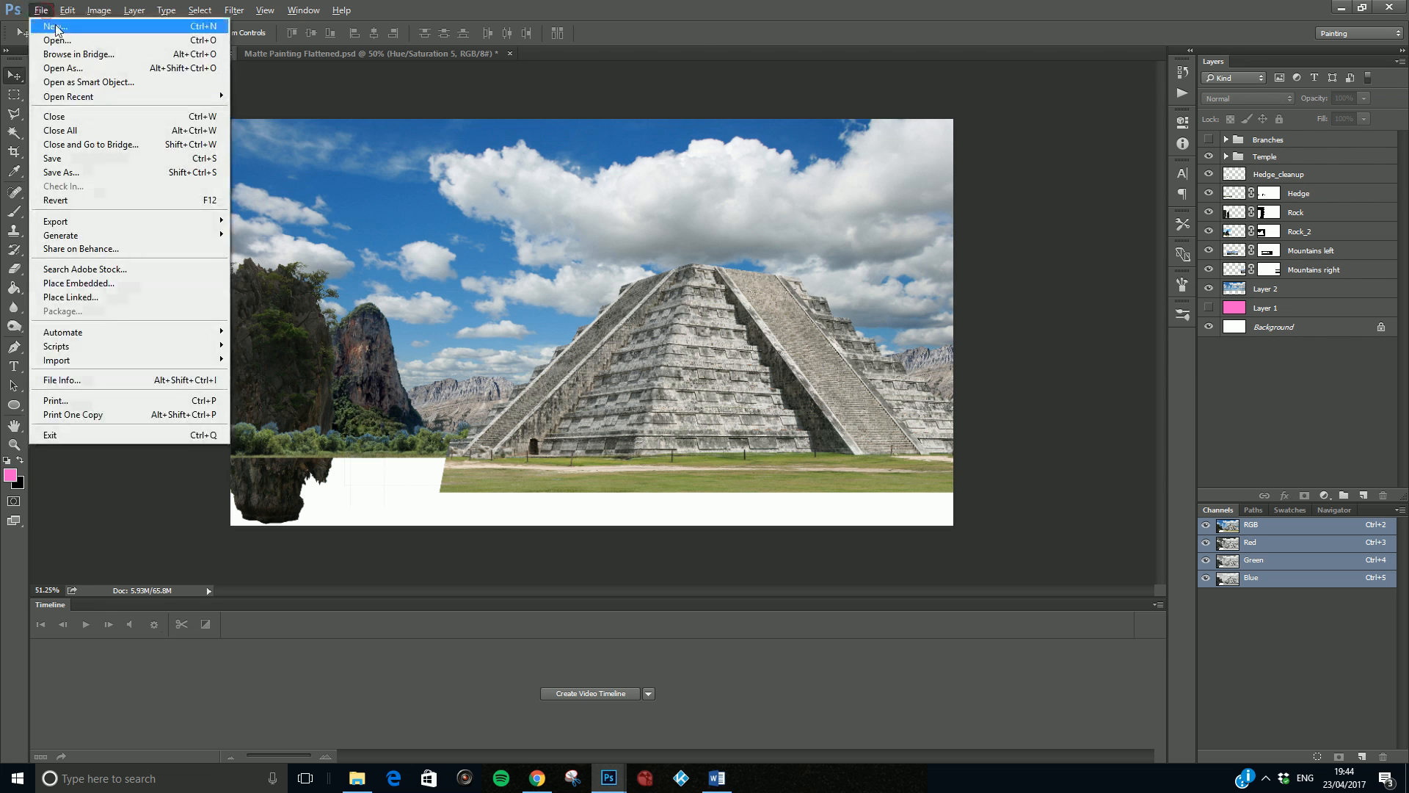
click(66, 39)
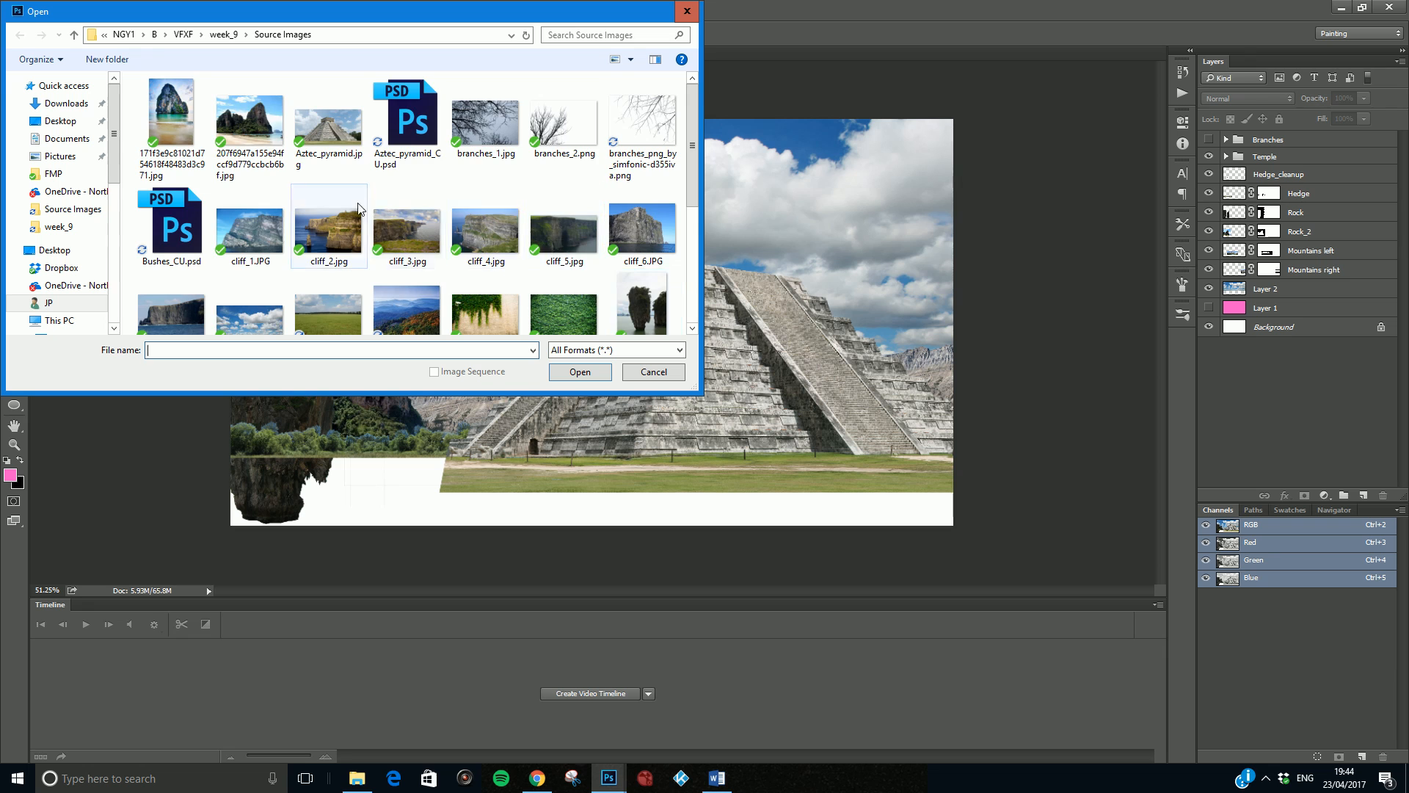
scroll(328, 164, down, 2)
click(327, 163)
click(579, 371)
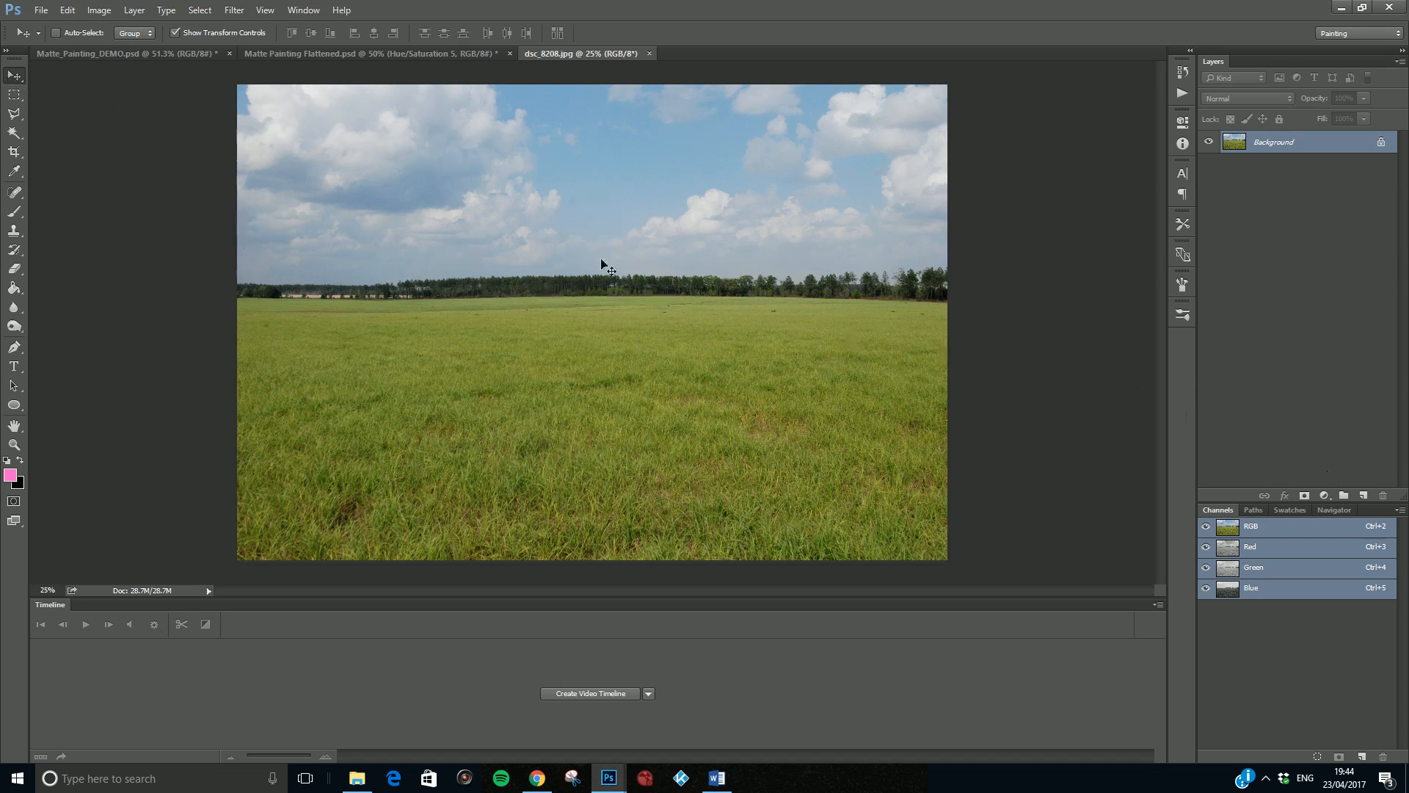
- Duplicate the field image's Background layer and add a layer mask to the copy
drag(1294, 145, 1362, 495)
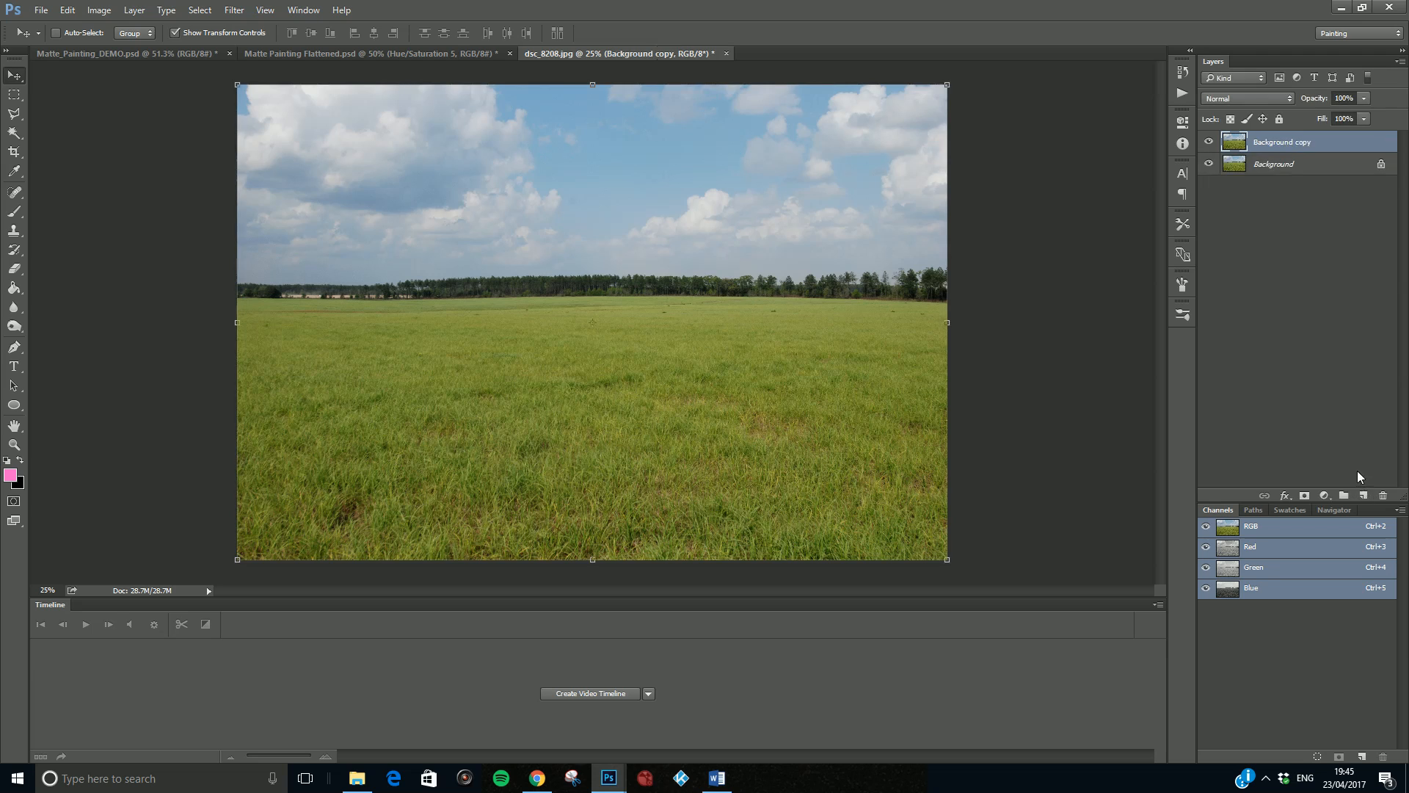
click(1311, 496)
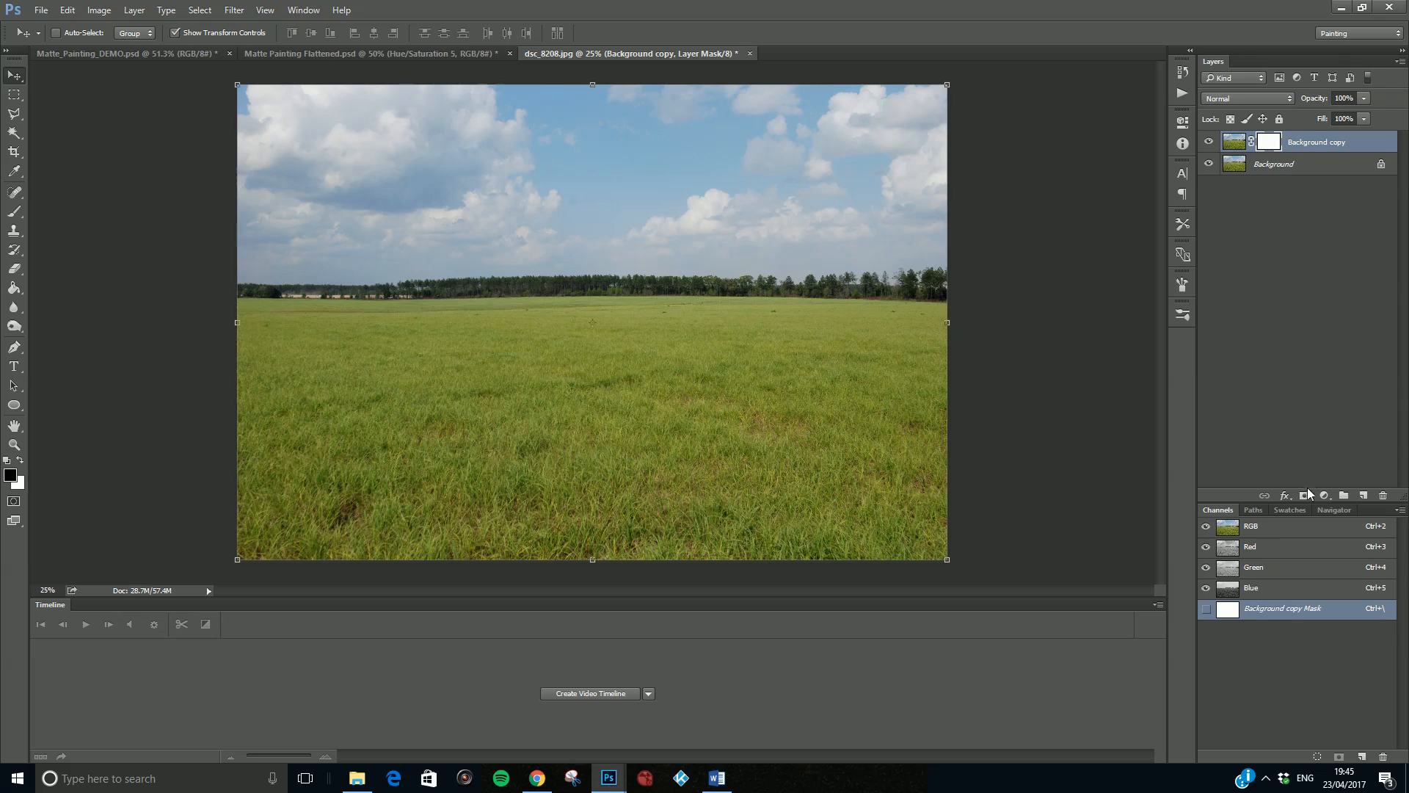
- Mask out the sky and treeline on the copy with a 700 px black brush, and hide the original Background layer
key(b)
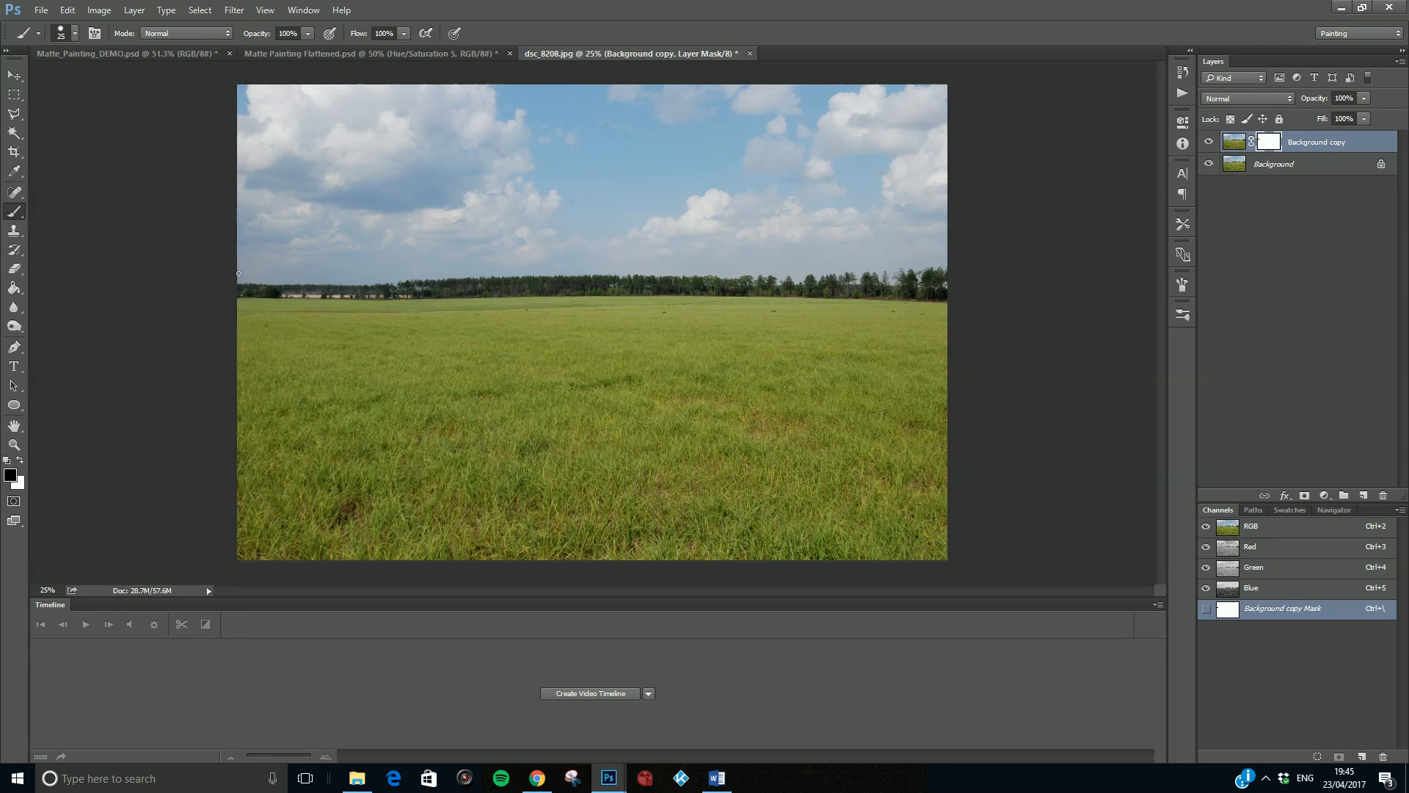
key(bracketright)
key(bracketright)
key(bracketright)
key(bracketright)
key(bracketright)
key(bracketright)
key(bracketright)
key(bracketright)
key(bracketright)
key(bracketright)
key(bracketright)
key(x)
key(x)
drag(247, 242, 917, 228)
click(1210, 165)
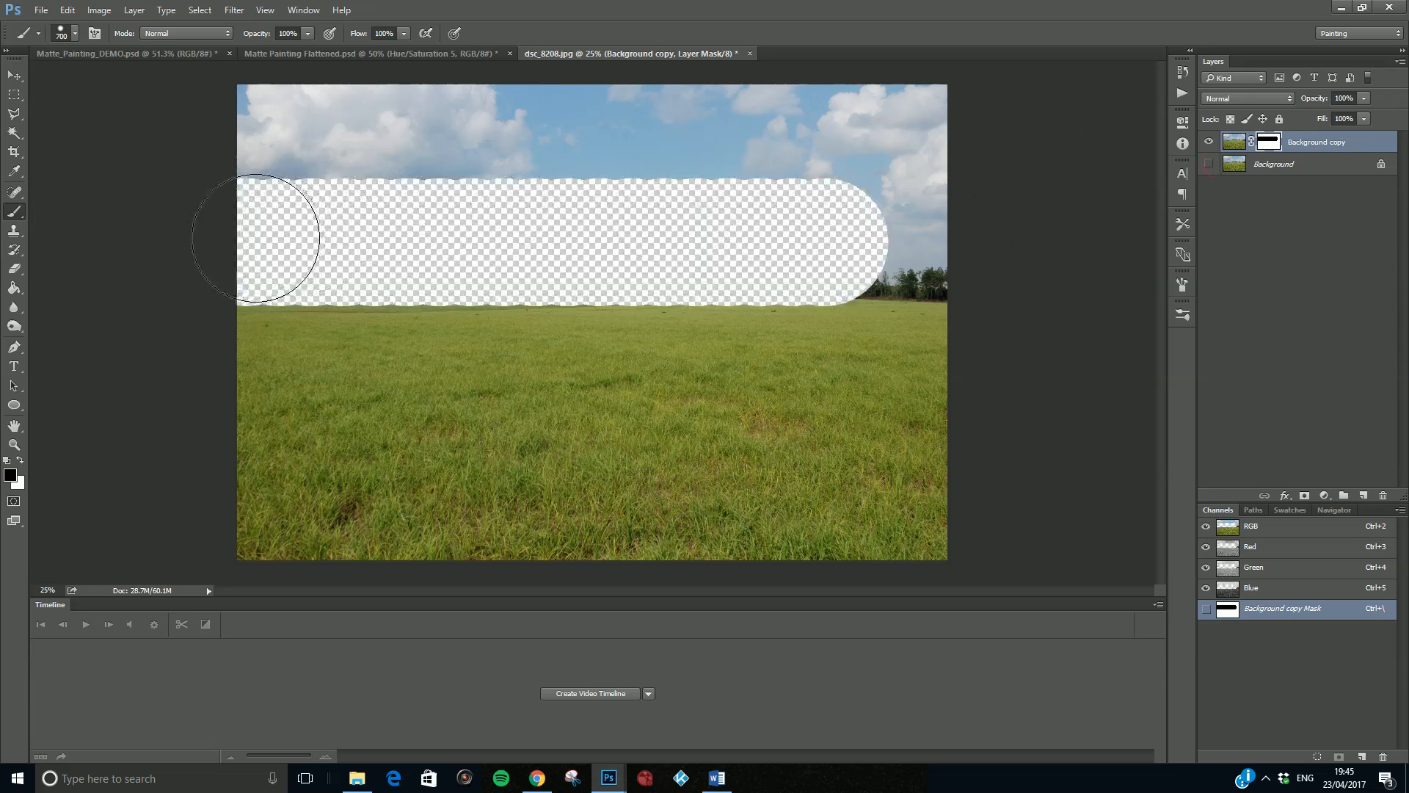
drag(253, 243, 1016, 249)
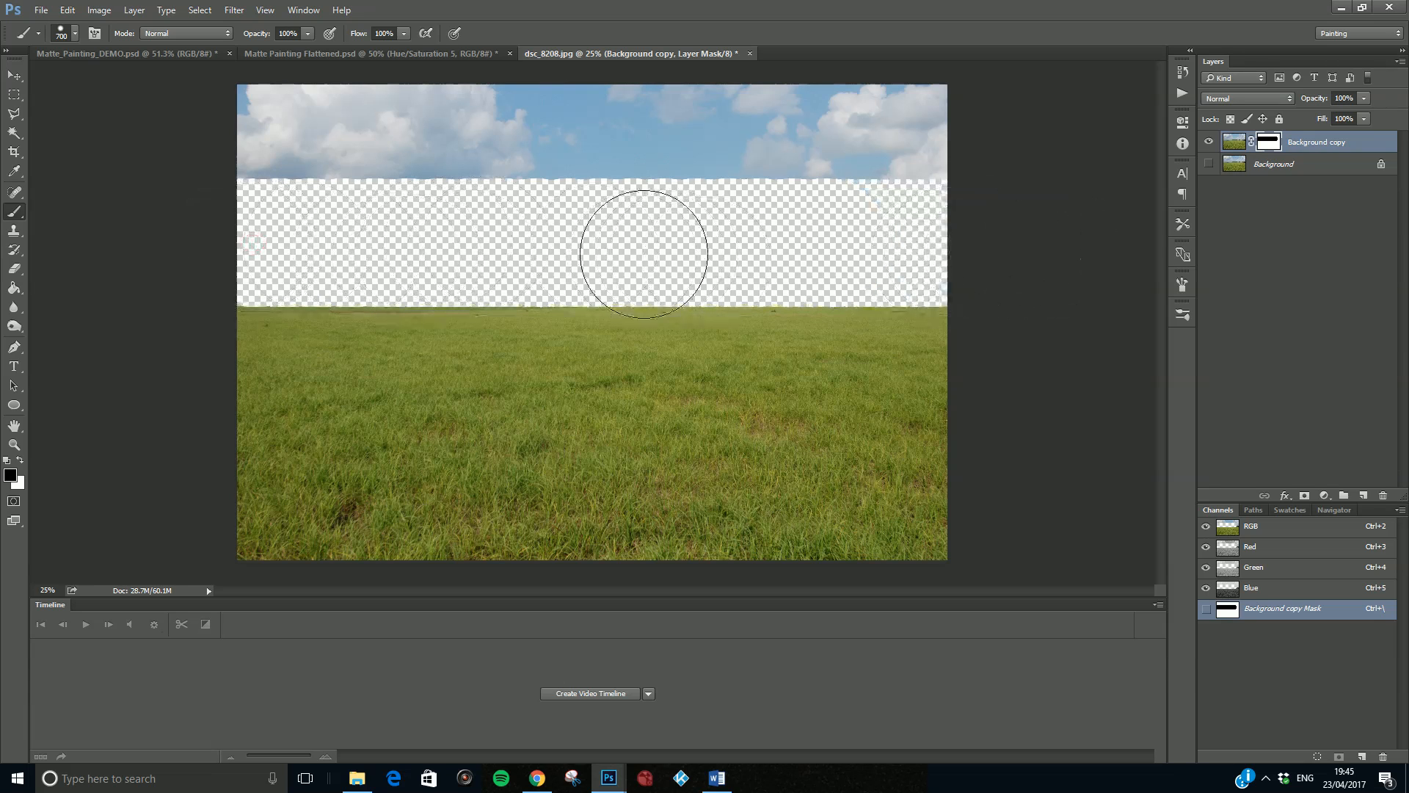
mouse_move(976, 162)
mouse_down()
mouse_move(887, 138)
mouse_move(915, 124)
mouse_move(665, 140)
mouse_move(273, 119)
mouse_up()
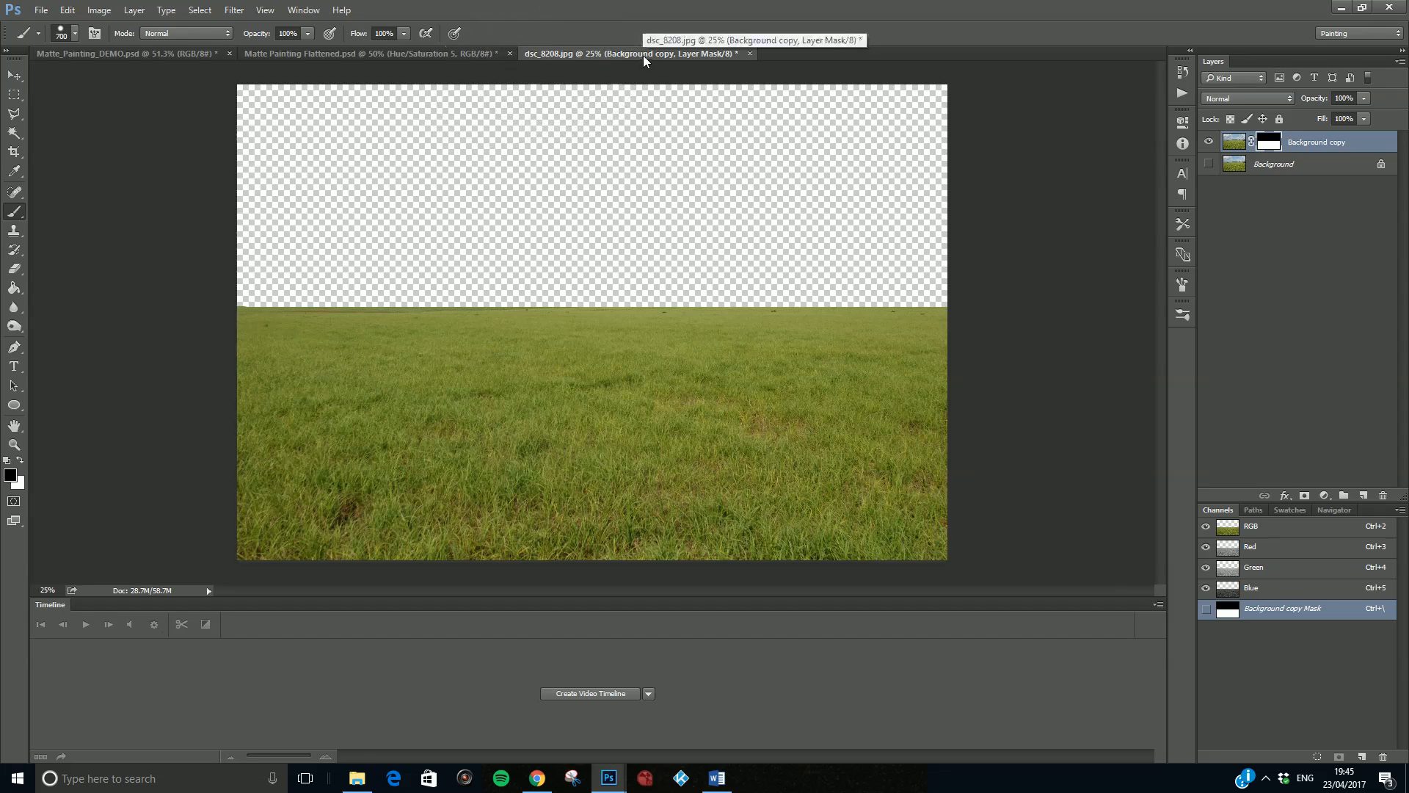
- Float the dsc_8208.jpg document and copy its masked grass layer into the Matte_Painting_DEMO document
drag(644, 53, 855, 219)
key(v)
drag(912, 544, 583, 402)
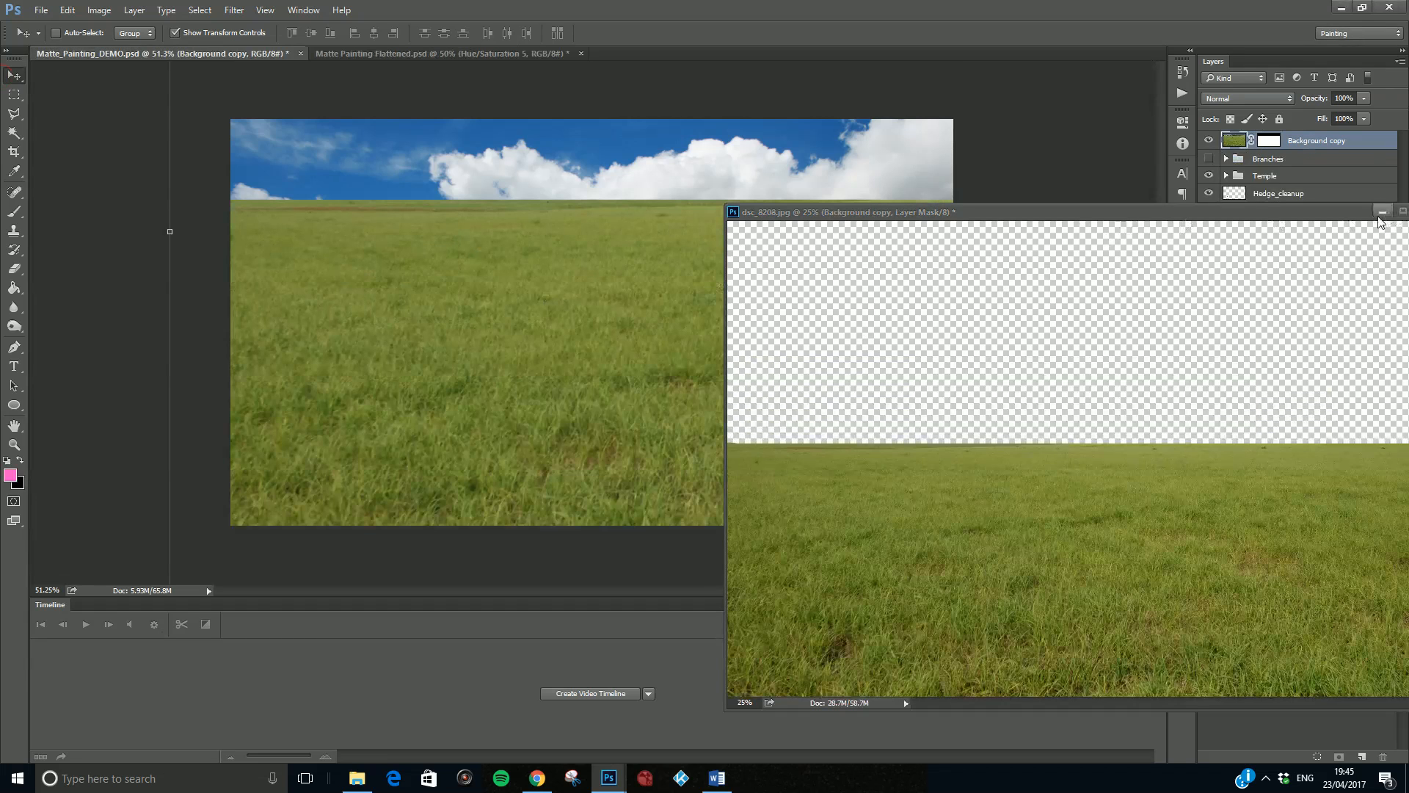
- Scale the grass layer down proportionally to about 75% and move it down below the pyramid
drag(500, 255, 525, 347)
drag(346, 279, 369, 381)
drag(302, 197, 320, 321)
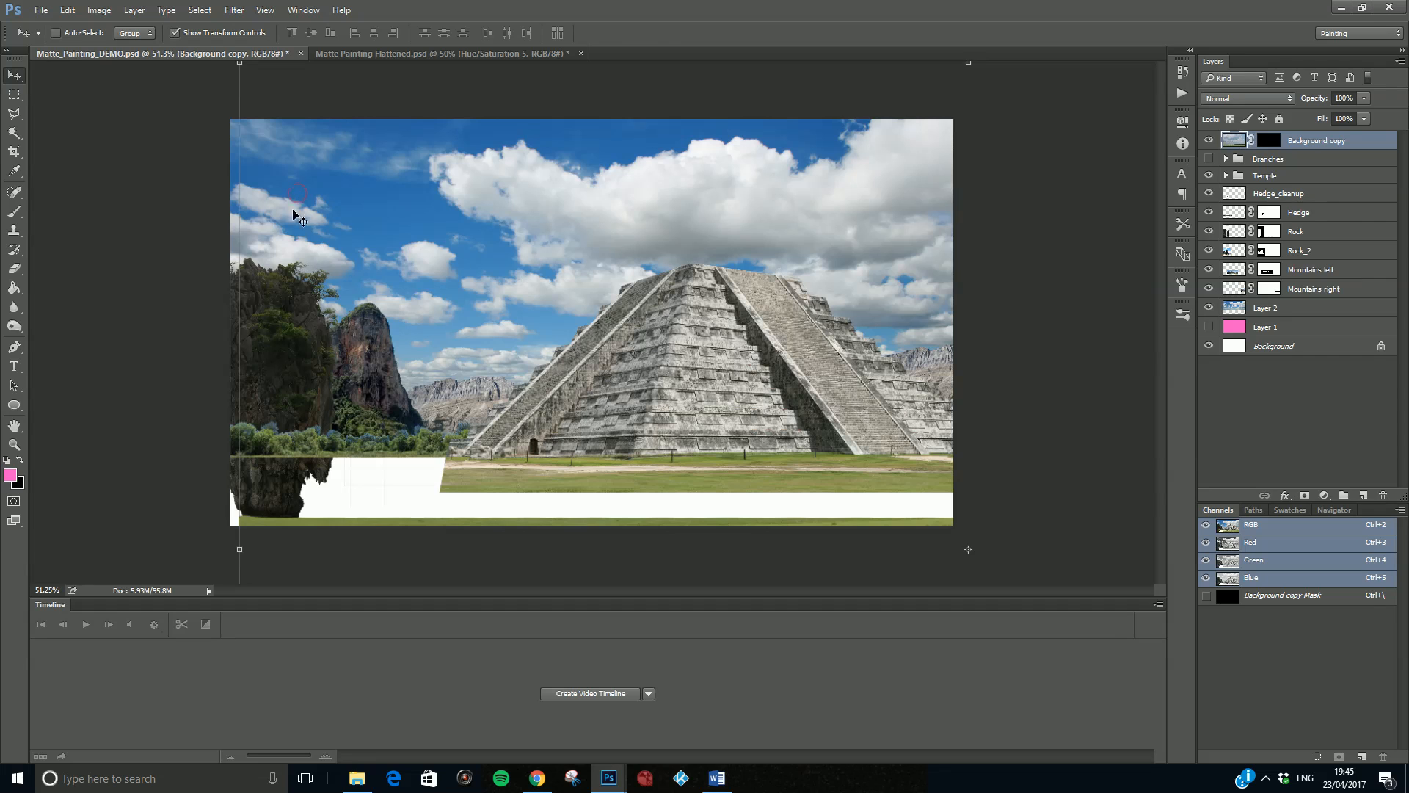
drag(237, 66, 411, 193)
drag(614, 406, 559, 178)
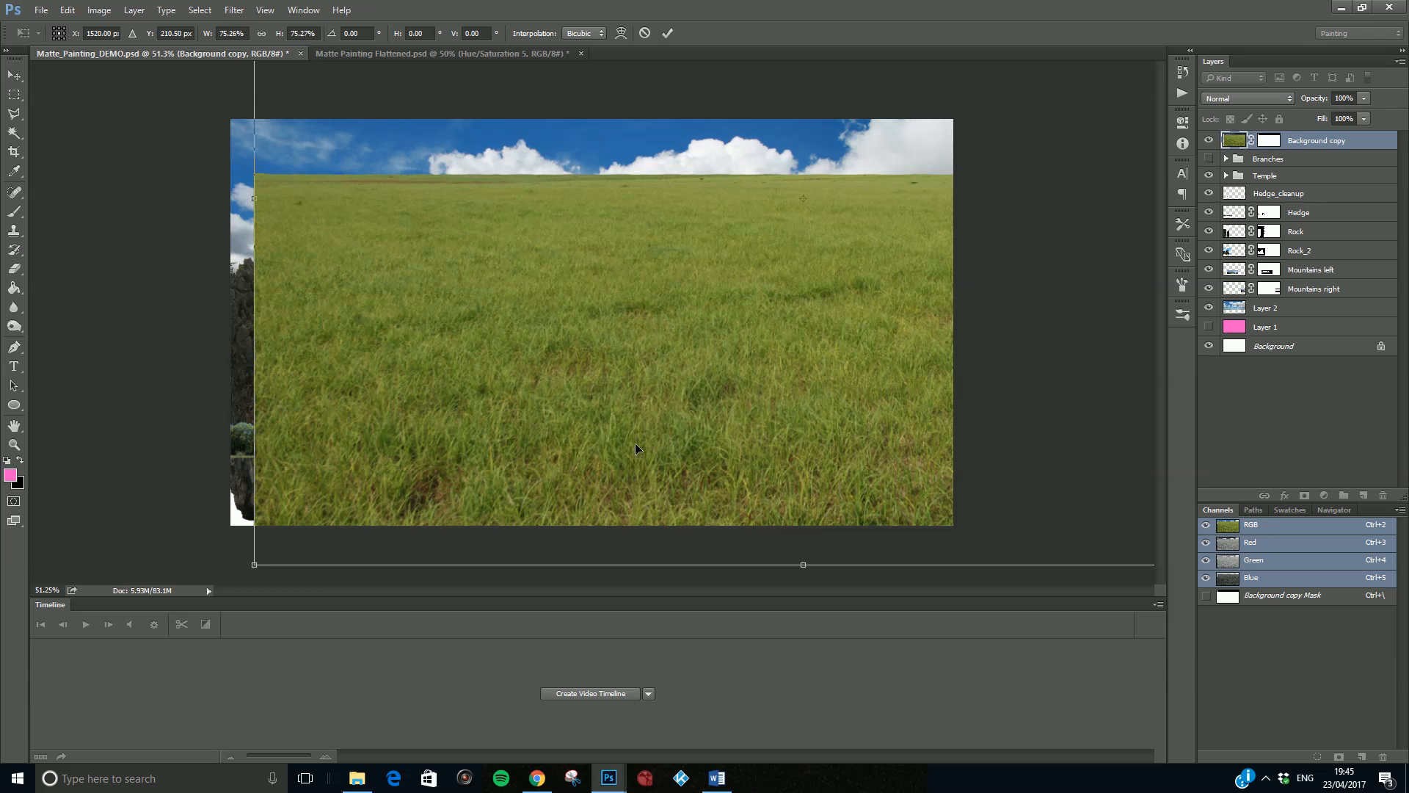
drag(677, 462, 737, 616)
- Reposition the grass so it fills the strip beneath the pyramid's lawn and reaches past the canvas's left edge
scroll(722, 530, up, 5)
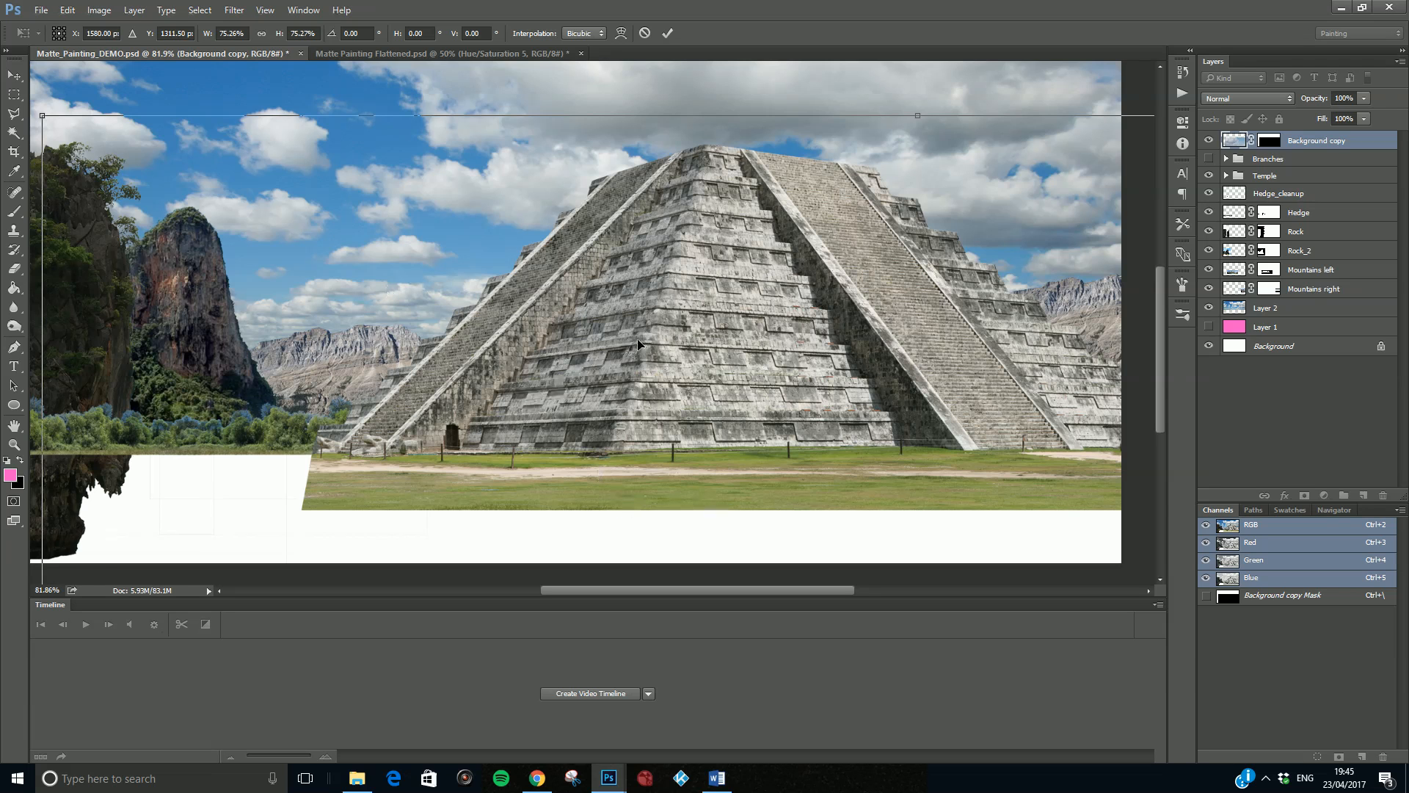
scroll(668, 412, down, 3)
drag(682, 448, 655, 360)
key(Up)
key(Up)
key(Up)
key(Up)
key(Up)
key(Up)
key(Up)
key(Up)
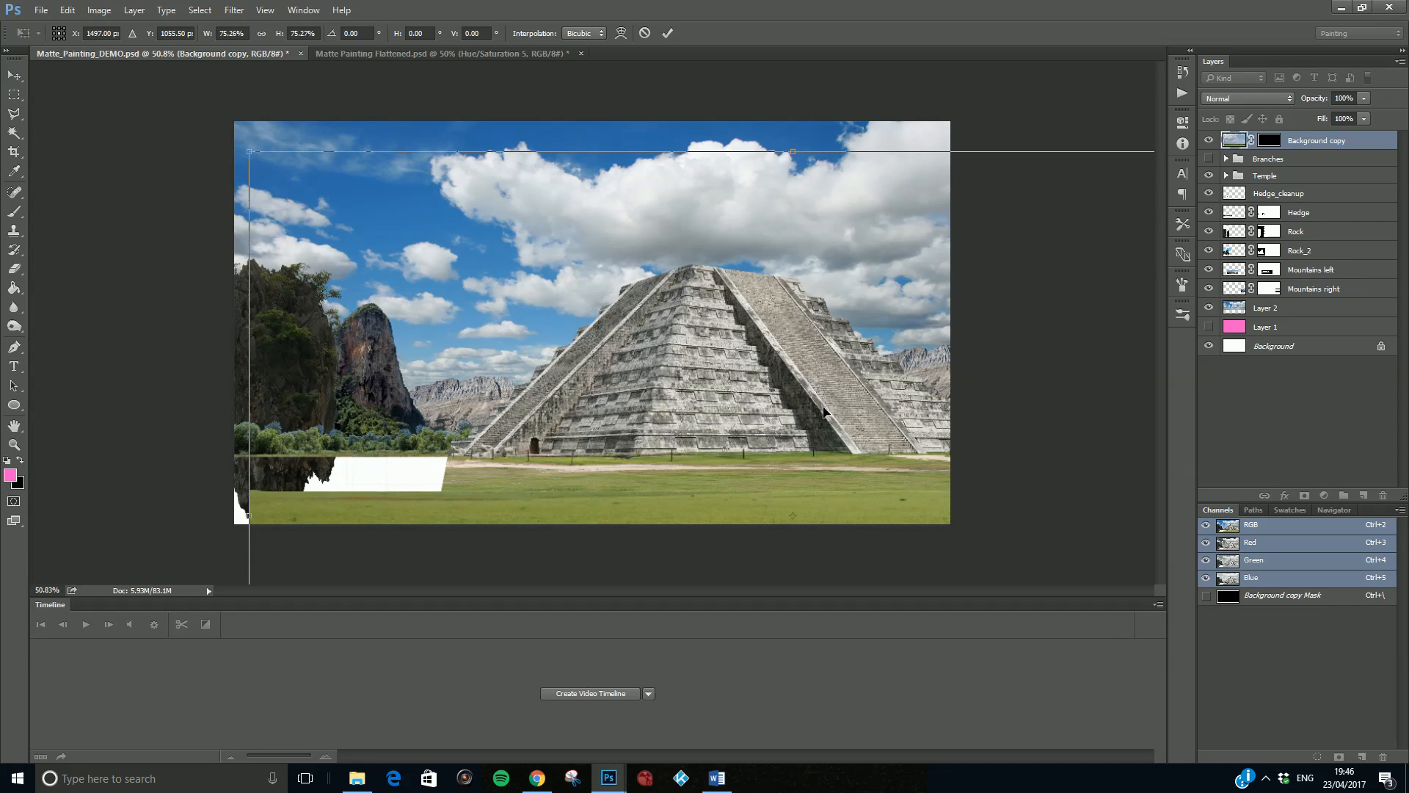
key(shift+Left)
key(shift+Left)
key(shift+Left)
key(shift+Left)
key(shift+Left)
key(shift+Left)
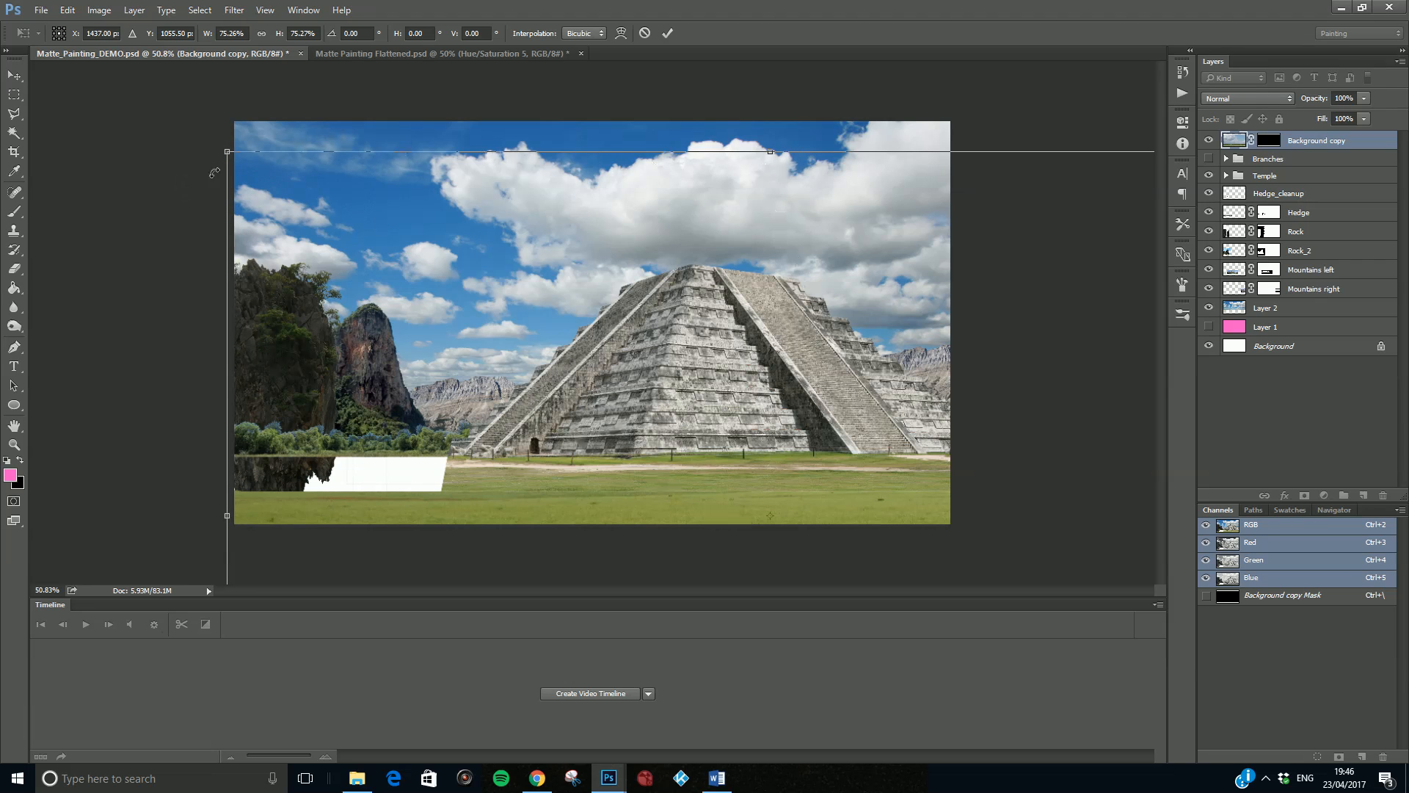
- Scale the grass down proportionally to about 60%, apply the transform and move its layer directly below the Temple group
drag(225, 152, 576, 372)
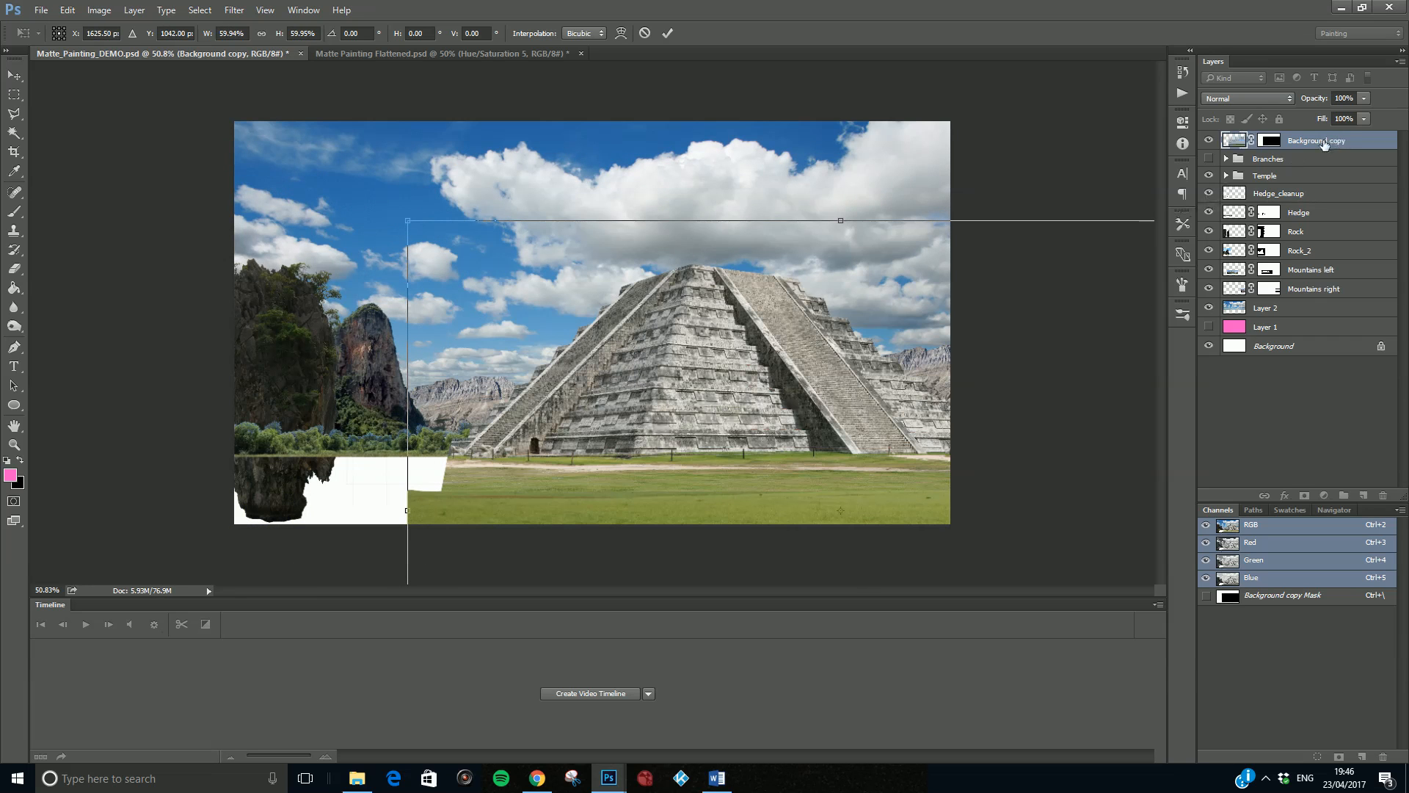
key(Return)
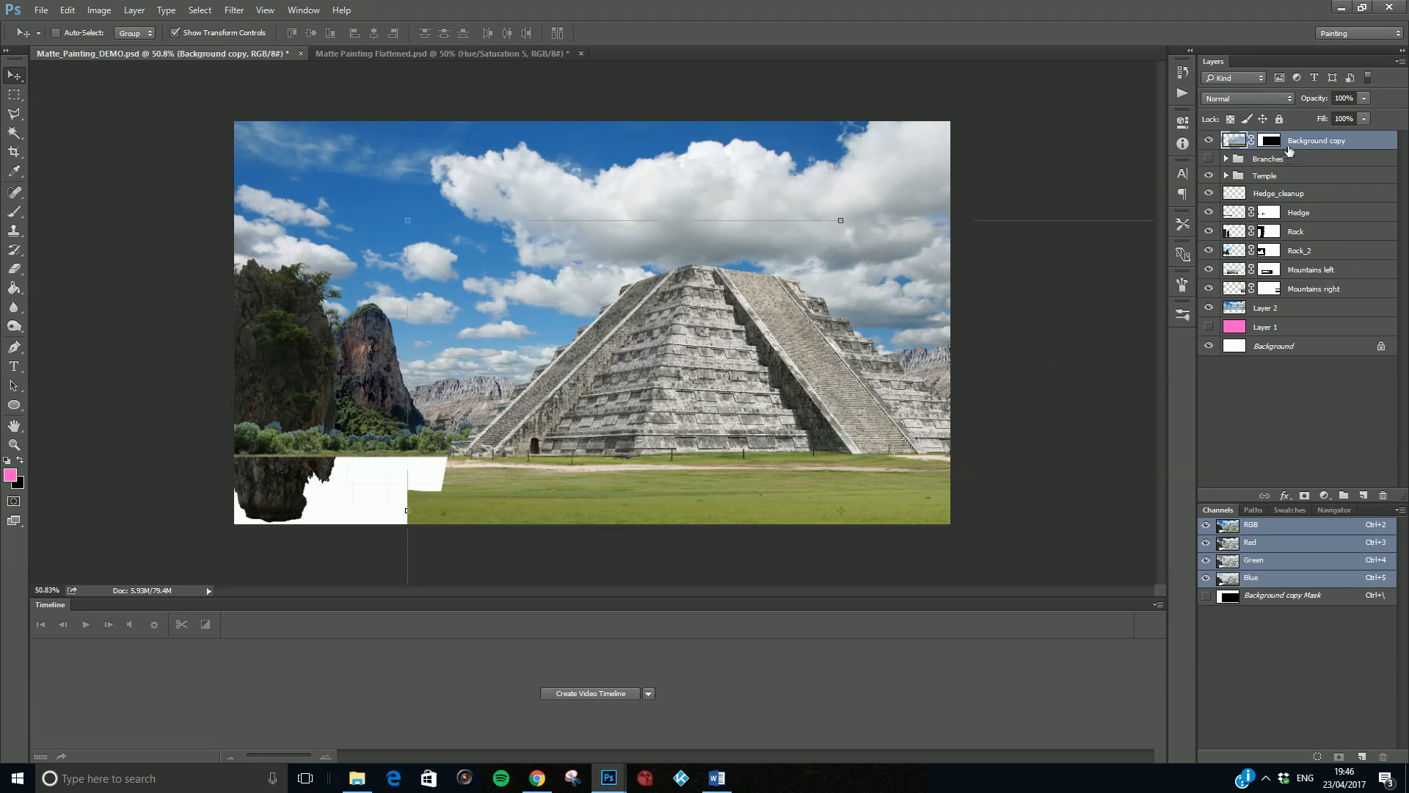
drag(1295, 165, 1297, 182)
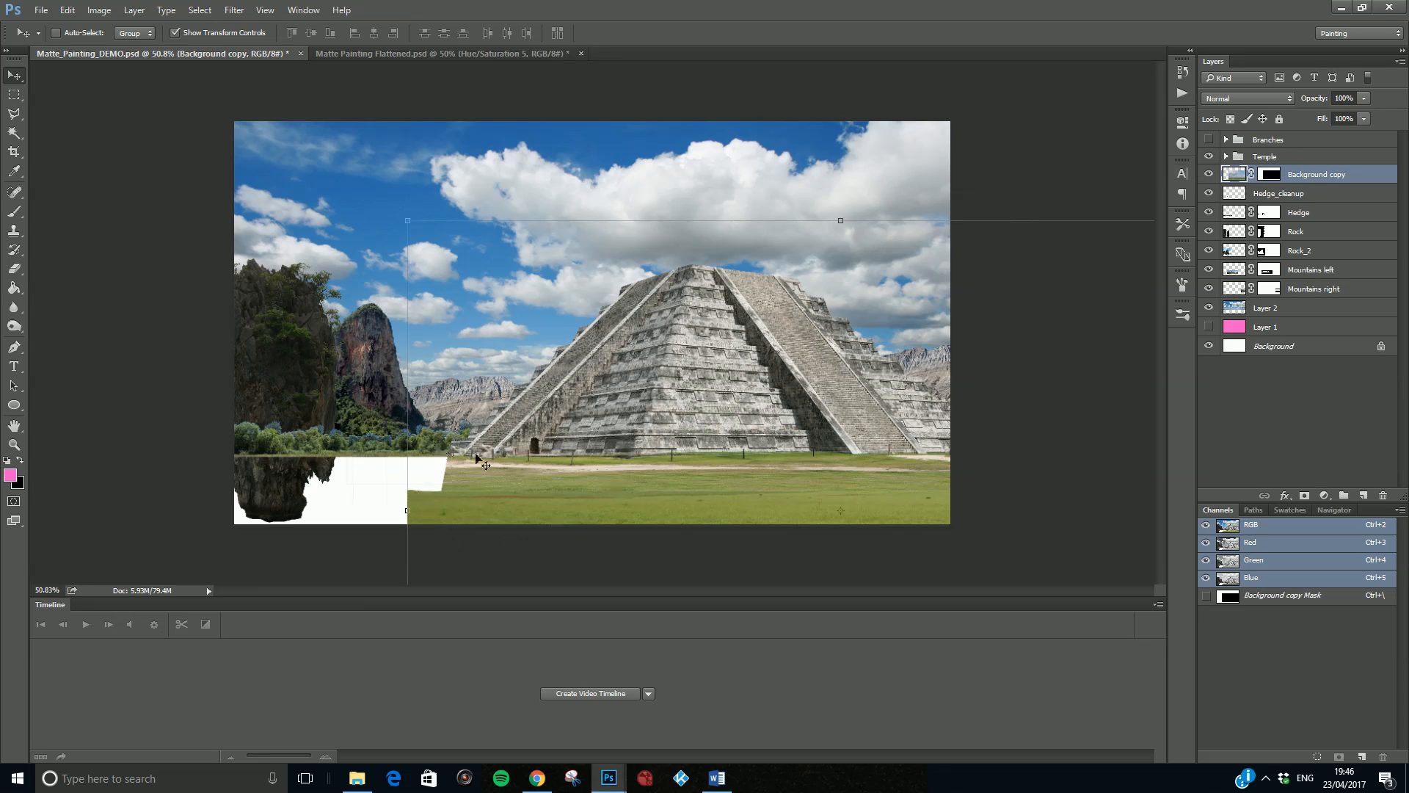
- Scale the grass layer down to about 94% and raise it so its upper edge sits behind the pyramid's lawn
mouse_move(520, 495)
mouse_down()
mouse_move(521, 450)
mouse_move(522, 498)
mouse_move(495, 485)
mouse_up()
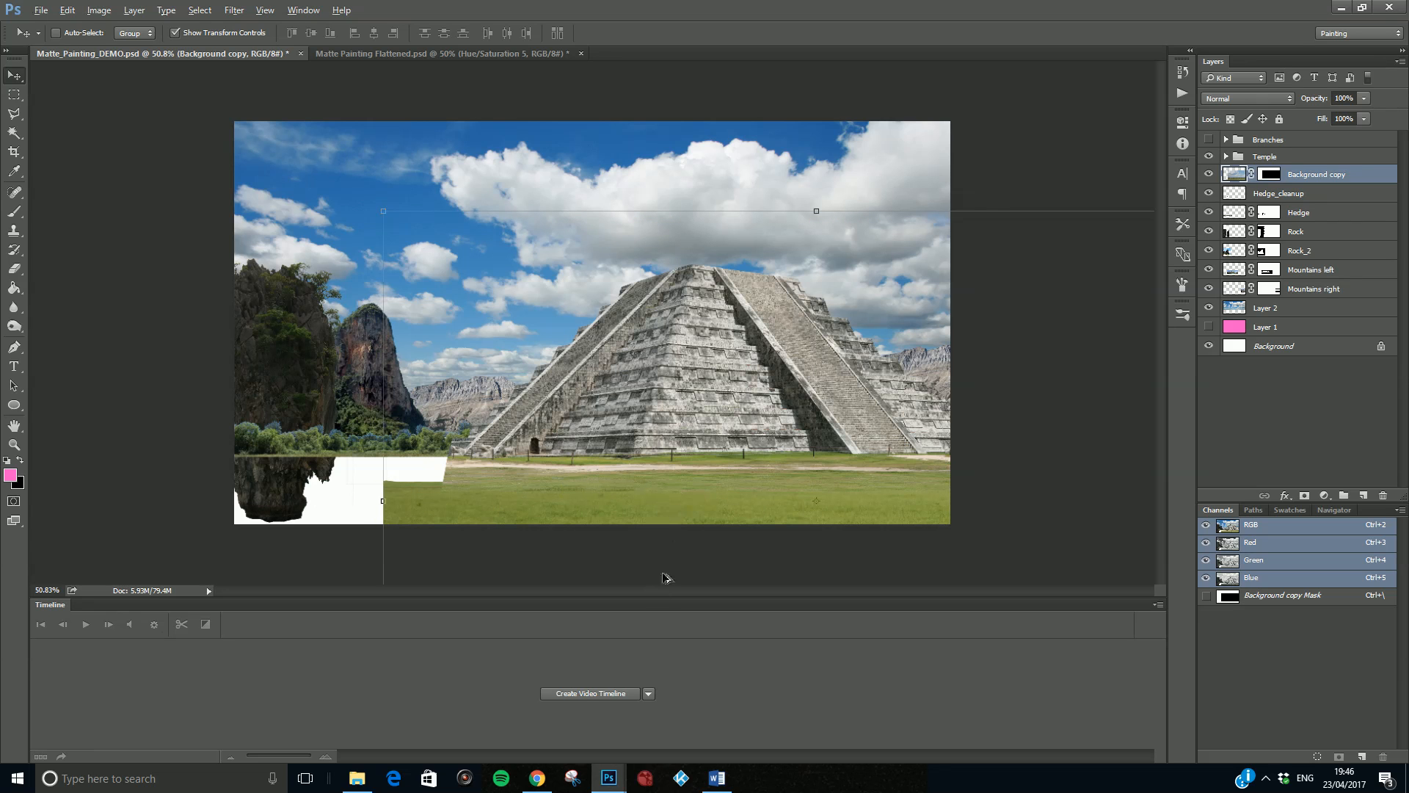
scroll(642, 503, up, 5)
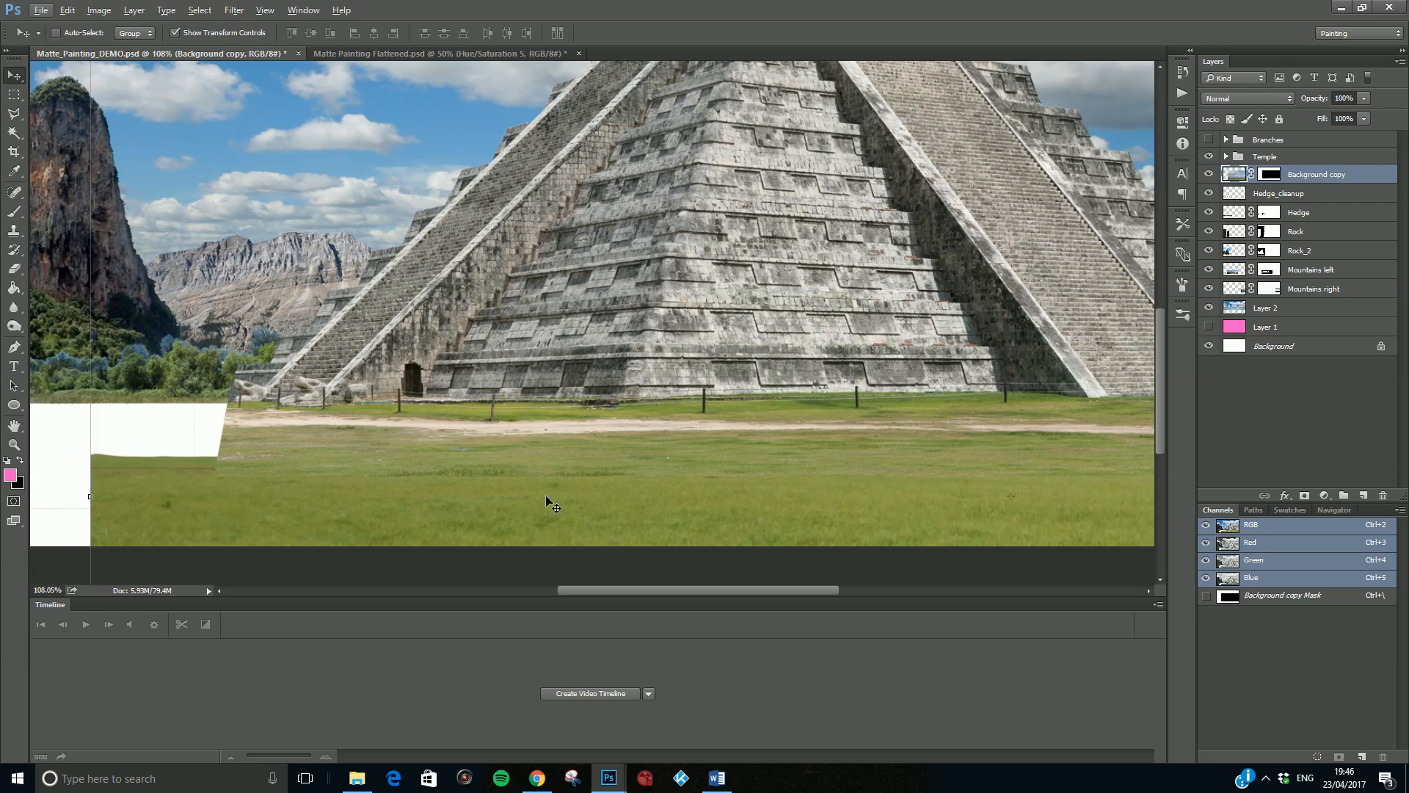
scroll(198, 224, down, 3)
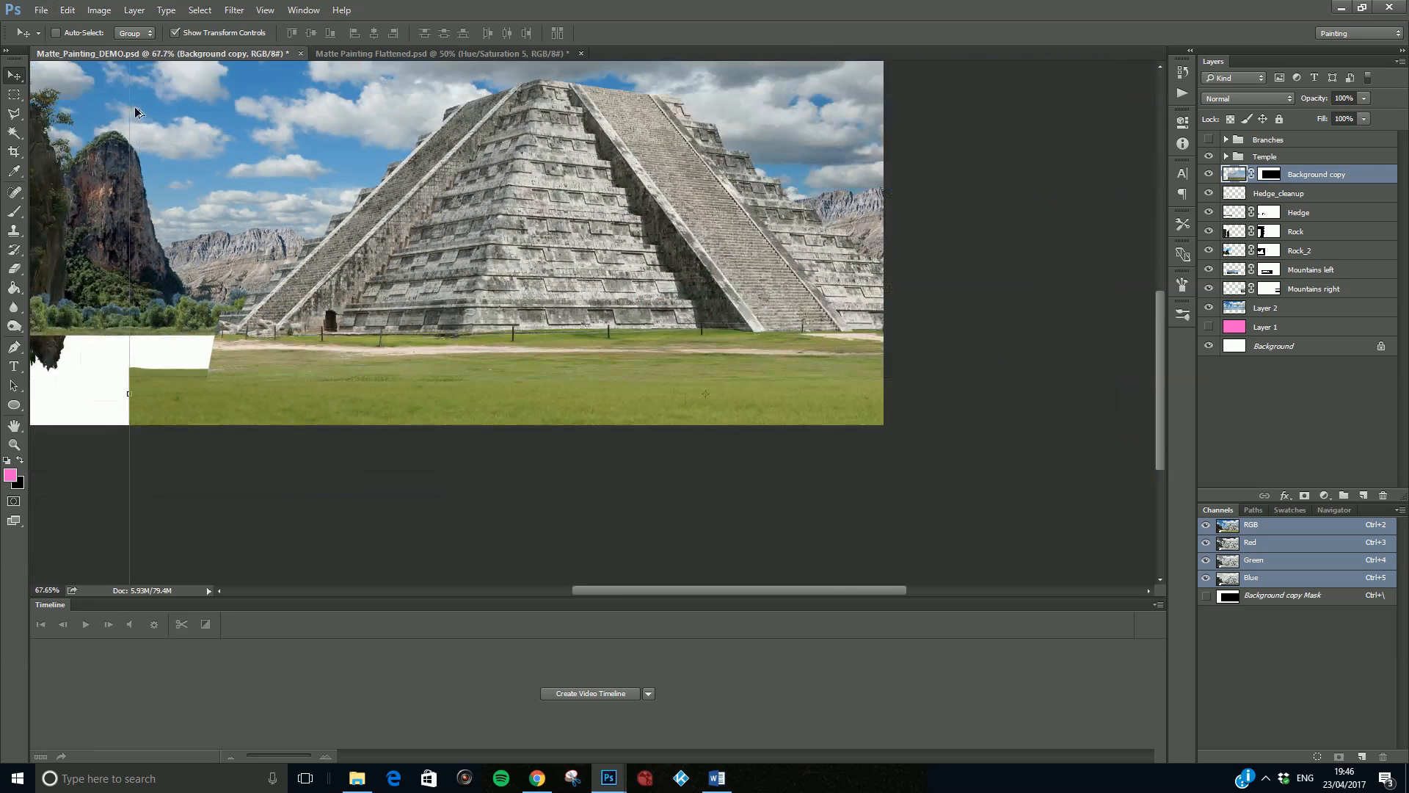
scroll(134, 111, down, 2)
drag(381, 212, 438, 242)
mouse_move(596, 503)
mouse_down()
mouse_move(592, 455)
mouse_move(596, 480)
mouse_up()
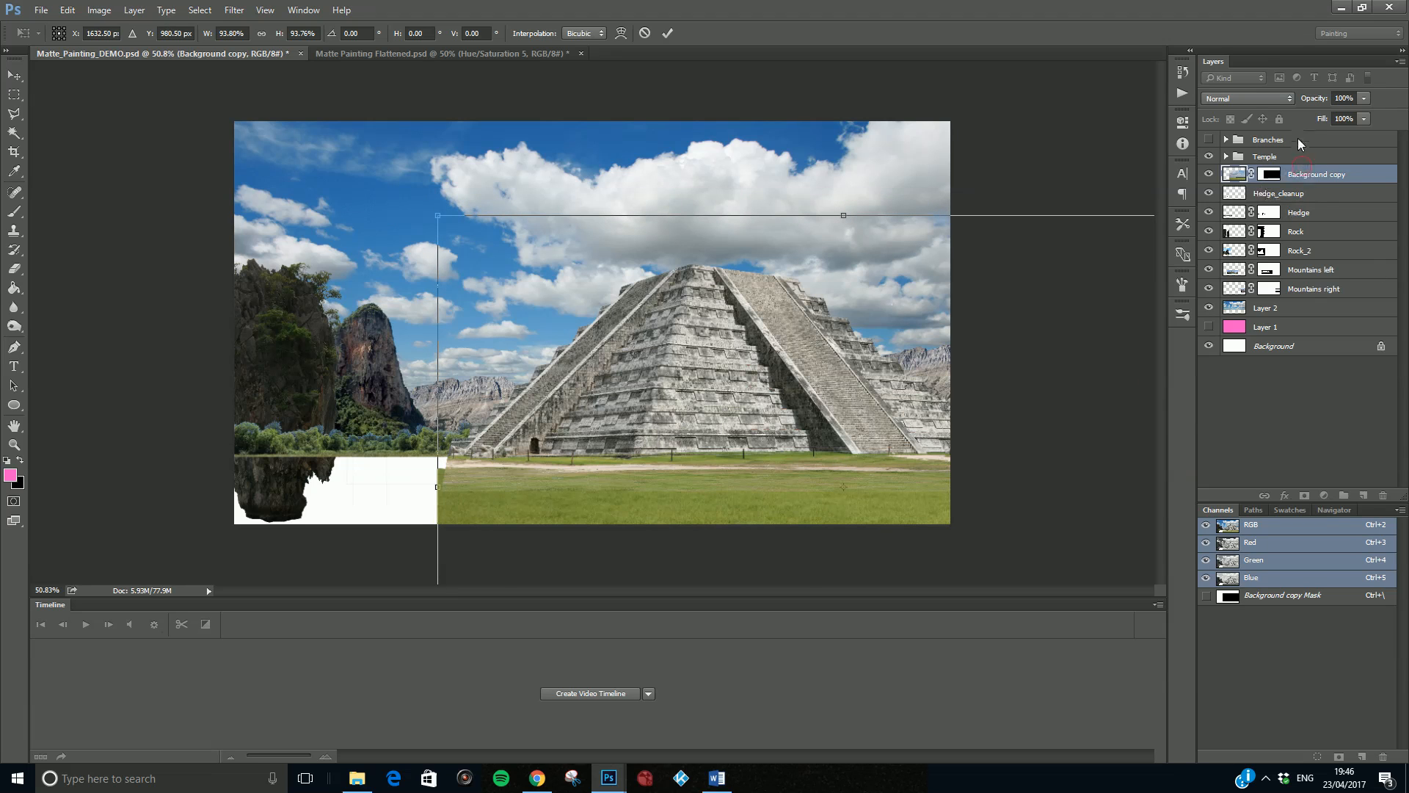
key(Return)
- Move the grass layer above Branches, squash it vertically and position it across the full width of the foreground below the lawn
drag(1299, 172, 1306, 135)
drag(807, 479, 663, 401)
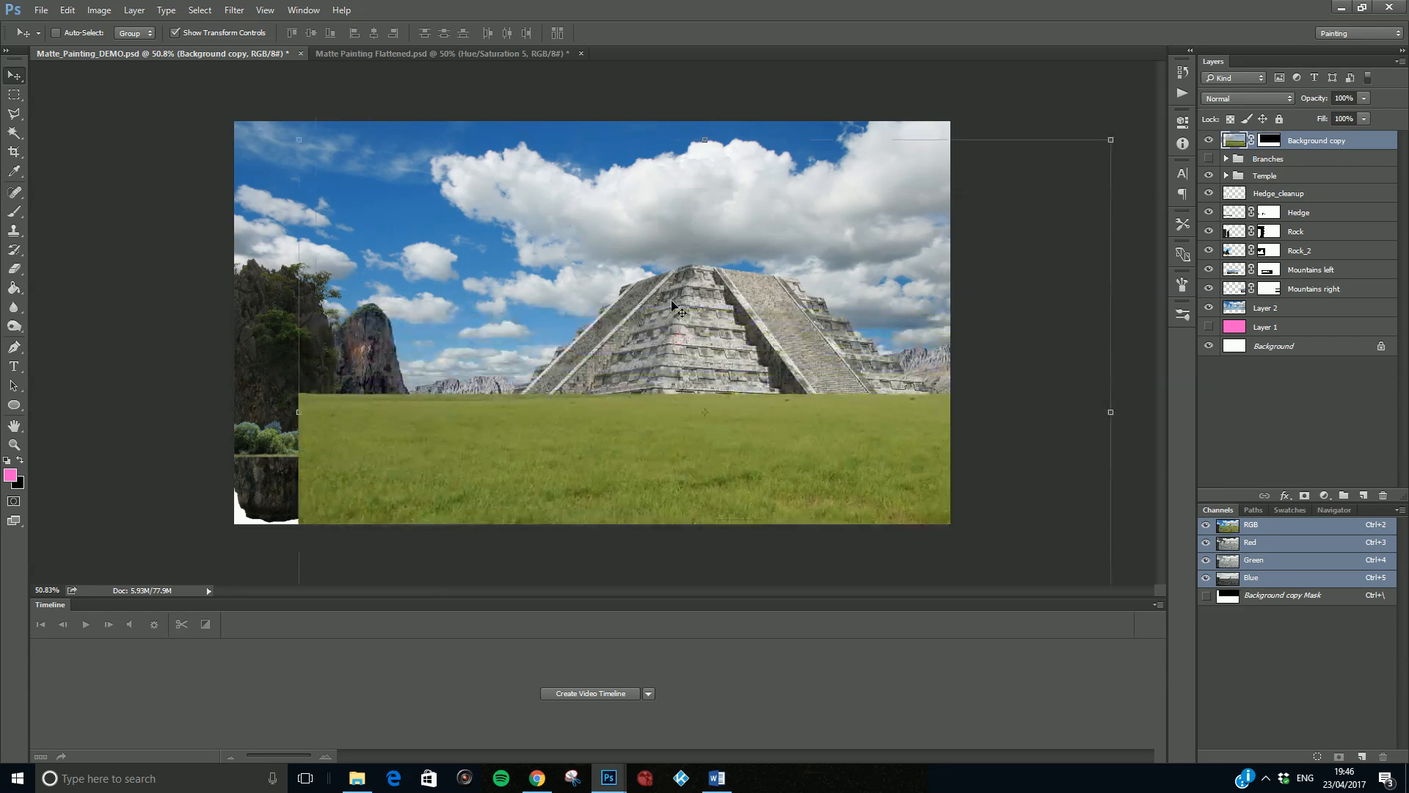
drag(709, 138, 705, 280)
drag(749, 494, 679, 345)
drag(676, 89, 681, 185)
drag(729, 421, 768, 531)
drag(718, 291, 722, 371)
drag(716, 500, 618, 508)
key(Return)
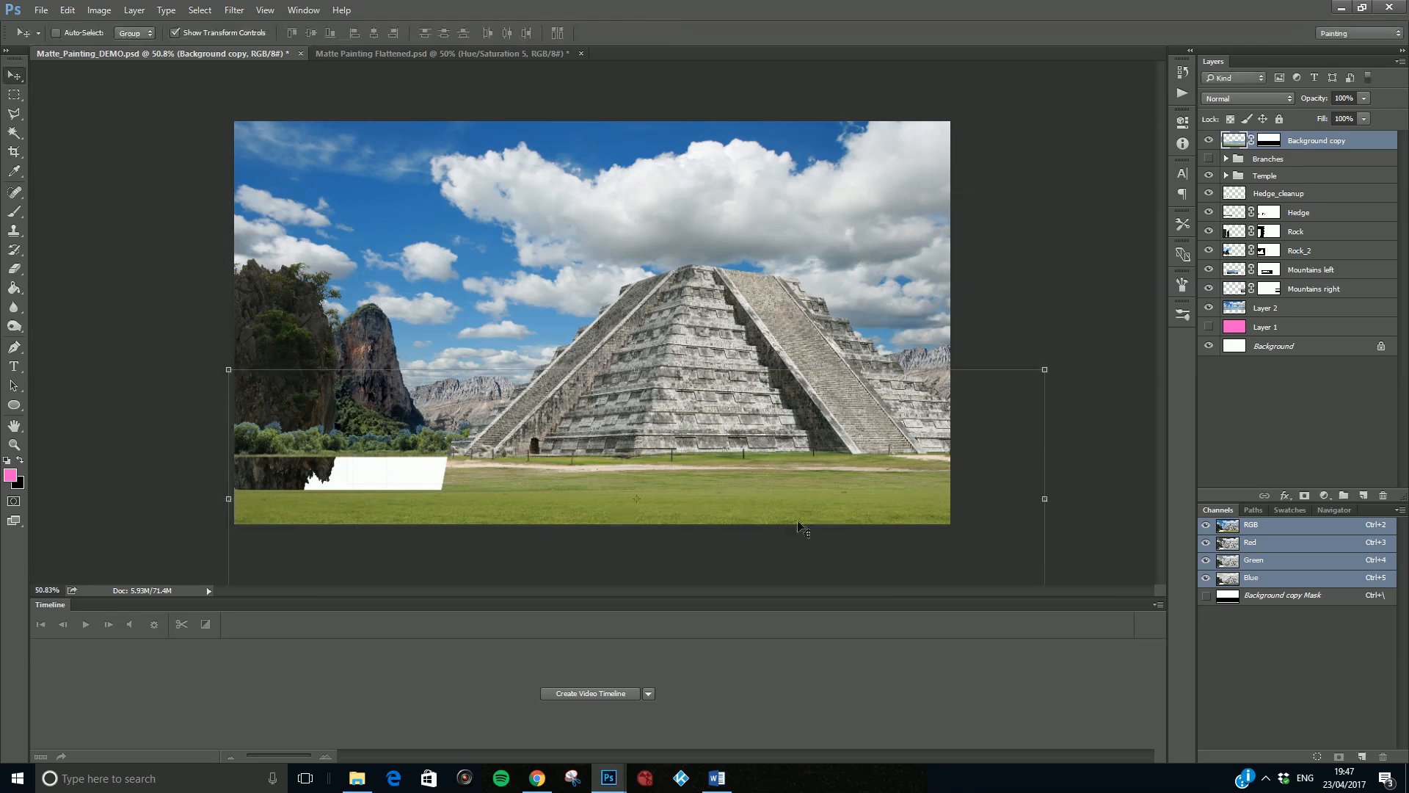
scroll(676, 540, up, 6)
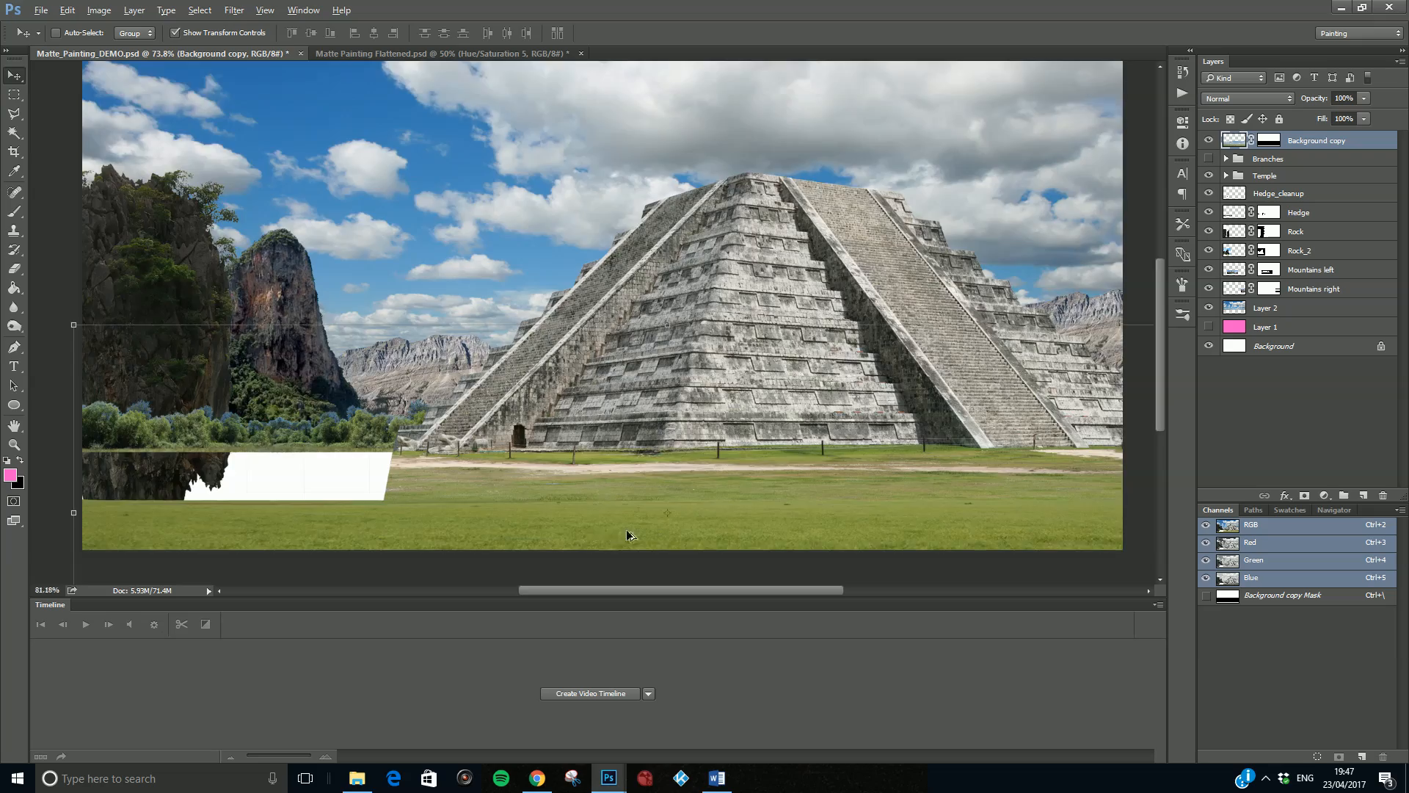
scroll(558, 508, down, 4)
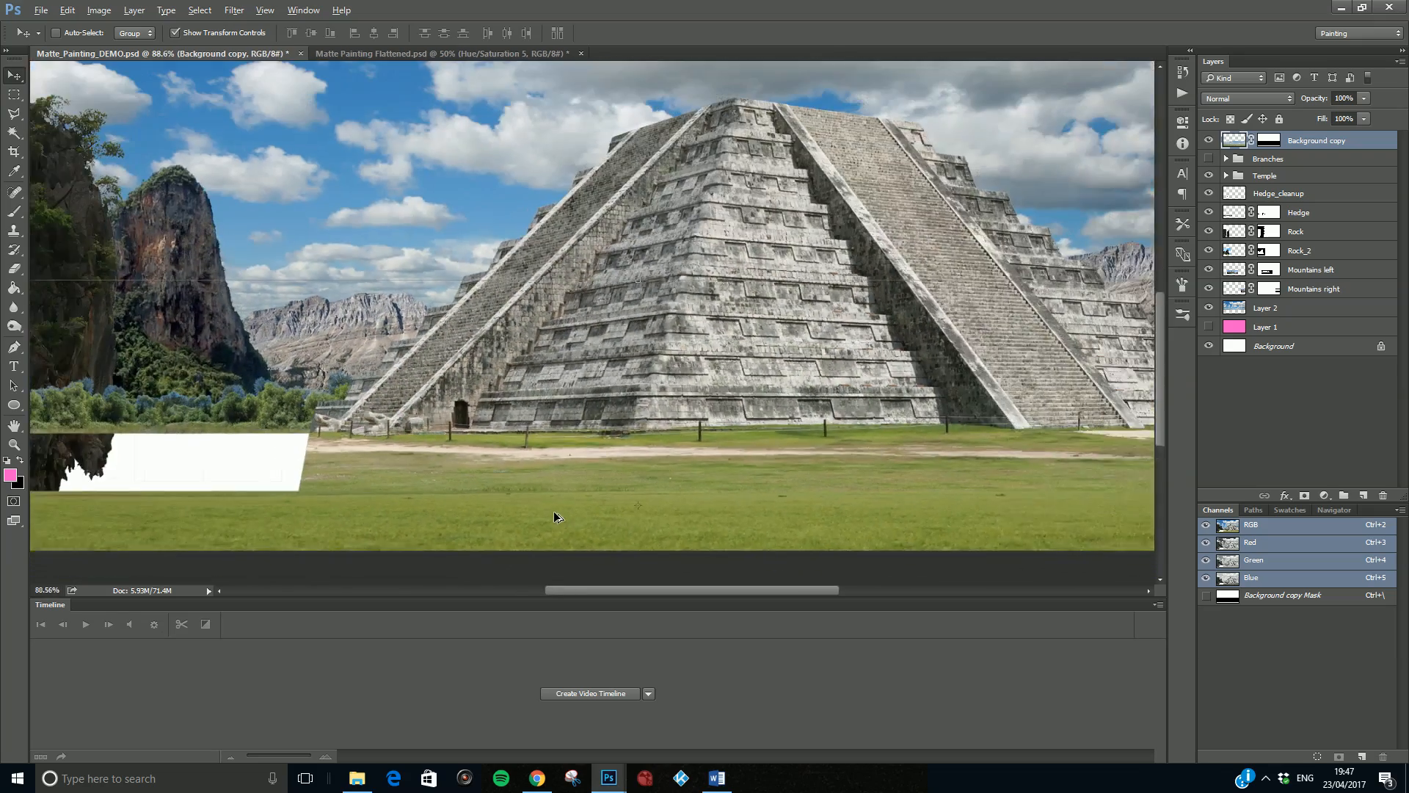
scroll(585, 507, down, 2)
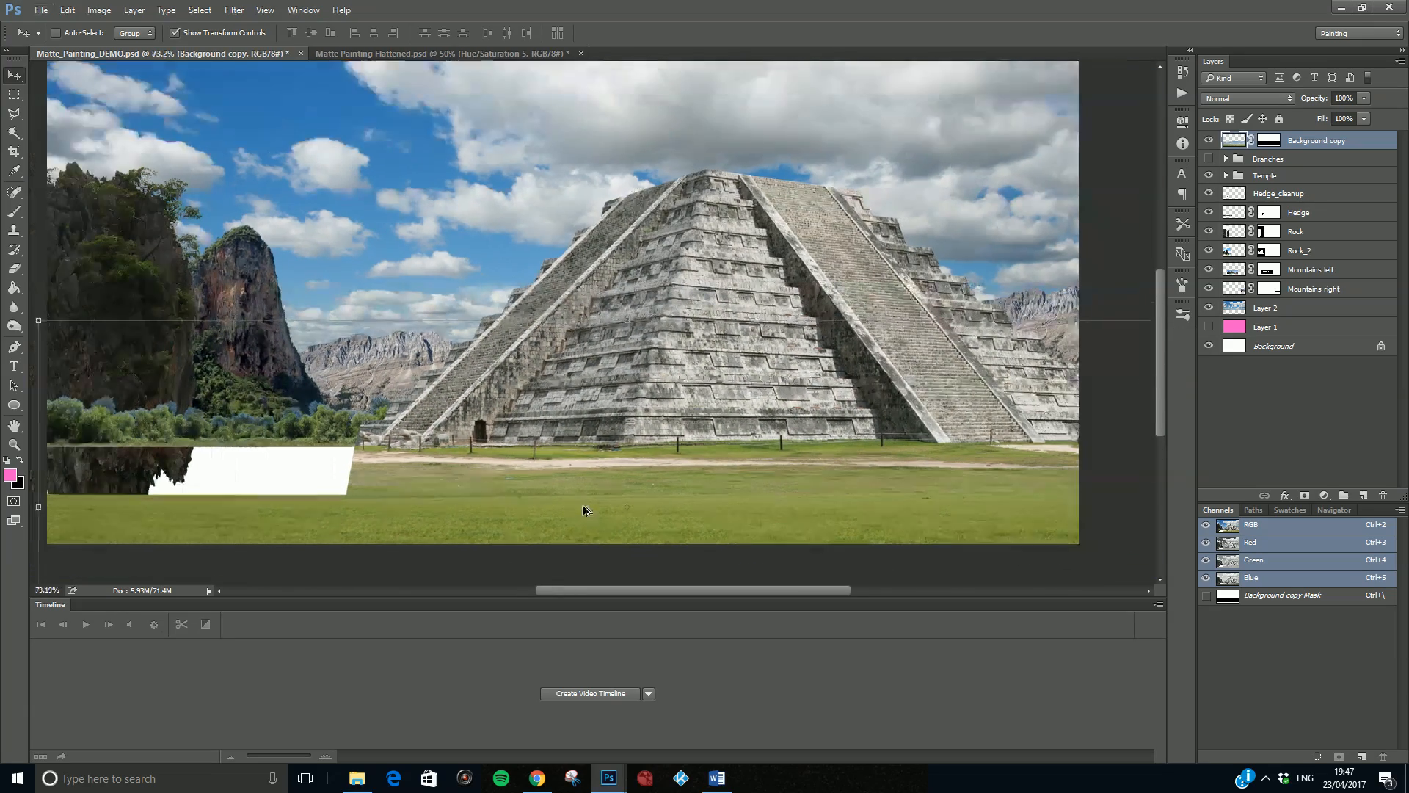
scroll(585, 506, up, 3)
scroll(636, 526, up, 1)
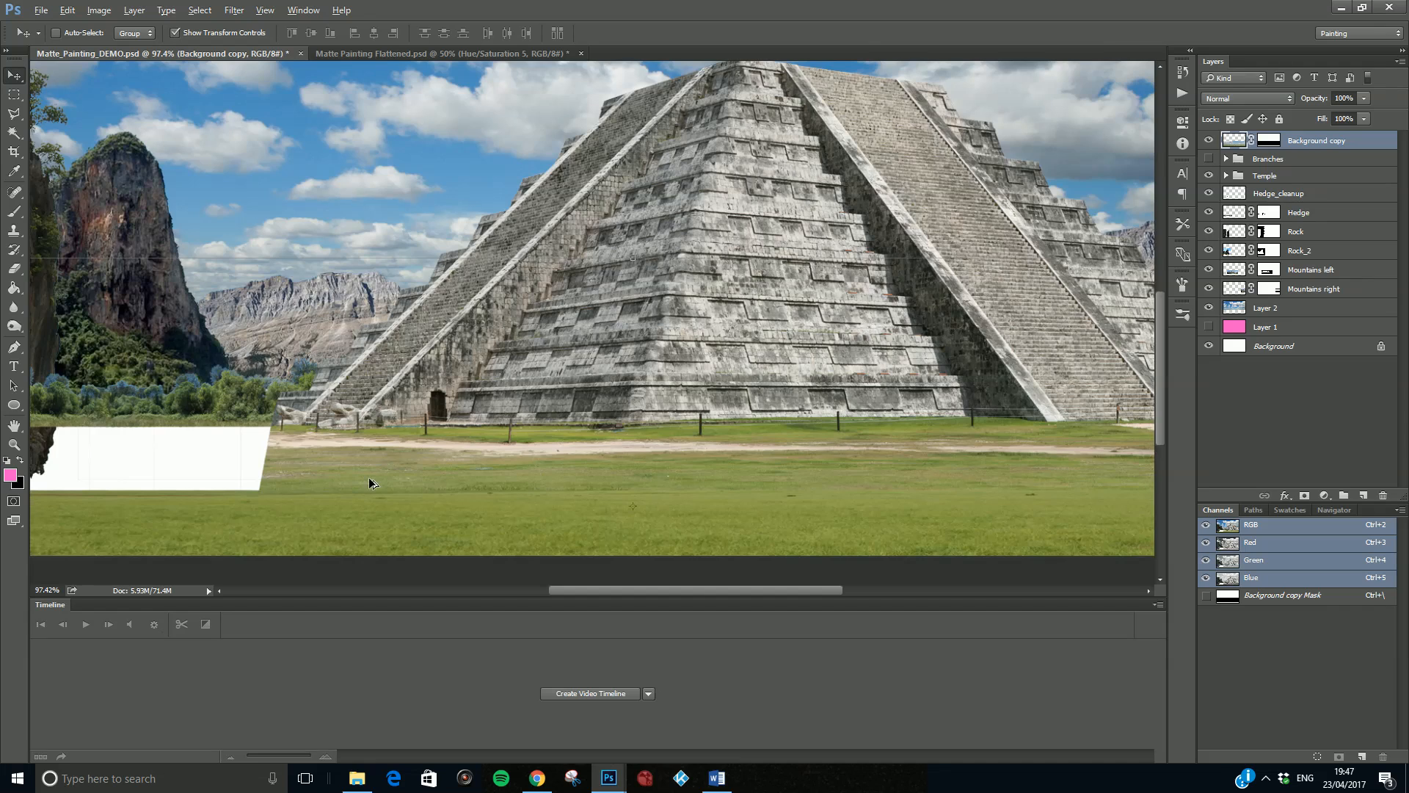
scroll(369, 482, down, 4)
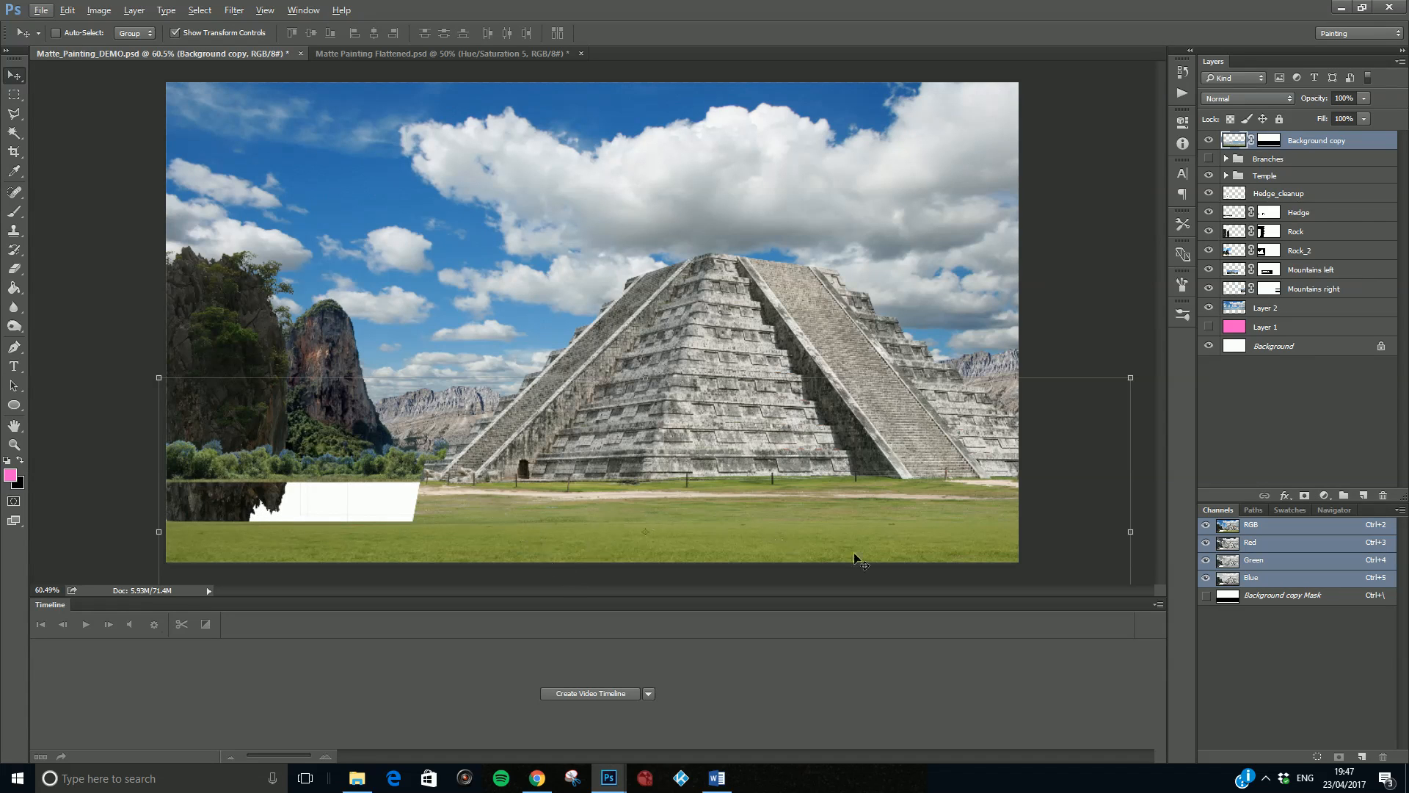
- Rename the Background copy layer as Grass and deselect it
double_click(1302, 147)
text(Grass)
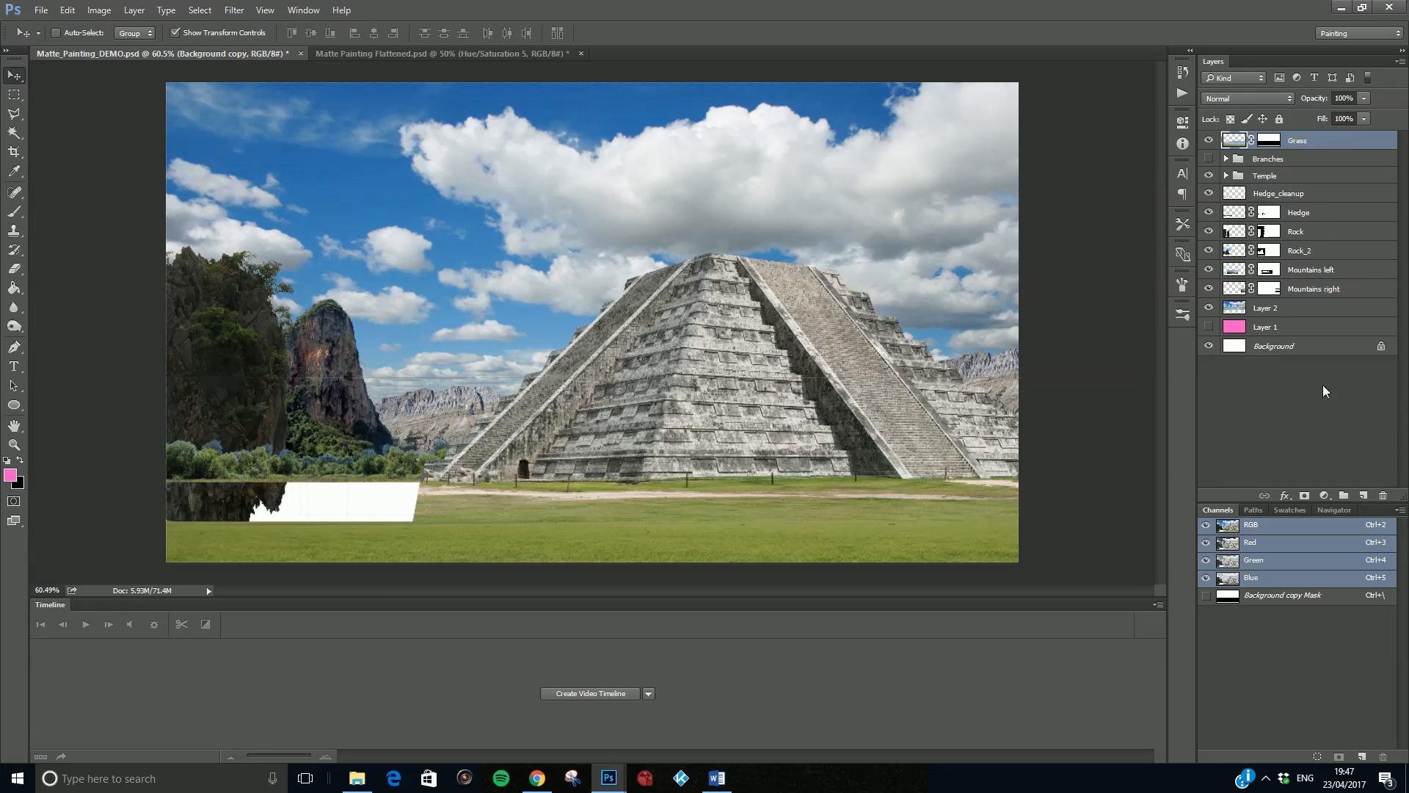
click(1322, 385)
- Create a new empty layer above Grass and name it Grass_cleanup
click(1363, 495)
double_click(1269, 143)
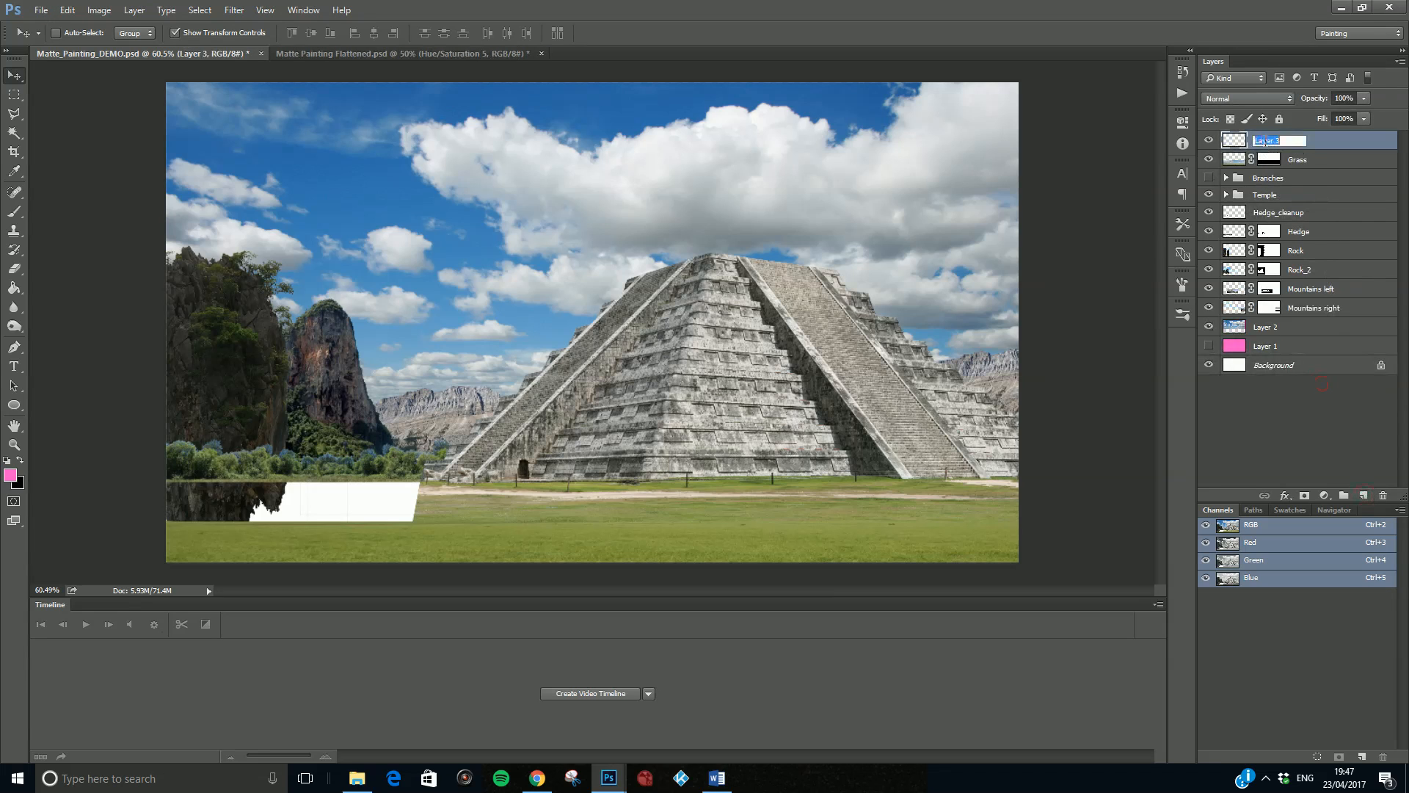
text(Grass_claenup)
click(1325, 158)
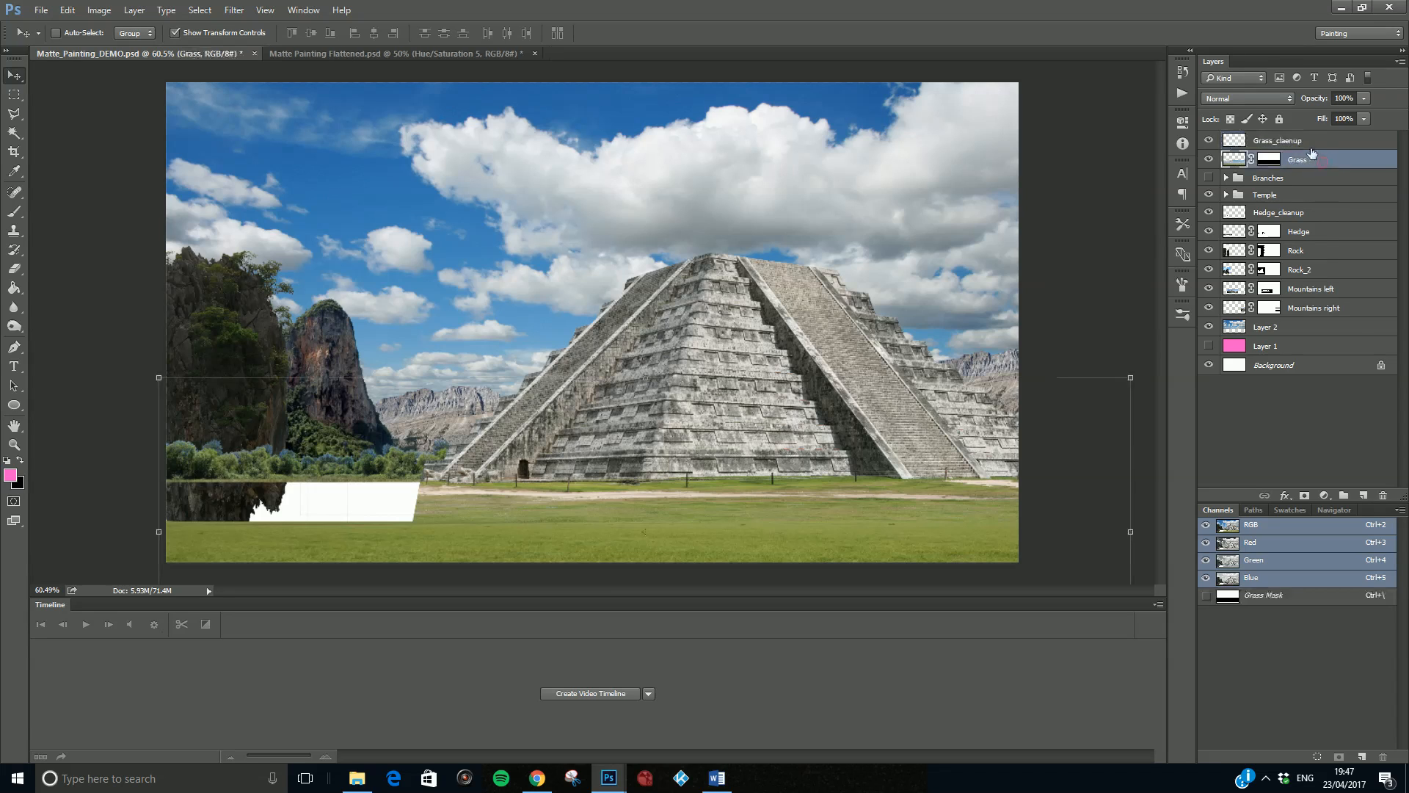
double_click(1284, 141)
click(1290, 141)
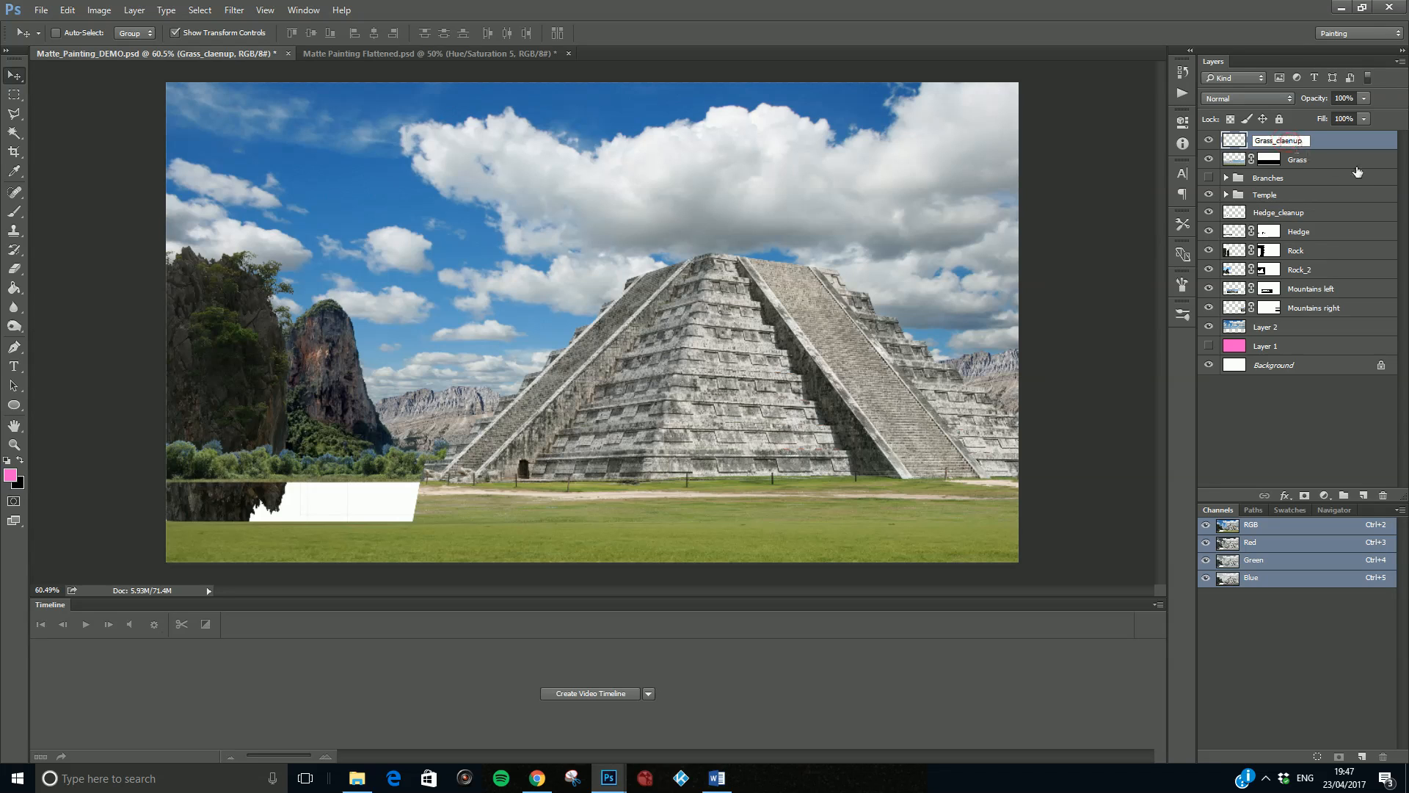
text(a)
click(1331, 157)
- Correct the new layer's name to Grass_cleanup and switch to the Clone Stamp tool
click(1295, 142)
click(13, 231)
scroll(636, 551, up, 3)
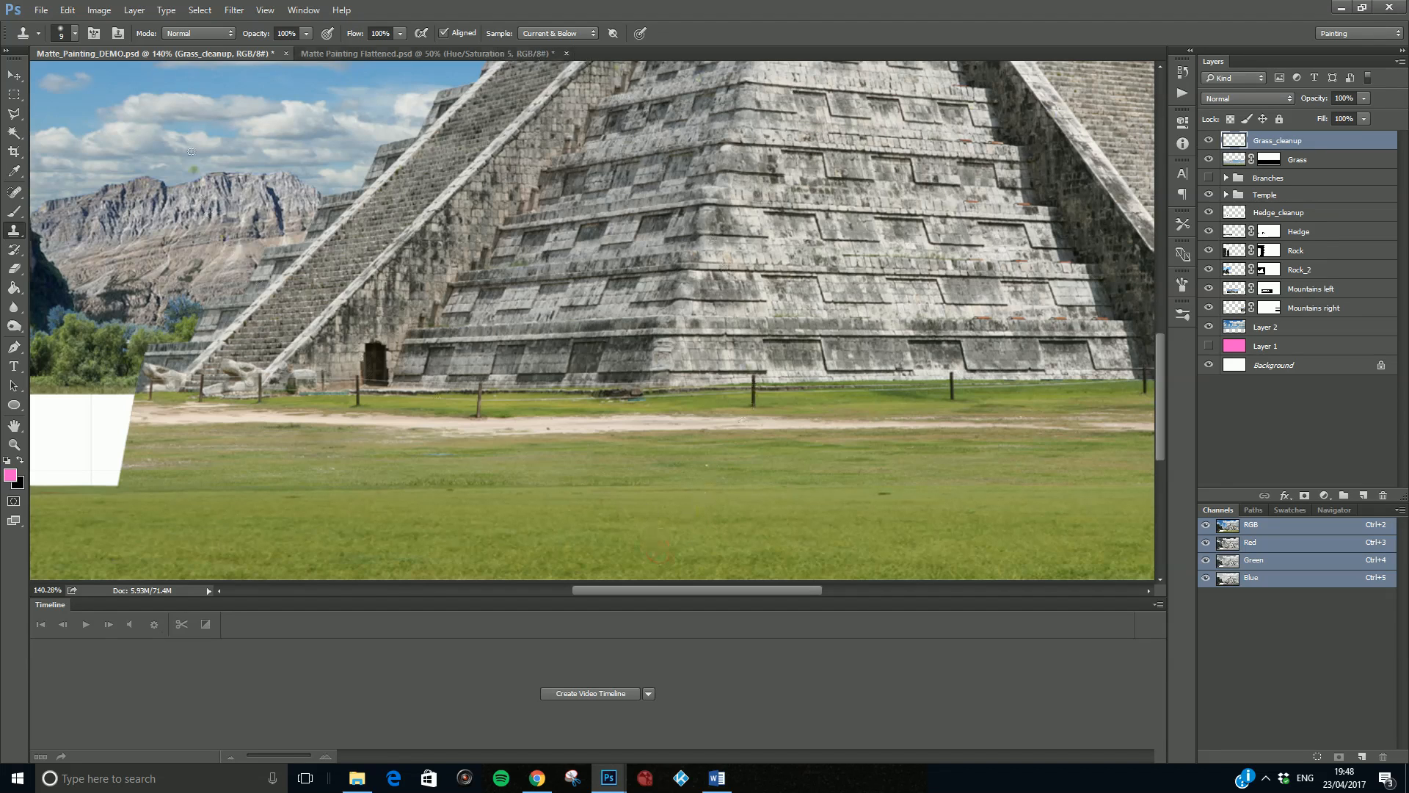
- Try cloning grass into the white gap at full opacity and at 24% opacity, undoing the strokes
mouse_move(114, 447)
mouse_down()
mouse_move(87, 458)
mouse_move(66, 441)
mouse_move(80, 457)
mouse_up()
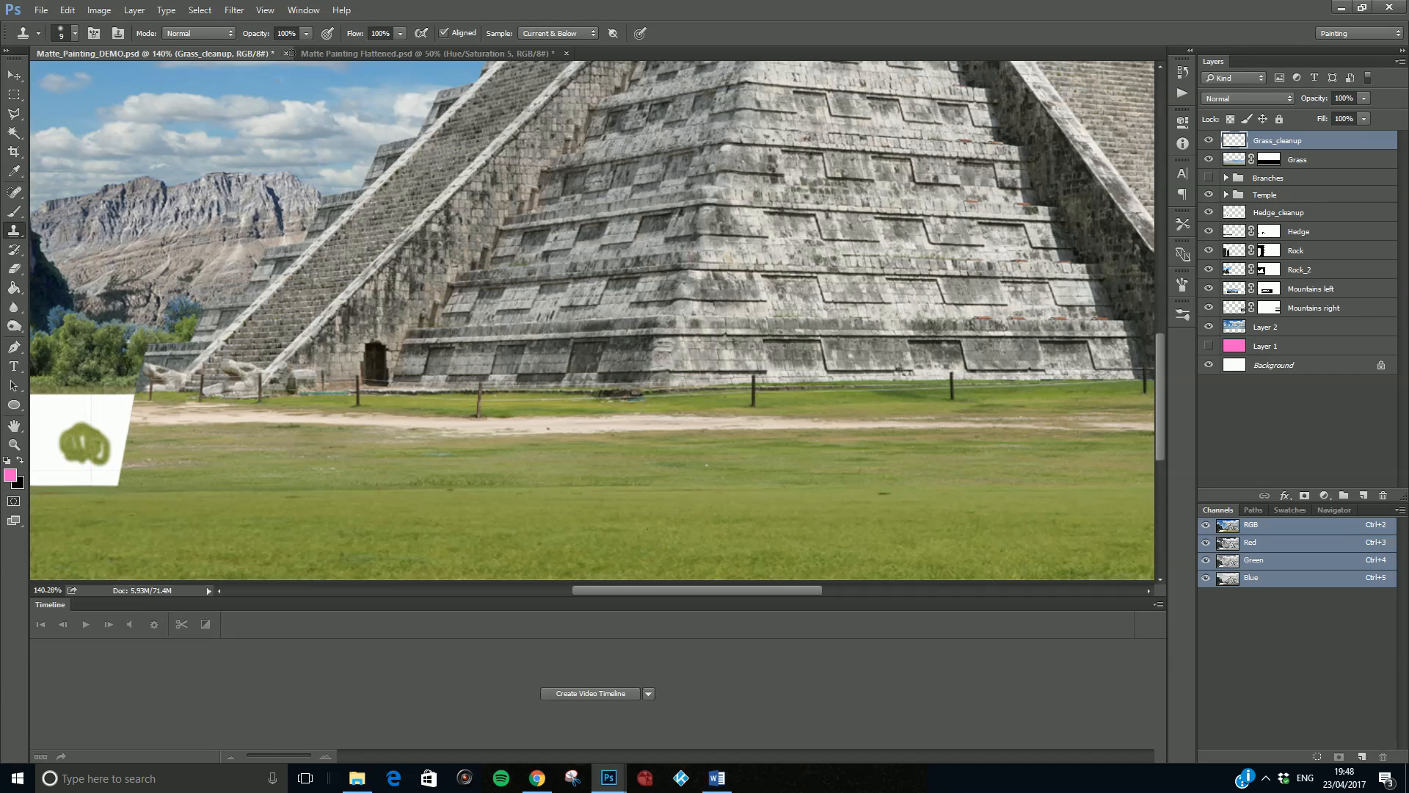
key(ctrl+z)
click(306, 33)
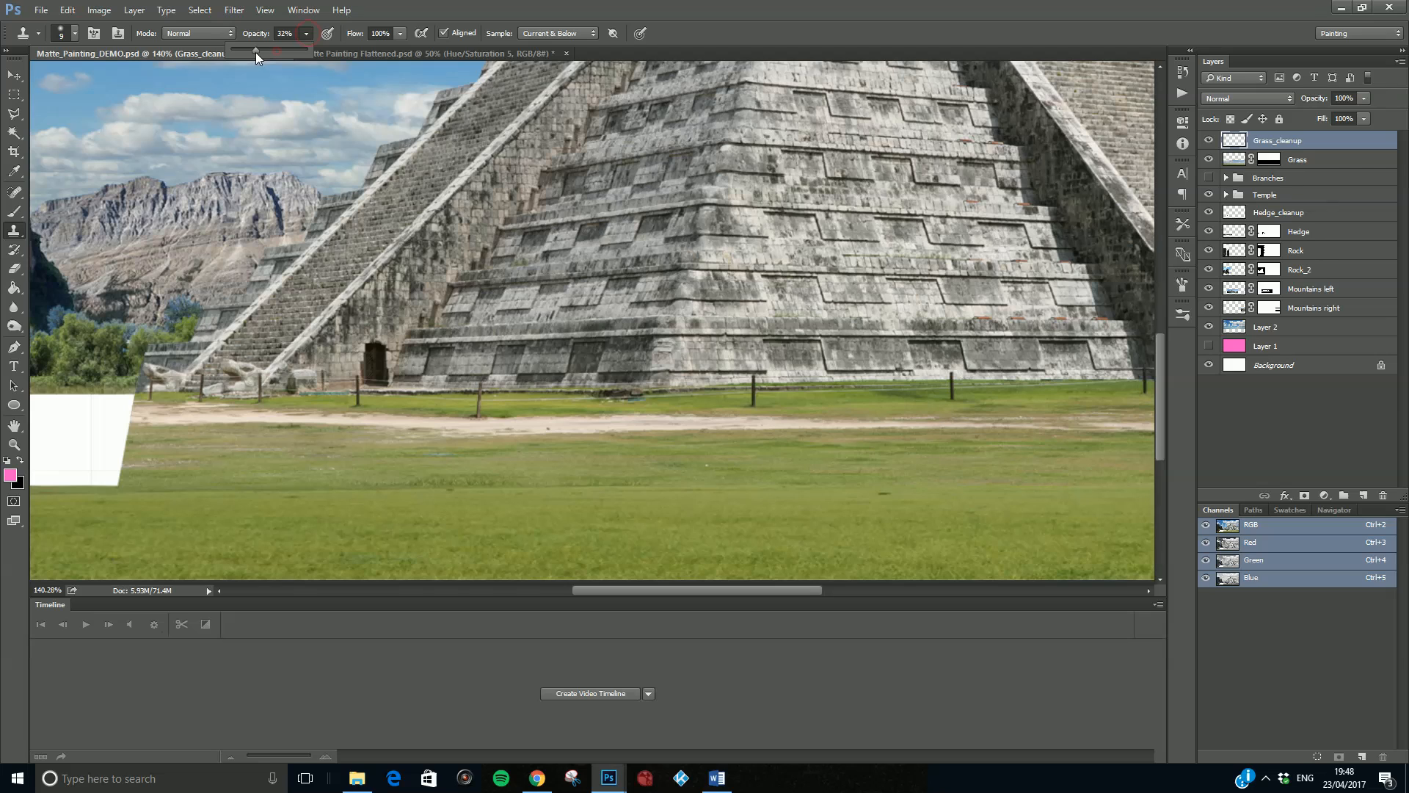
mouse_move(82, 441)
mouse_down()
mouse_move(93, 465)
mouse_move(99, 436)
mouse_move(66, 448)
mouse_move(103, 419)
mouse_move(82, 453)
mouse_move(92, 446)
mouse_move(96, 464)
mouse_move(97, 430)
mouse_up()
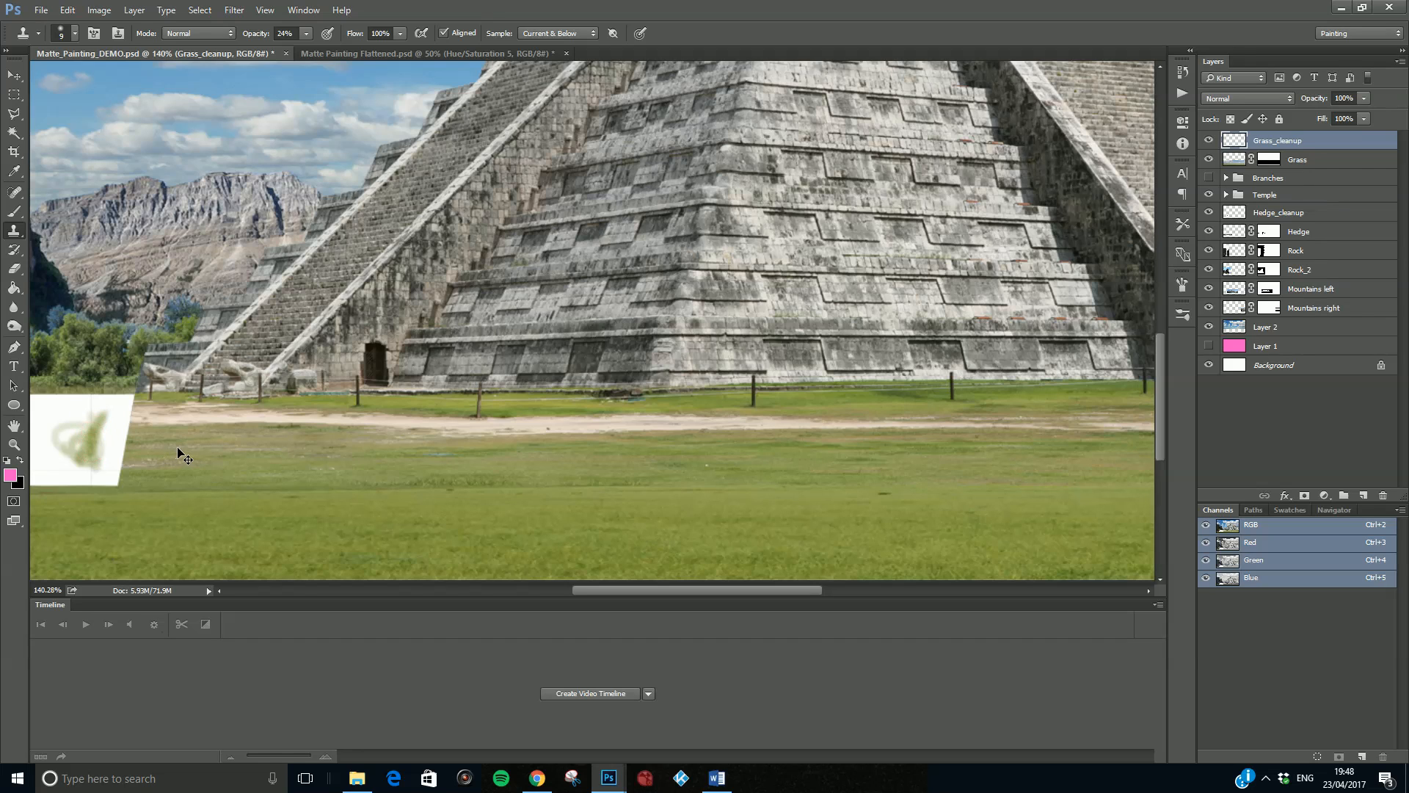
key(ctrl+alt+z)
key(ctrl+alt+z)
key(ctrl+alt+z)
key(ctrl+alt+z)
key(ctrl+alt+z)
key(ctrl+alt+z)
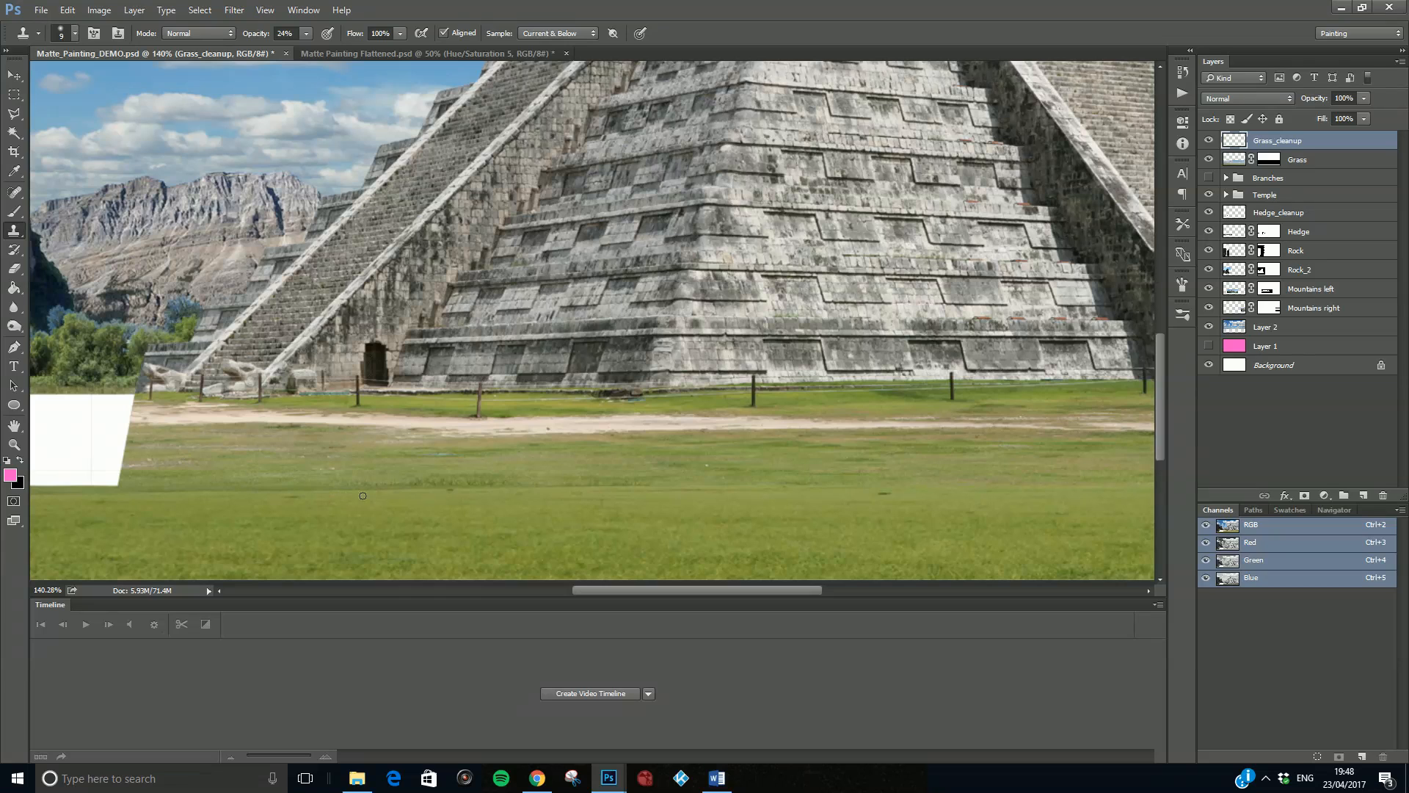
- Enlarge the Clone Stamp brush to 80 px, set its opacity to 100% and clone foreground grass along the lawn strip below the path
key(bracketright)
key(bracketright)
key(bracketright)
key(bracketright)
key(bracketright)
alt+click(257, 480)
drag(440, 502, 417, 504)
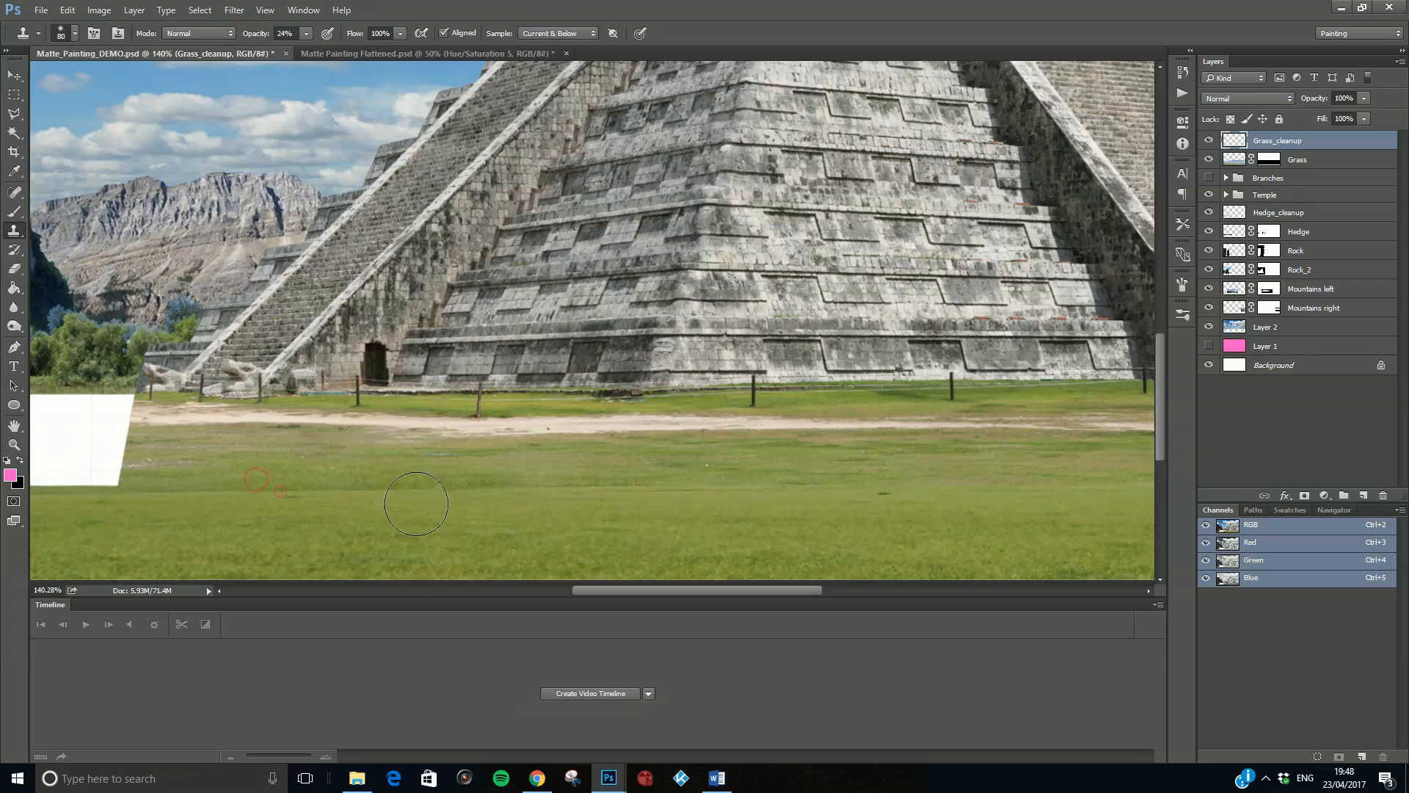
click(306, 33)
drag(306, 49, 379, 53)
click(279, 491)
mouse_move(252, 482)
mouse_down()
mouse_move(434, 491)
mouse_move(200, 499)
mouse_move(546, 491)
mouse_move(319, 480)
mouse_move(664, 485)
mouse_move(526, 496)
mouse_move(731, 491)
mouse_up()
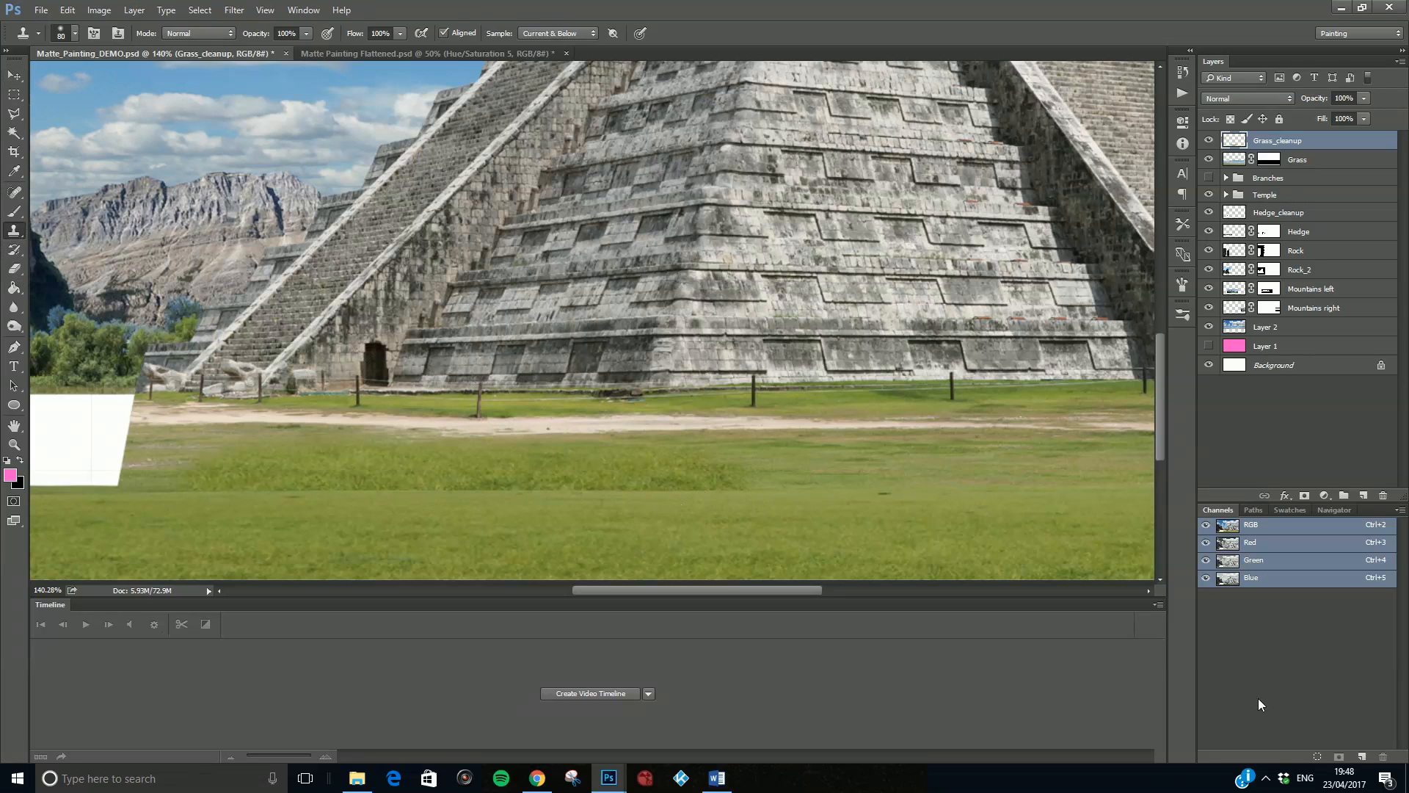
click(1265, 778)
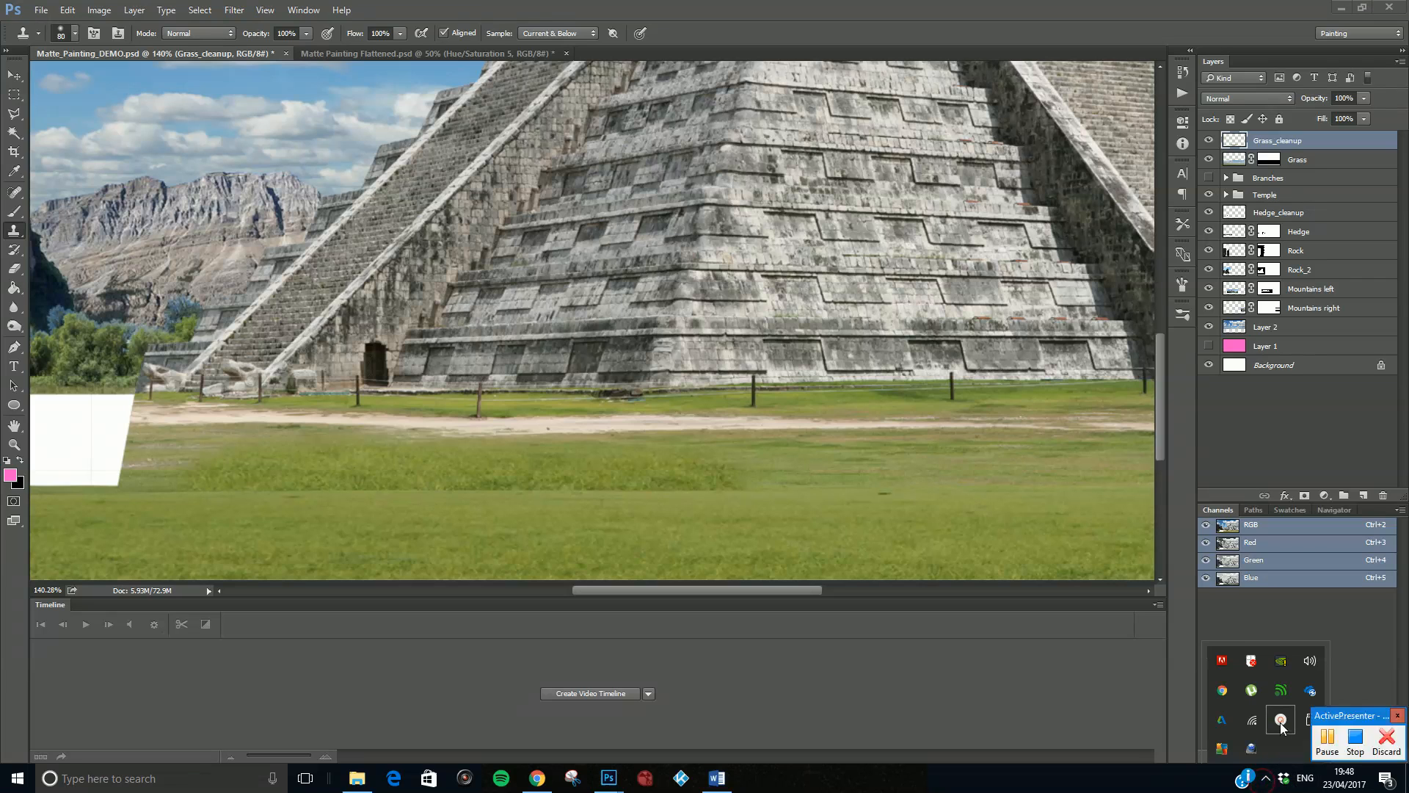
click(1334, 732)
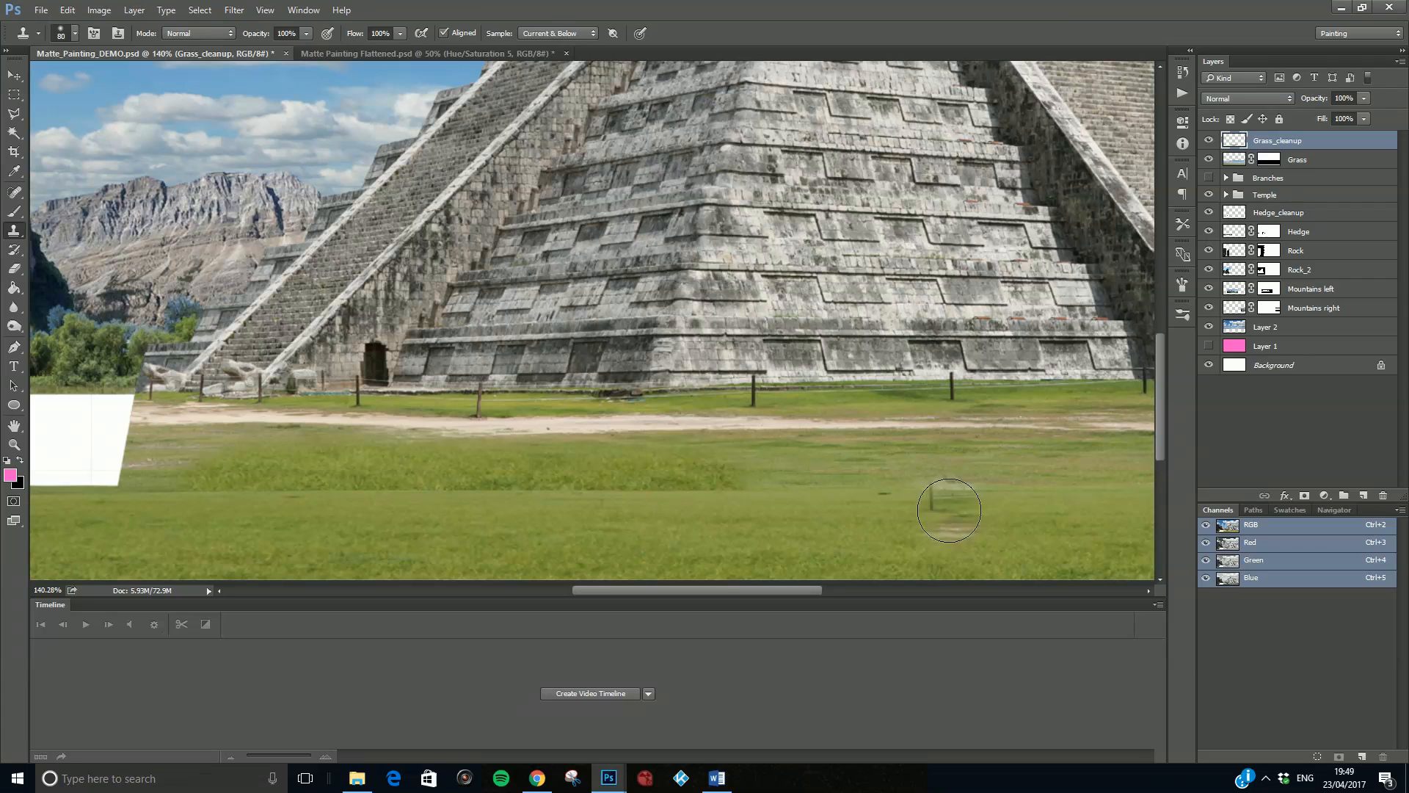
- Reduce the Clone Stamp to 40 px at 28% opacity and blend the lawn seam below the pyramid's right half
scroll(947, 499, down, 2)
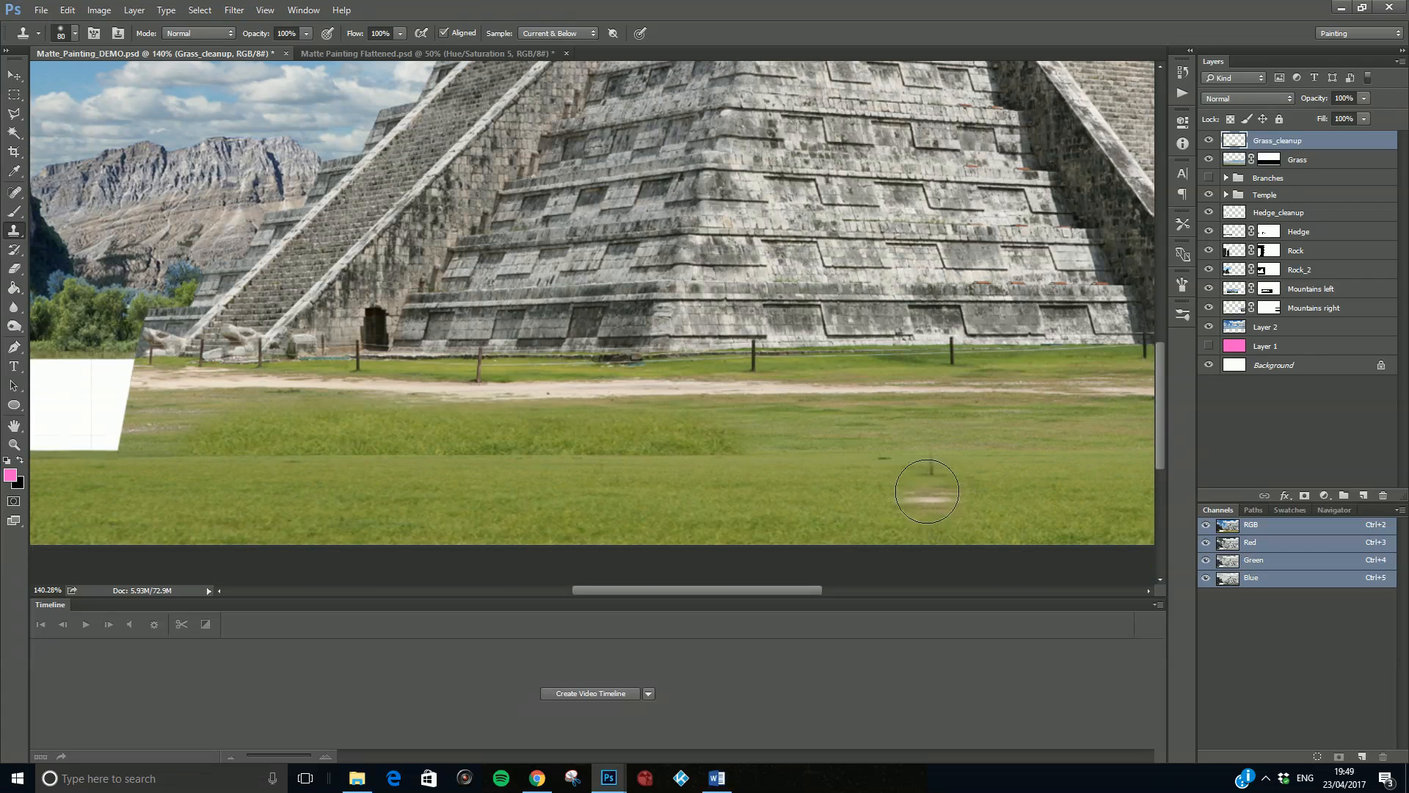
key(bracketleft)
key(bracketleft)
key(bracketleft)
key(bracketleft)
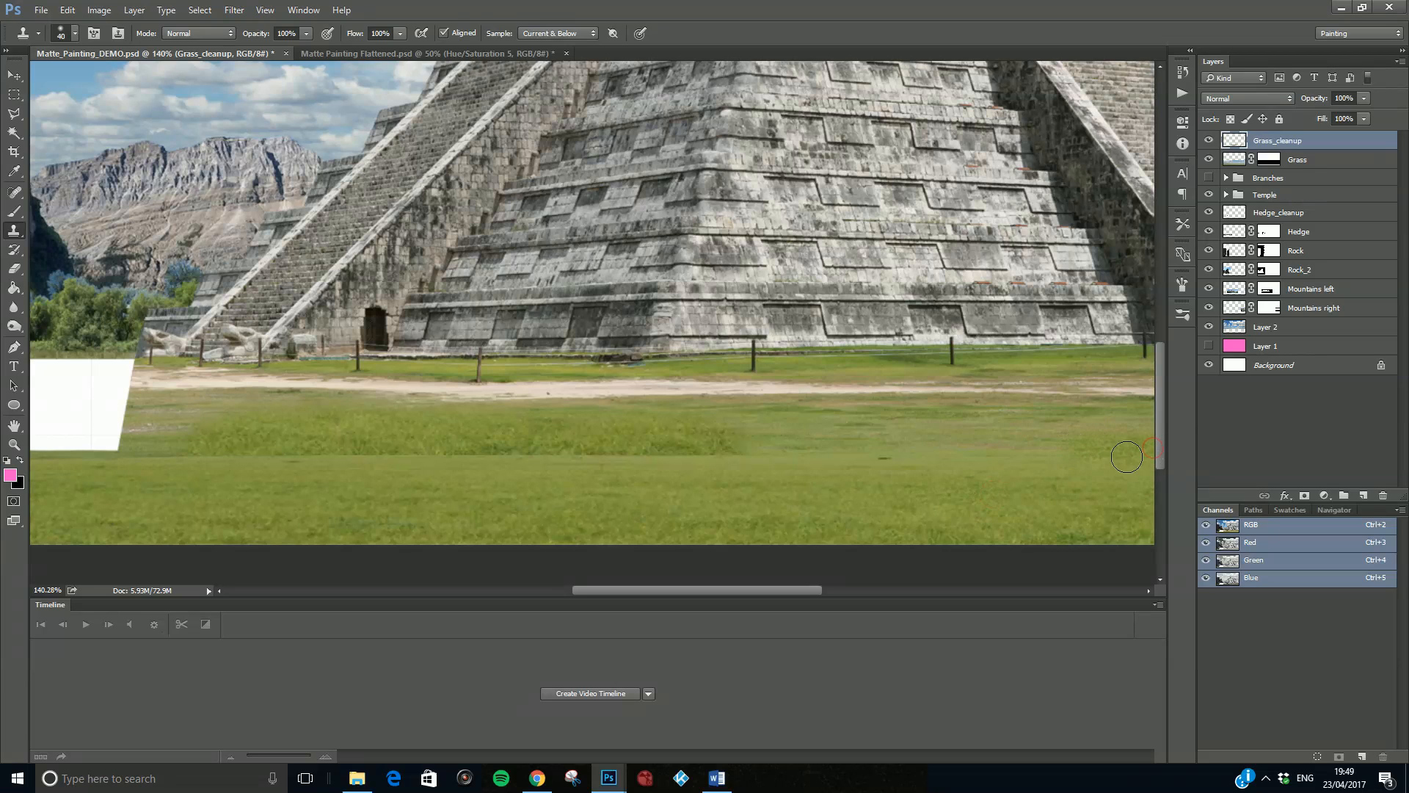
click(306, 33)
drag(301, 51, 253, 51)
click(1055, 498)
mouse_move(998, 448)
mouse_down()
mouse_move(1016, 450)
mouse_move(997, 464)
mouse_move(1060, 445)
mouse_up()
alt+click(1051, 486)
- Blend the seam across the middle of the lawn by cloning foreground grass over it from right to left
drag(841, 454, 648, 453)
mouse_move(764, 456)
mouse_down()
mouse_move(548, 458)
mouse_move(568, 453)
mouse_up()
drag(716, 449, 555, 458)
alt+click(966, 485)
drag(674, 437, 410, 454)
alt+click(829, 489)
drag(529, 455, 352, 456)
scroll(307, 472, up, 3)
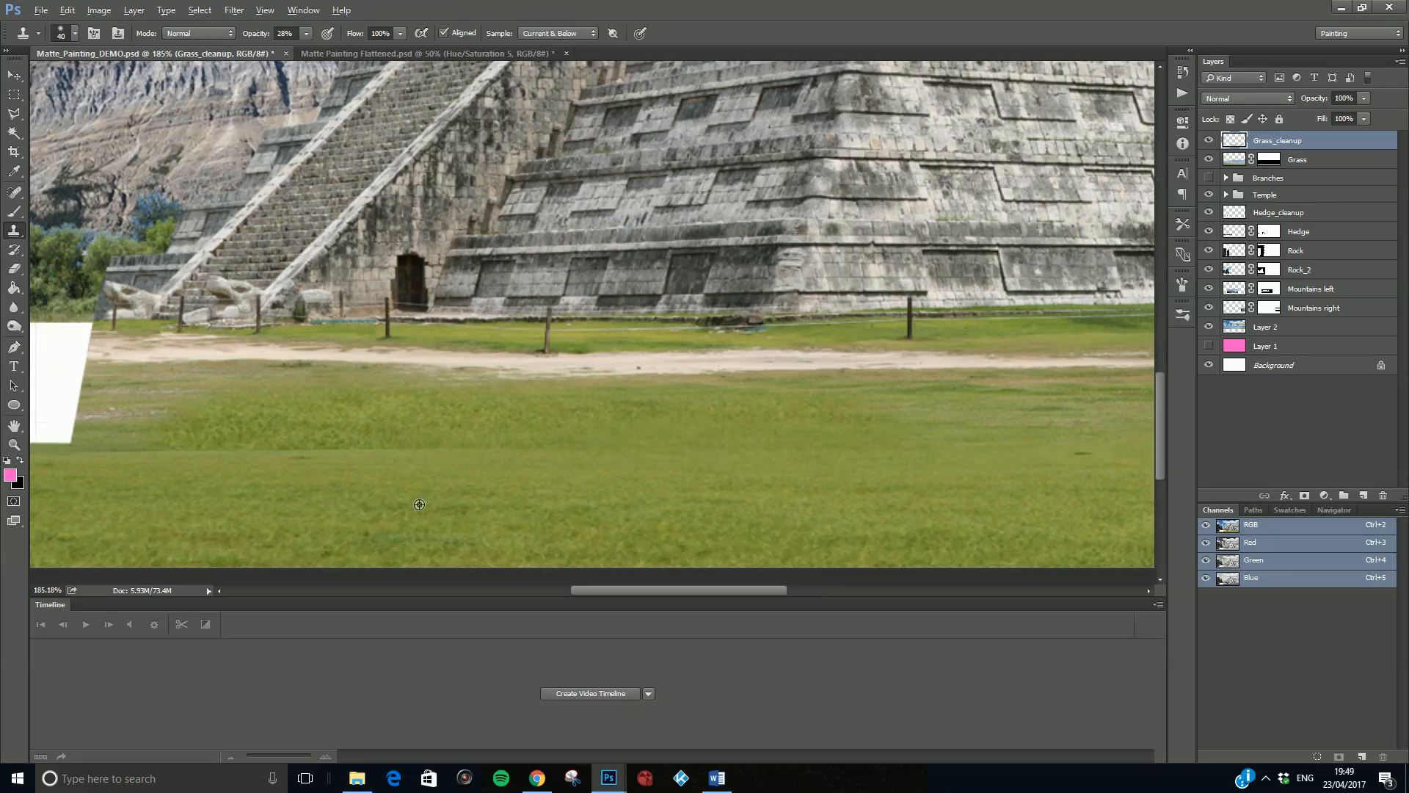
- Blend the remaining seam up to the white gap and soften the grass transition below the path
alt+click(480, 510)
mouse_move(484, 452)
mouse_down()
mouse_move(509, 458)
mouse_move(143, 445)
mouse_up()
drag(257, 450, 59, 442)
drag(159, 452, 58, 442)
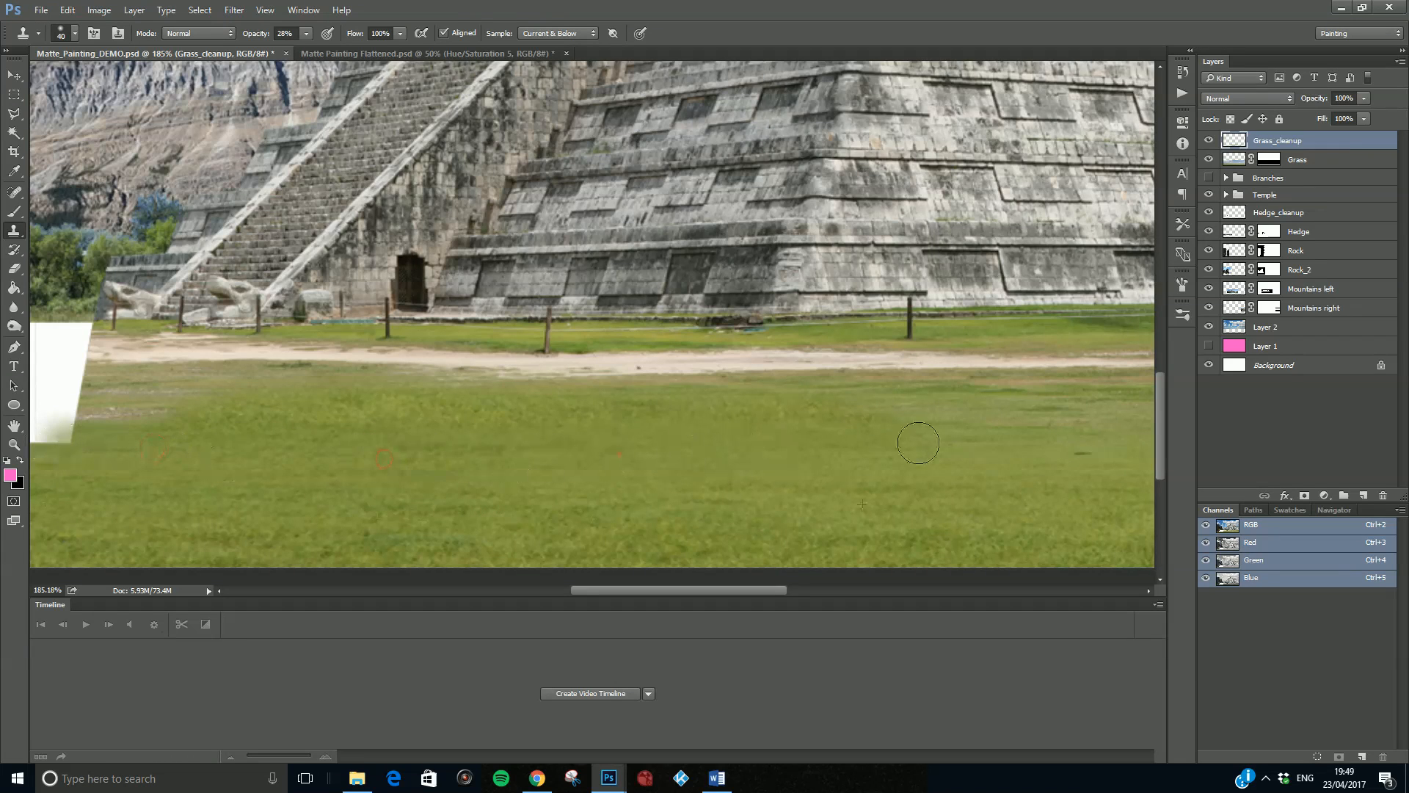
mouse_move(1116, 432)
mouse_down()
mouse_move(953, 423)
mouse_move(849, 472)
mouse_up()
alt+click(896, 516)
- Compare the lawn with the Grass_cleanup layer hidden and shown
scroll(849, 471, down, 2)
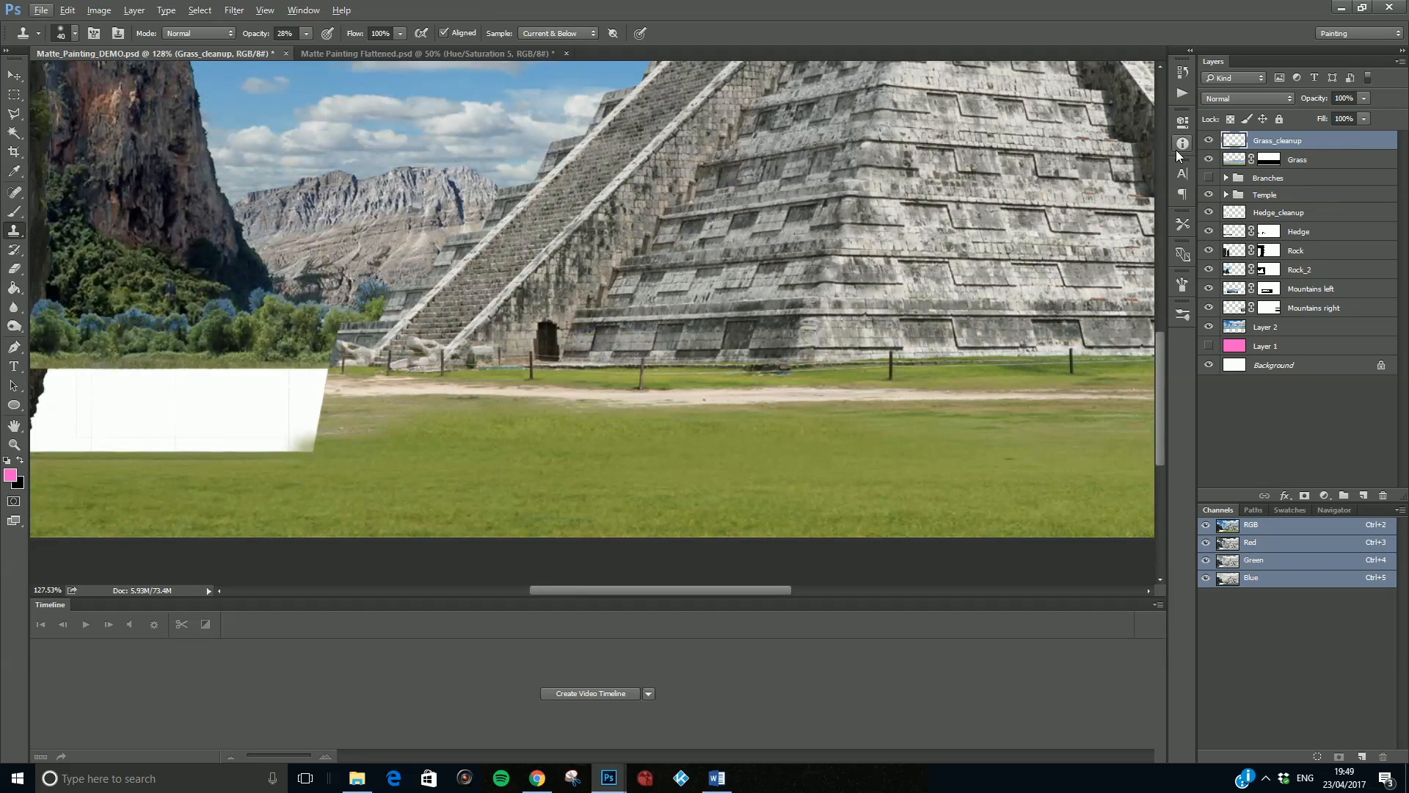
click(1208, 140)
click(1209, 141)
click(1209, 141)
click(1209, 141)
click(1209, 141)
click(1209, 141)
- Blend the seam across the lawn's right end, comparing it with Grass_cleanup hidden and shown
drag(700, 592, 841, 592)
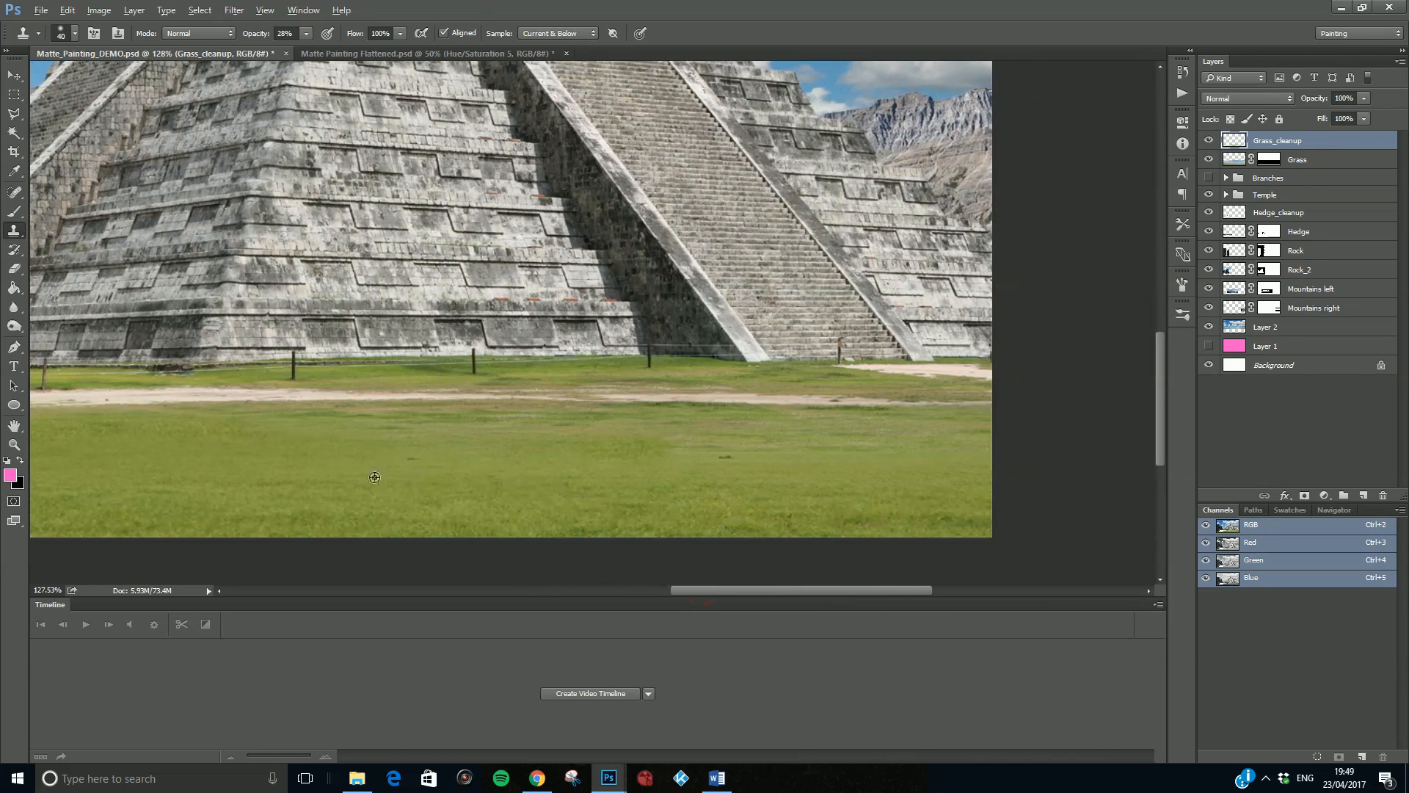
alt+click(641, 470)
drag(654, 461, 1016, 448)
click(1209, 141)
click(1210, 143)
click(1210, 143)
click(1209, 142)
- Shrink the Clone Stamp brush to 9 px and clone sand along the path's left end beside the white gap
drag(862, 588, 637, 601)
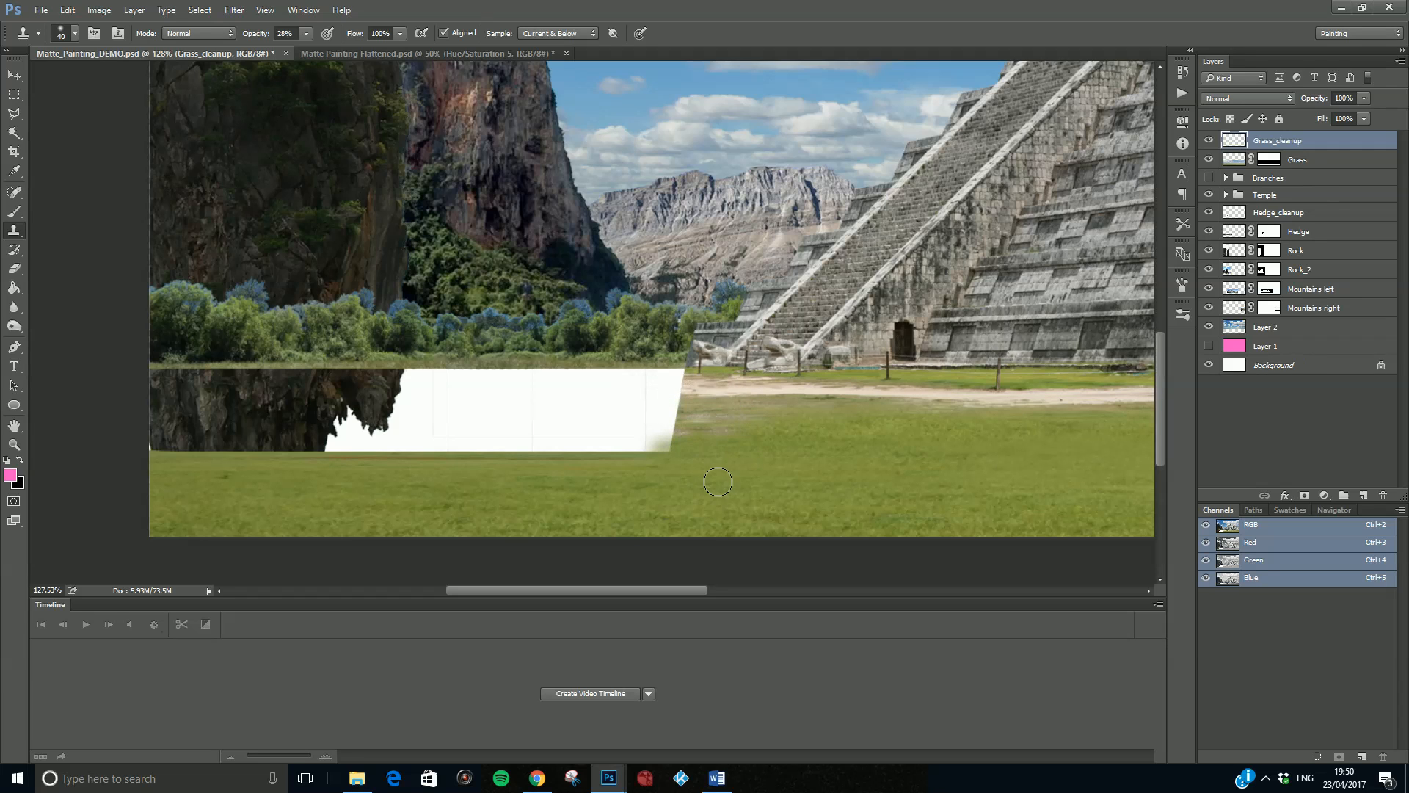
scroll(723, 459, up, 3)
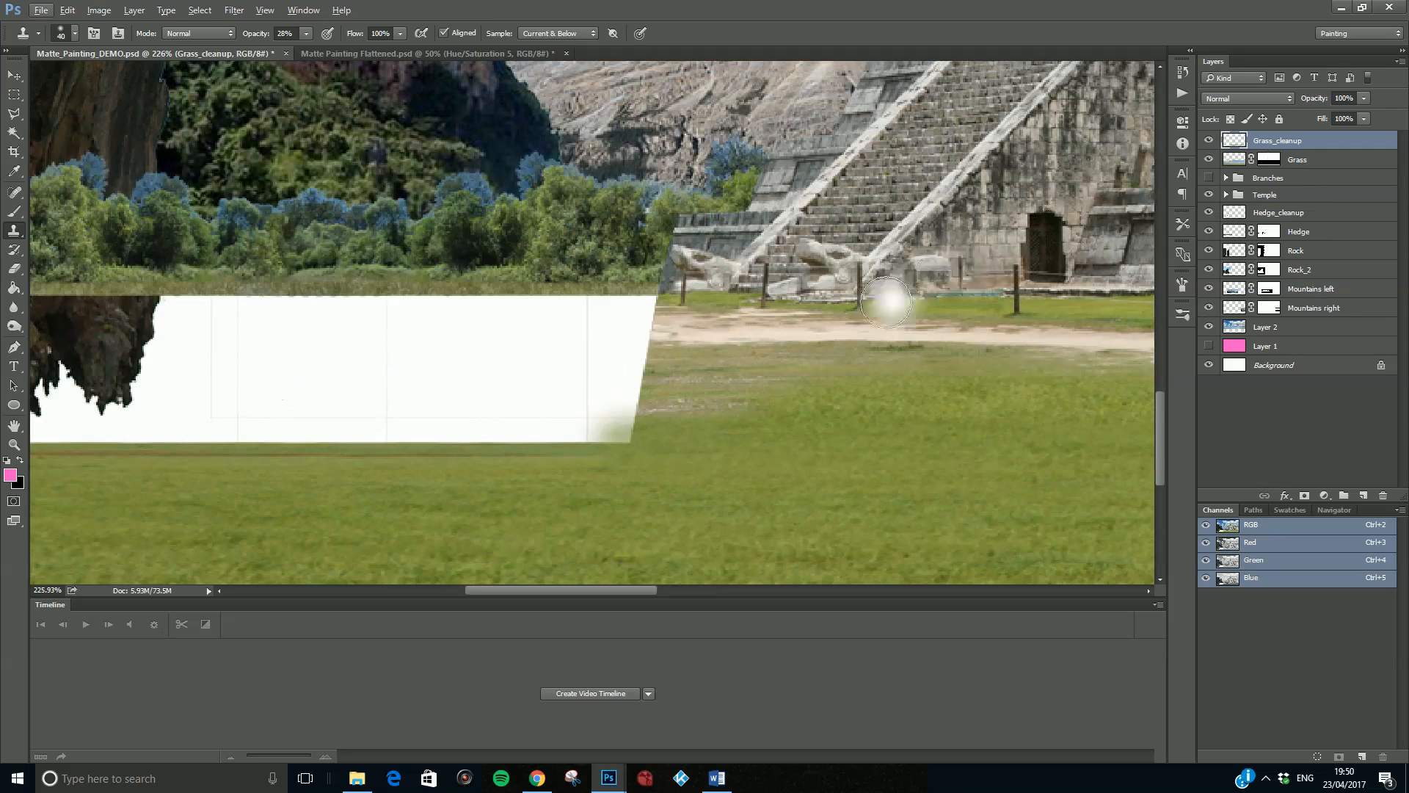
key(bracketleft)
key(bracketleft)
key(bracketleft)
key(bracketleft)
key(bracketleft)
key(bracketleft)
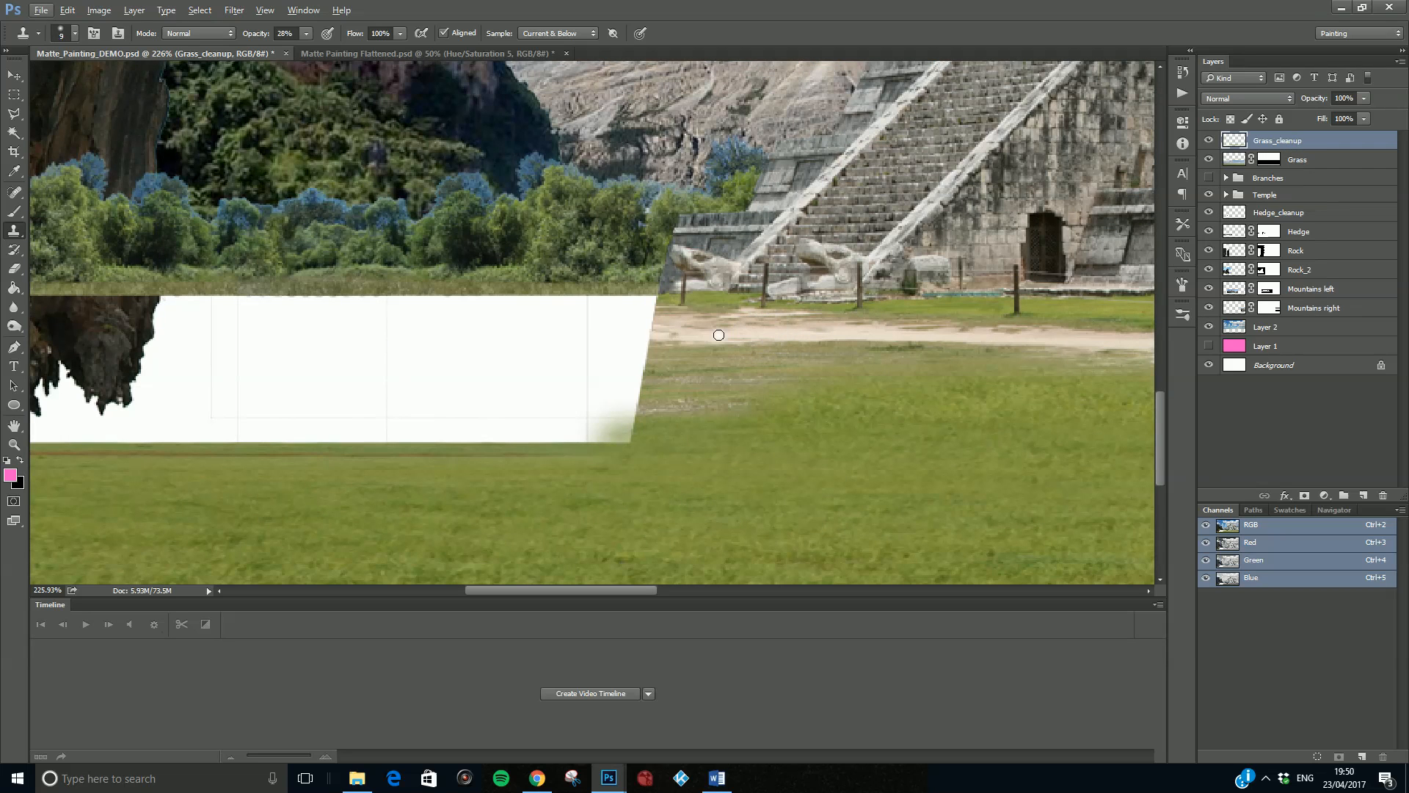
alt+click(732, 335)
drag(677, 341, 661, 339)
alt+click(732, 334)
- Adjust the brush settings, set the stamp opacity to 100% and extend the sandy path into the white gap
click(75, 34)
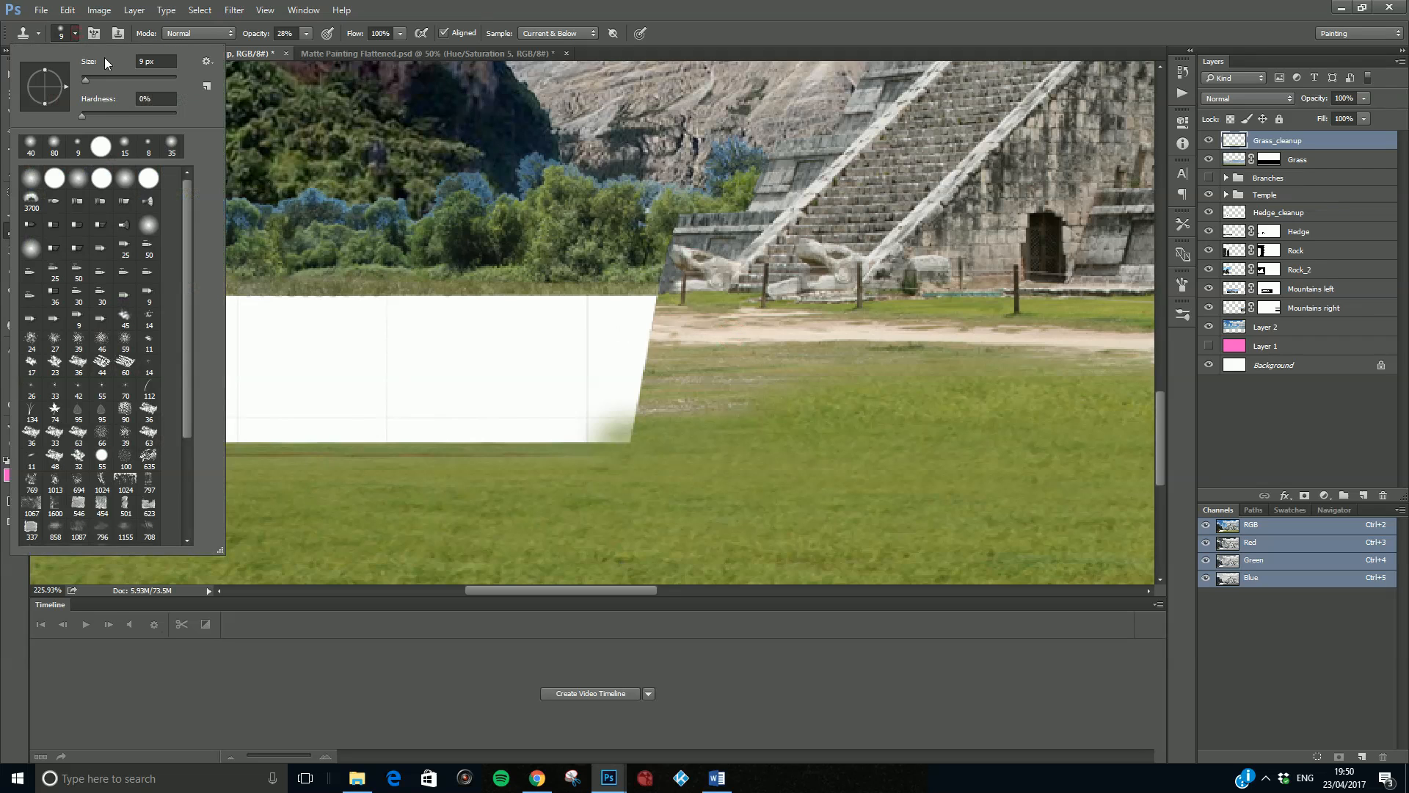
alt+click(685, 337)
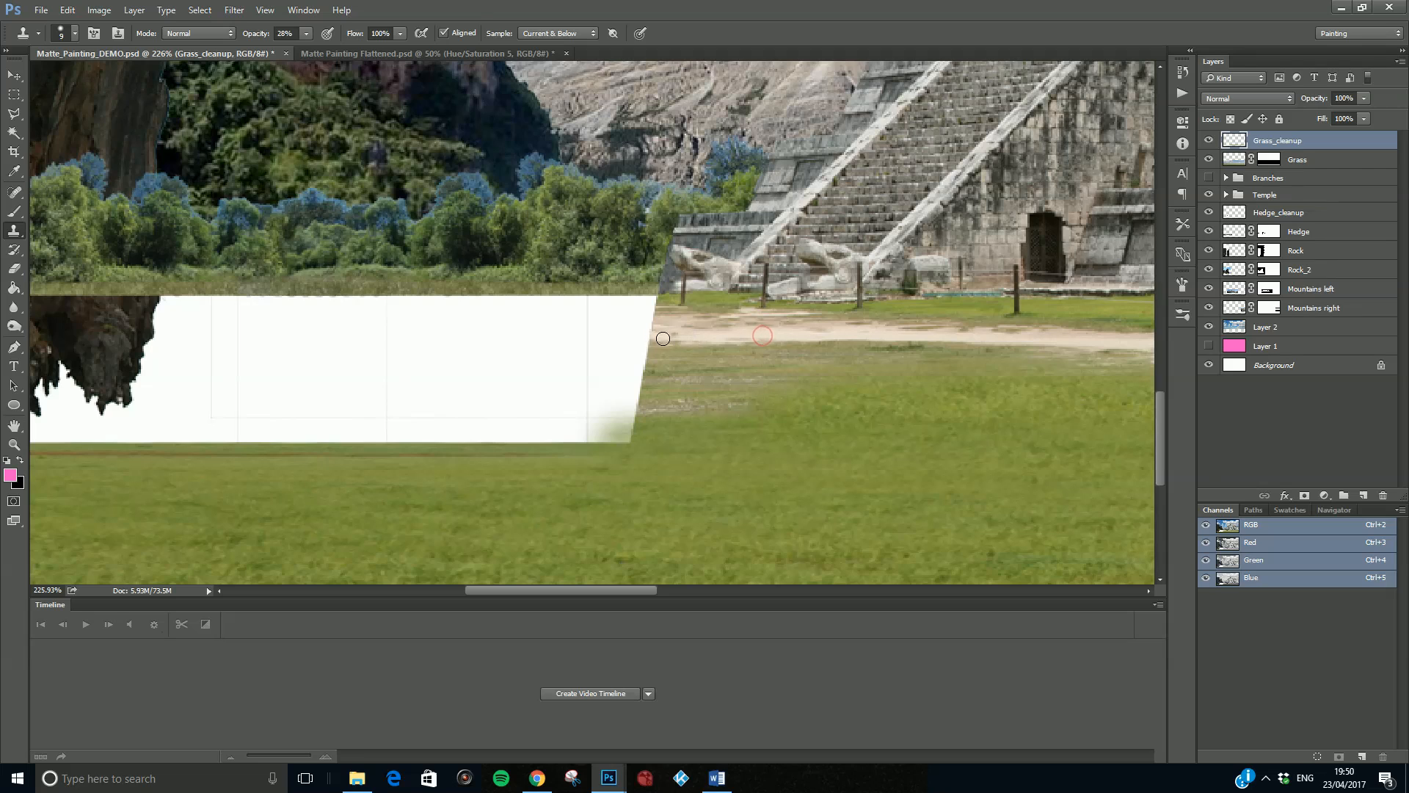
drag(650, 338, 635, 319)
drag(307, 50, 359, 47)
click(756, 3)
mouse_move(646, 337)
mouse_down()
mouse_move(622, 316)
mouse_move(651, 307)
mouse_up()
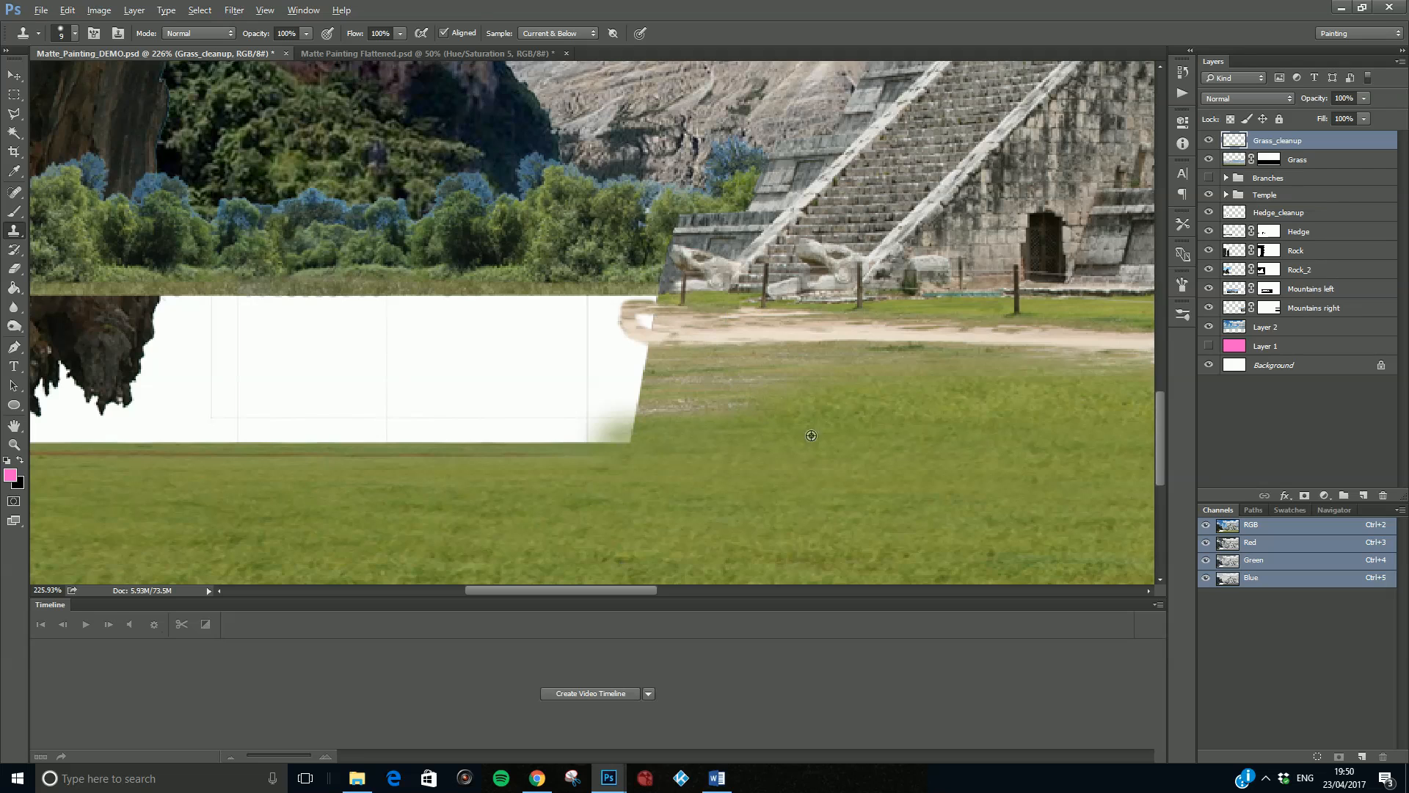
- Clone a grass border around the curved left end of the sandy path
alt+click(812, 399)
mouse_move(663, 355)
mouse_down()
mouse_move(624, 343)
mouse_move(611, 320)
mouse_move(641, 354)
mouse_up()
key(ctrl+z)
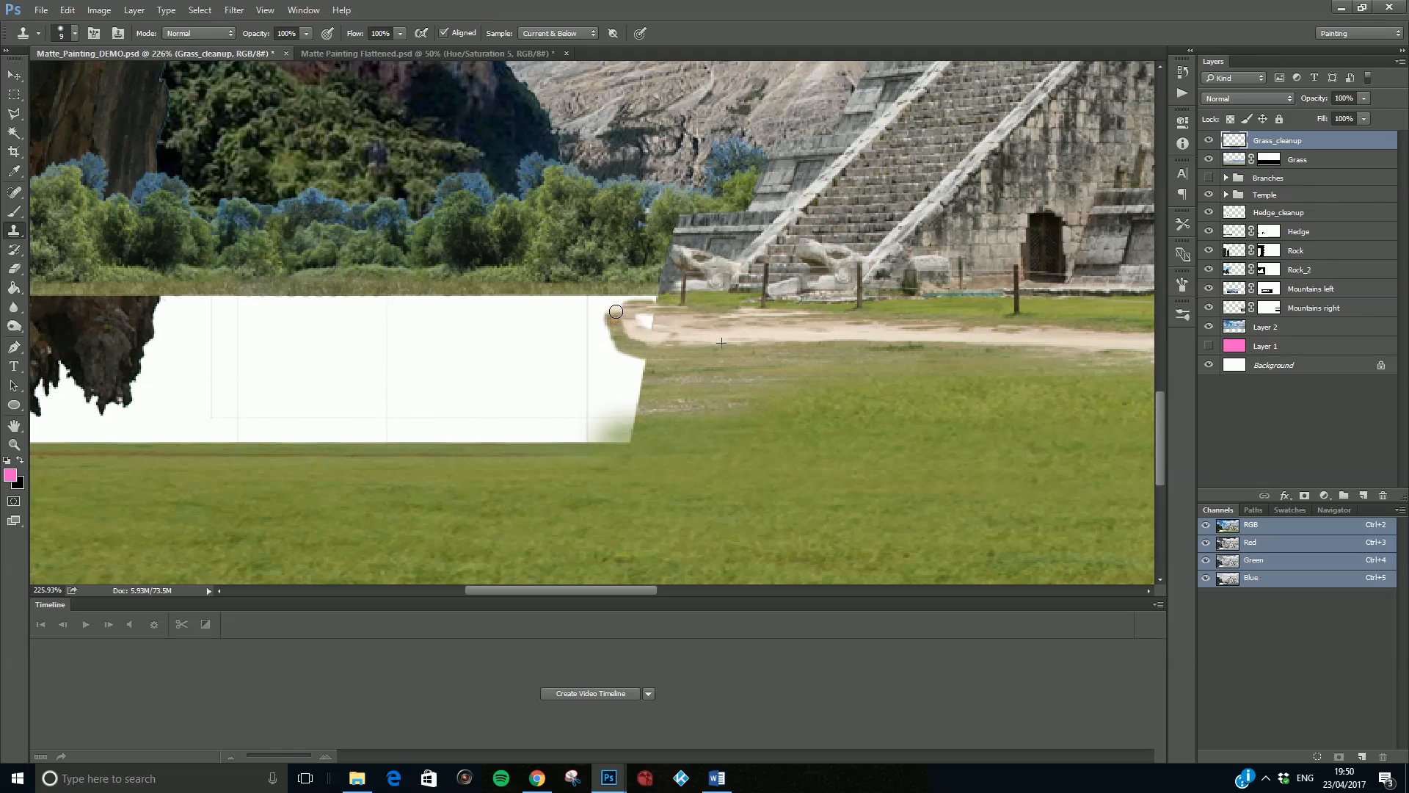
alt+click(768, 367)
drag(612, 318, 602, 297)
- Enlarge the Clone Stamp brush to 35 px and extend the grass into the lower right part of the white gap
scroll(856, 436, down, 5)
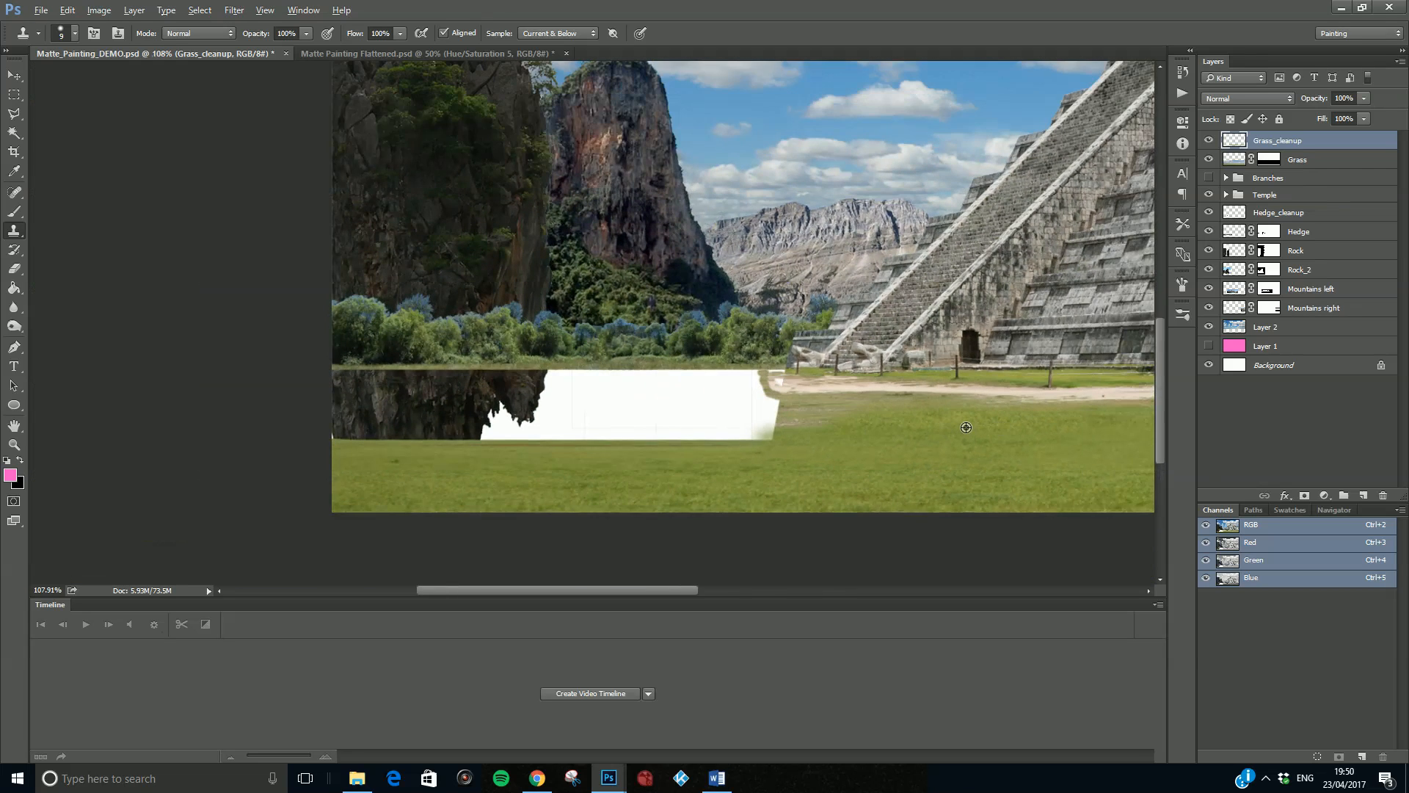
key(bracketright)
key(bracketright)
mouse_move(785, 434)
mouse_down()
mouse_move(665, 440)
mouse_move(715, 452)
mouse_move(745, 482)
mouse_move(838, 439)
mouse_move(657, 436)
mouse_up()
alt+click(839, 439)
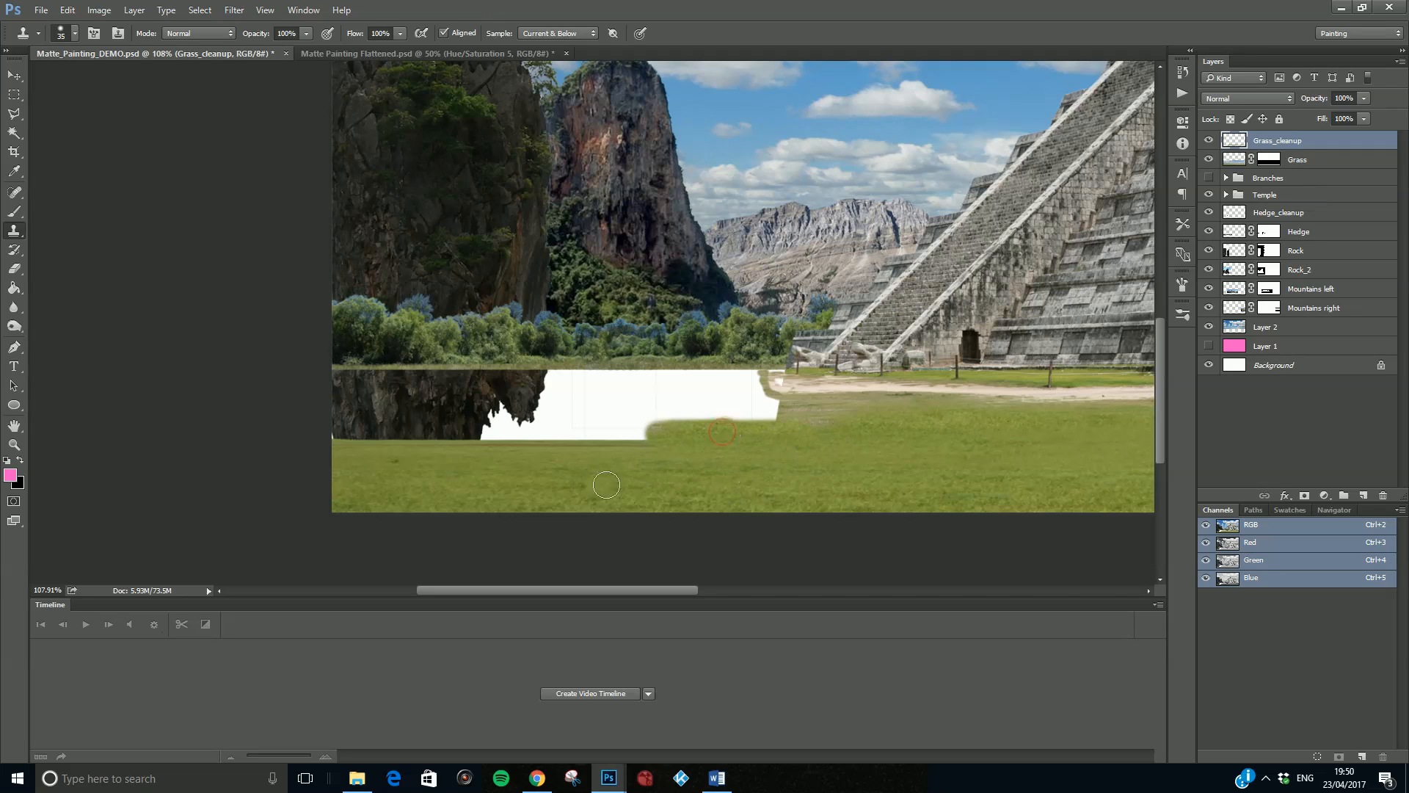
- Try cloning a patch of foreground grass into the middle of the white gap, then undo it
alt+click(678, 483)
mouse_move(601, 400)
mouse_down()
mouse_move(632, 388)
mouse_move(586, 392)
mouse_move(687, 391)
mouse_move(581, 394)
mouse_up()
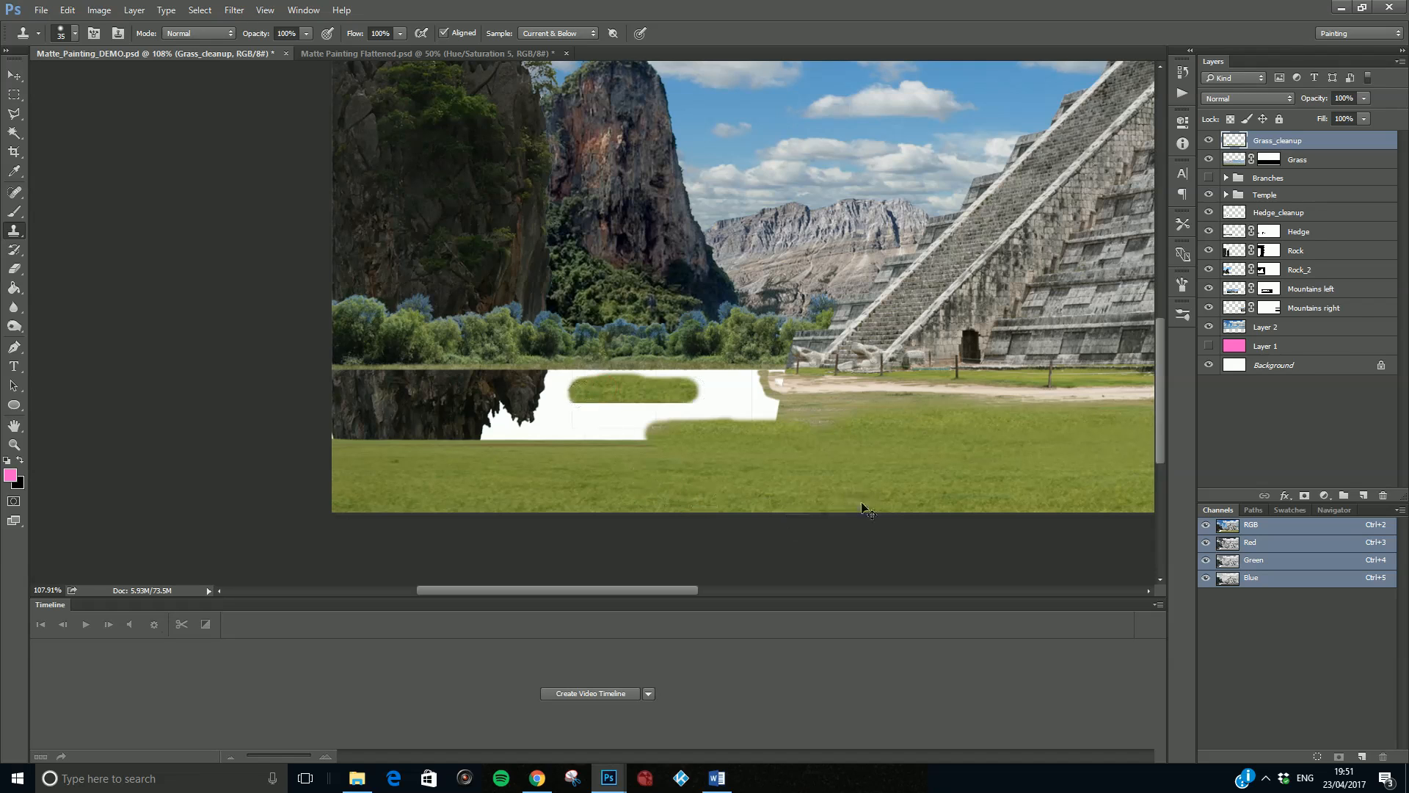
key(ctrl+z)
- Clone the lawn edge from below the path to extend it into the white gap
scroll(1069, 451, right, 1)
scroll(1069, 451, right, 10)
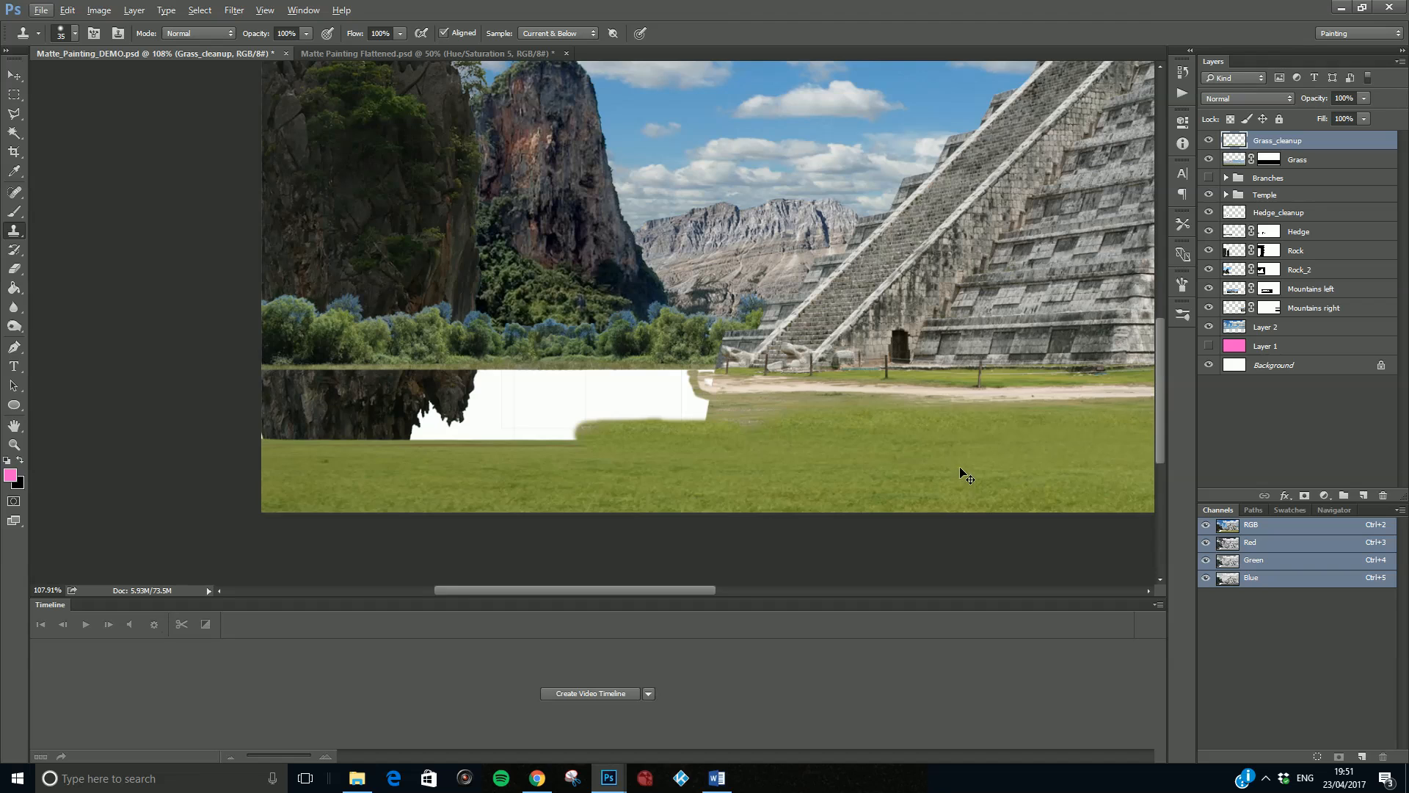
scroll(1086, 424, right, 3)
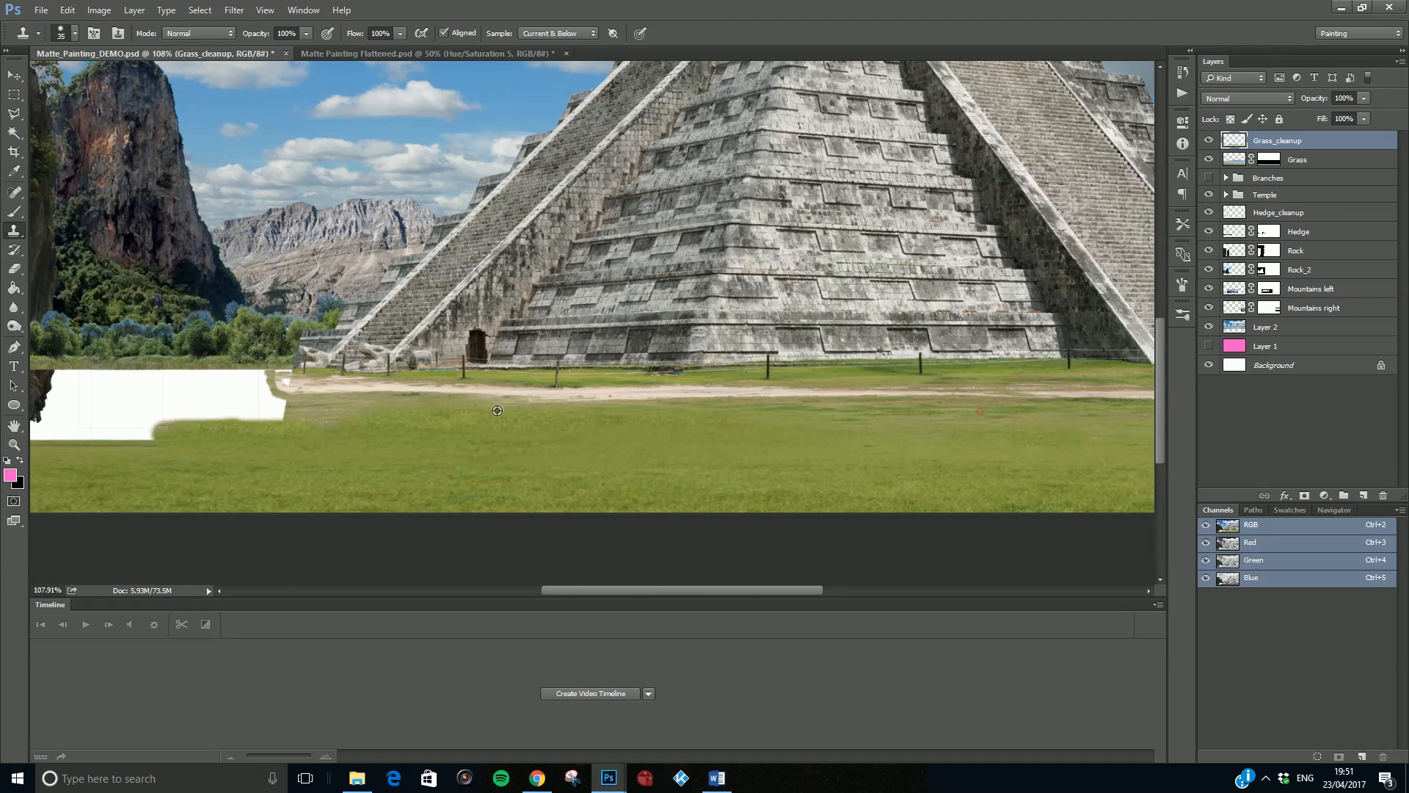
mouse_move(308, 415)
mouse_down()
mouse_move(267, 414)
mouse_move(330, 422)
mouse_move(155, 415)
mouse_up()
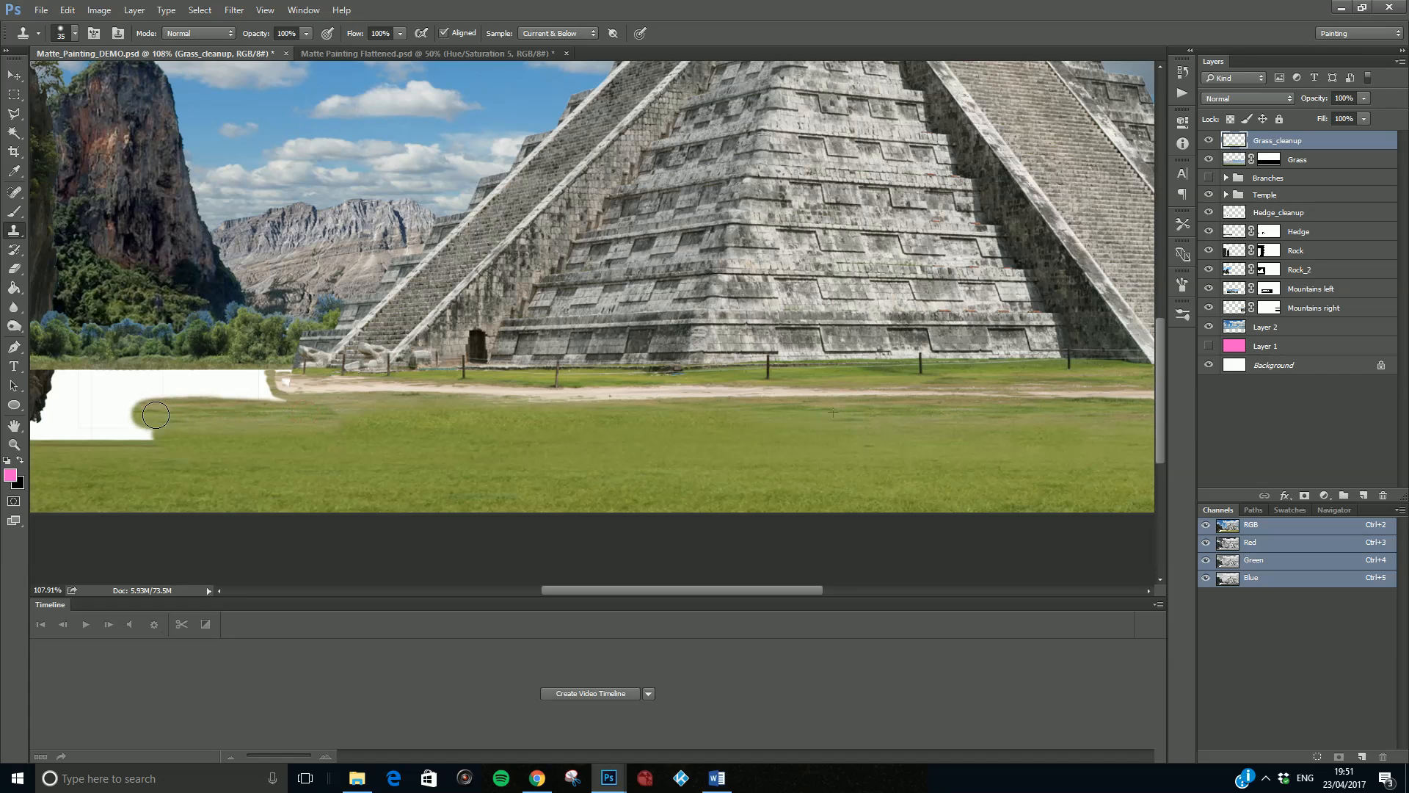
drag(578, 592, 500, 591)
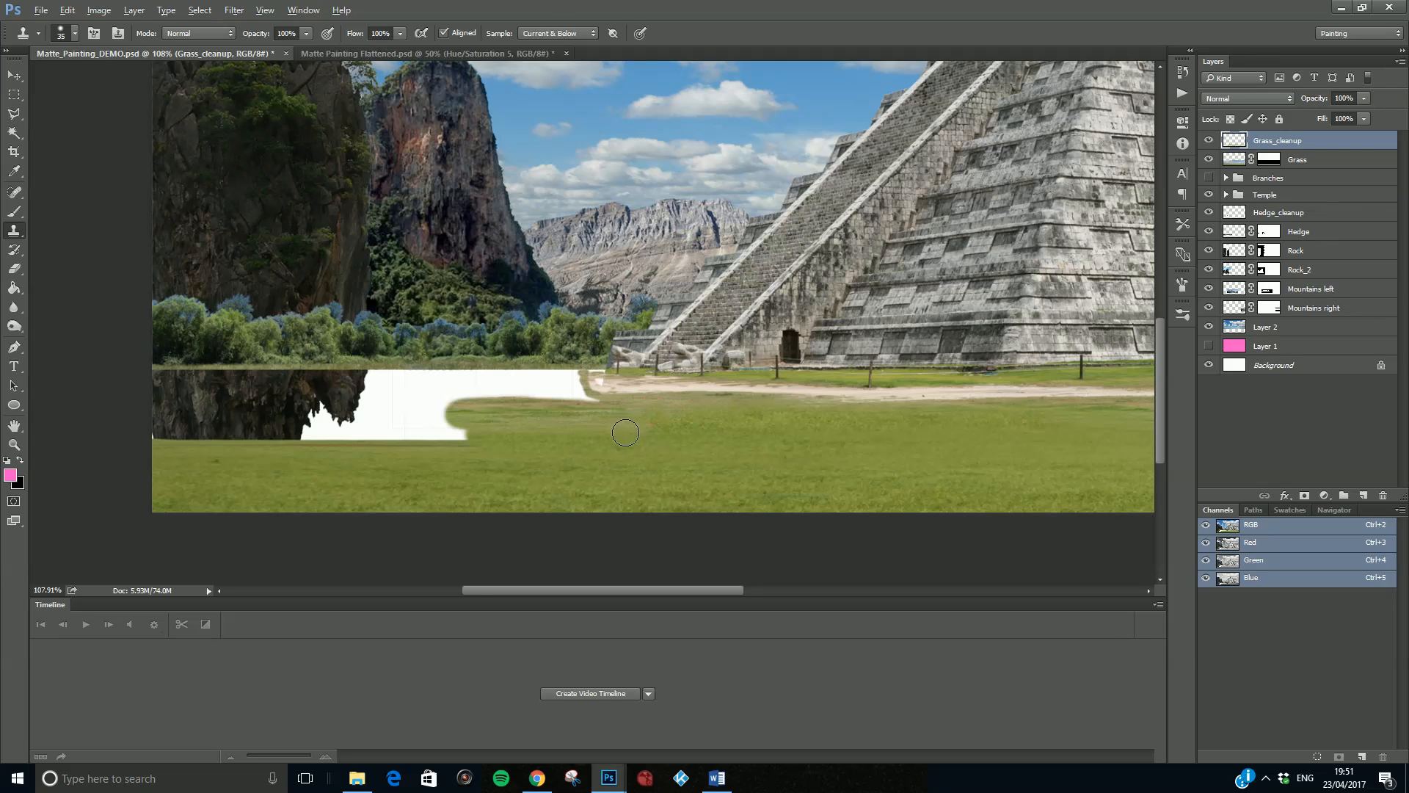
- Lower the stamp opacity to 21% and soften the cloned grass transition below the path's end
scroll(623, 432, up, 5)
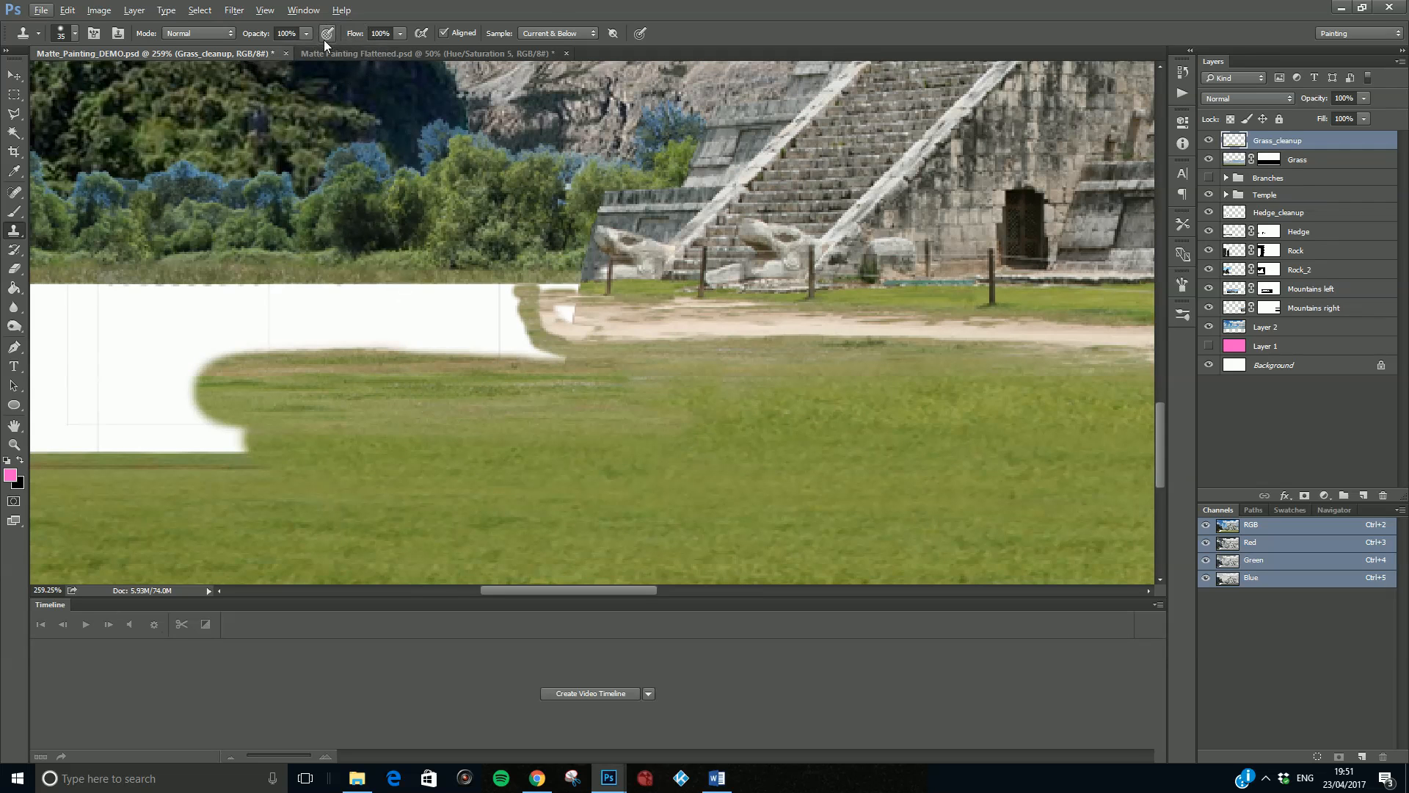
click(302, 35)
drag(251, 51, 247, 51)
alt+click(1068, 426)
scroll(506, 464, down, 3)
scroll(397, 478, down, 2)
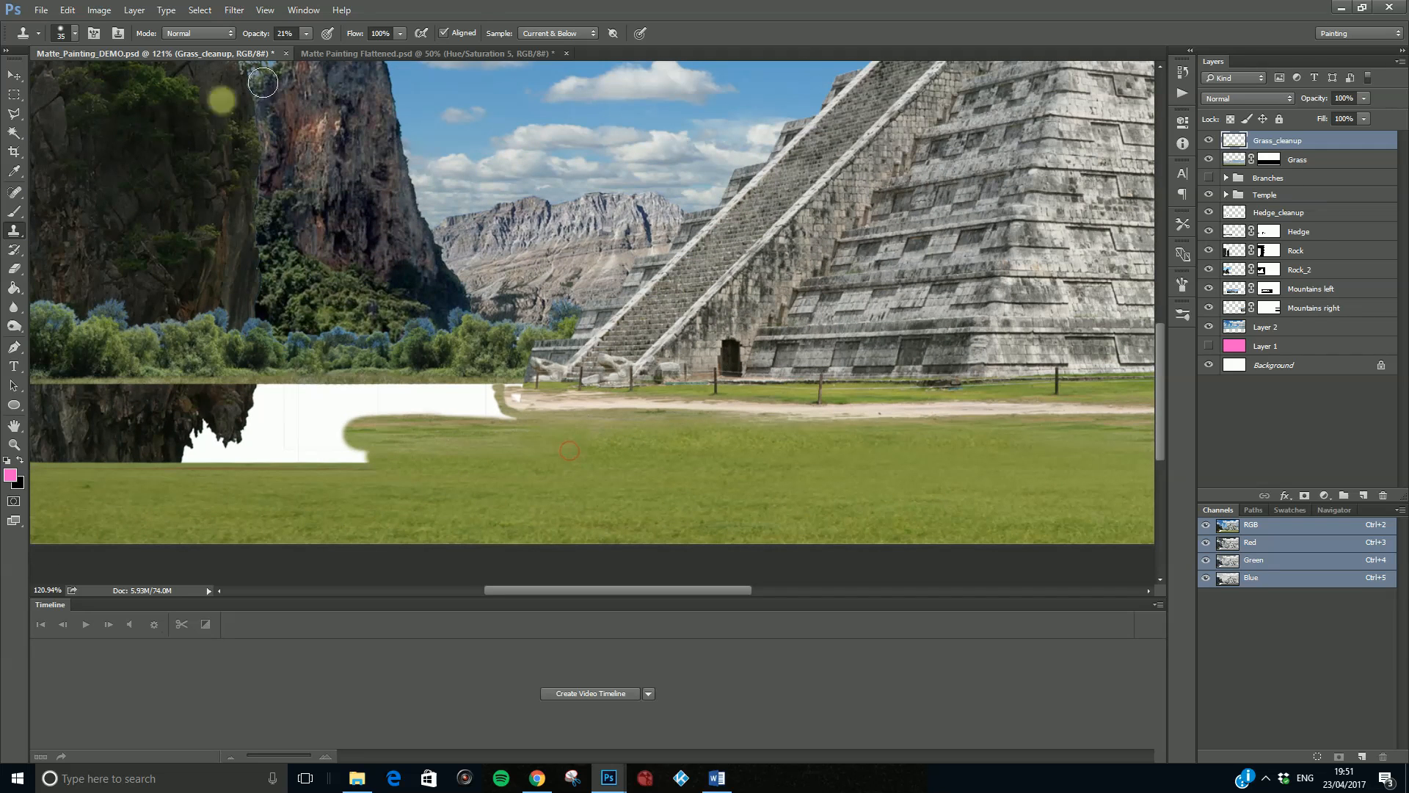
- Set the stamp opacity to 100% and clone grass along the lower edge of the gap up to the image's left border
click(307, 34)
drag(308, 47, 439, 64)
drag(378, 447, 316, 453)
mouse_move(392, 464)
mouse_down()
mouse_move(285, 459)
mouse_move(546, 460)
mouse_move(133, 461)
mouse_up()
alt+click(613, 455)
drag(490, 592, 408, 596)
drag(515, 459, 378, 460)
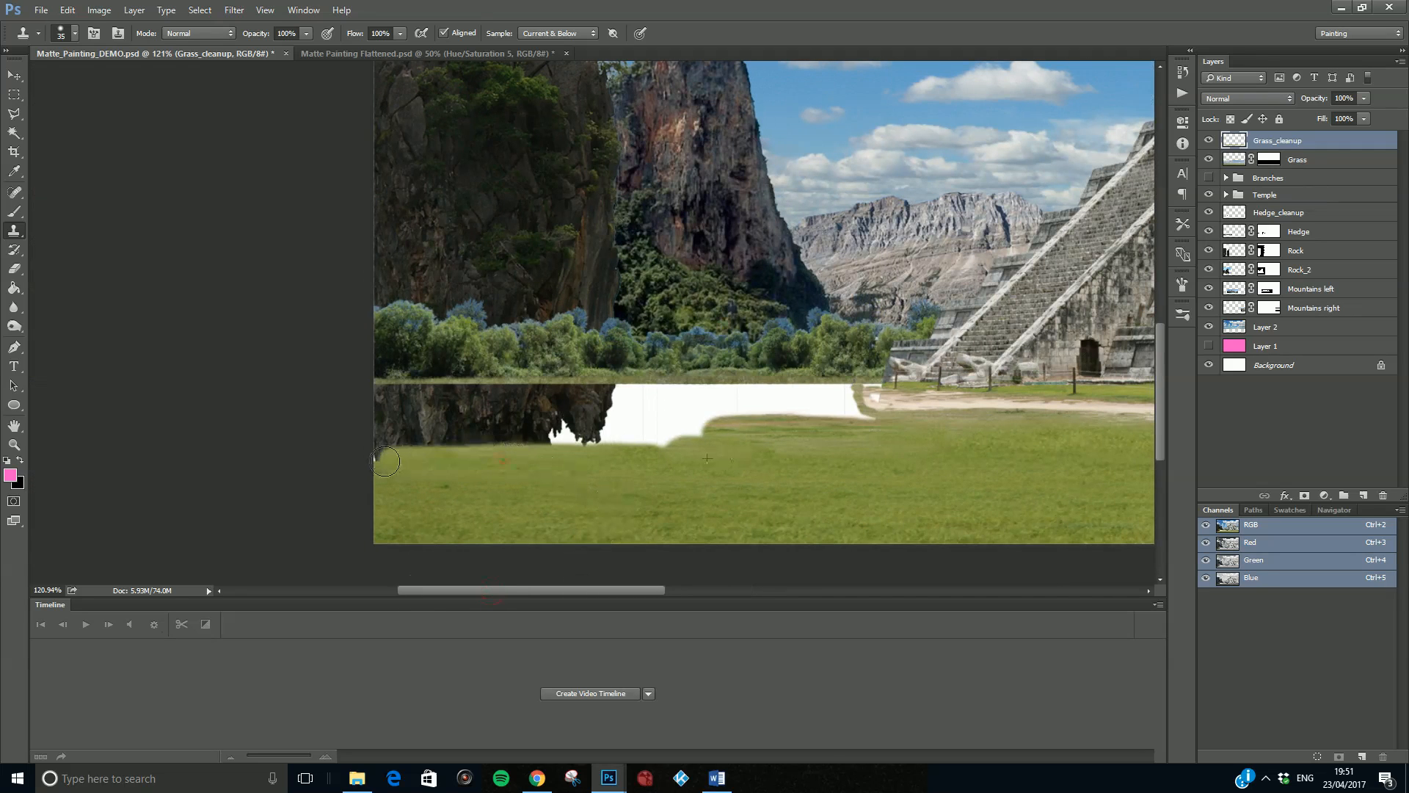
drag(716, 460, 609, 439)
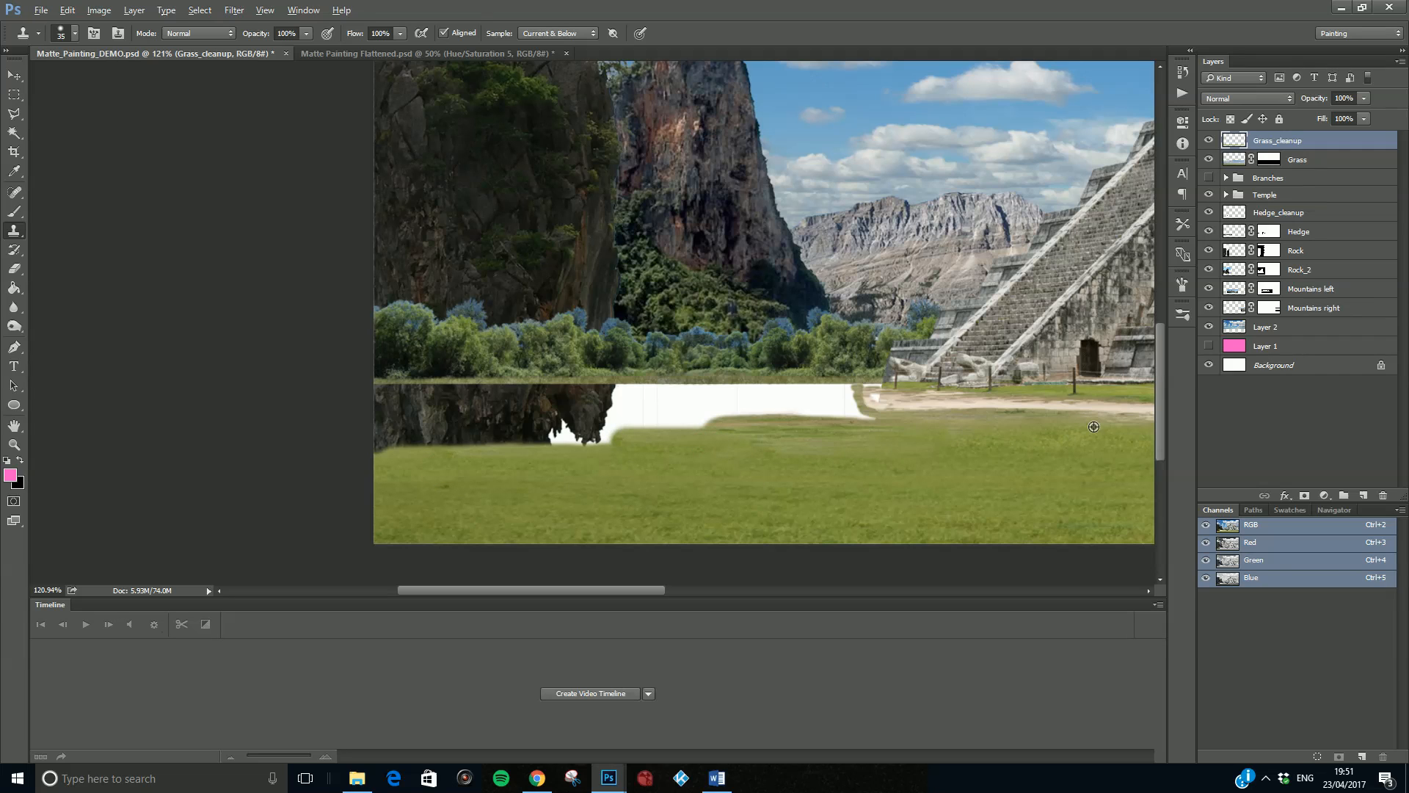
- Try cloning grass over the gap's upper edge towards the rocks, undoing the strokes
alt+click(1069, 429)
mouse_move(829, 424)
mouse_down()
mouse_move(665, 432)
mouse_move(859, 425)
mouse_up()
key(ctrl+z)
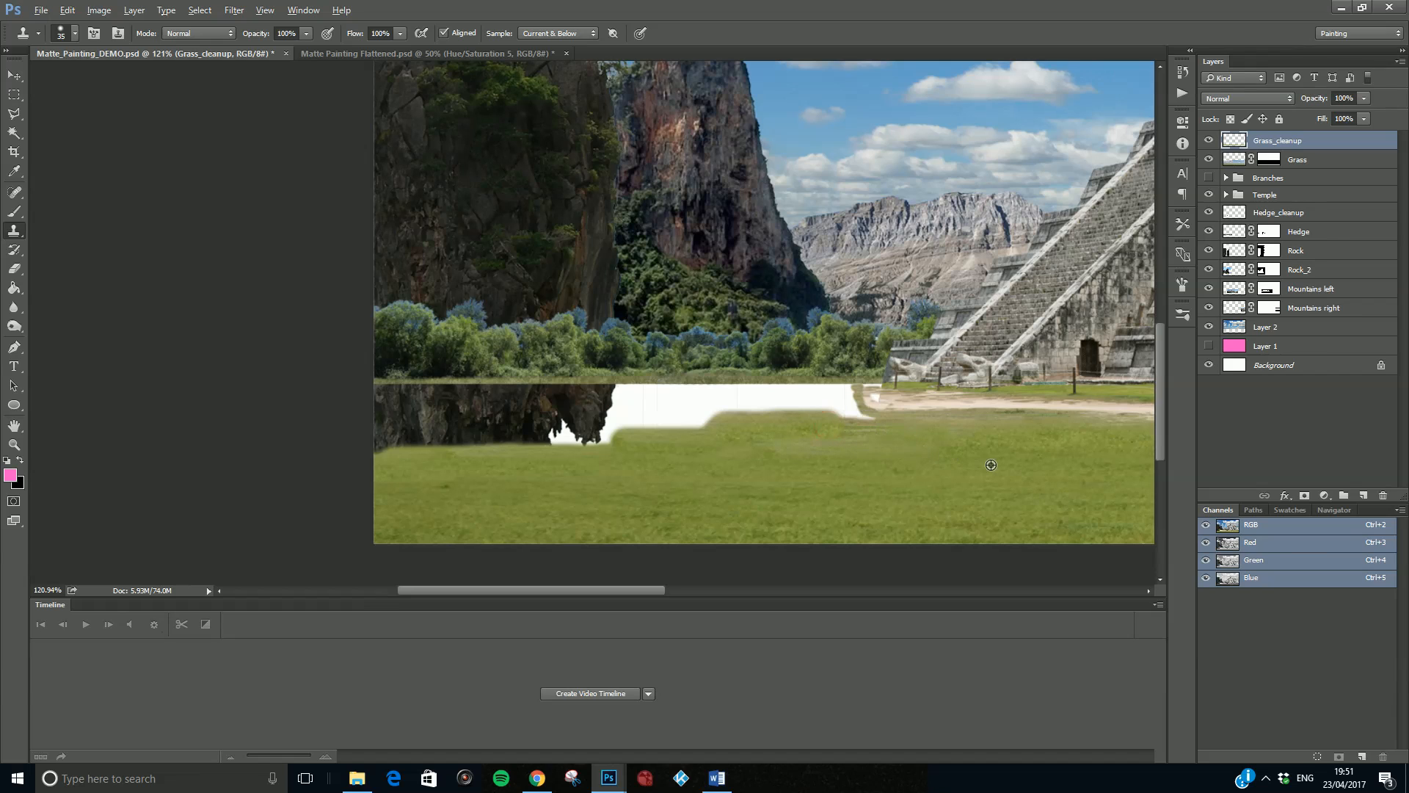
mouse_move(869, 428)
mouse_down()
mouse_move(844, 394)
mouse_move(496, 397)
mouse_up()
key(ctrl+z)
- Resample the foreground grass and clone a strip across the gap directly beneath the hedge
alt+click(782, 497)
drag(844, 402, 514, 397)
scroll(936, 455, down, 1)
scroll(936, 455, down, 5)
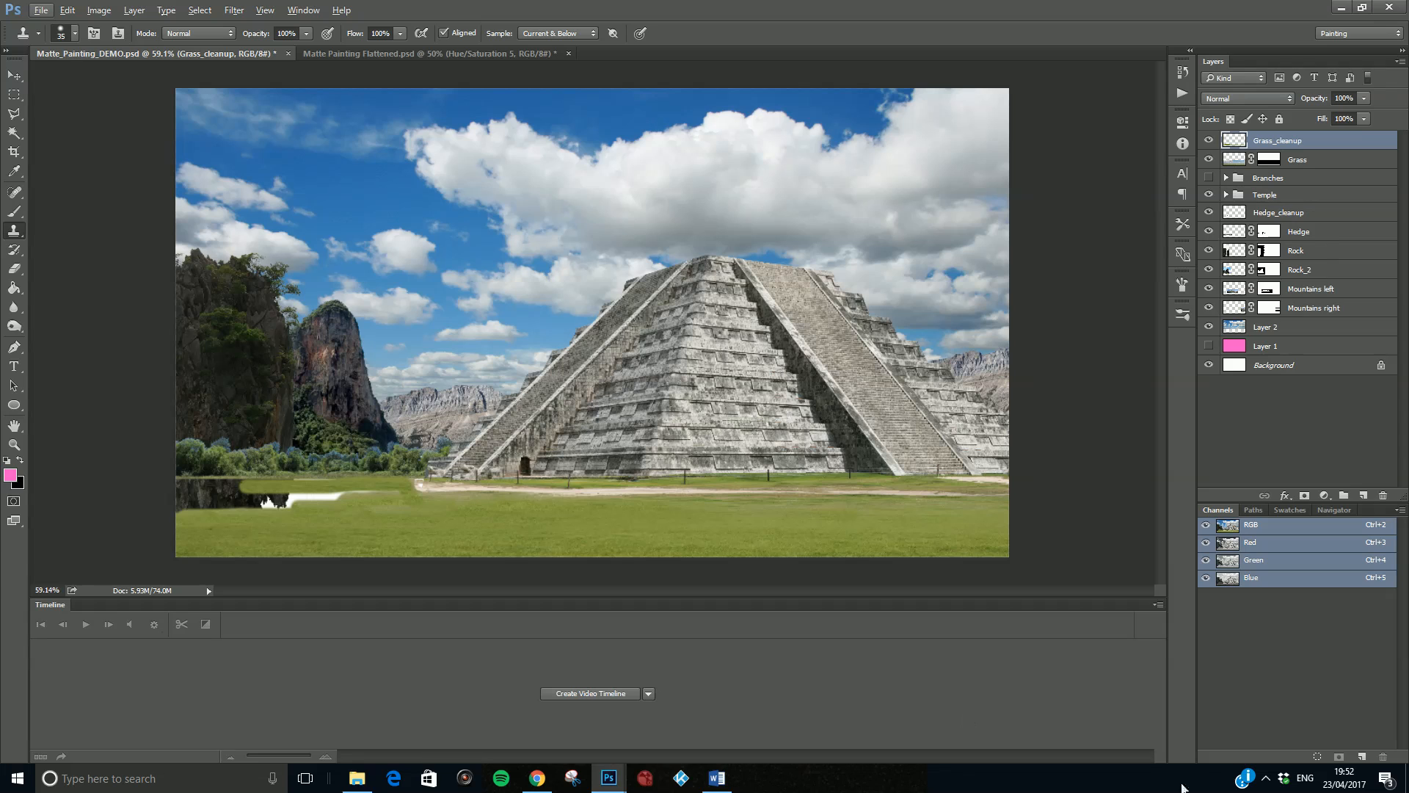
click(1267, 771)
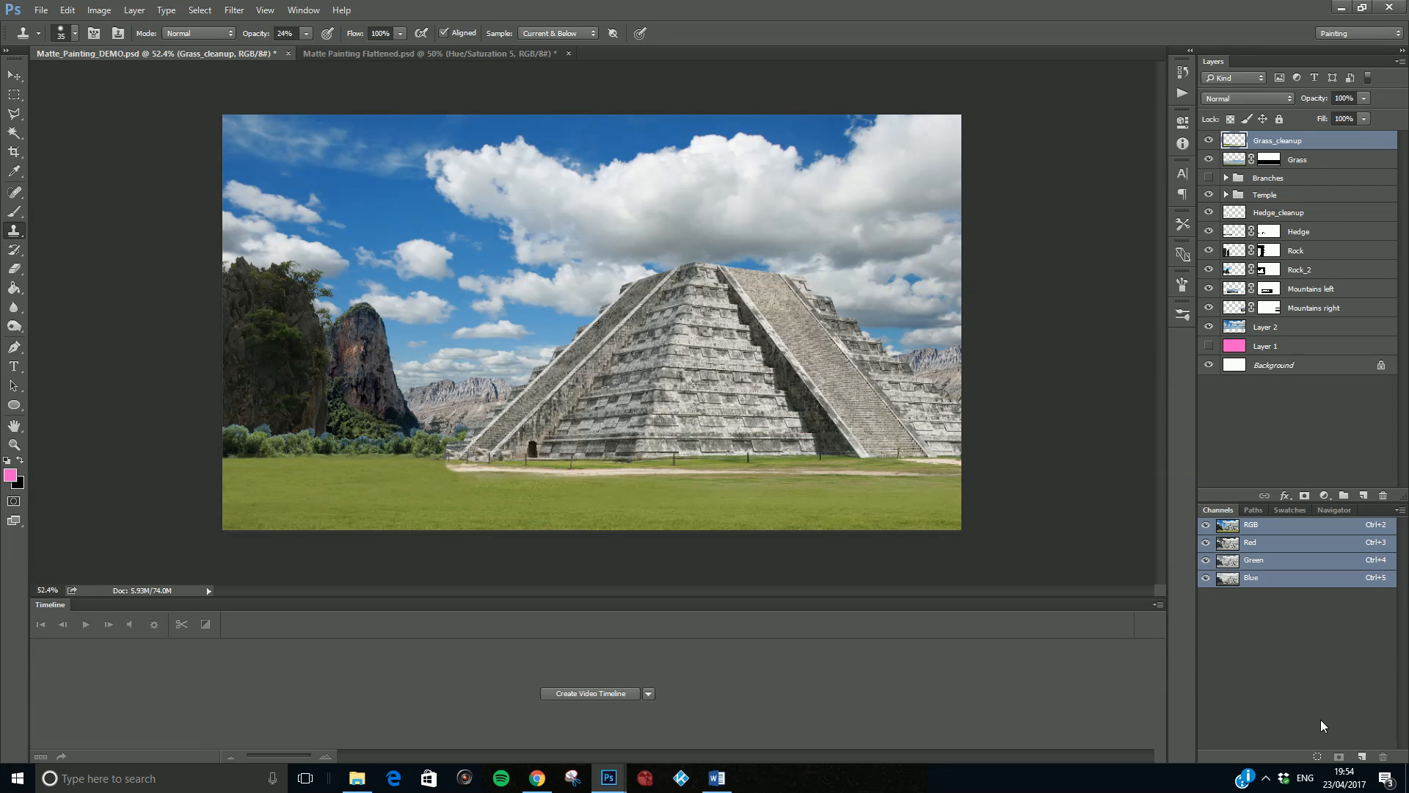
- Inspect the cloned grass around the path, and compare the overall scene in Matte_Painting_DEMO.psd with the finished version in Matte Painting Flattened.psd
scroll(457, 487, down, 3)
scroll(453, 455, up, 5)
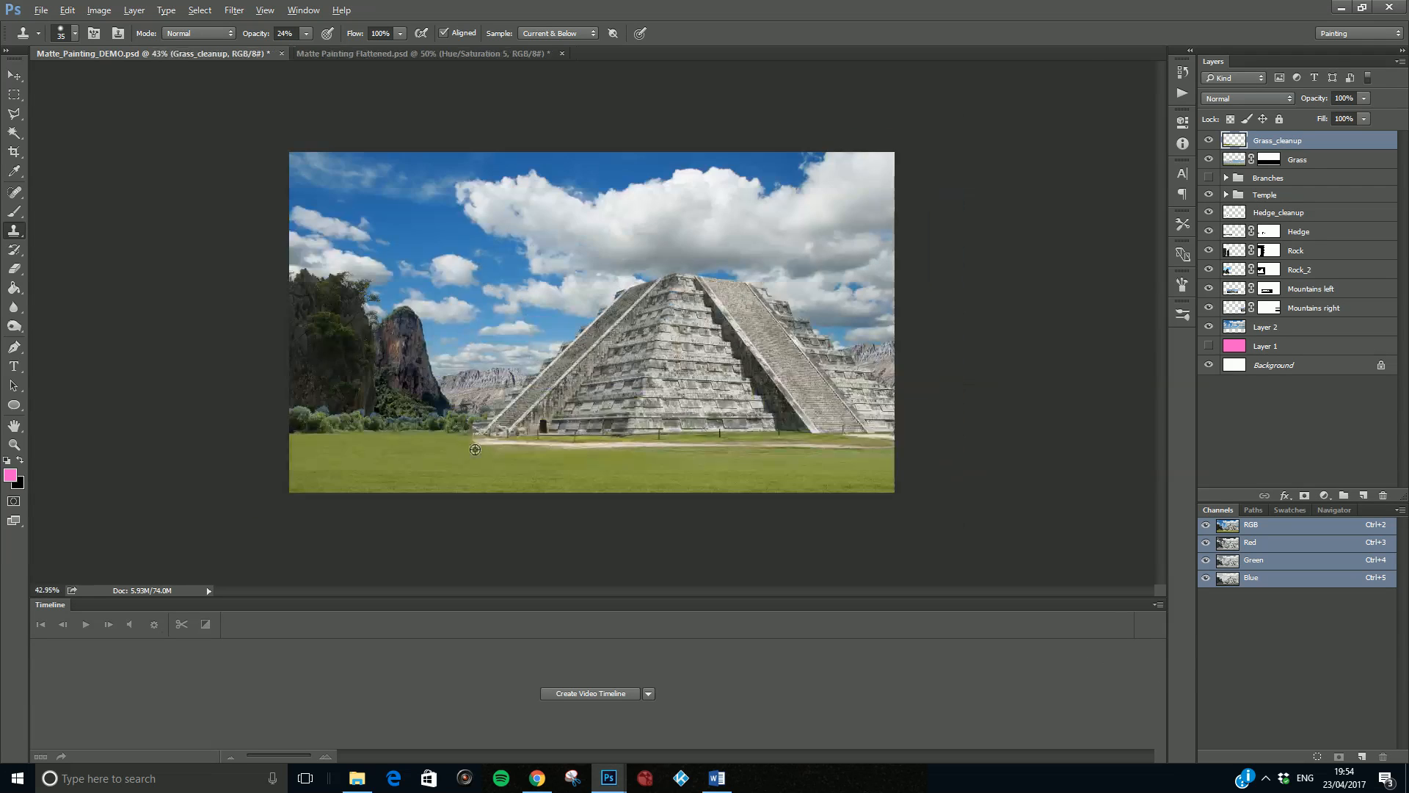
scroll(449, 487, up, 6)
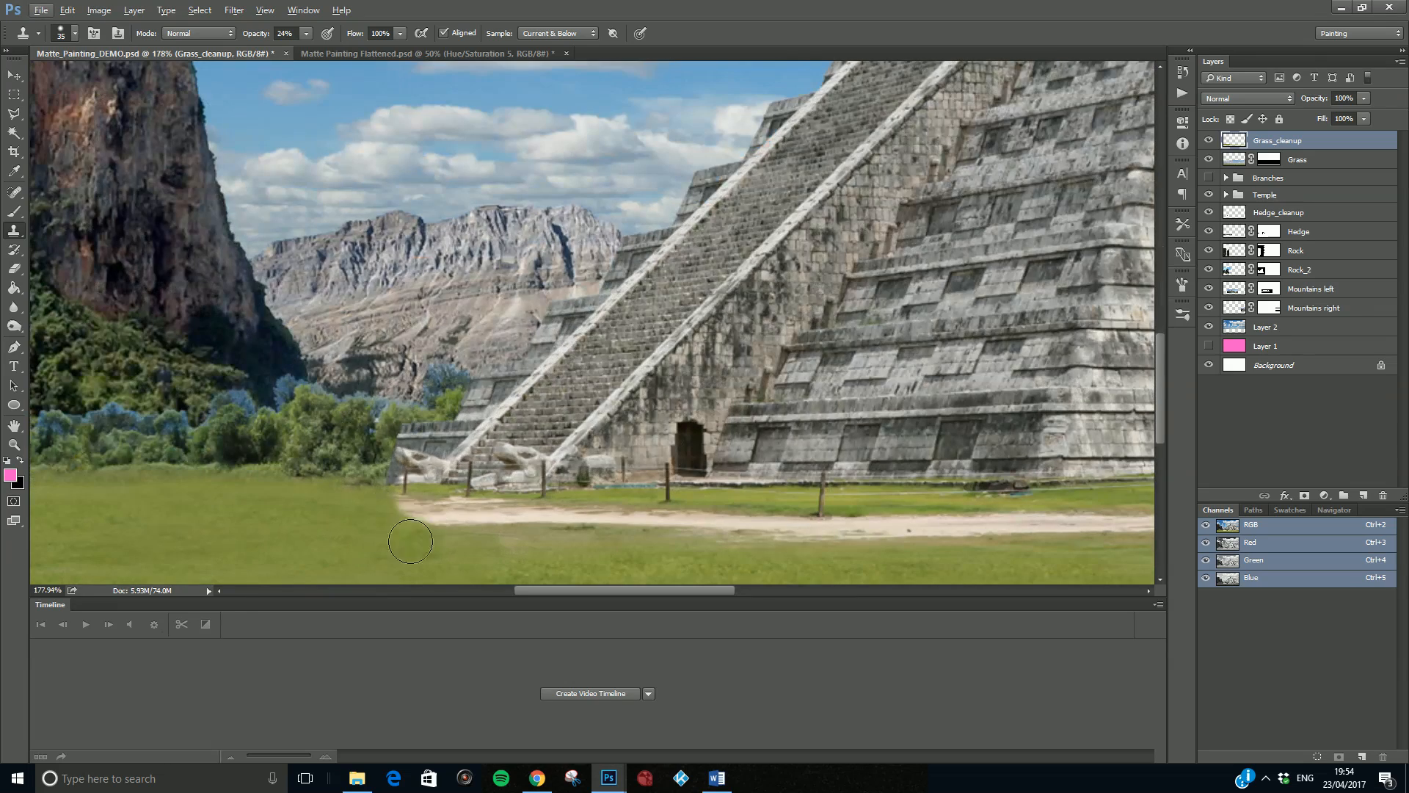
scroll(374, 517, down, 5)
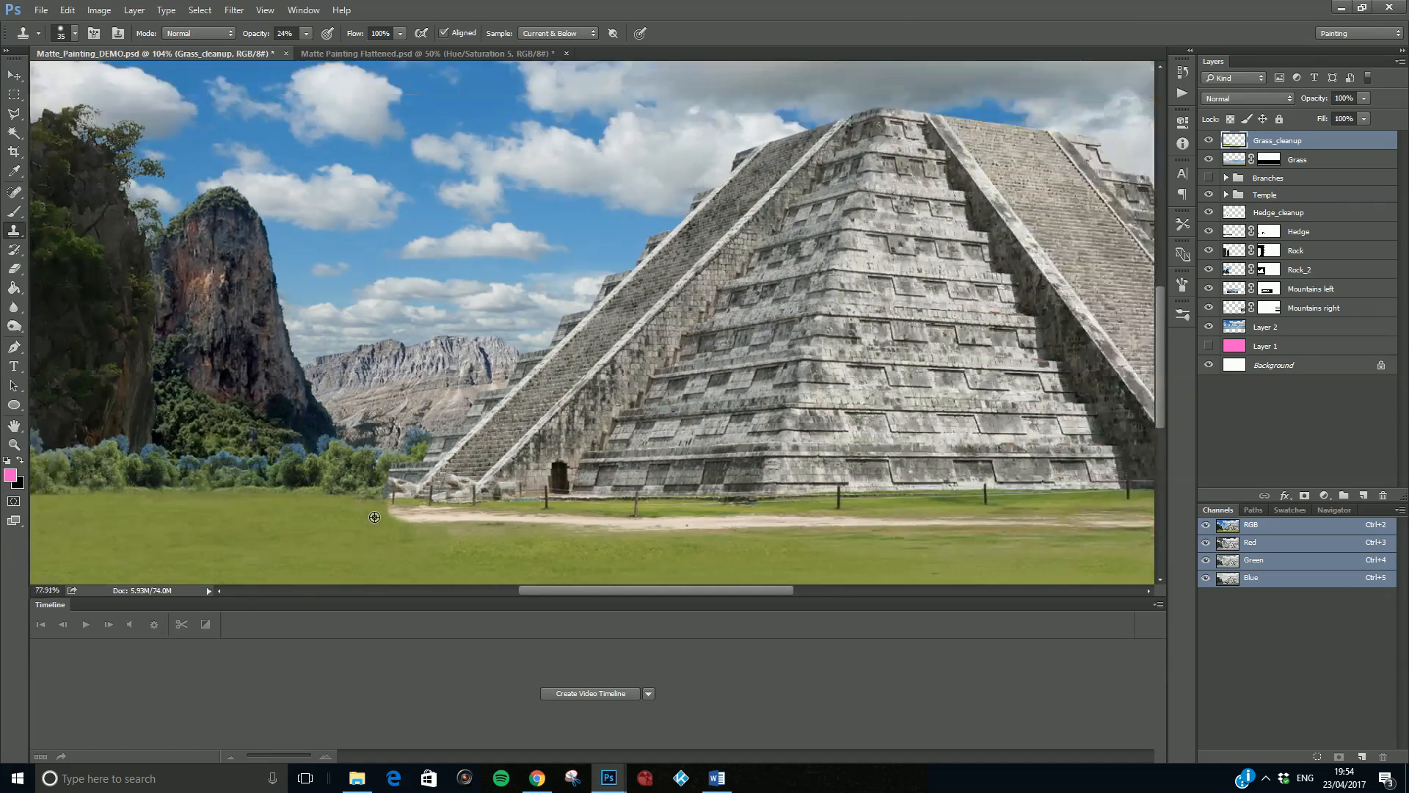
click(361, 54)
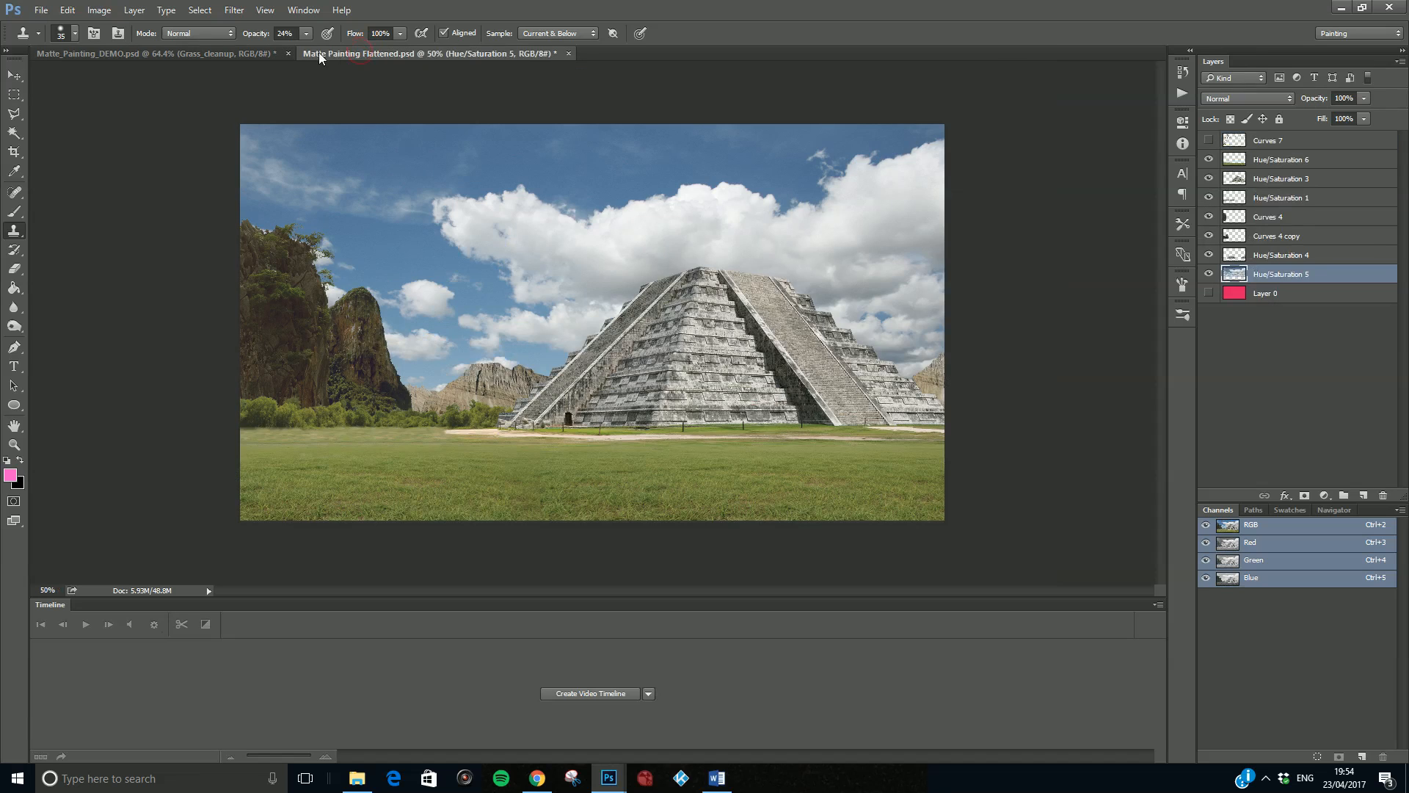
click(250, 55)
scroll(338, 131, down, 2)
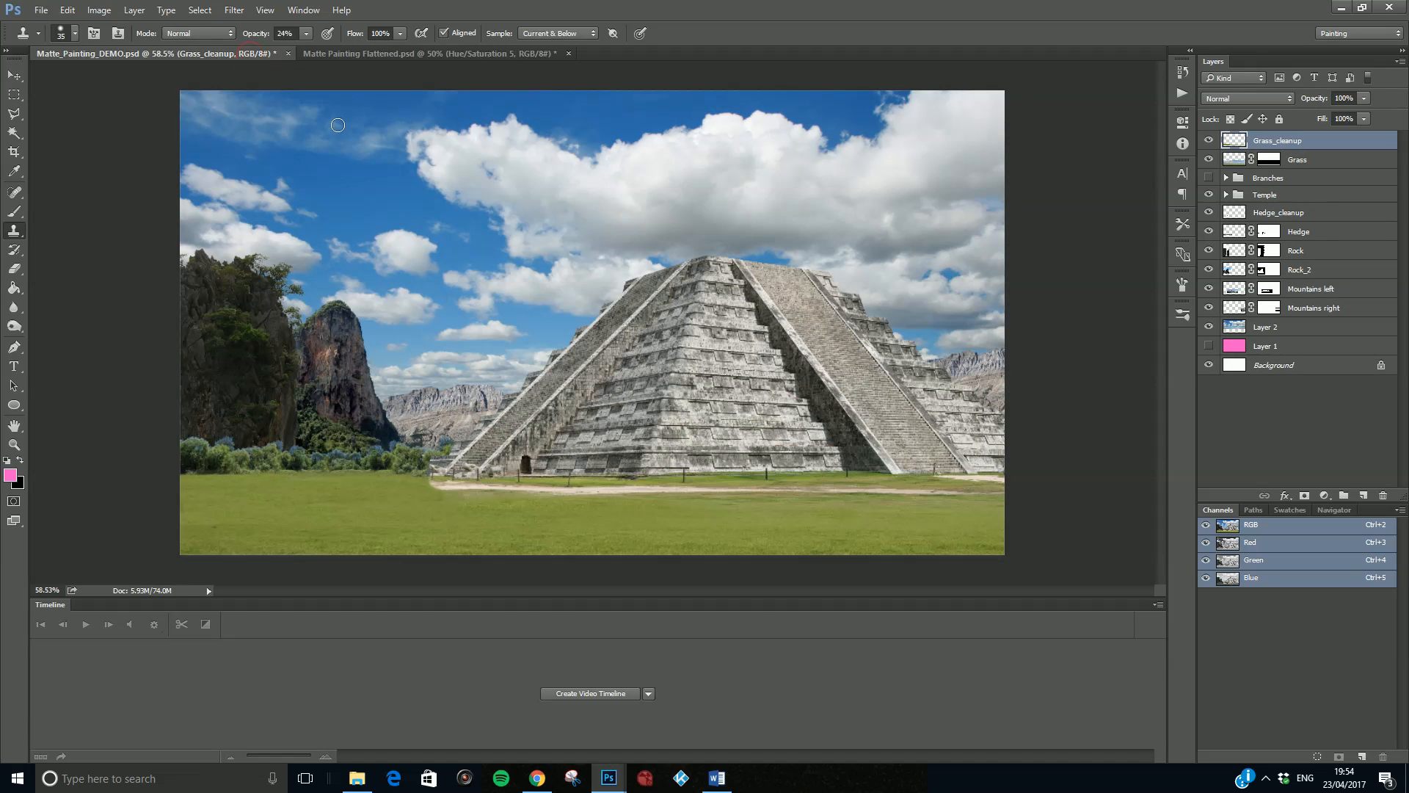
click(350, 58)
click(241, 54)
scroll(345, 153, down, 1)
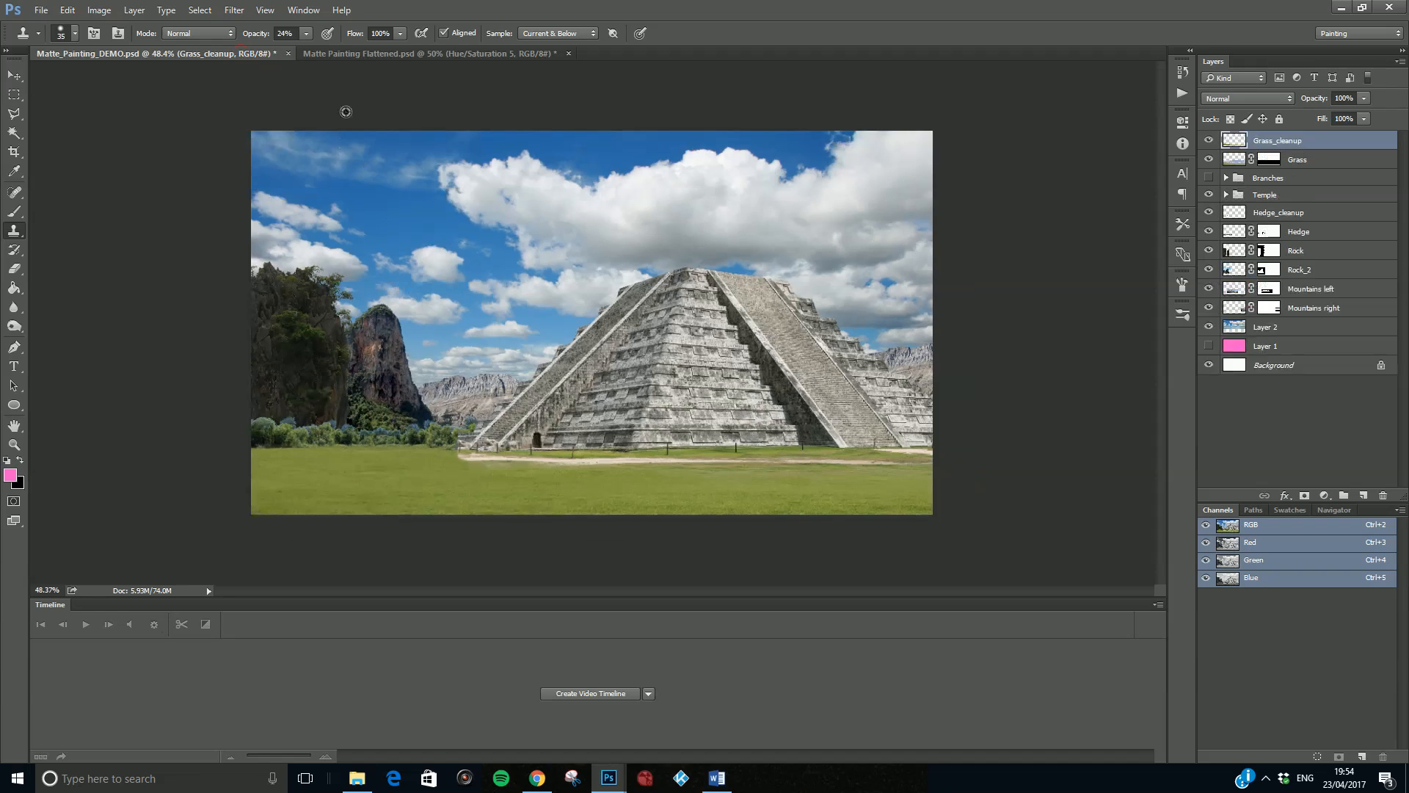
click(353, 54)
click(238, 53)
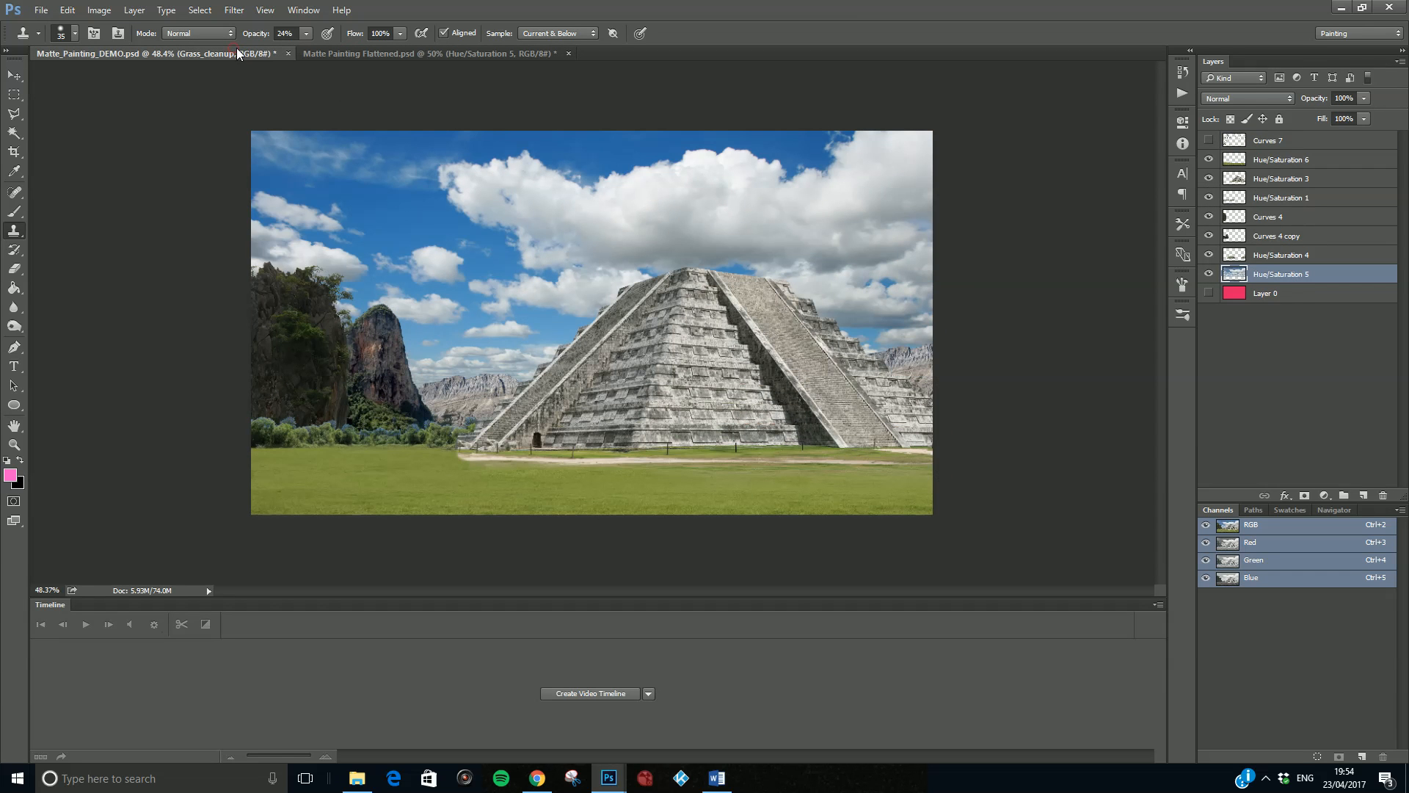
click(349, 55)
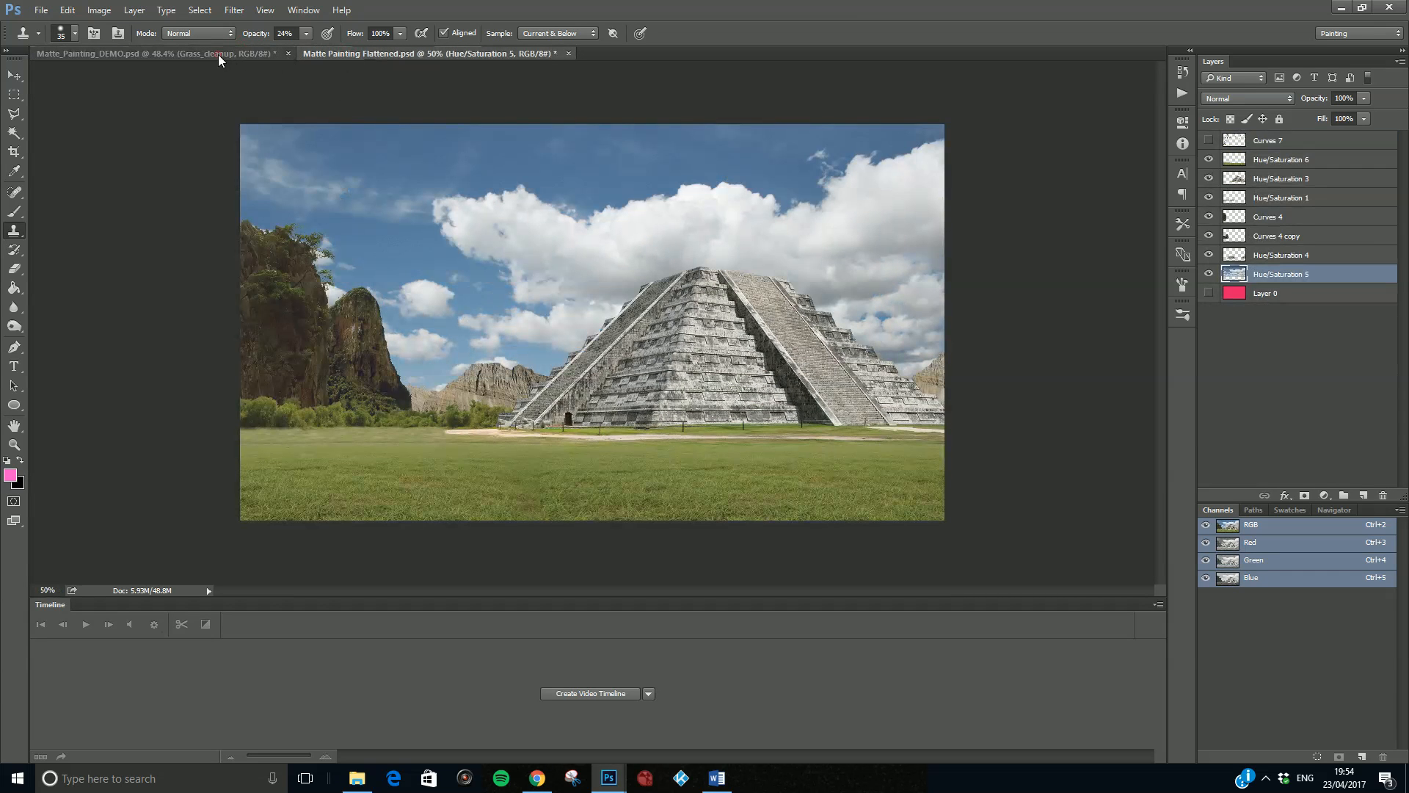
click(218, 54)
click(346, 56)
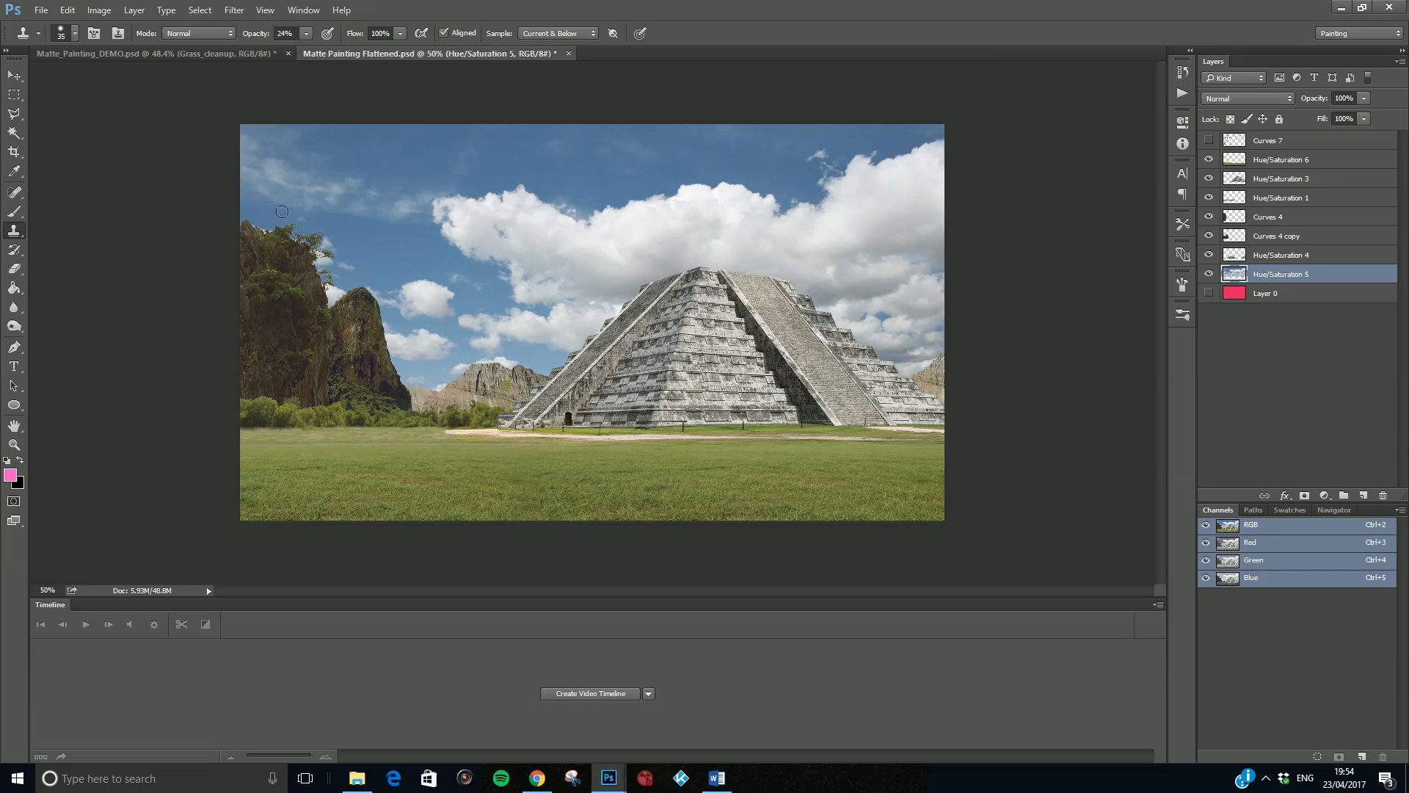
click(221, 56)
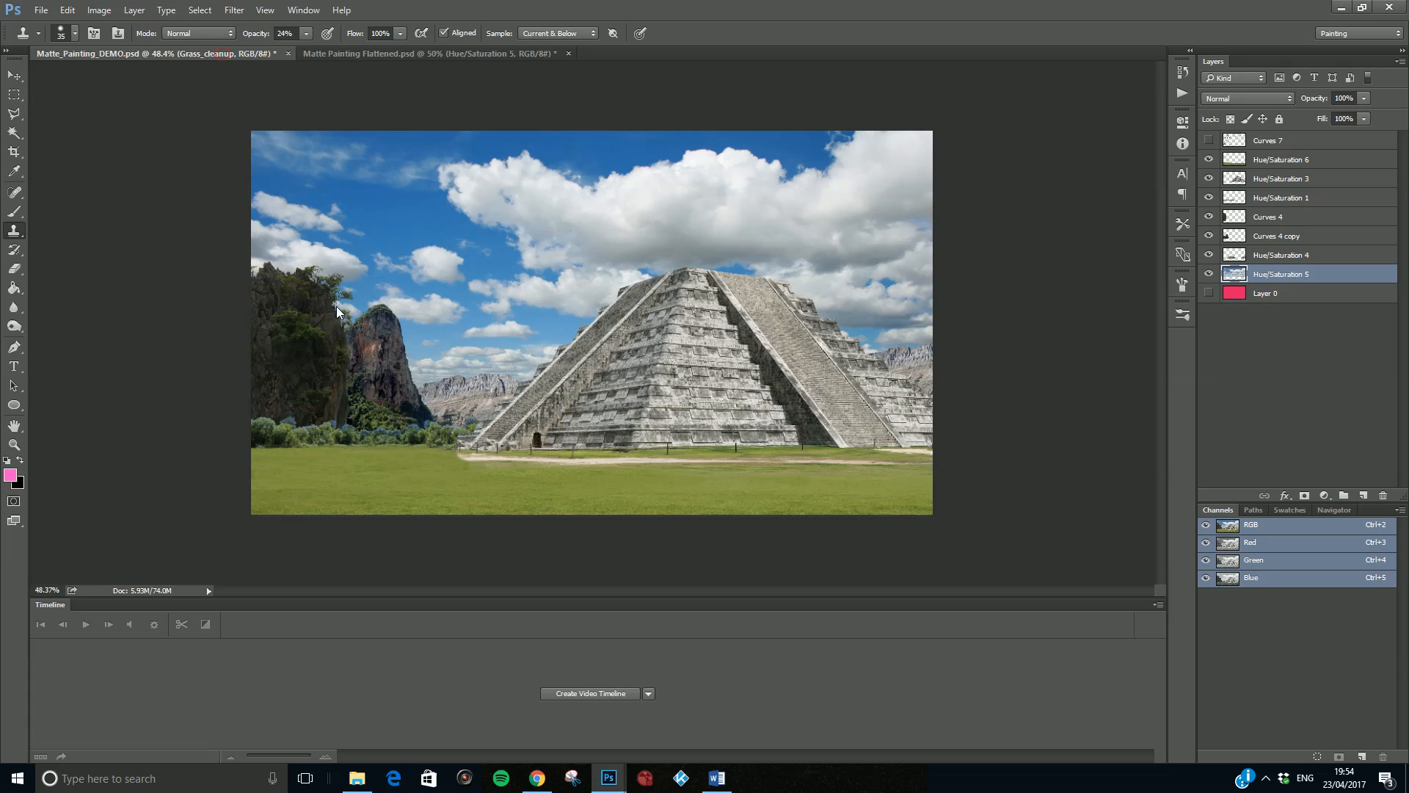
click(443, 53)
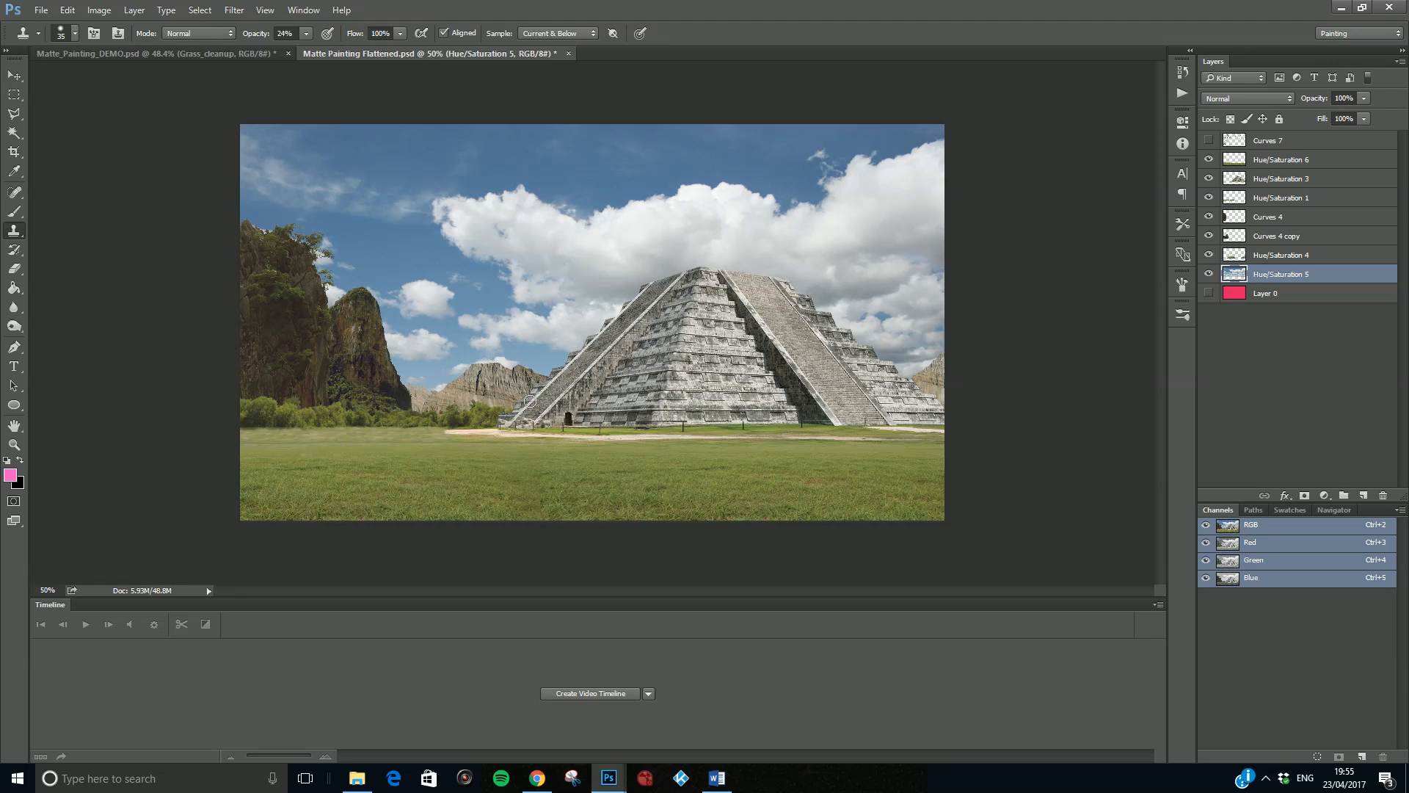
click(1266, 778)
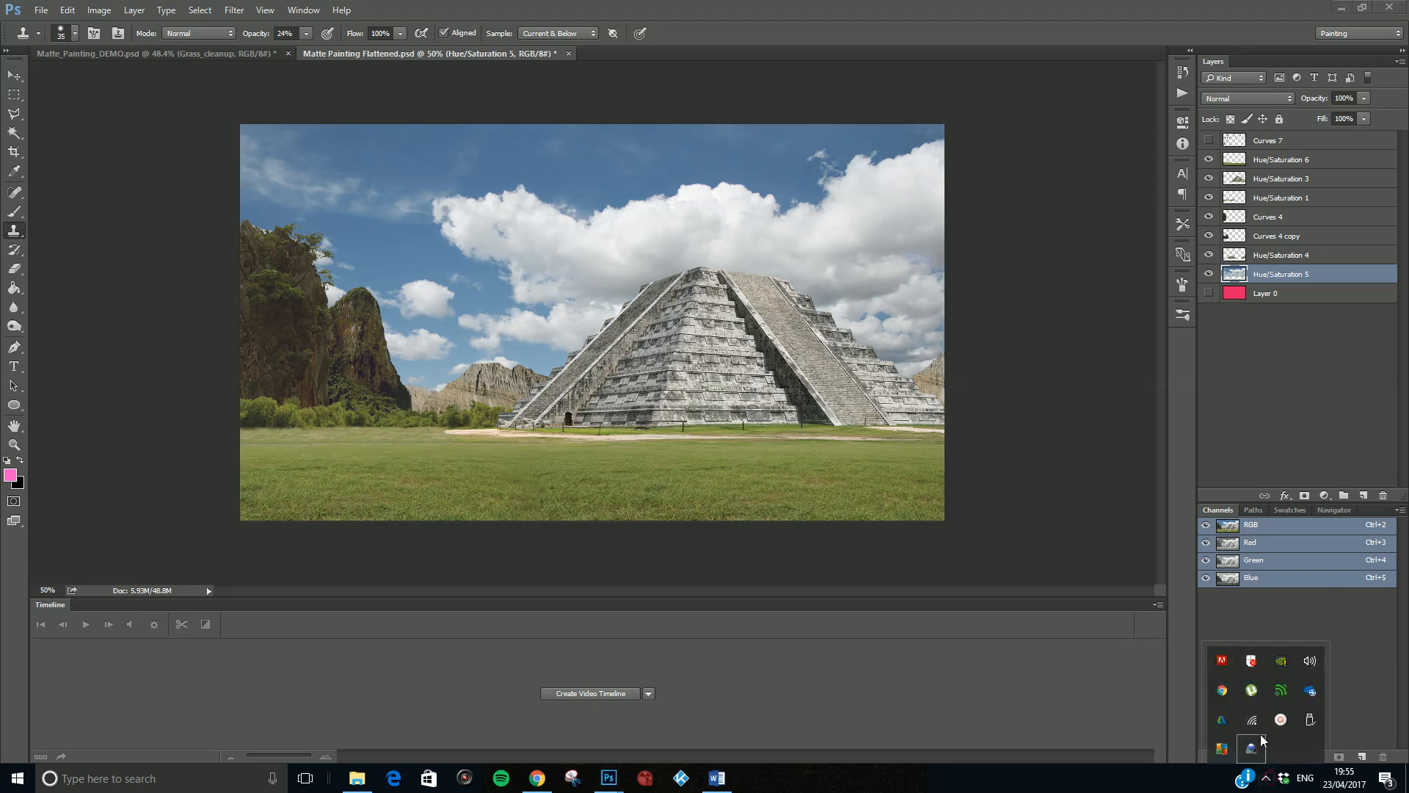